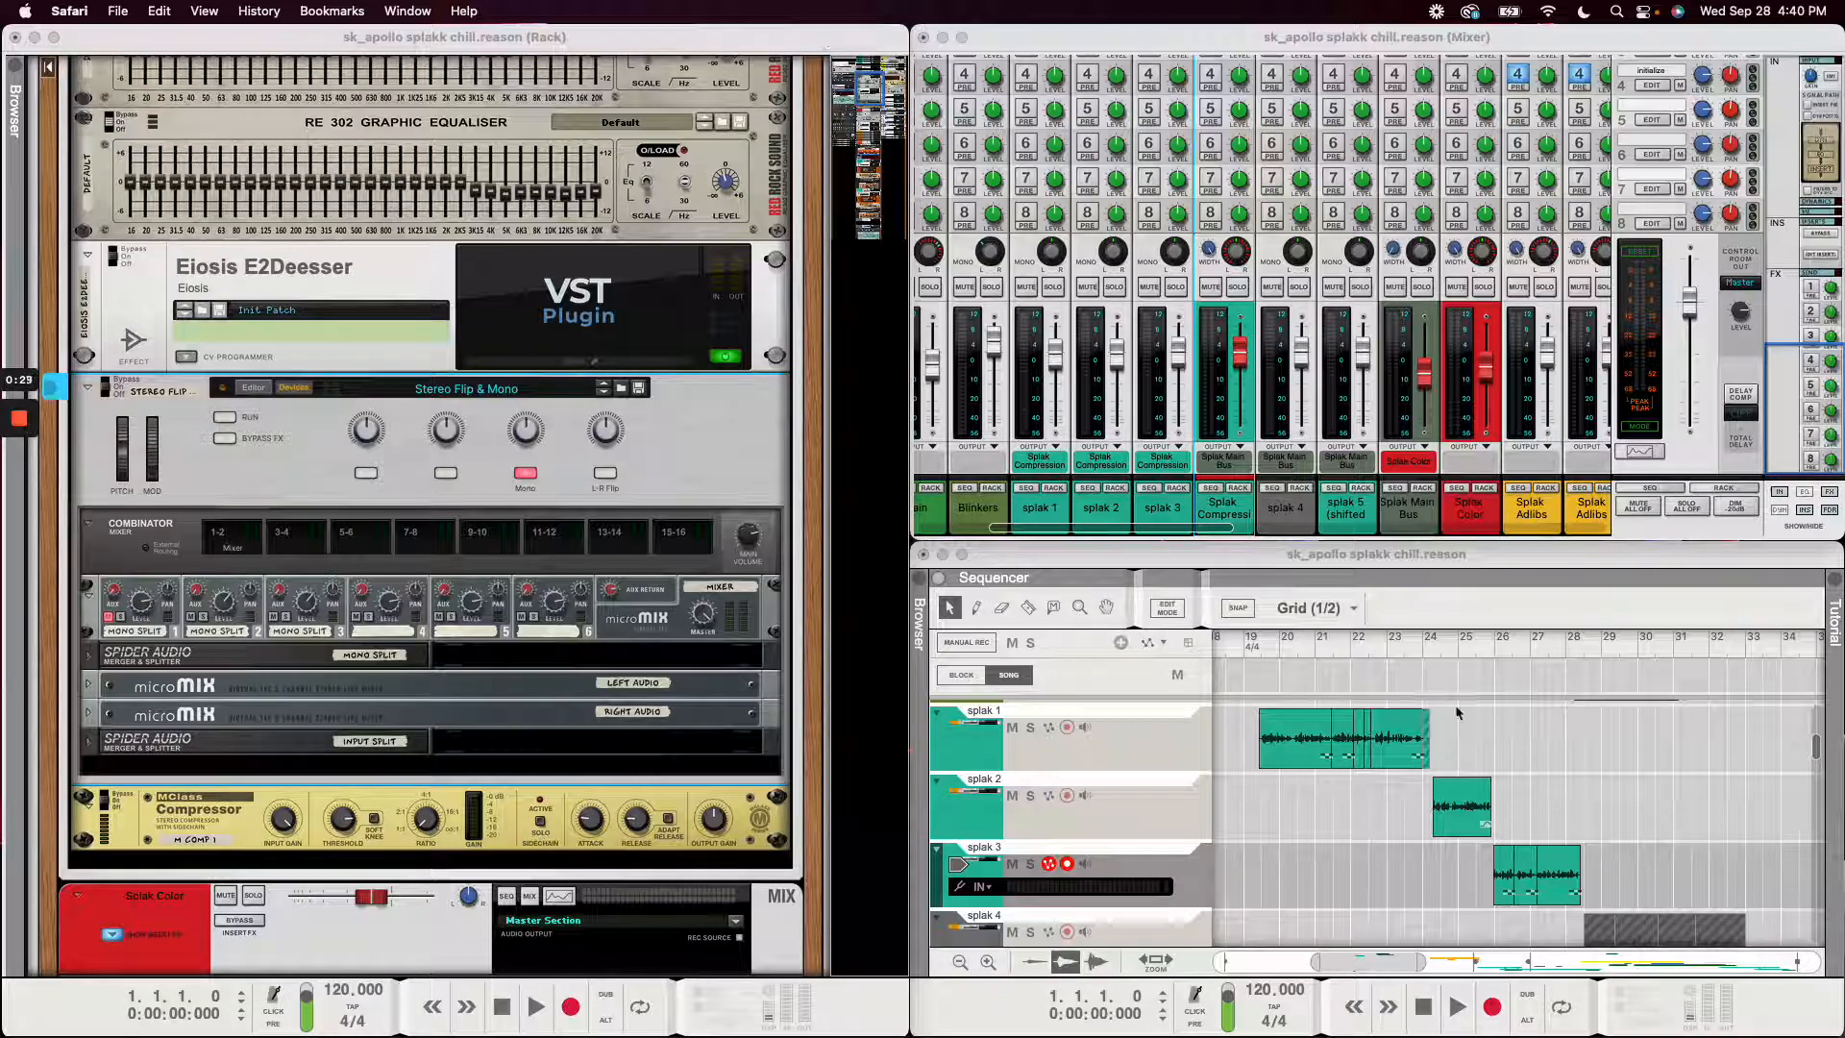
# - Zoom the sequencer out to show the arrangement from bar 1 to about bar 61
pyautogui.click(1309, 962)
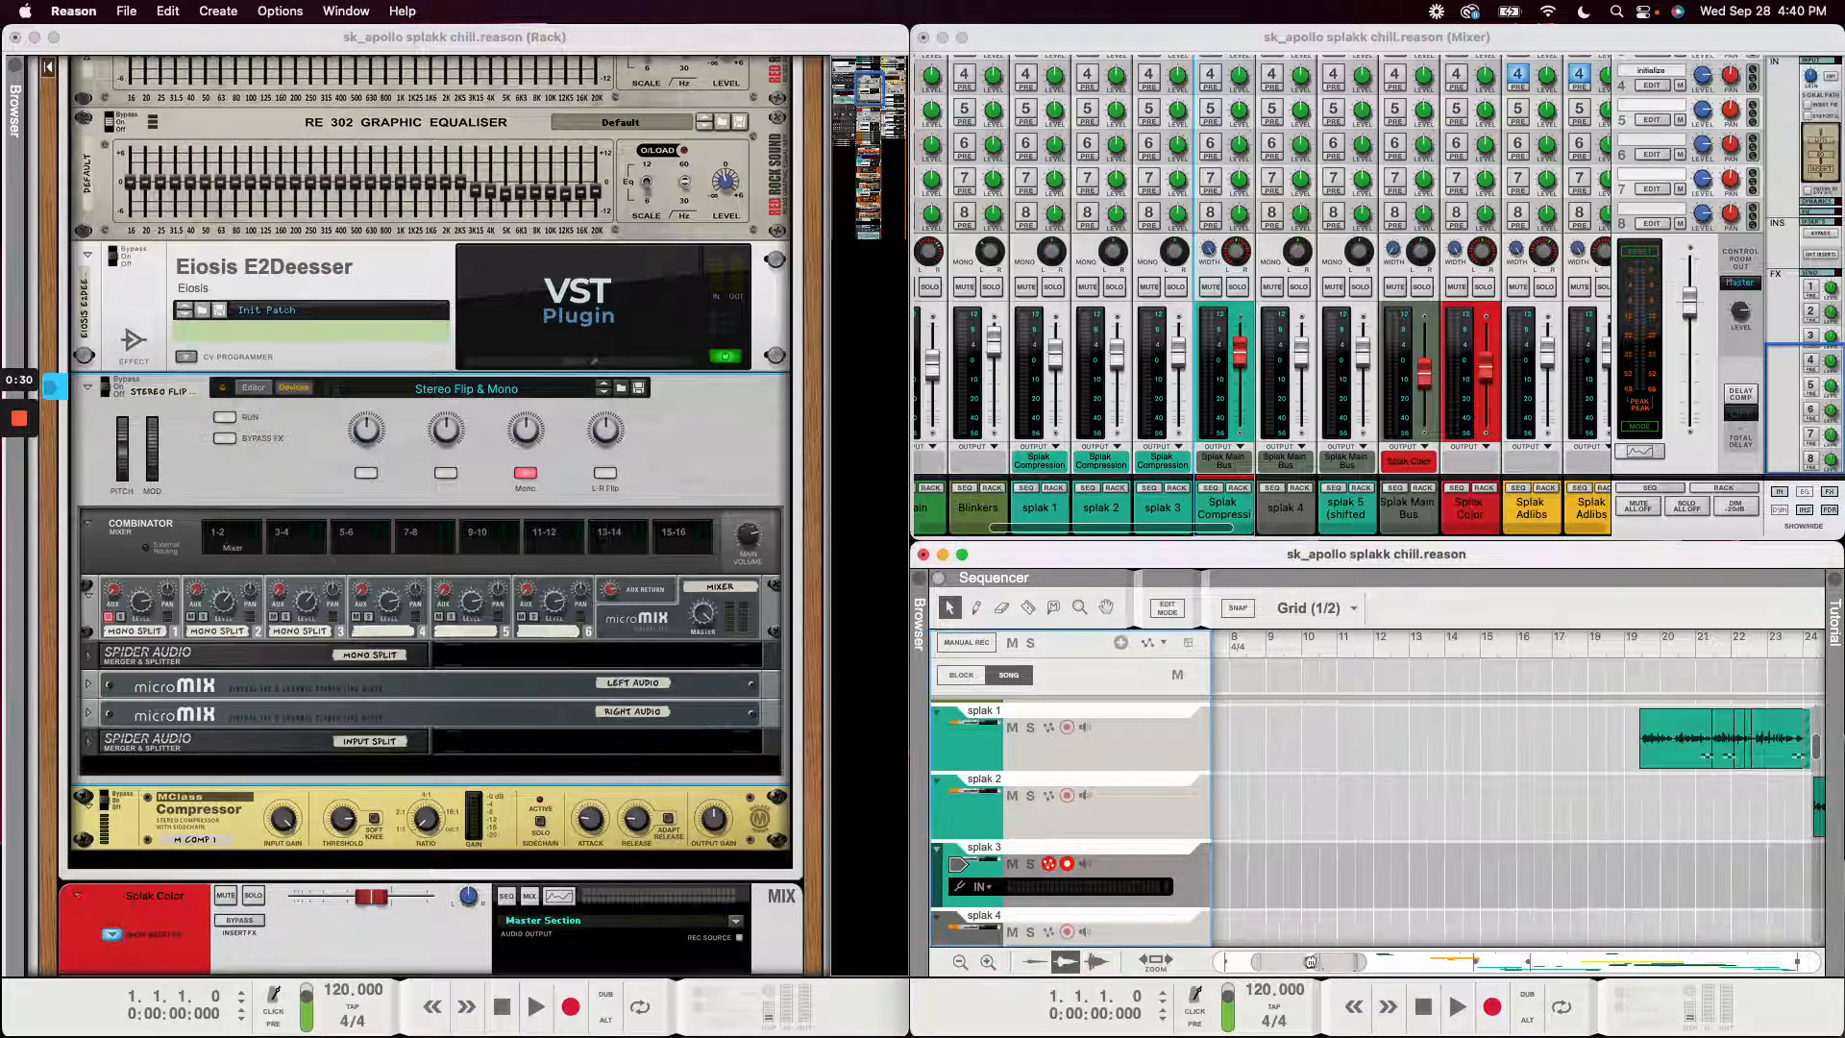
pyautogui.moveTo(1256, 961); pyautogui.dragTo(1220, 962)
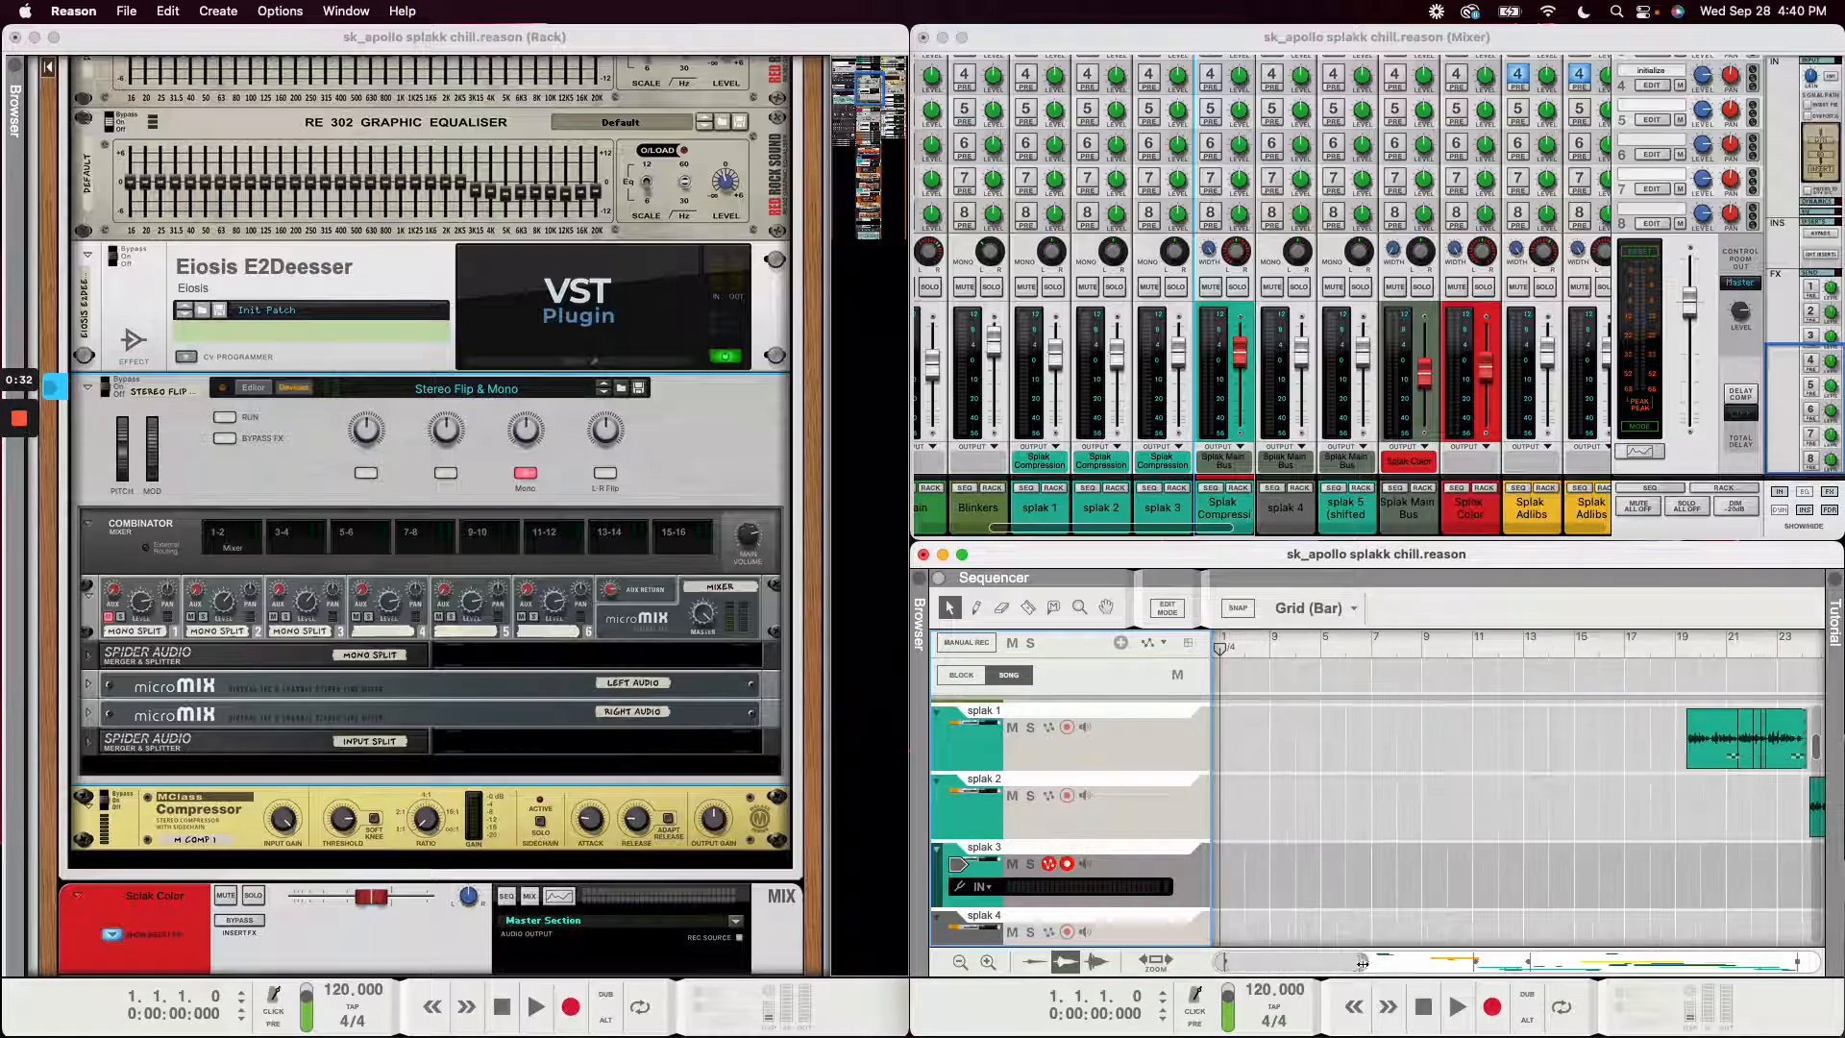
pyautogui.moveTo(1362, 963); pyautogui.dragTo(1575, 962)
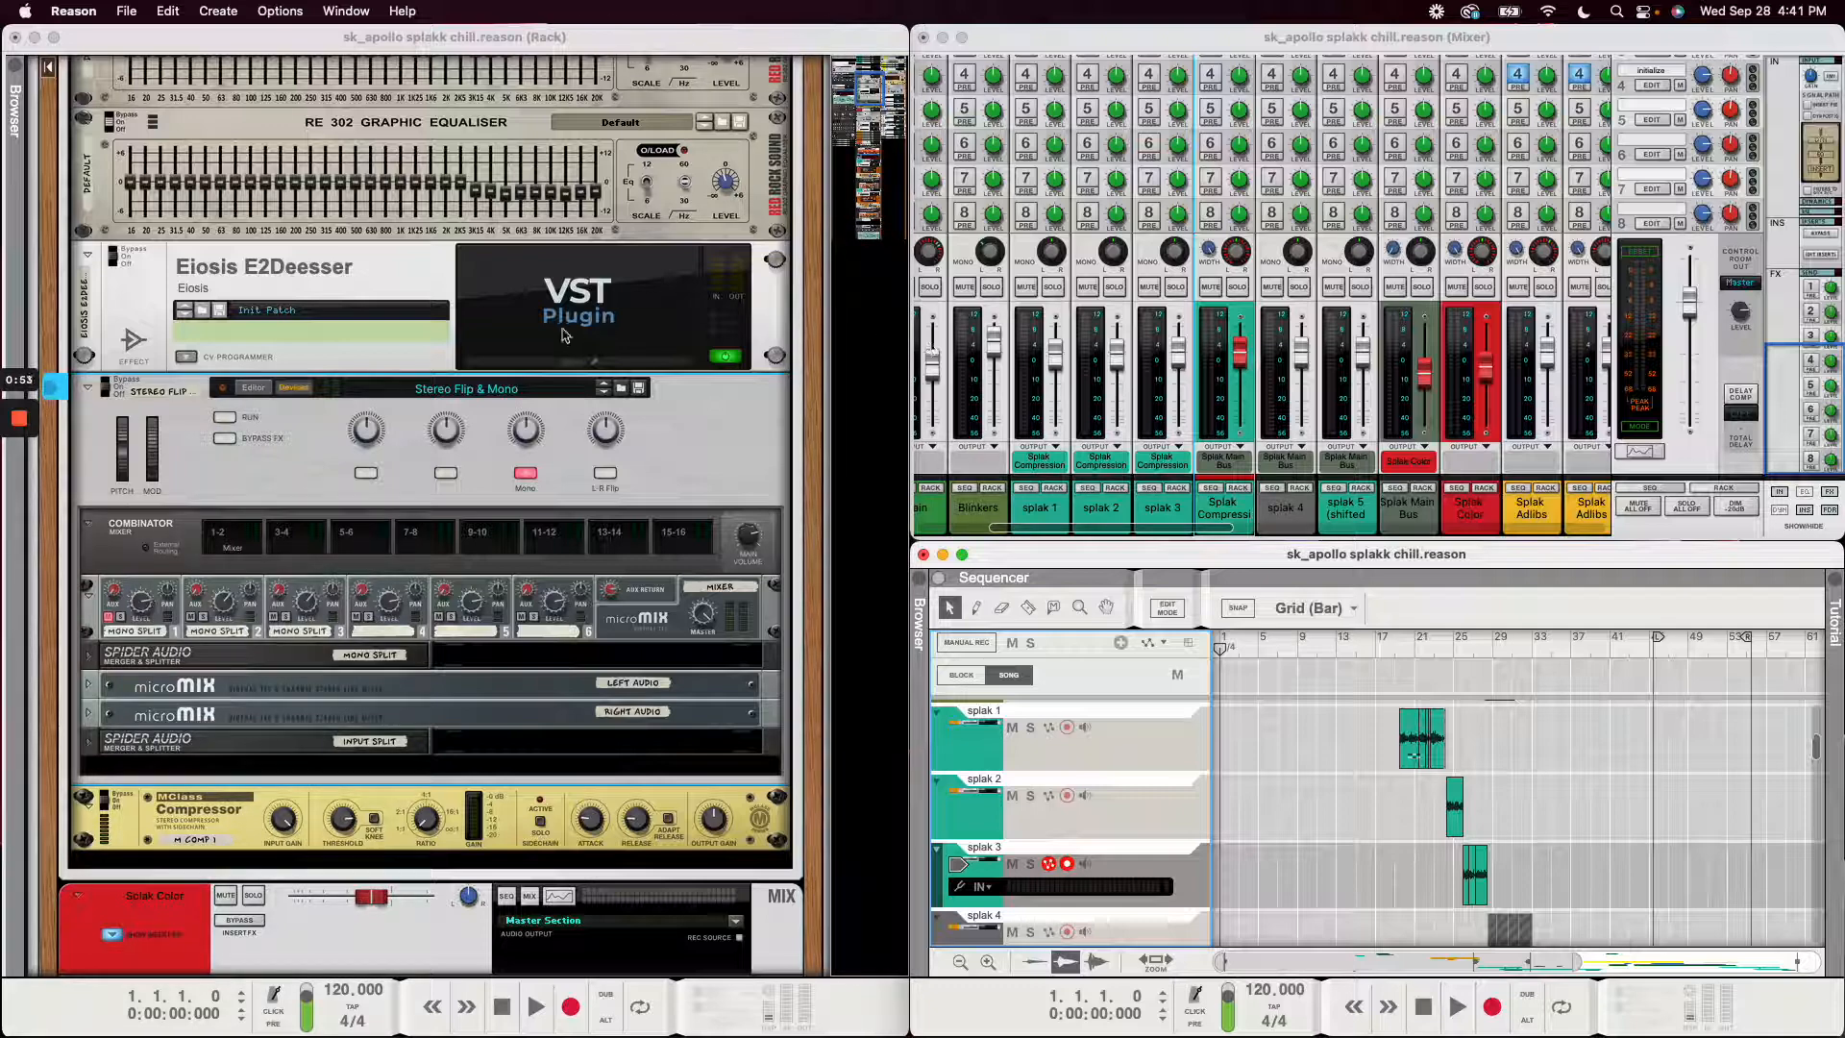
# - View the reverb devices in the rack and the channels from Rain through the splak tracks in the mixer
pyautogui.scroll(10, 567, 336)
pyautogui.moveTo(851, 81)
pyautogui.mouseDown()
pyautogui.moveTo(832, 129)
pyautogui.moveTo(823, 92)
pyautogui.mouseUp()
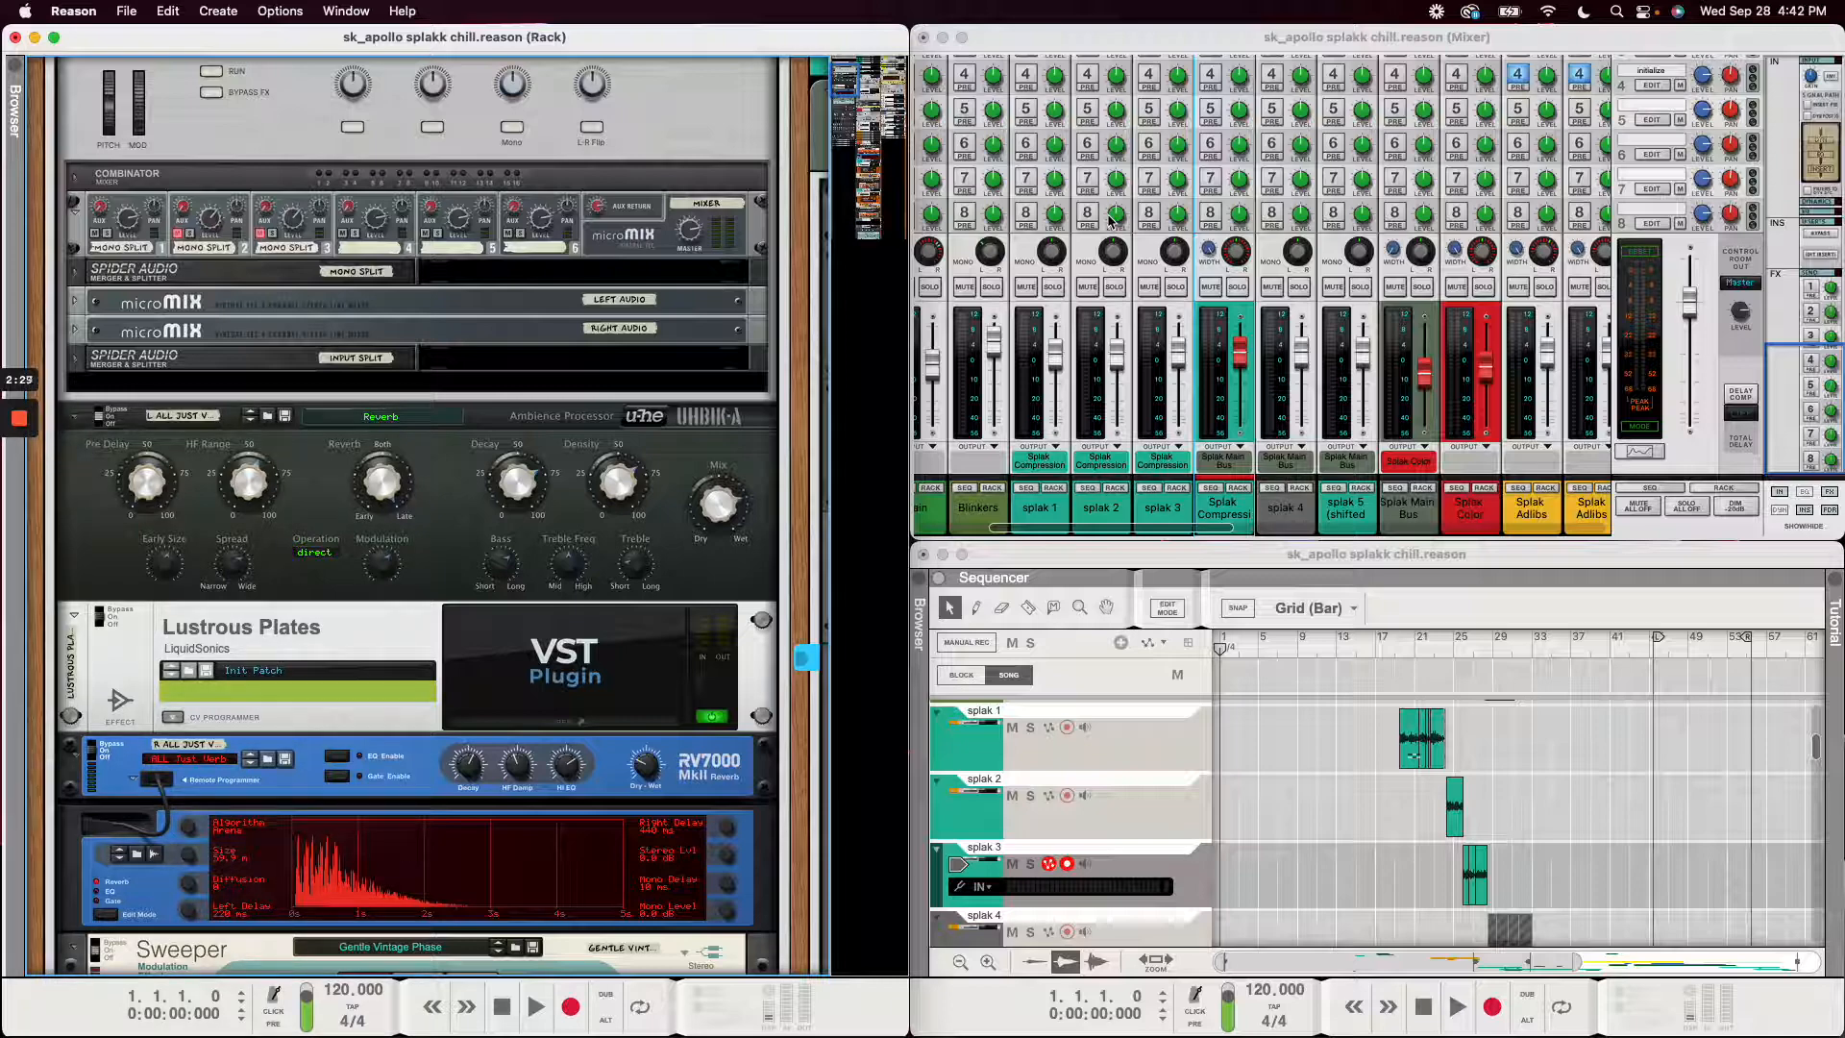
pyautogui.click(1055, 530)
pyautogui.moveTo(1056, 530); pyautogui.dragTo(1002, 532)
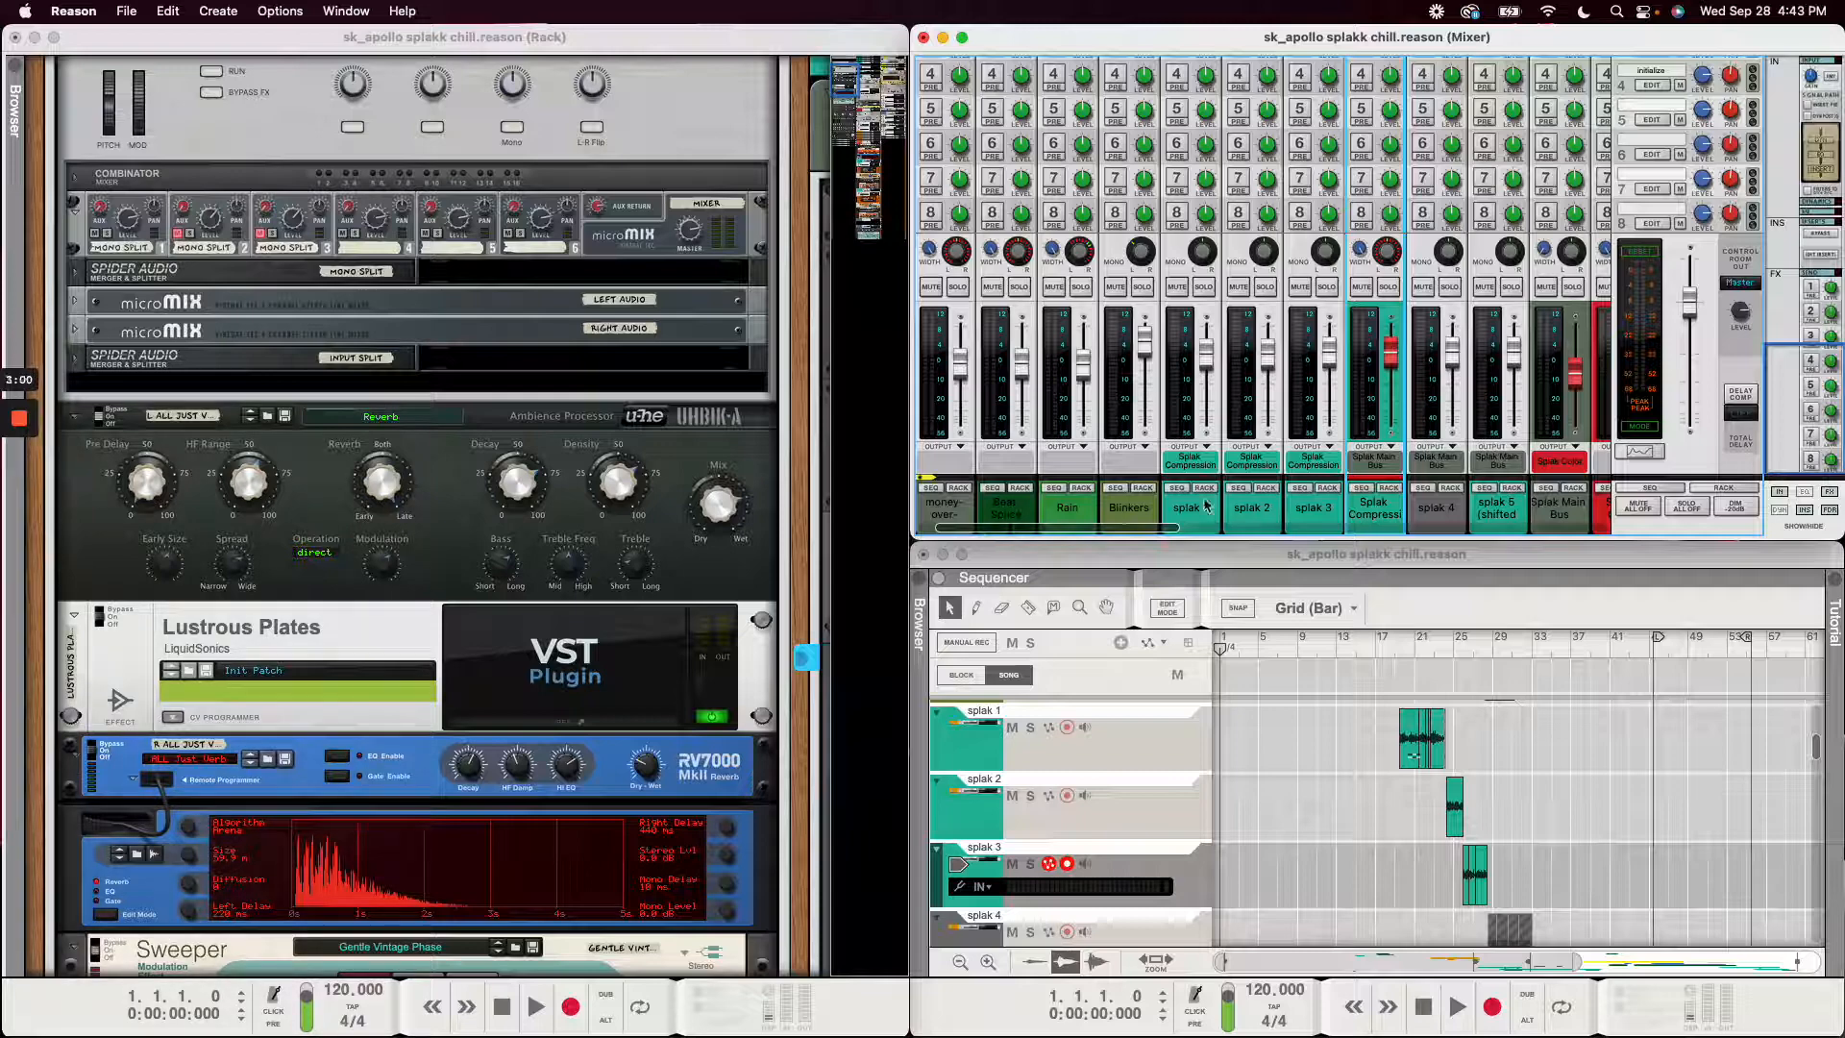
# - Look over the sequencer tracks from splak 1 down to Splak Harmony 1
pyautogui.click(1508, 563)
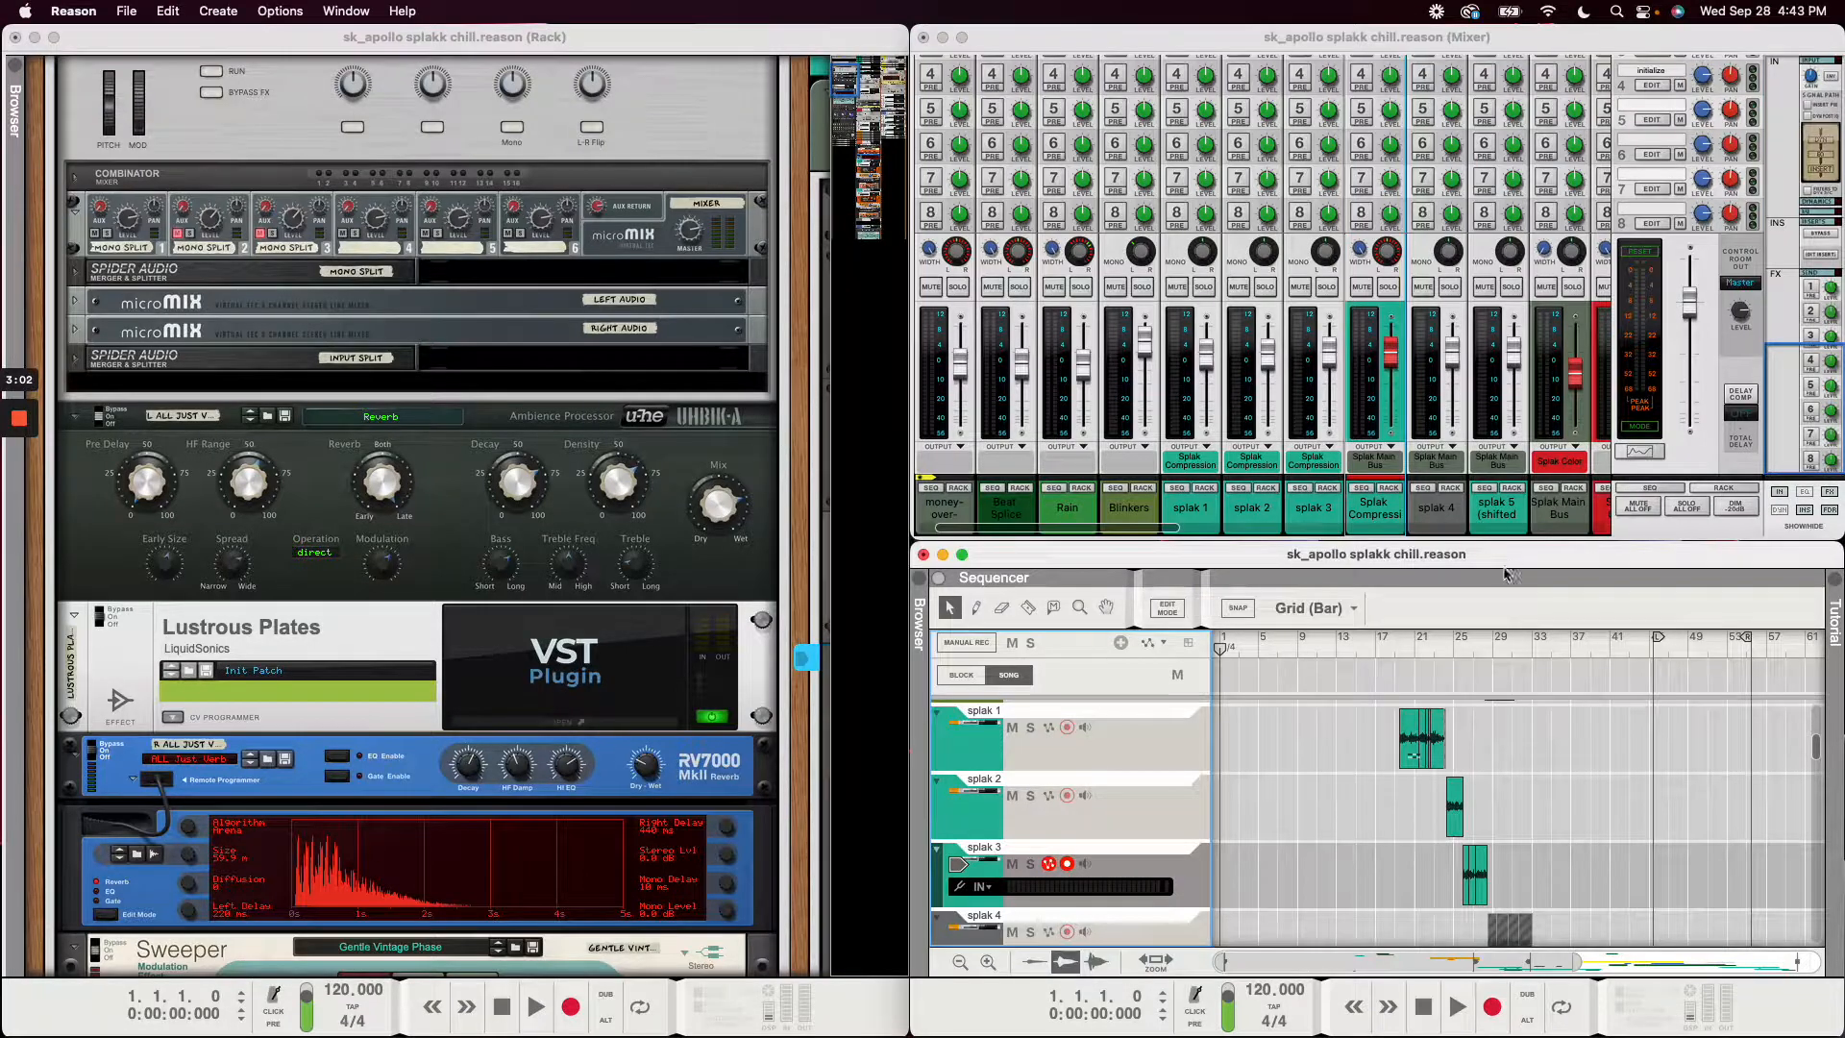
pyautogui.scroll(3, 1505, 738)
pyautogui.scroll(-5, 1504, 738)
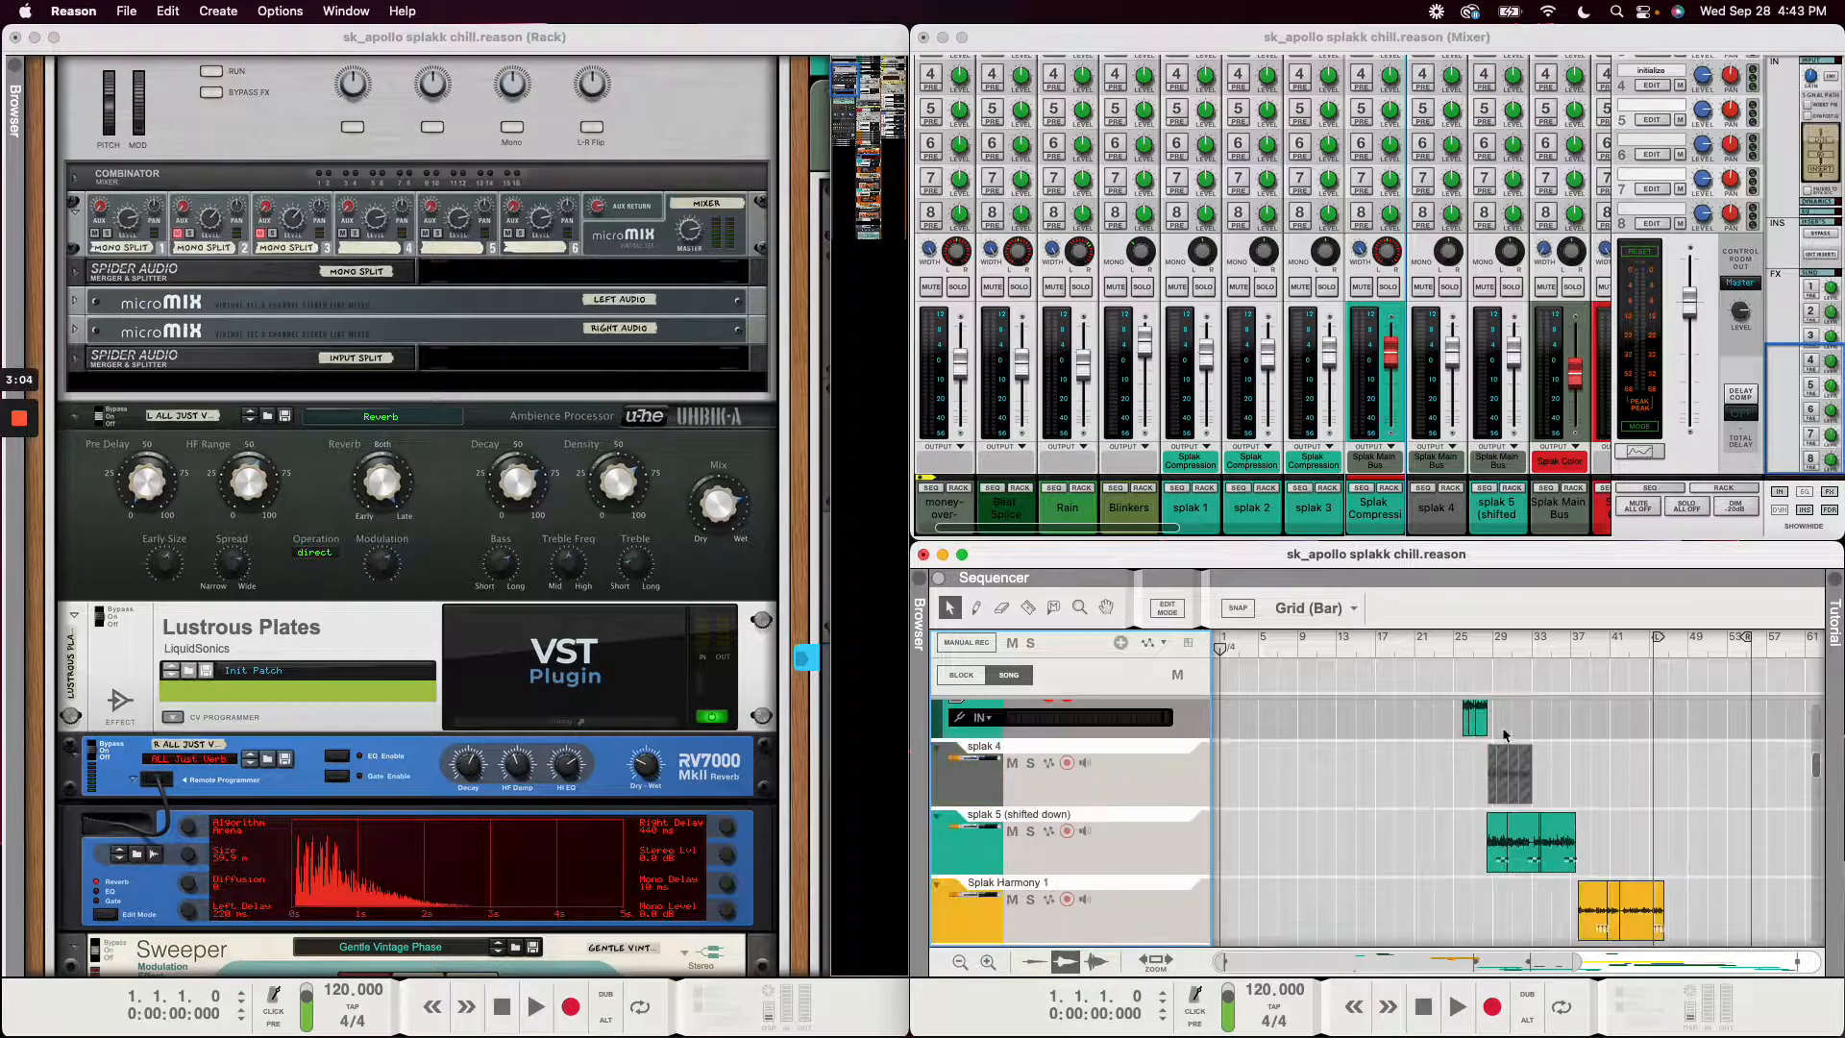
pyautogui.scroll(2, 1499, 727)
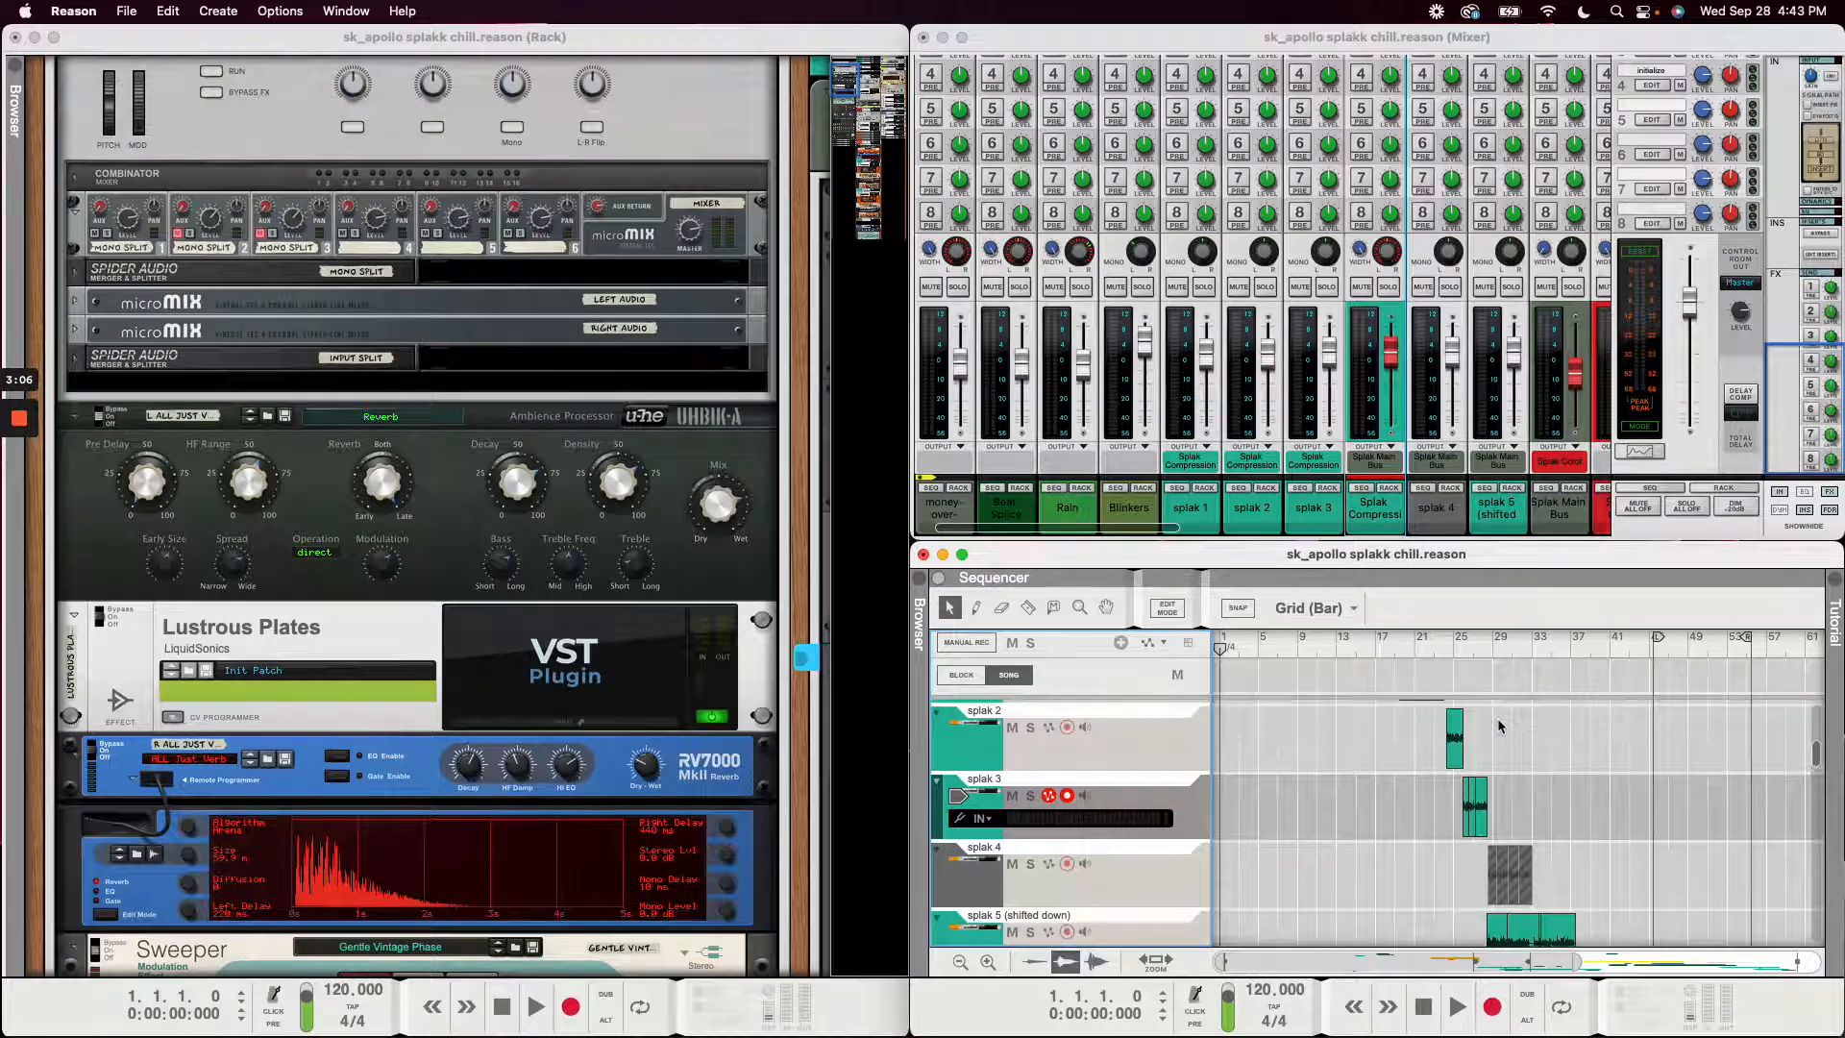
pyautogui.scroll(2, 1490, 728)
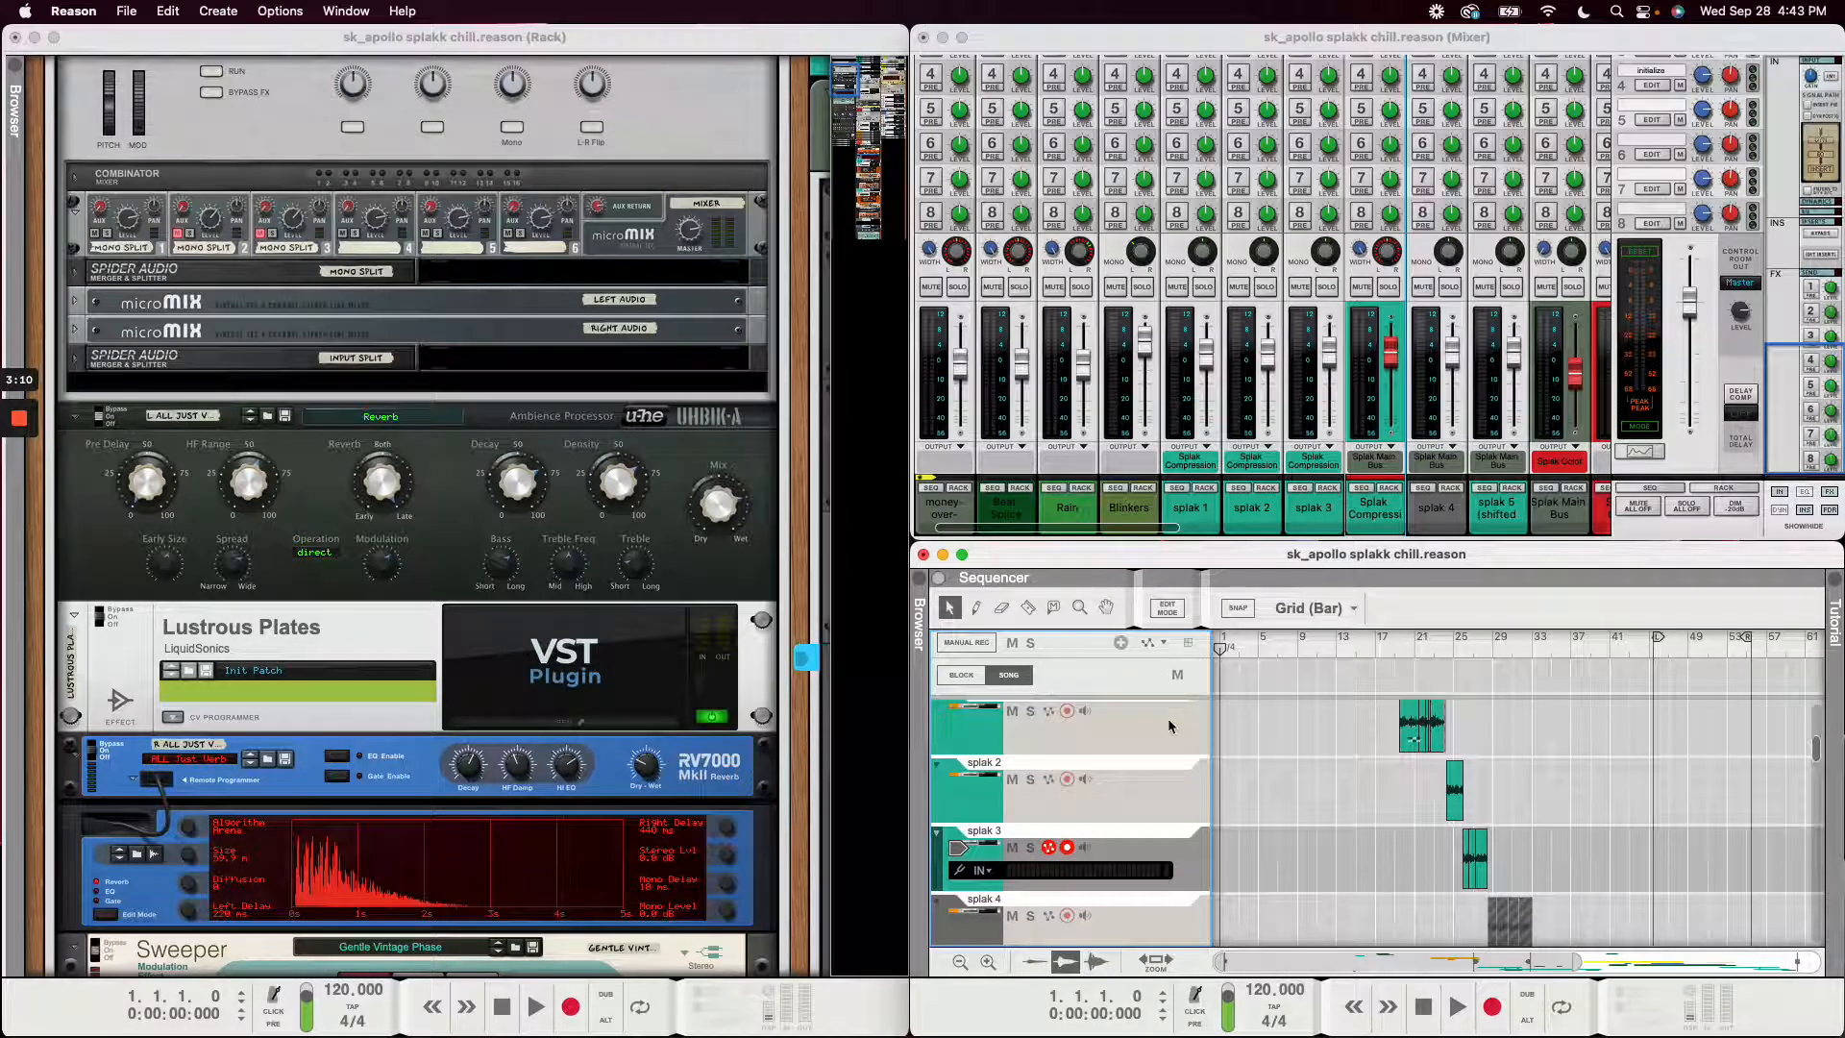
# - Select the splak 1, splak 2, splak 3 and splak 5 (shifted down) tracks one after another in the sequencer
pyautogui.click(1171, 725)
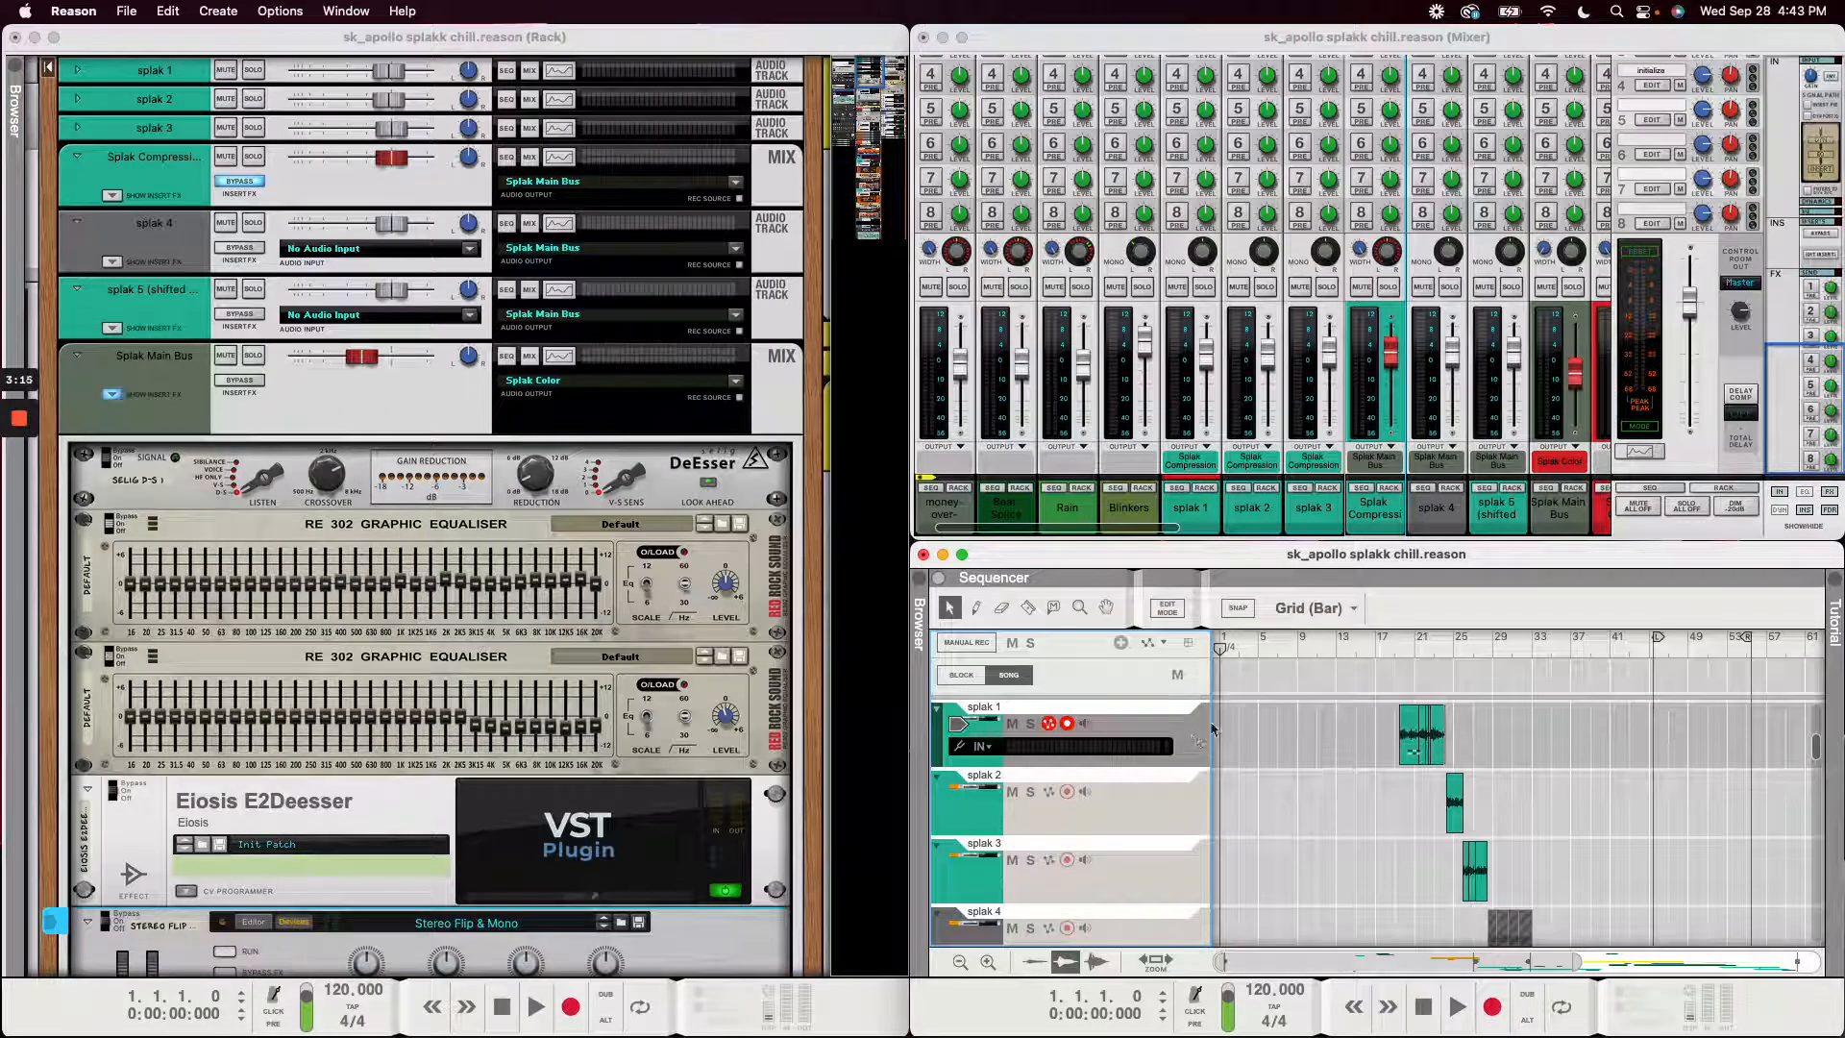
pyautogui.click(1206, 789)
pyautogui.click(1189, 884)
pyautogui.scroll(-2, 1324, 850)
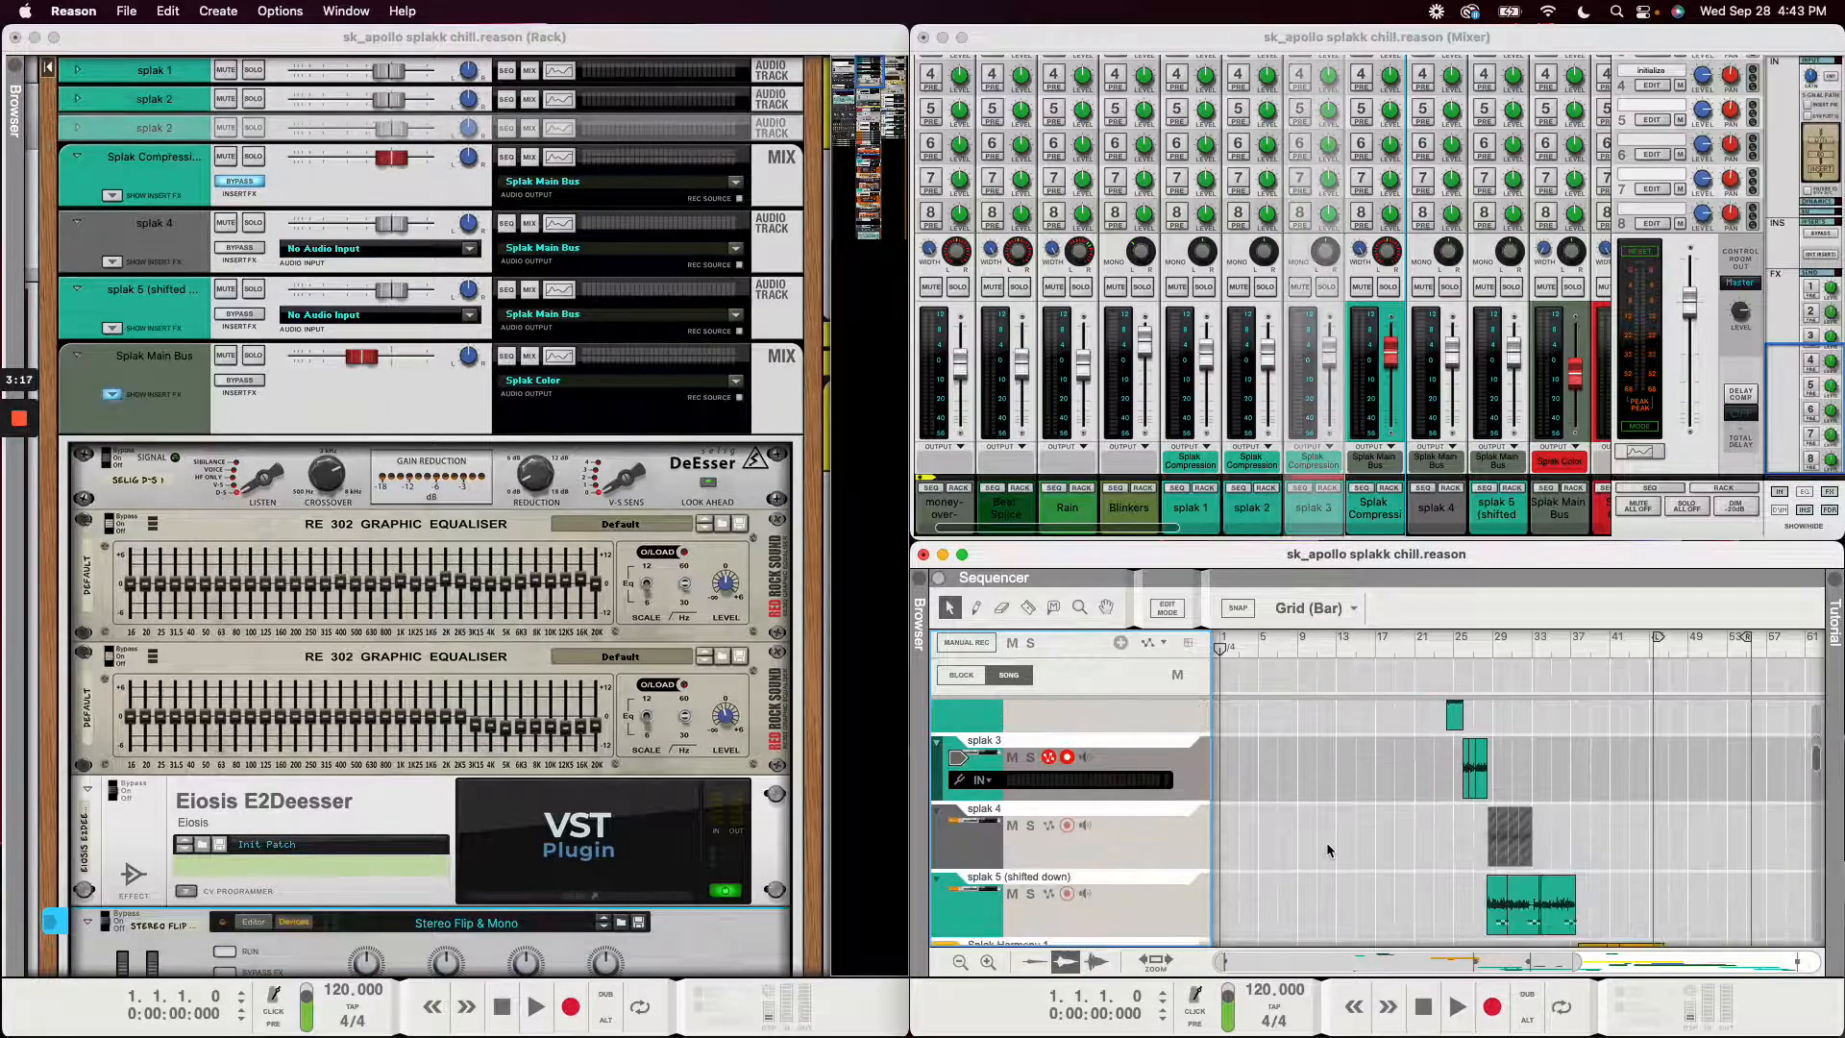
pyautogui.click(1260, 888)
pyautogui.scroll(3, 1330, 811)
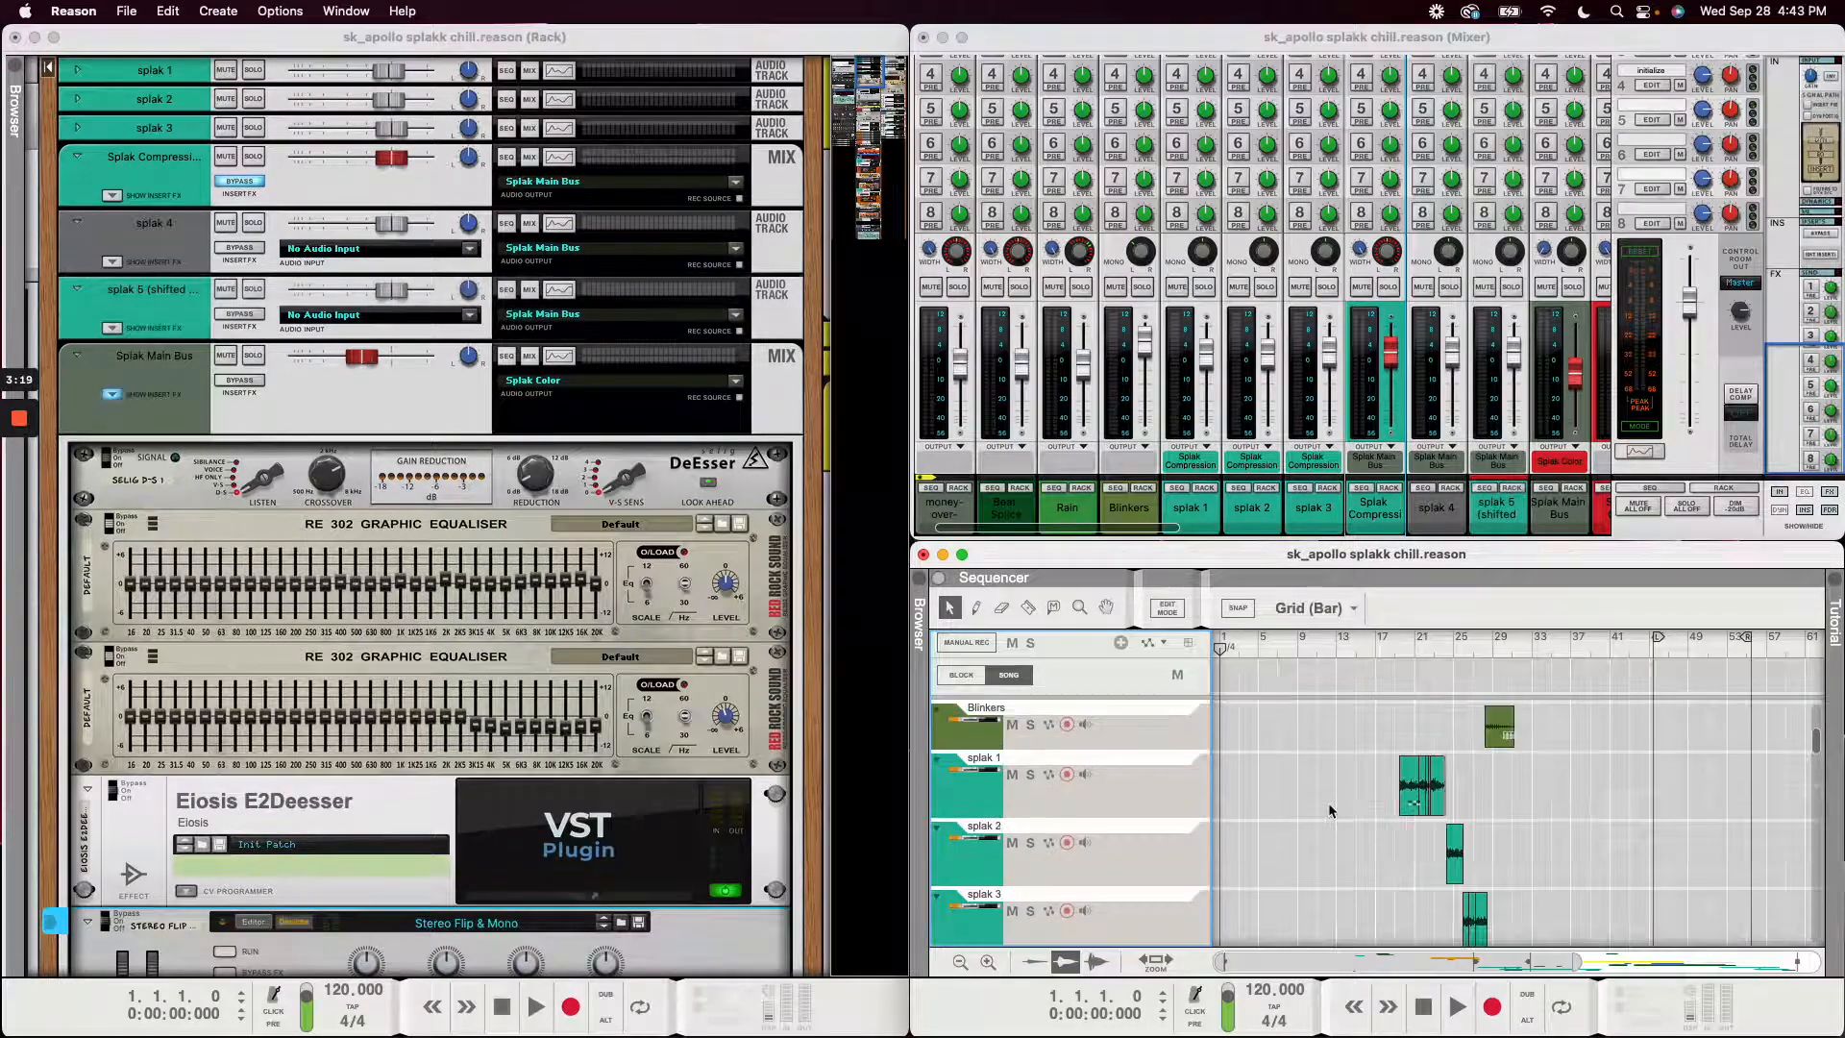
# - Select the audio clips on the splak 1, splak 2 and splak 3 tracks together
pyautogui.scroll(-3, 1374, 803)
pyautogui.scroll(1, 1389, 805)
pyautogui.scroll(2, 1430, 768)
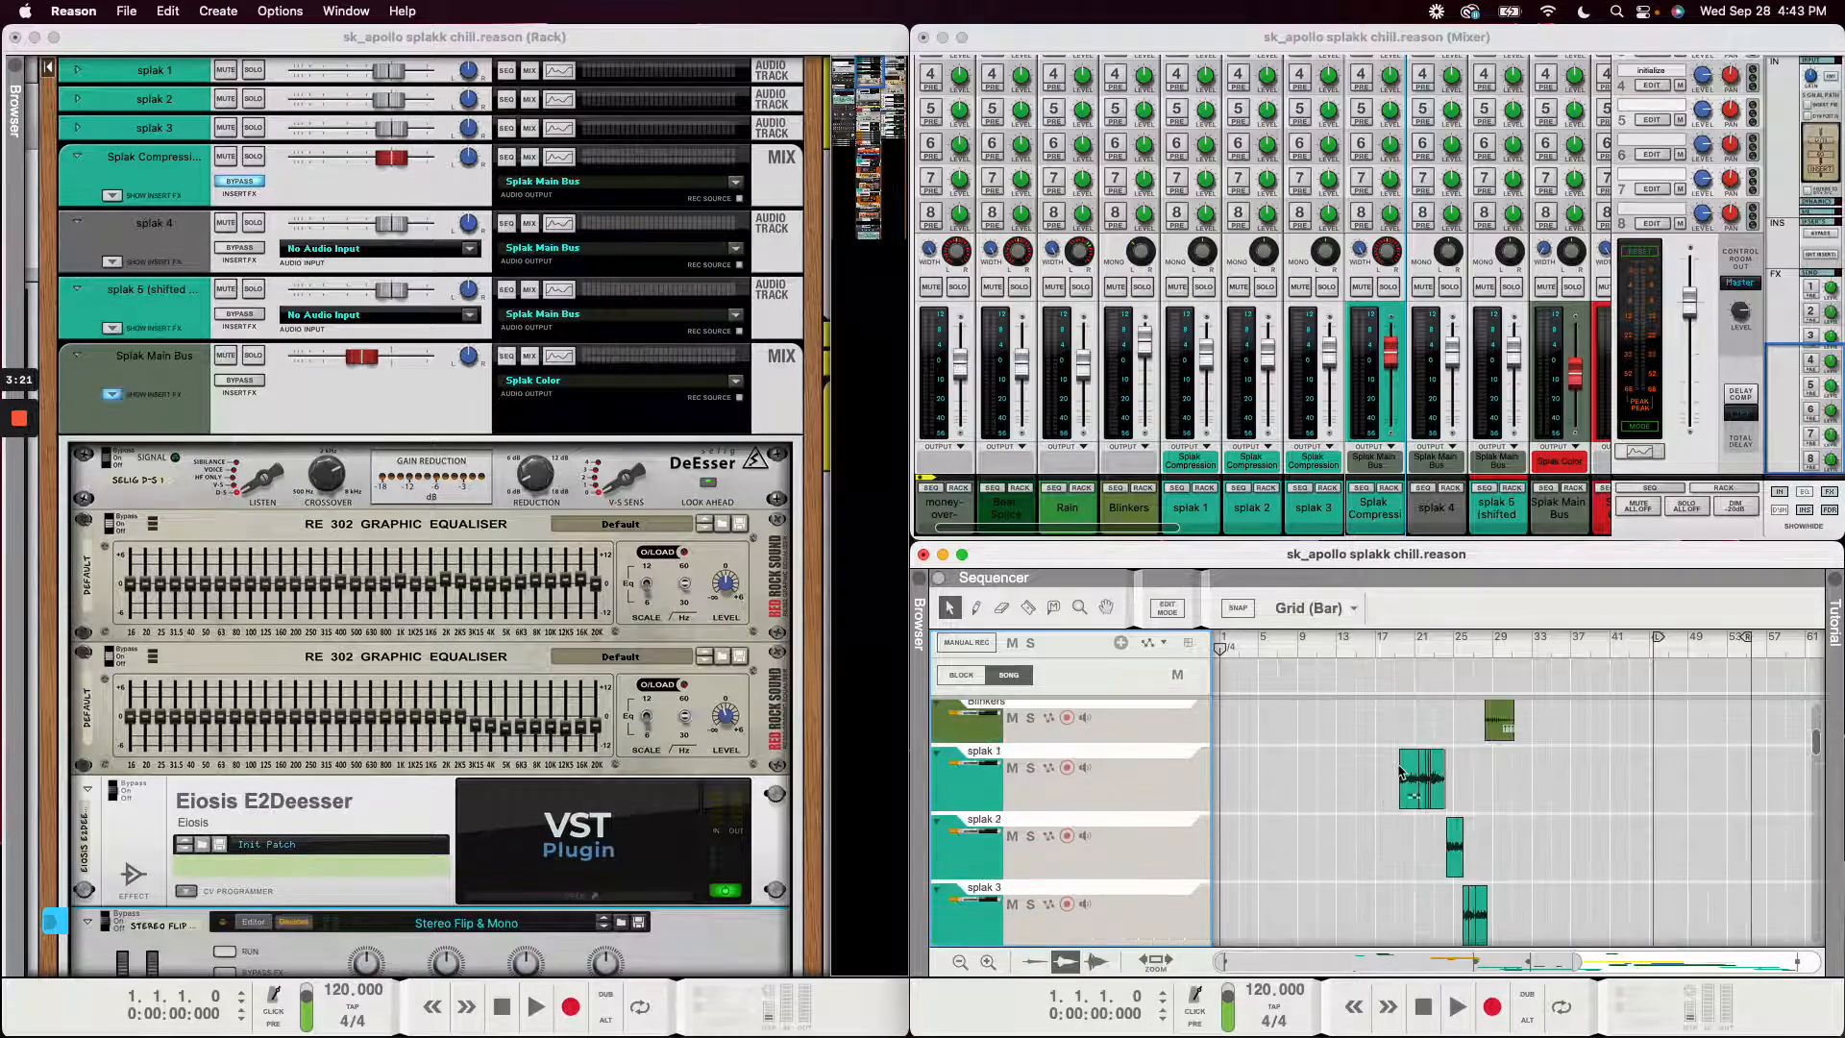
pyautogui.moveTo(1335, 748); pyautogui.dragTo(1508, 821)
pyautogui.scroll(3, 1564, 840)
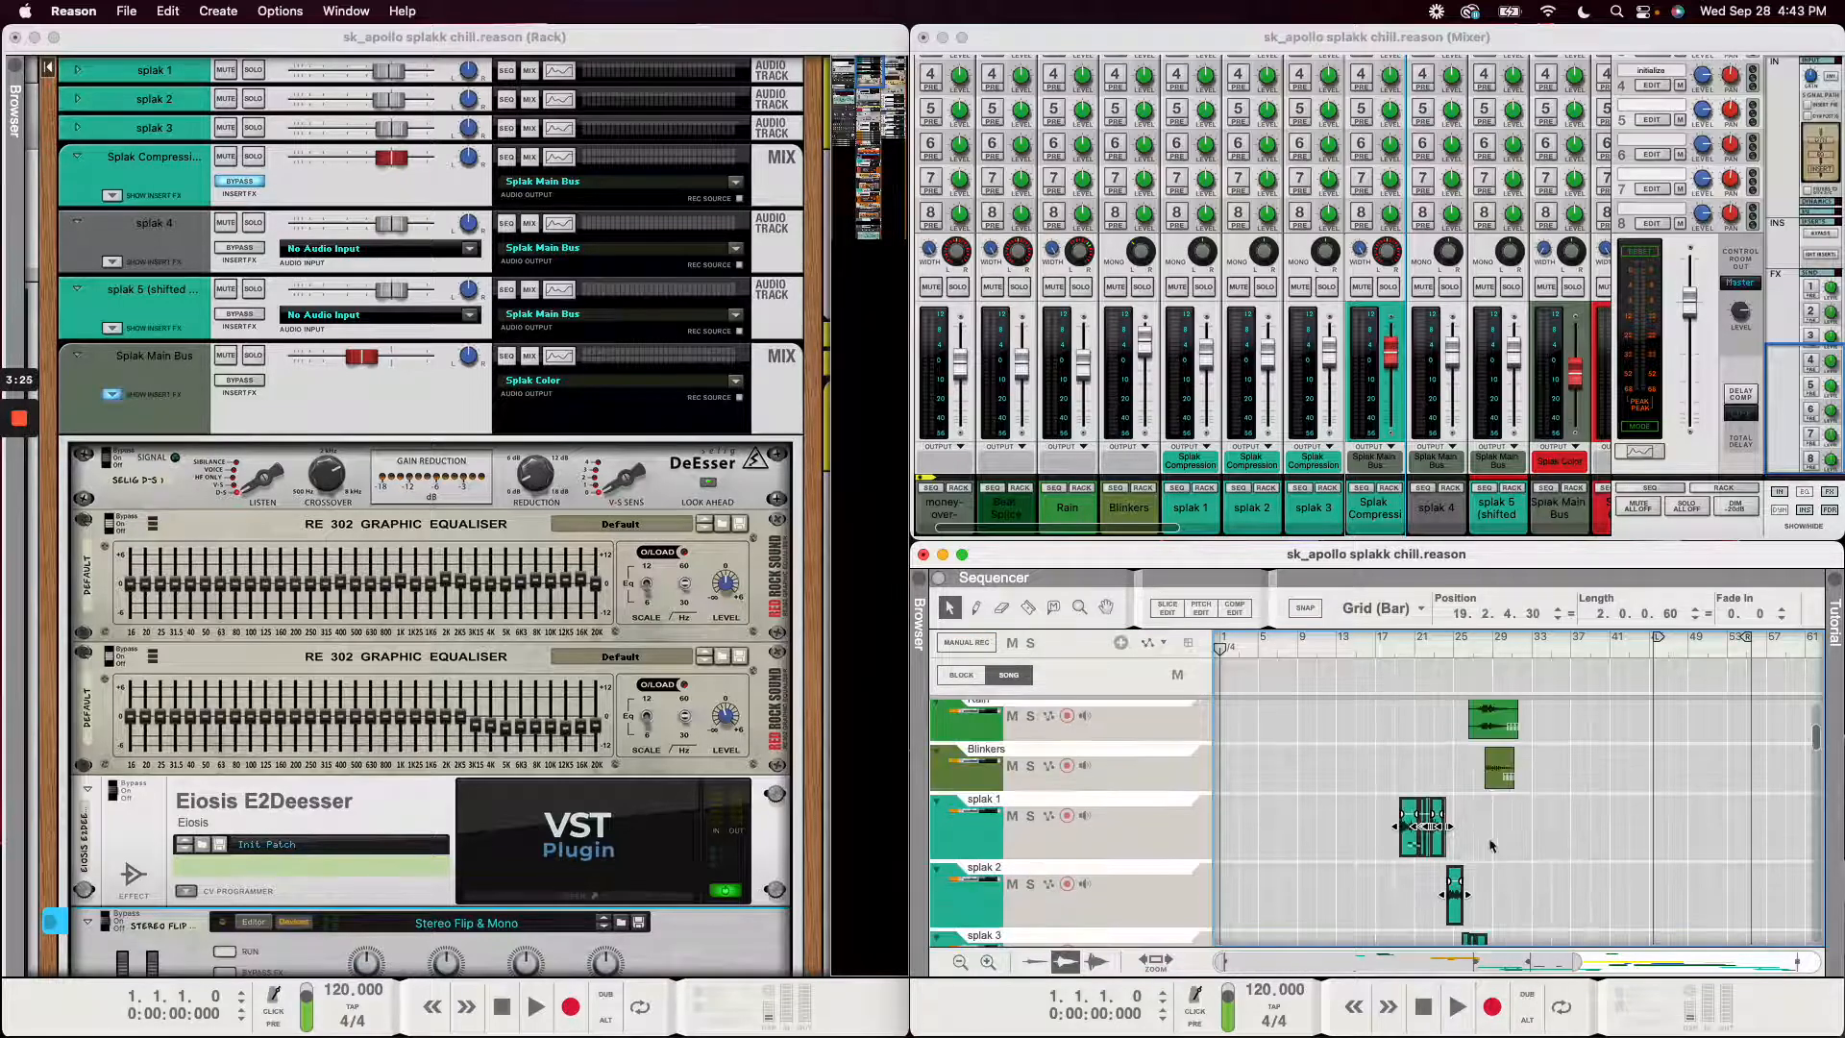
pyautogui.scroll(-3, 1489, 842)
pyautogui.scroll(1, 1550, 831)
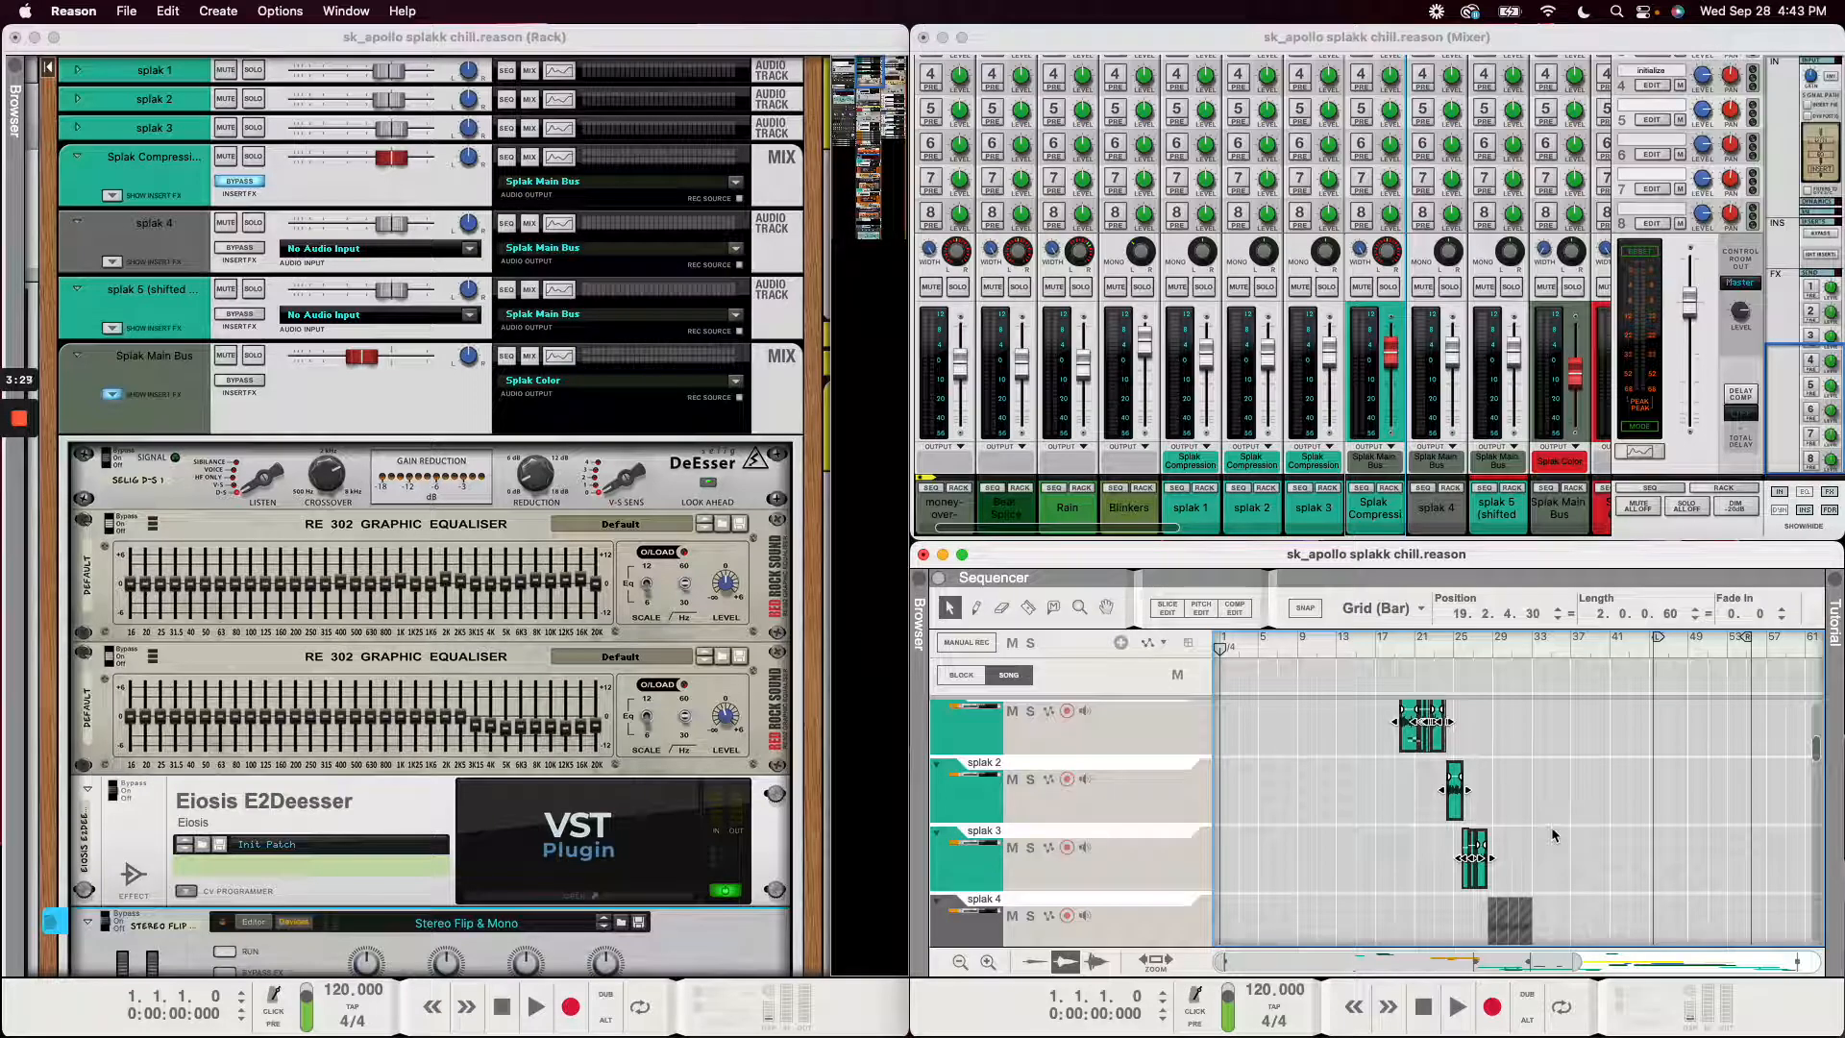
pyautogui.scroll(1, 1551, 826)
# - Clear the selection and select only the splak 1 clips, followed by only the splak 3 clips
pyautogui.click(1536, 759)
pyautogui.moveTo(1346, 748); pyautogui.dragTo(1478, 747)
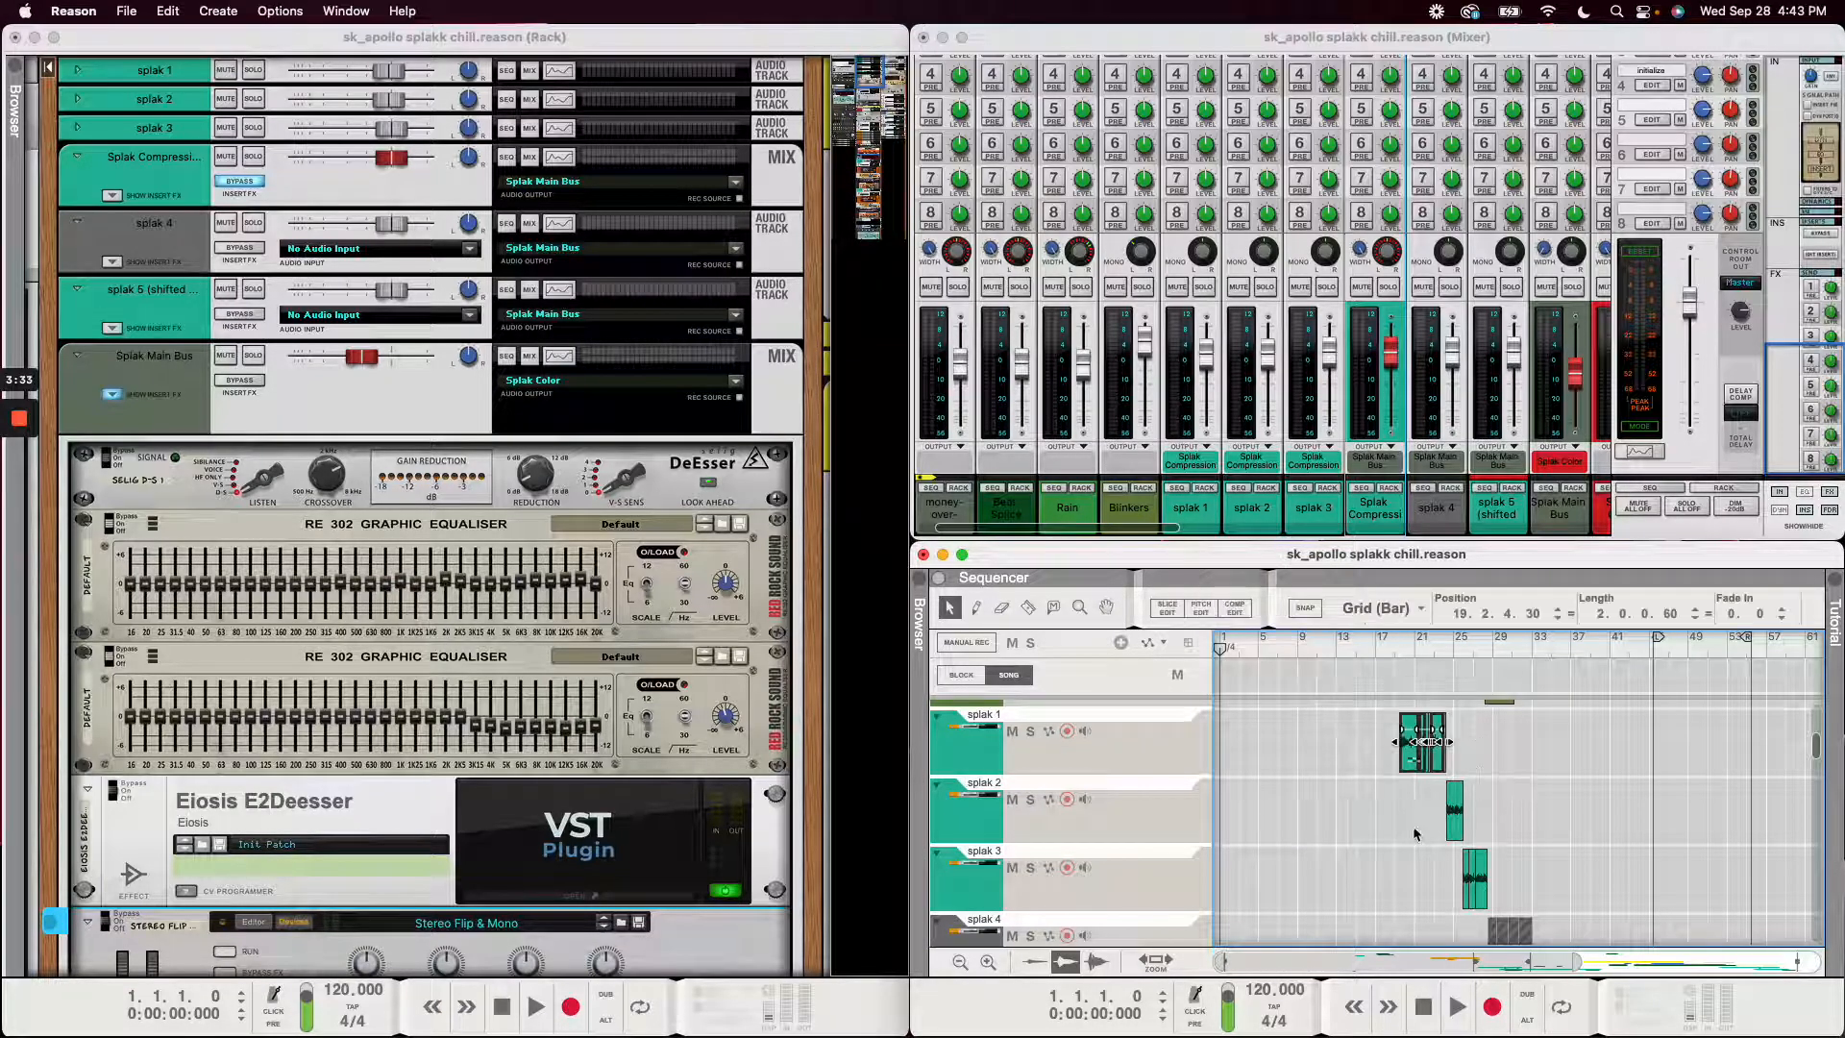
pyautogui.moveTo(1406, 822); pyautogui.dragTo(1537, 913)
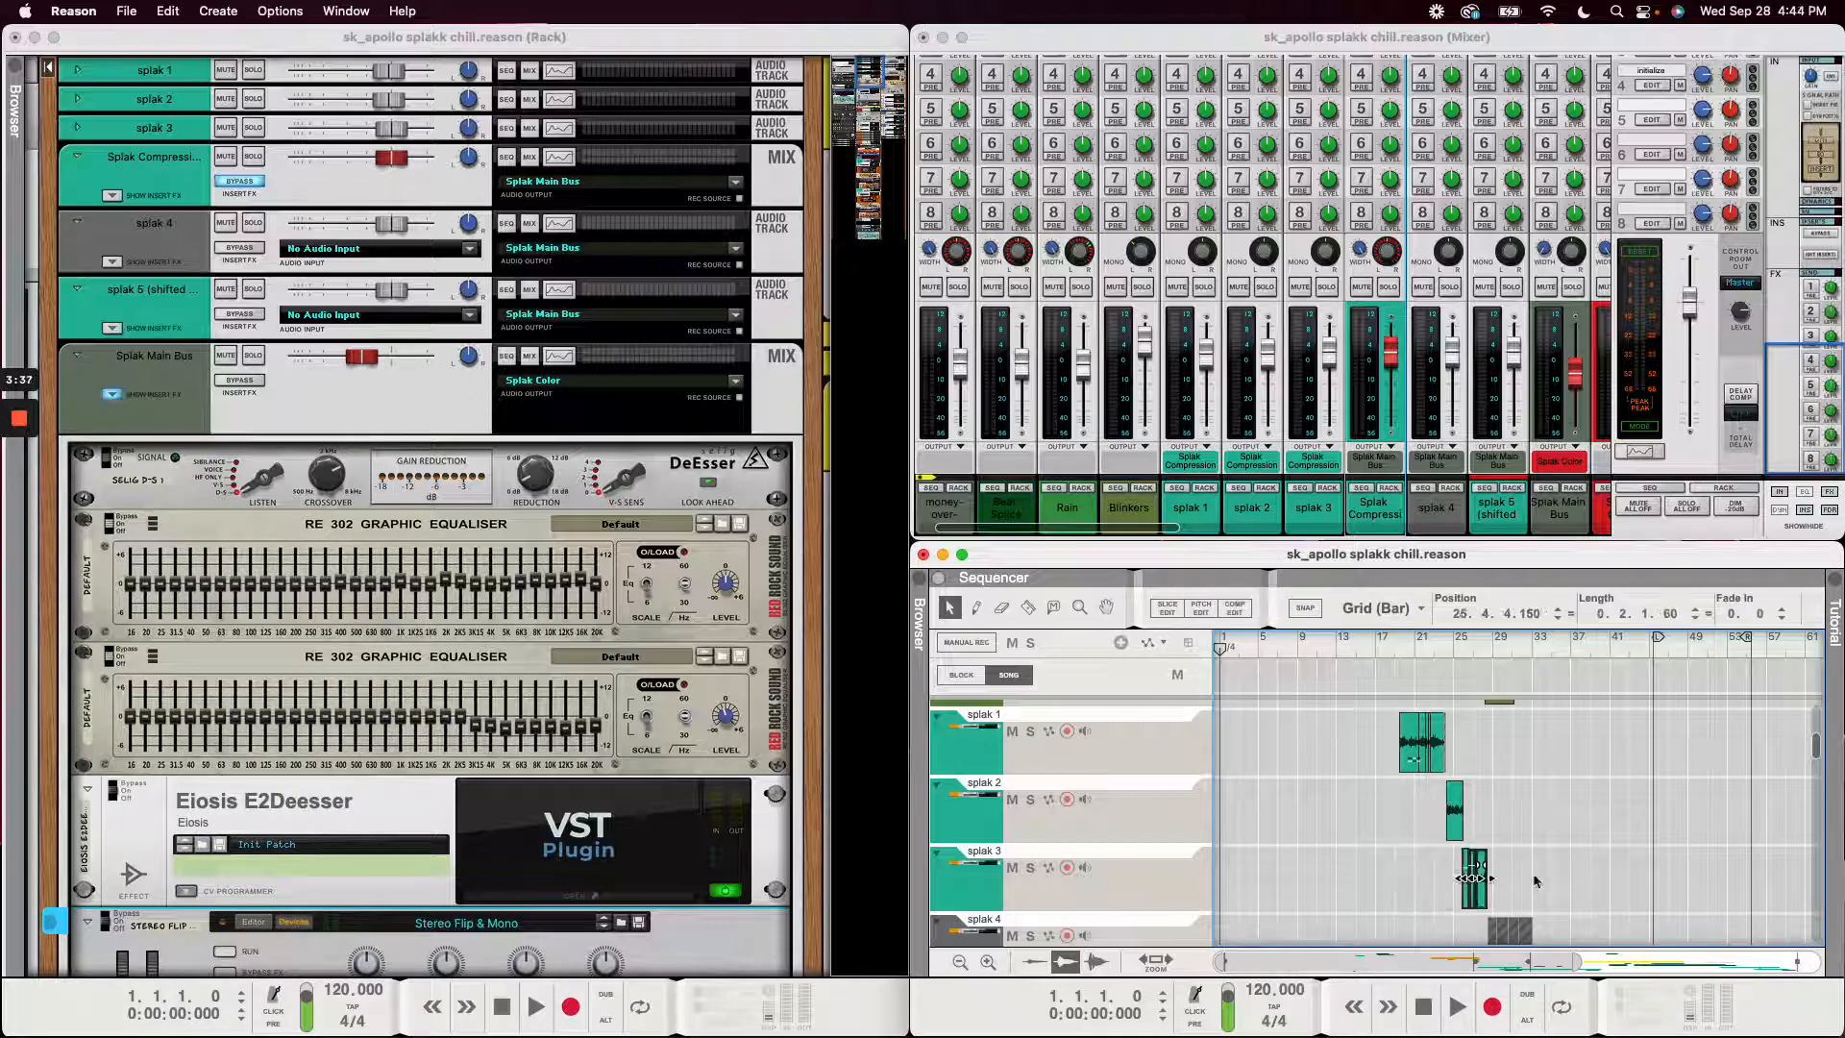
# - Select the clips on the splak 4 track, followed by the clips on splak 5 (shifted down)
pyautogui.scroll(-5, 1585, 863)
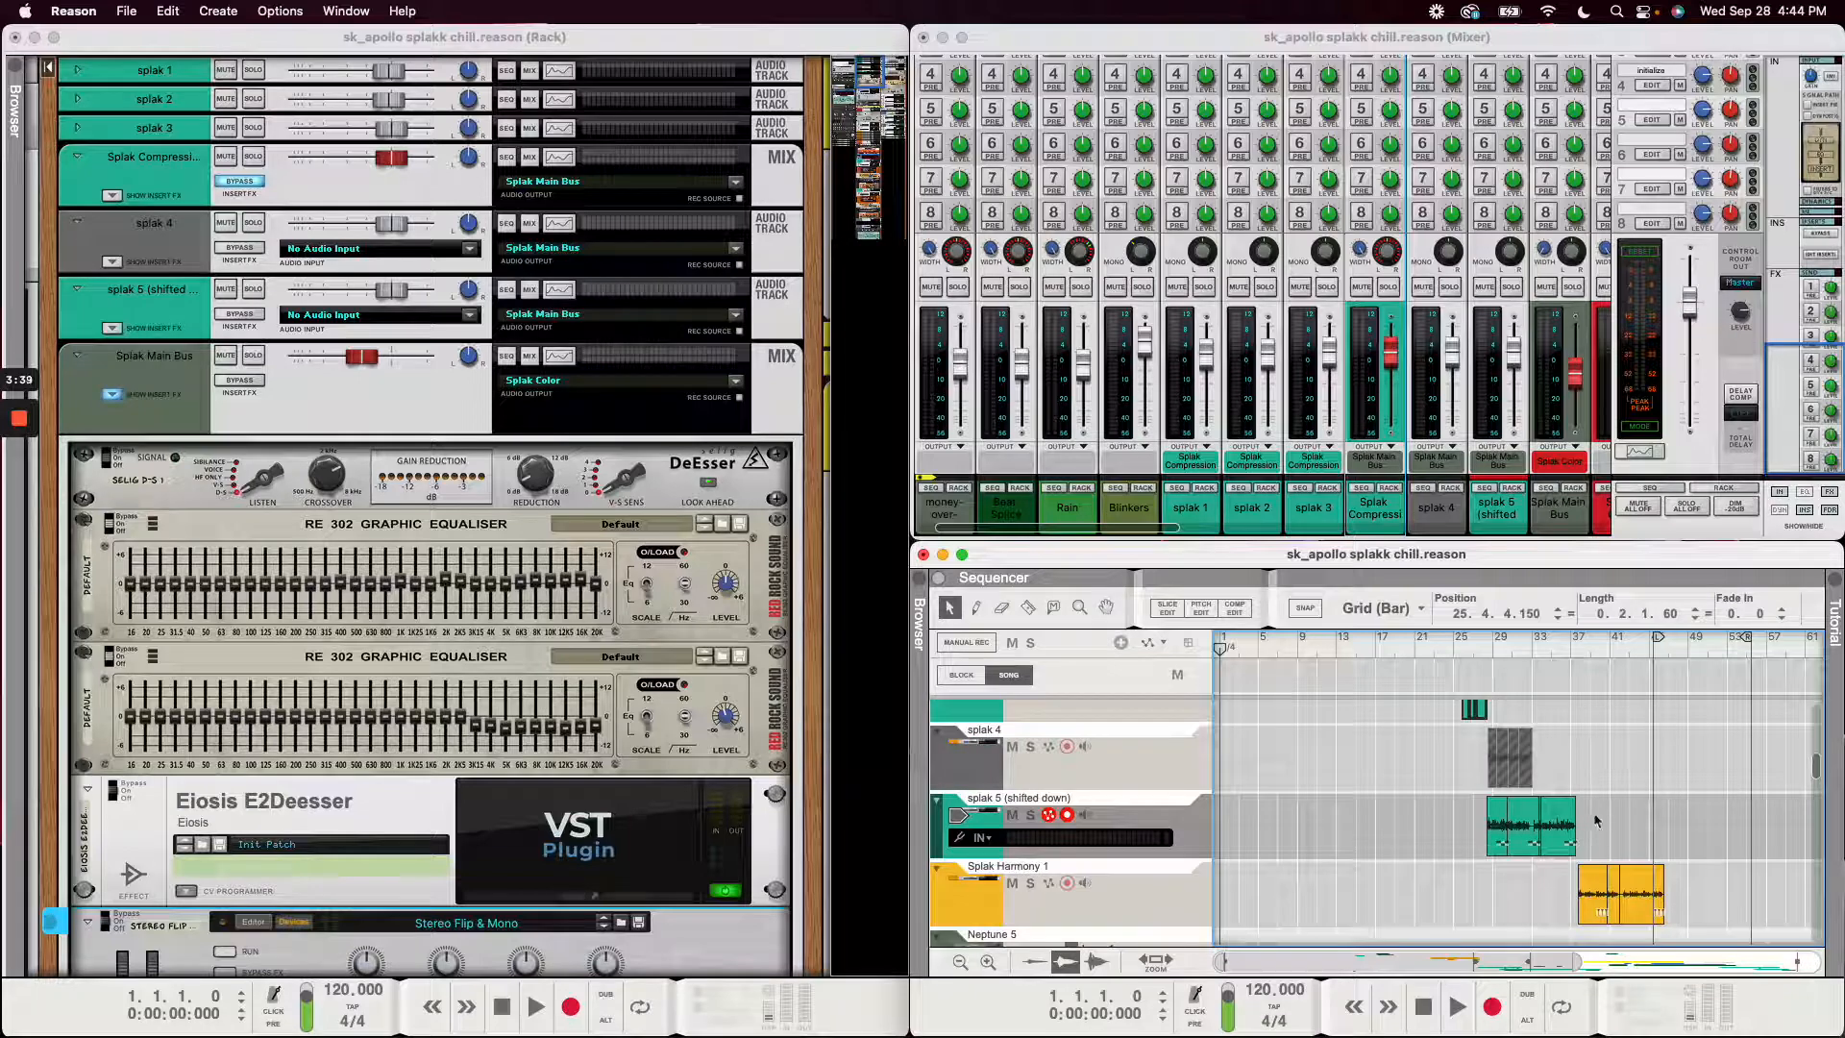
pyautogui.moveTo(1609, 821); pyautogui.dragTo(1562, 824)
pyautogui.moveTo(1554, 727); pyautogui.dragTo(1467, 773)
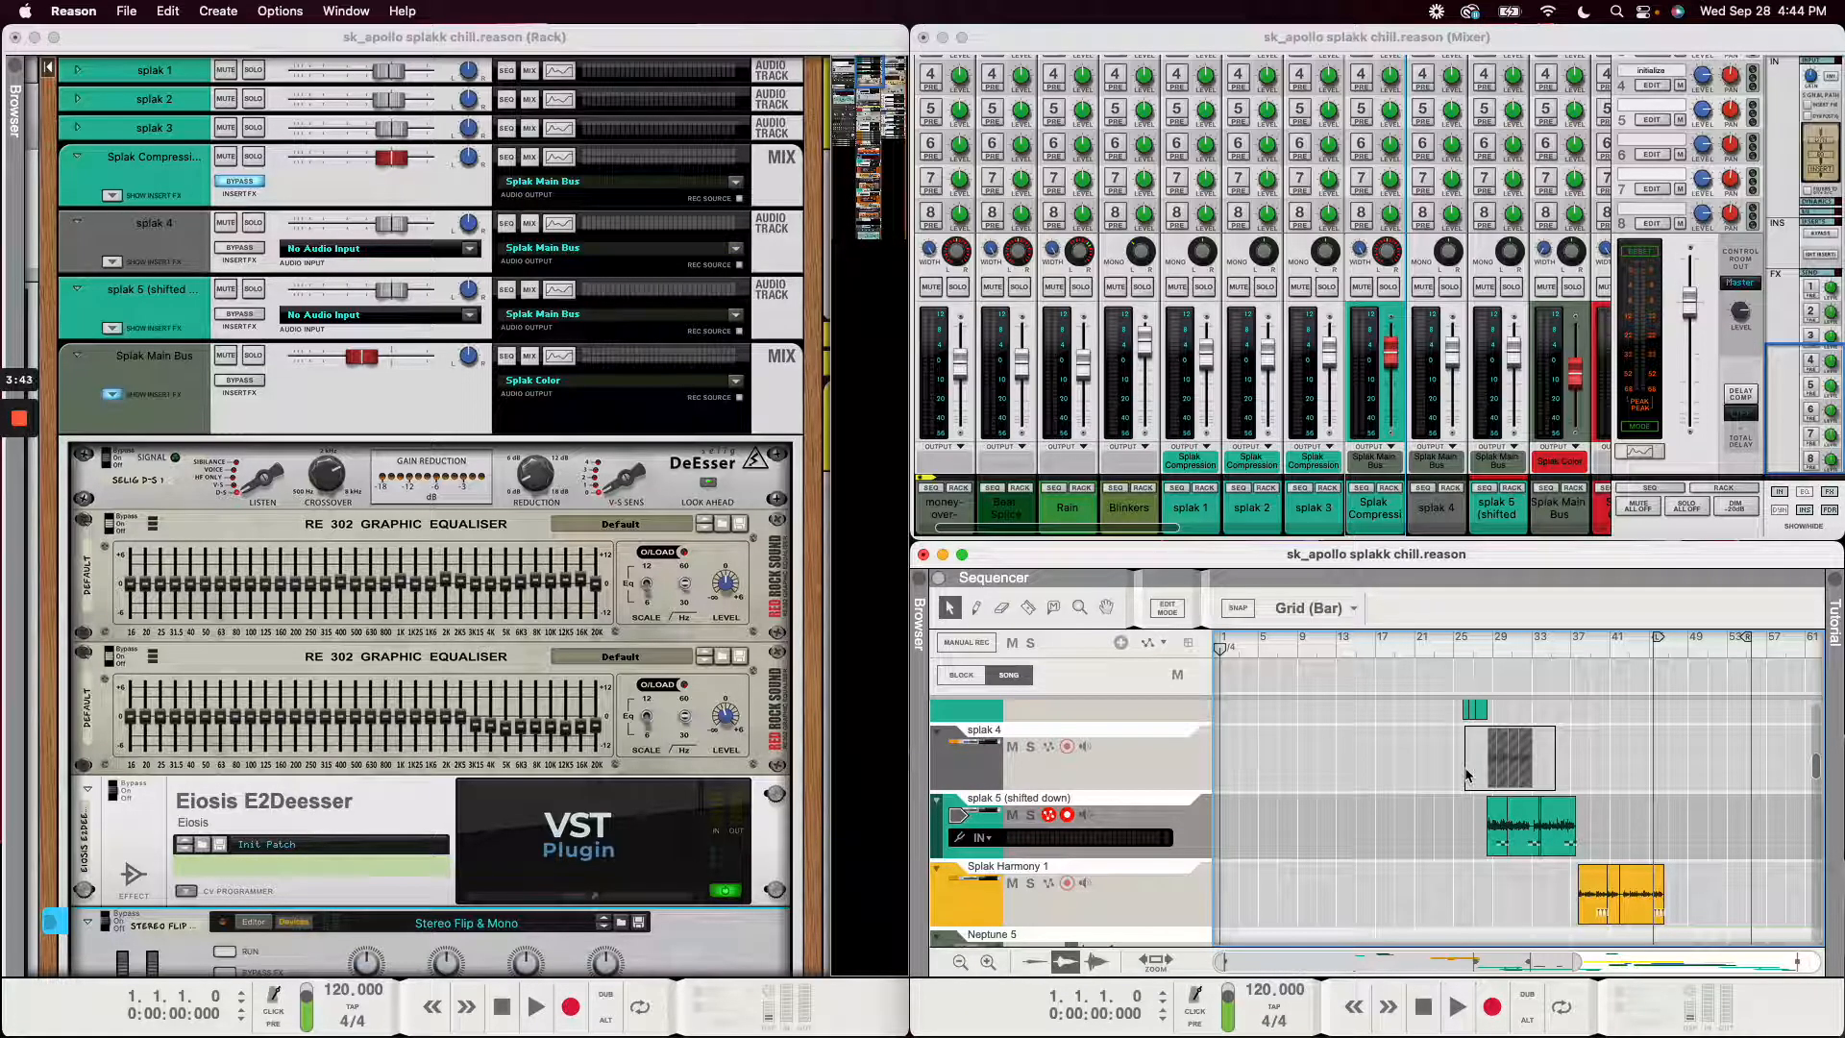
pyautogui.moveTo(1467, 774); pyautogui.dragTo(1467, 773)
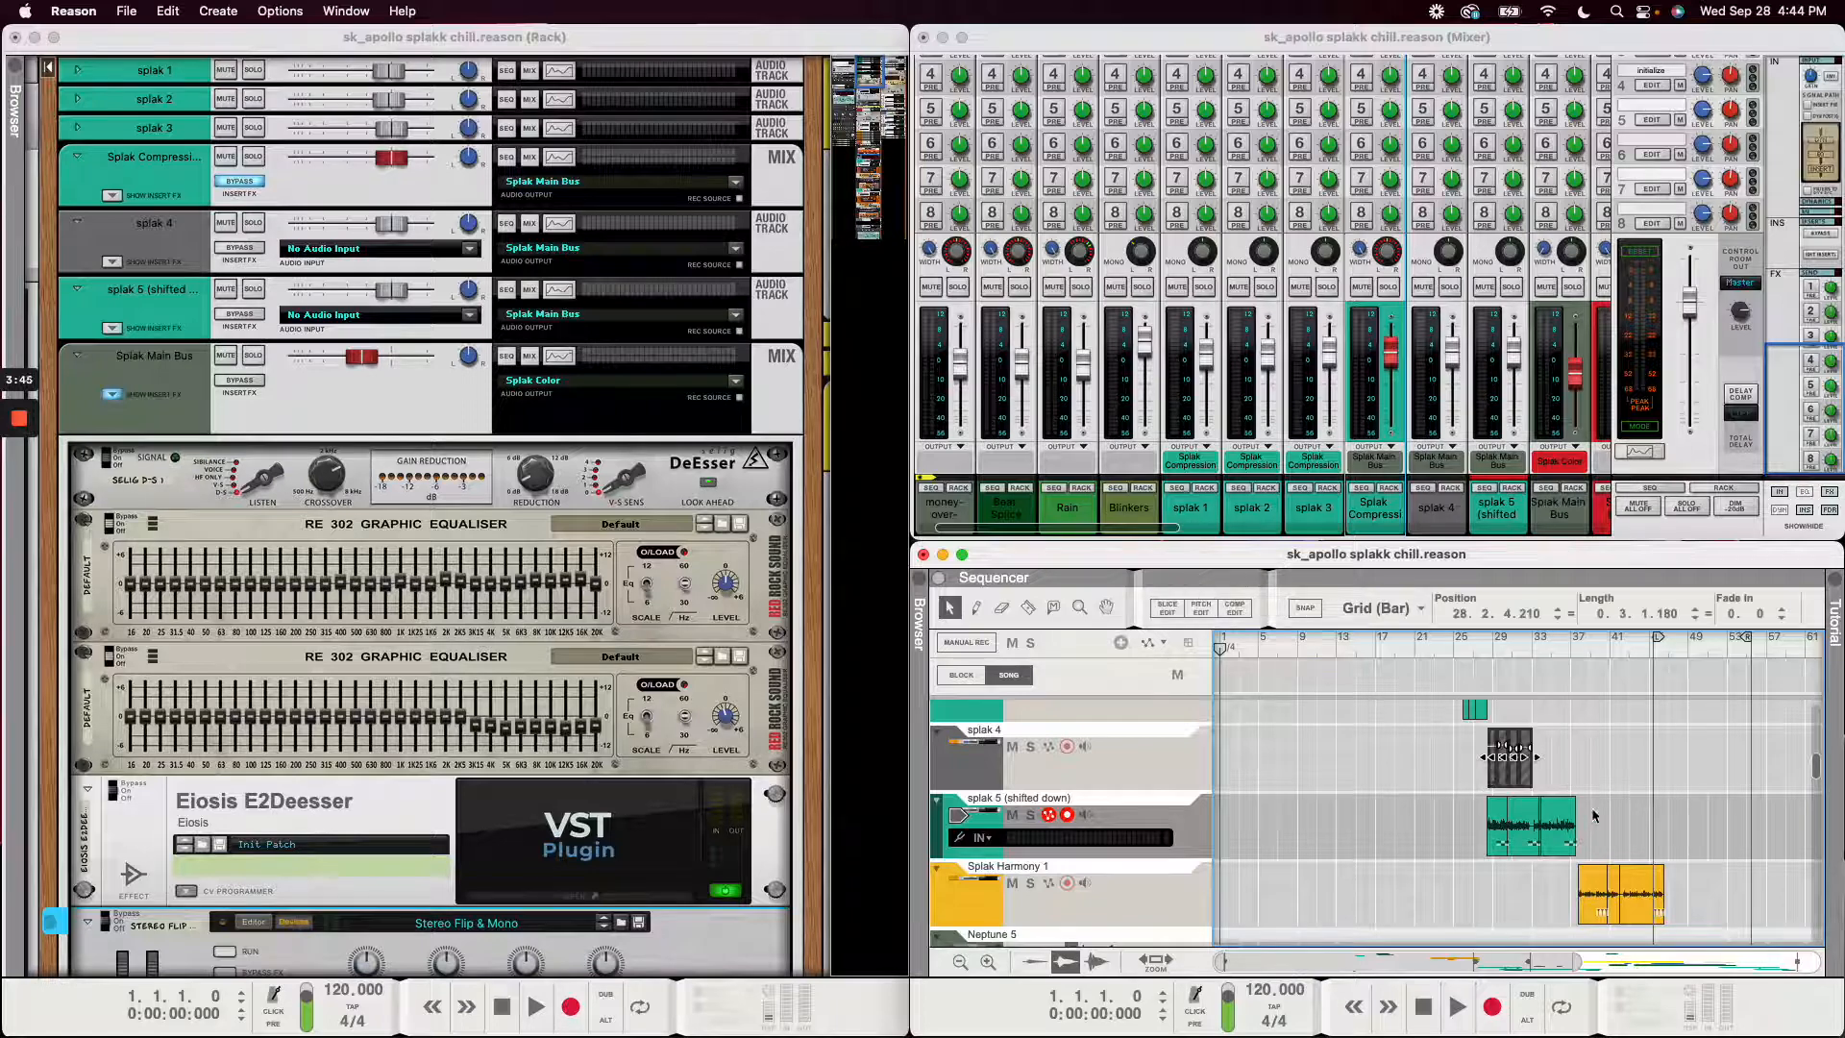
pyautogui.moveTo(1609, 825); pyautogui.dragTo(1447, 837)
# - Select the clips on splak 1, splak 2 and splak 3 as one group, and clear the selection
pyautogui.scroll(3, 1461, 792)
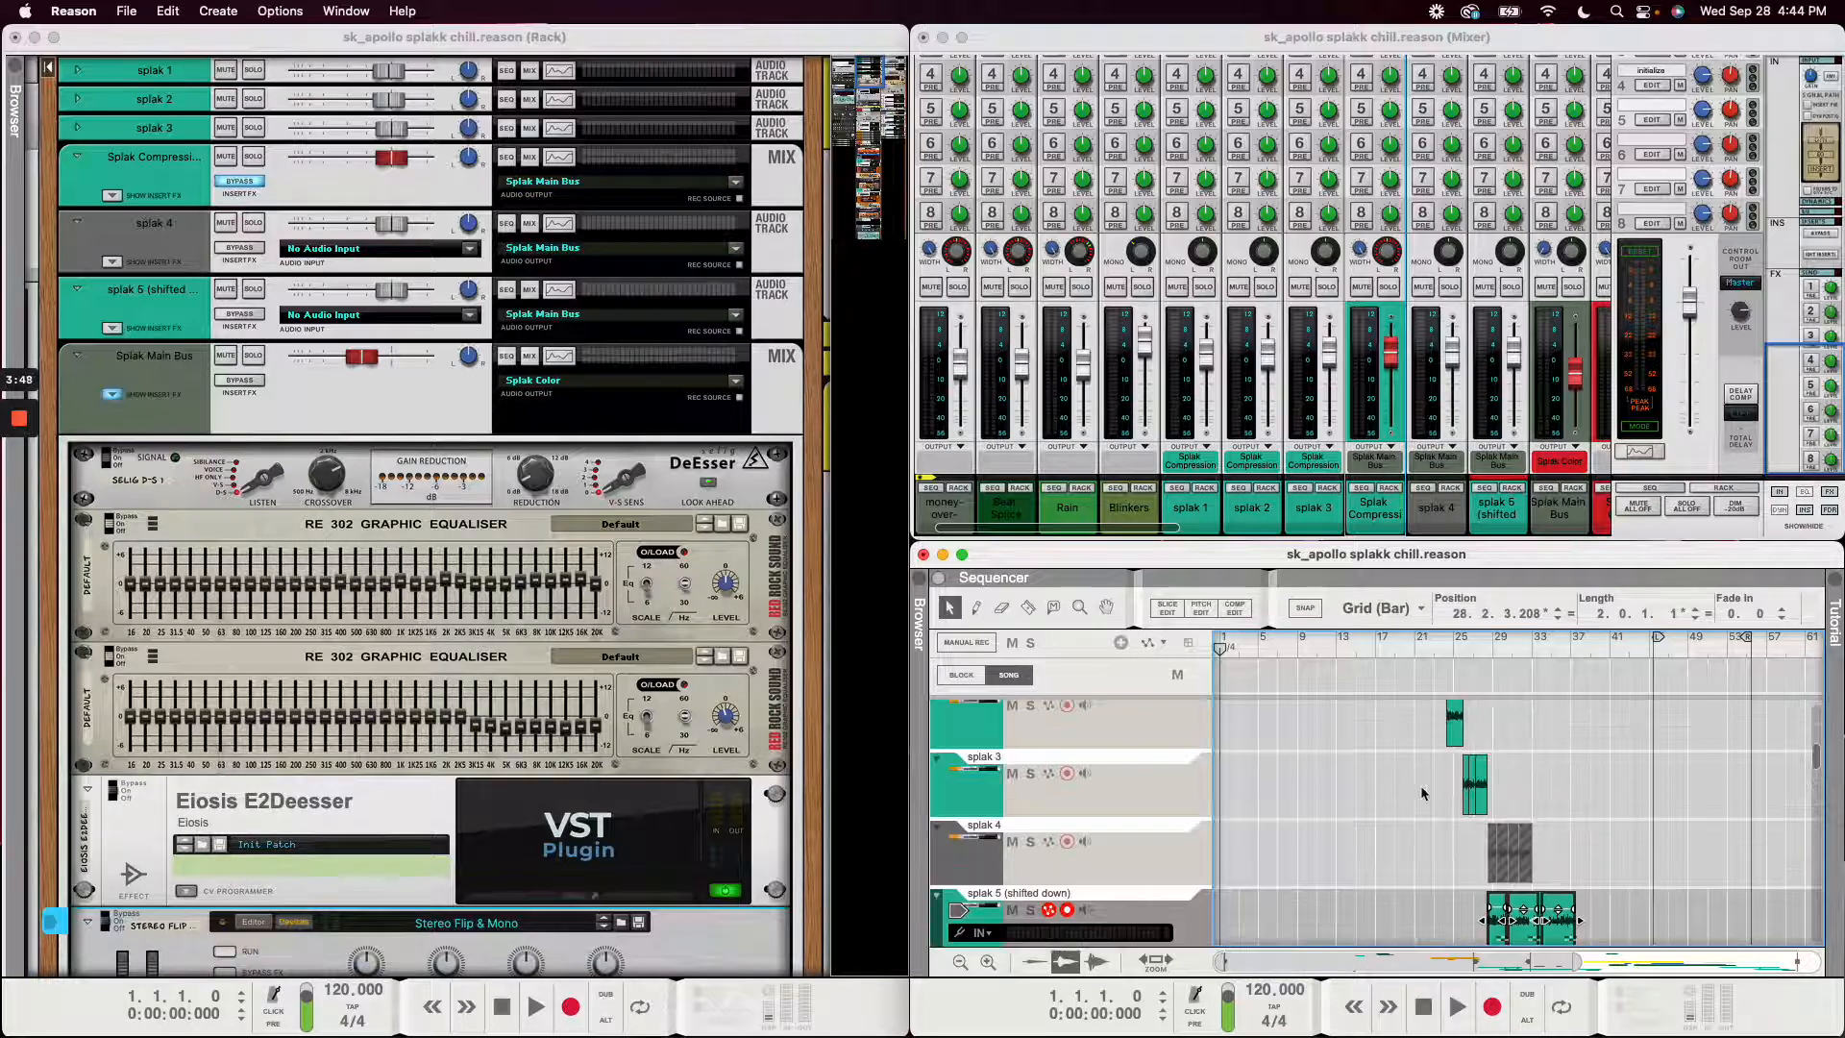
pyautogui.scroll(1, 1397, 776)
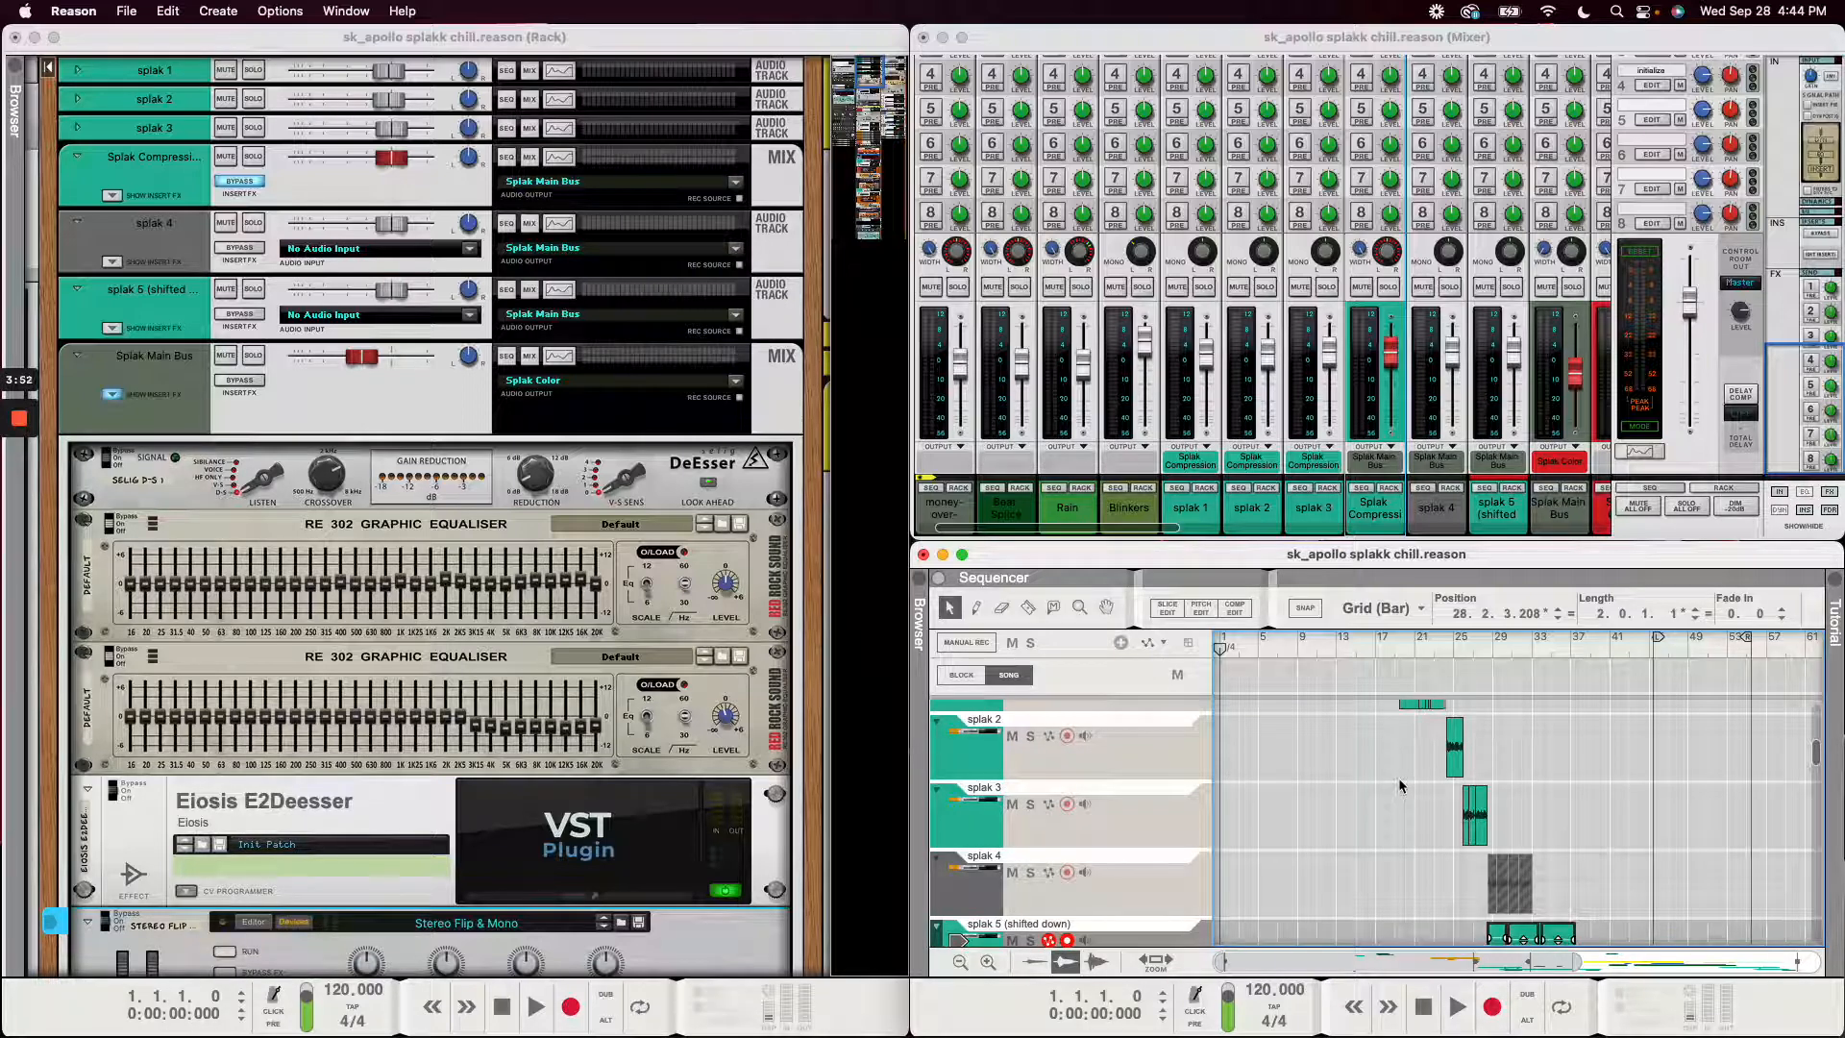
pyautogui.scroll(1, 1399, 786)
pyautogui.moveTo(1532, 882)
pyautogui.mouseDown()
pyautogui.moveTo(1388, 703)
pyautogui.moveTo(1391, 723)
pyautogui.mouseUp()
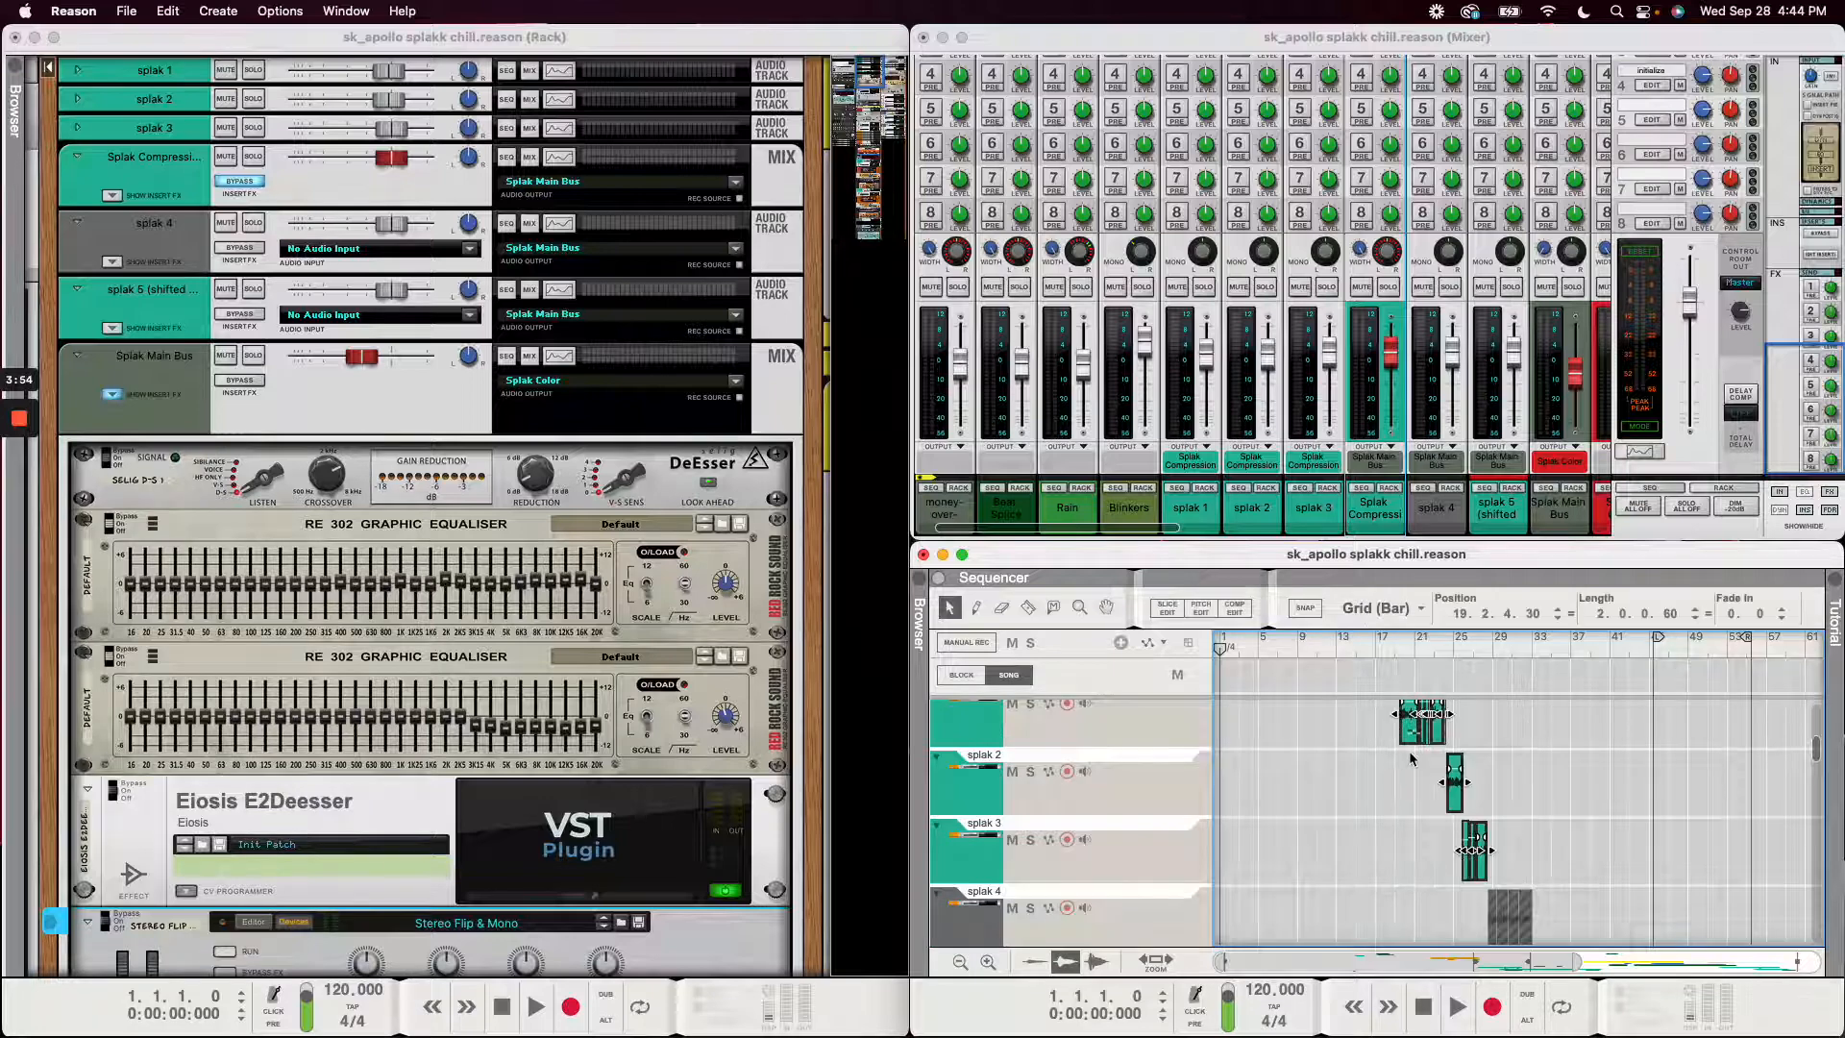
pyautogui.click(1333, 751)
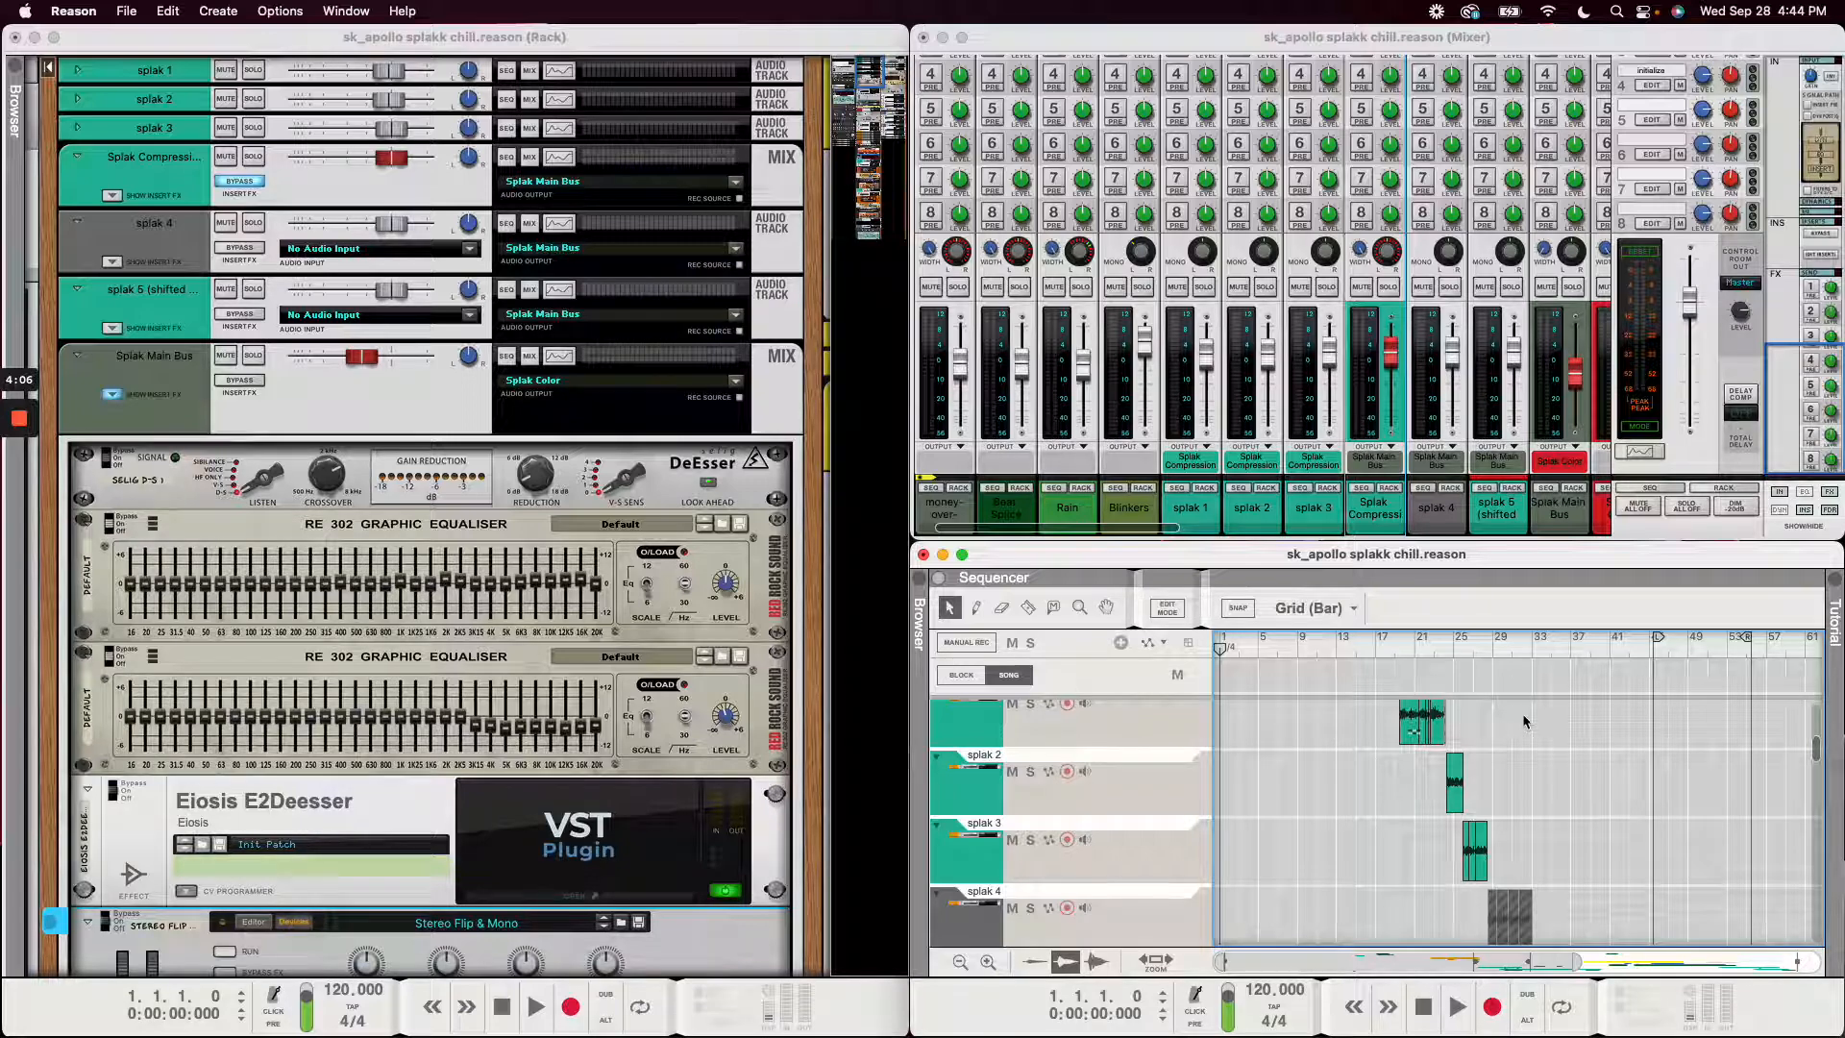
# - Compare the splak tracks in the arrangement and select all clips on splak 5 (shifted down)
pyautogui.scroll(-4, 1537, 726)
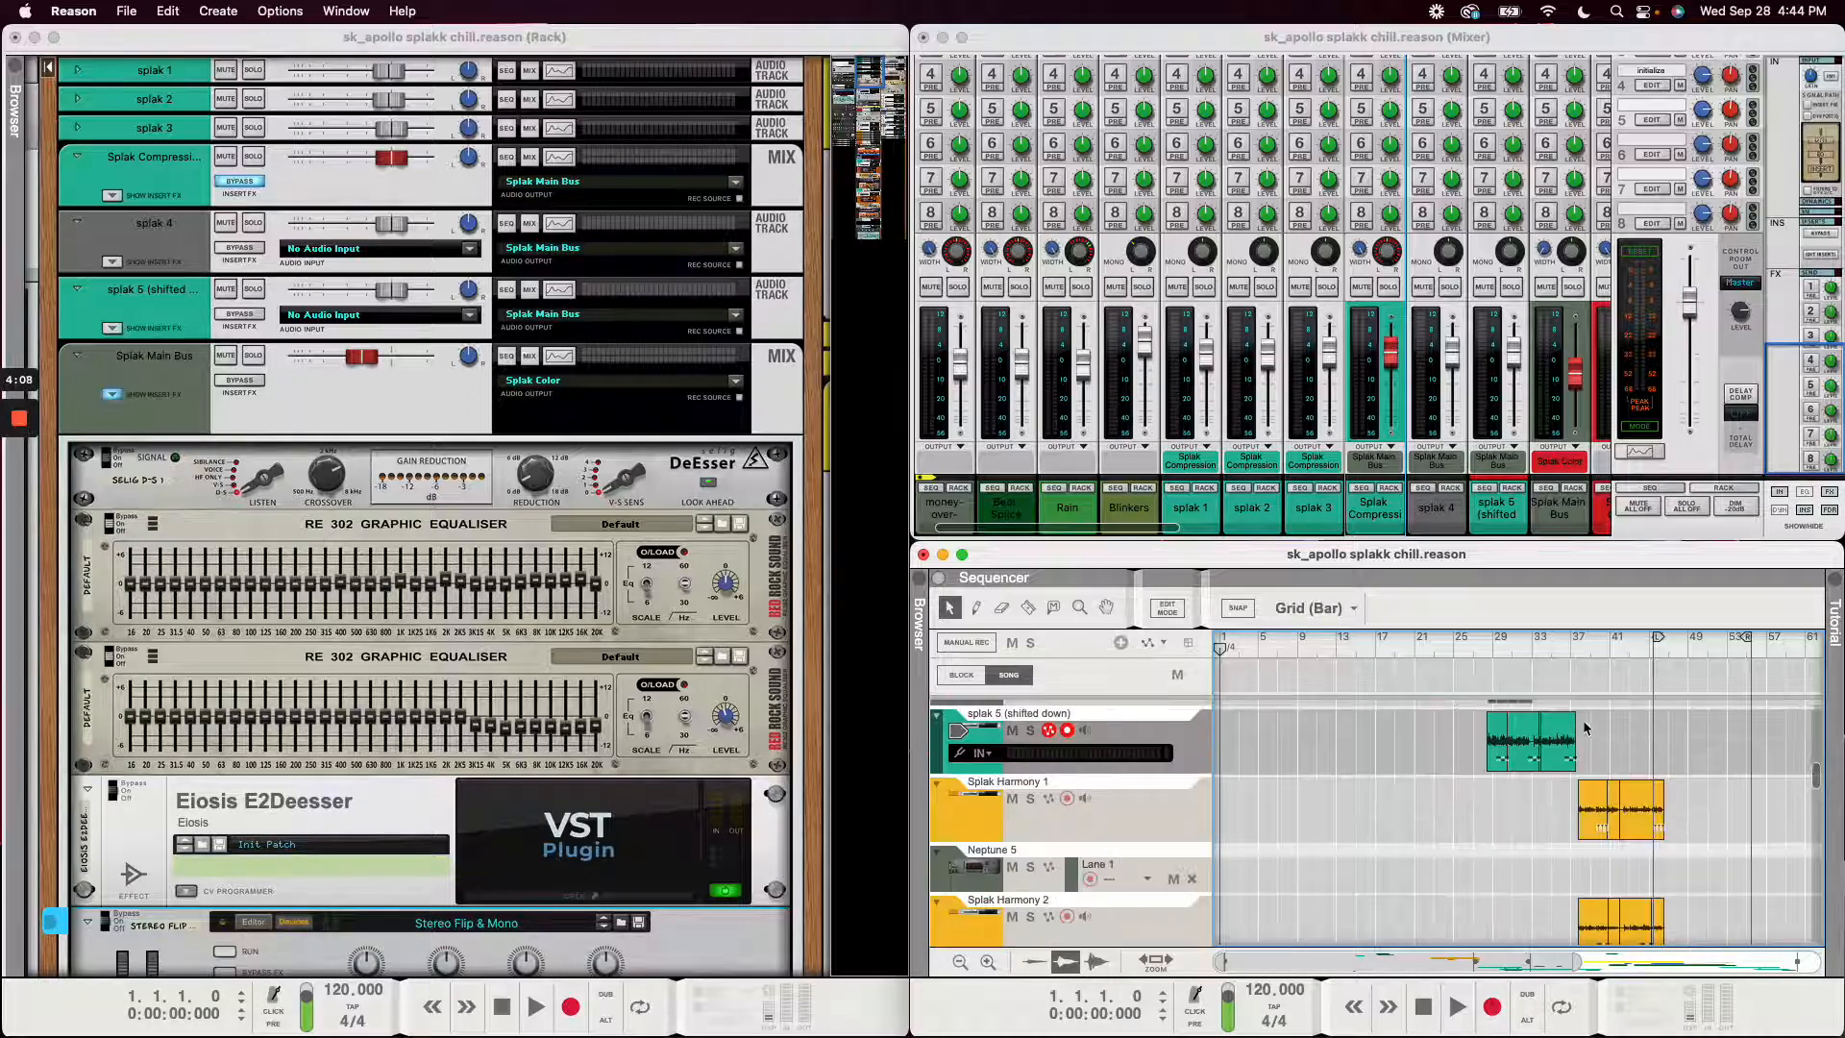
pyautogui.scroll(3, 1583, 728)
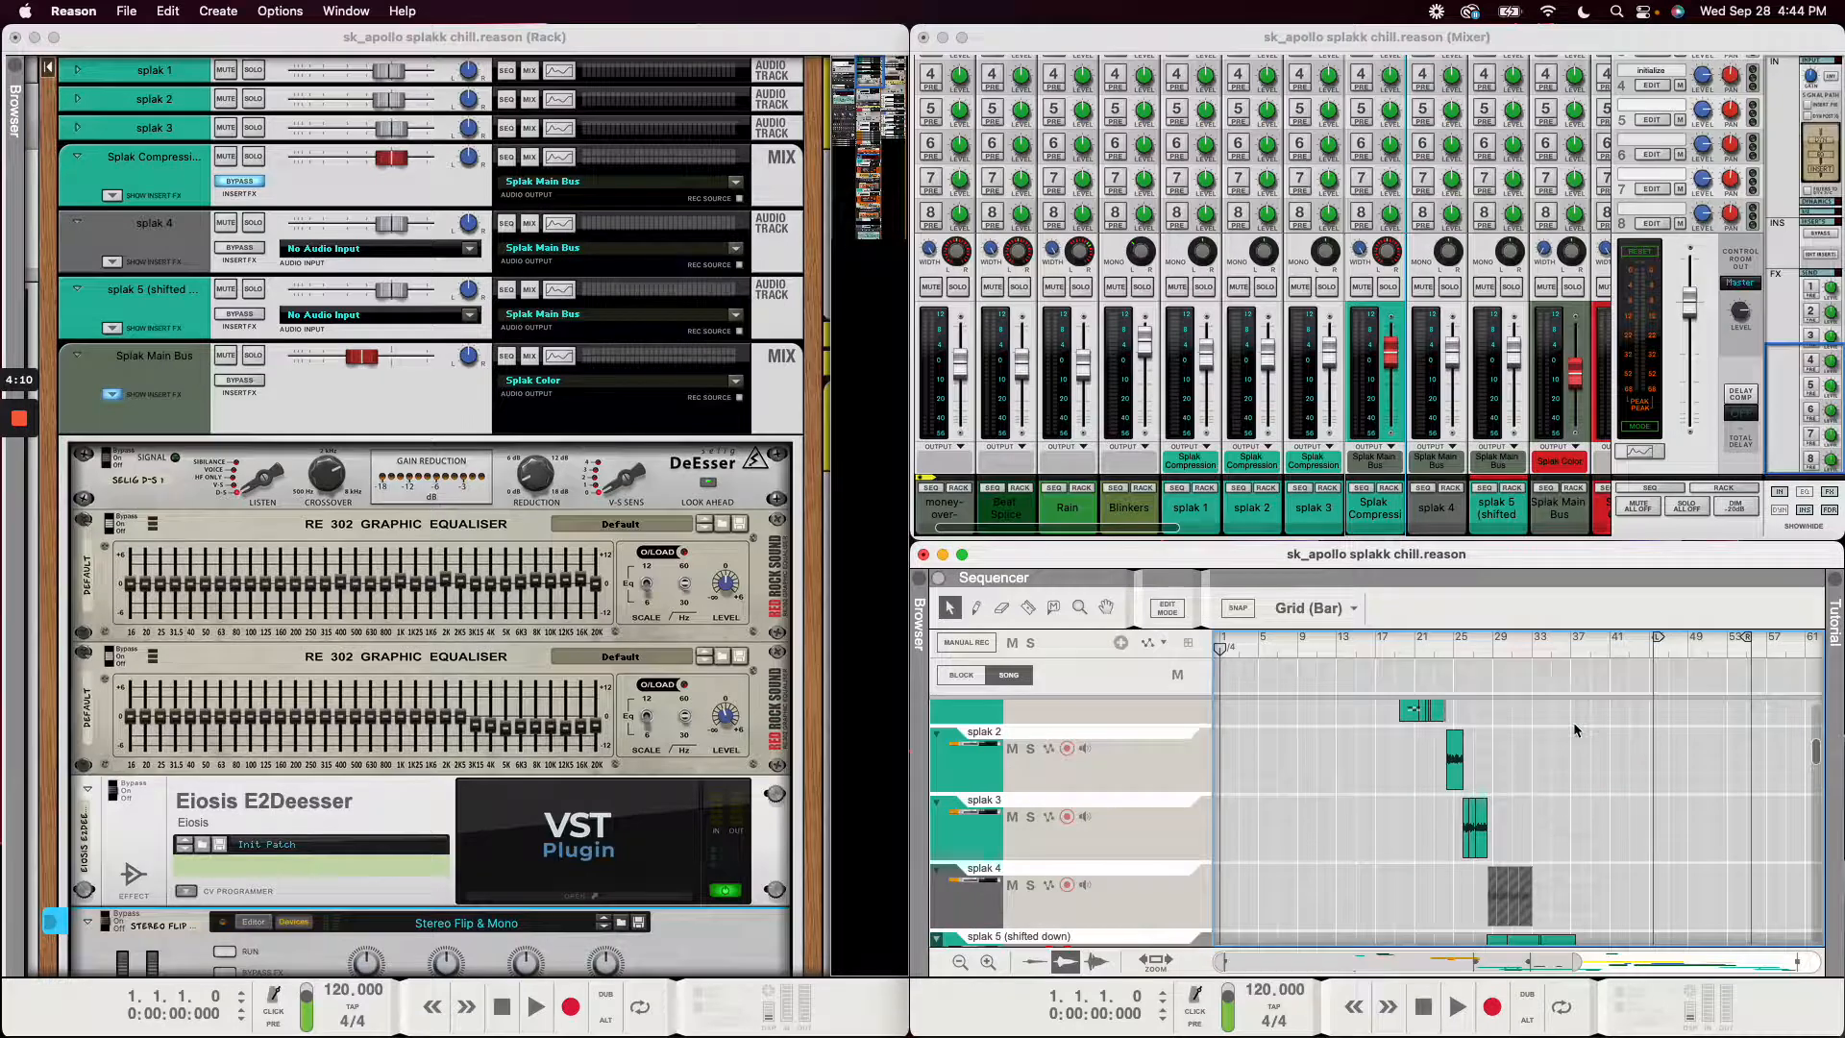
pyautogui.scroll(1, 1572, 722)
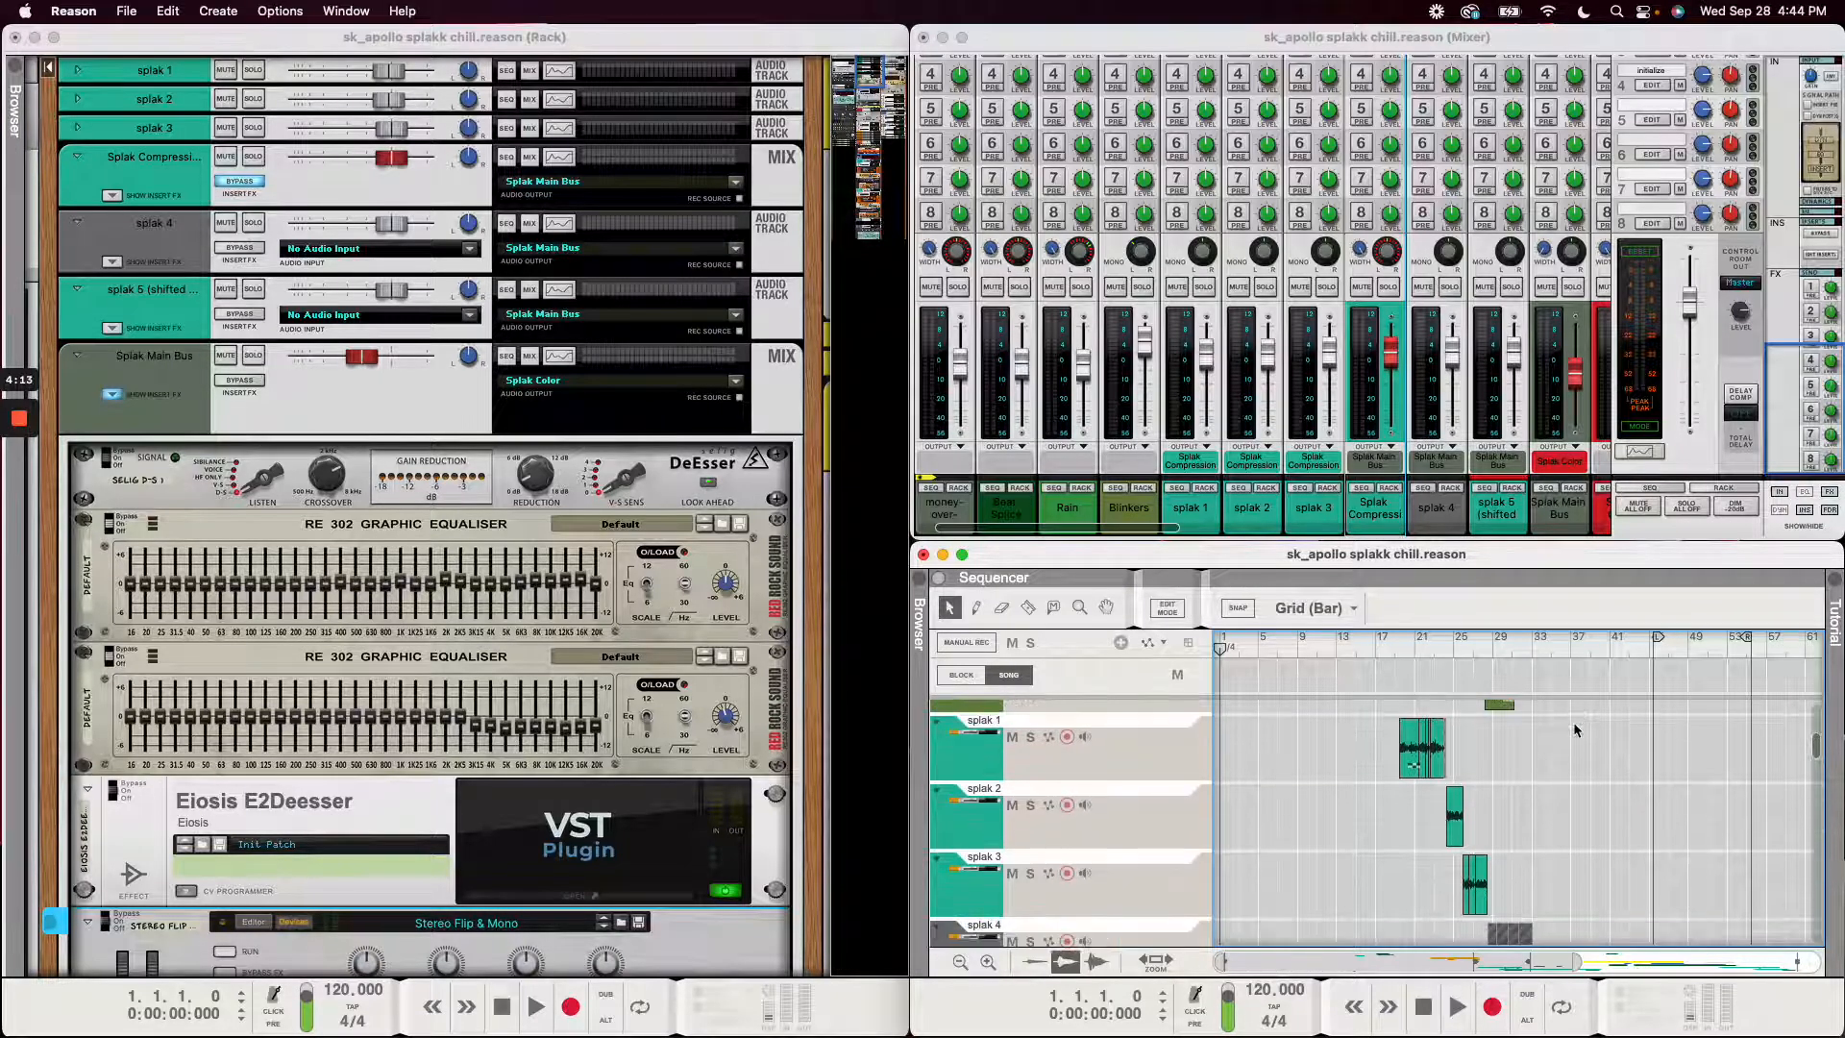
pyautogui.scroll(-2, 1572, 722)
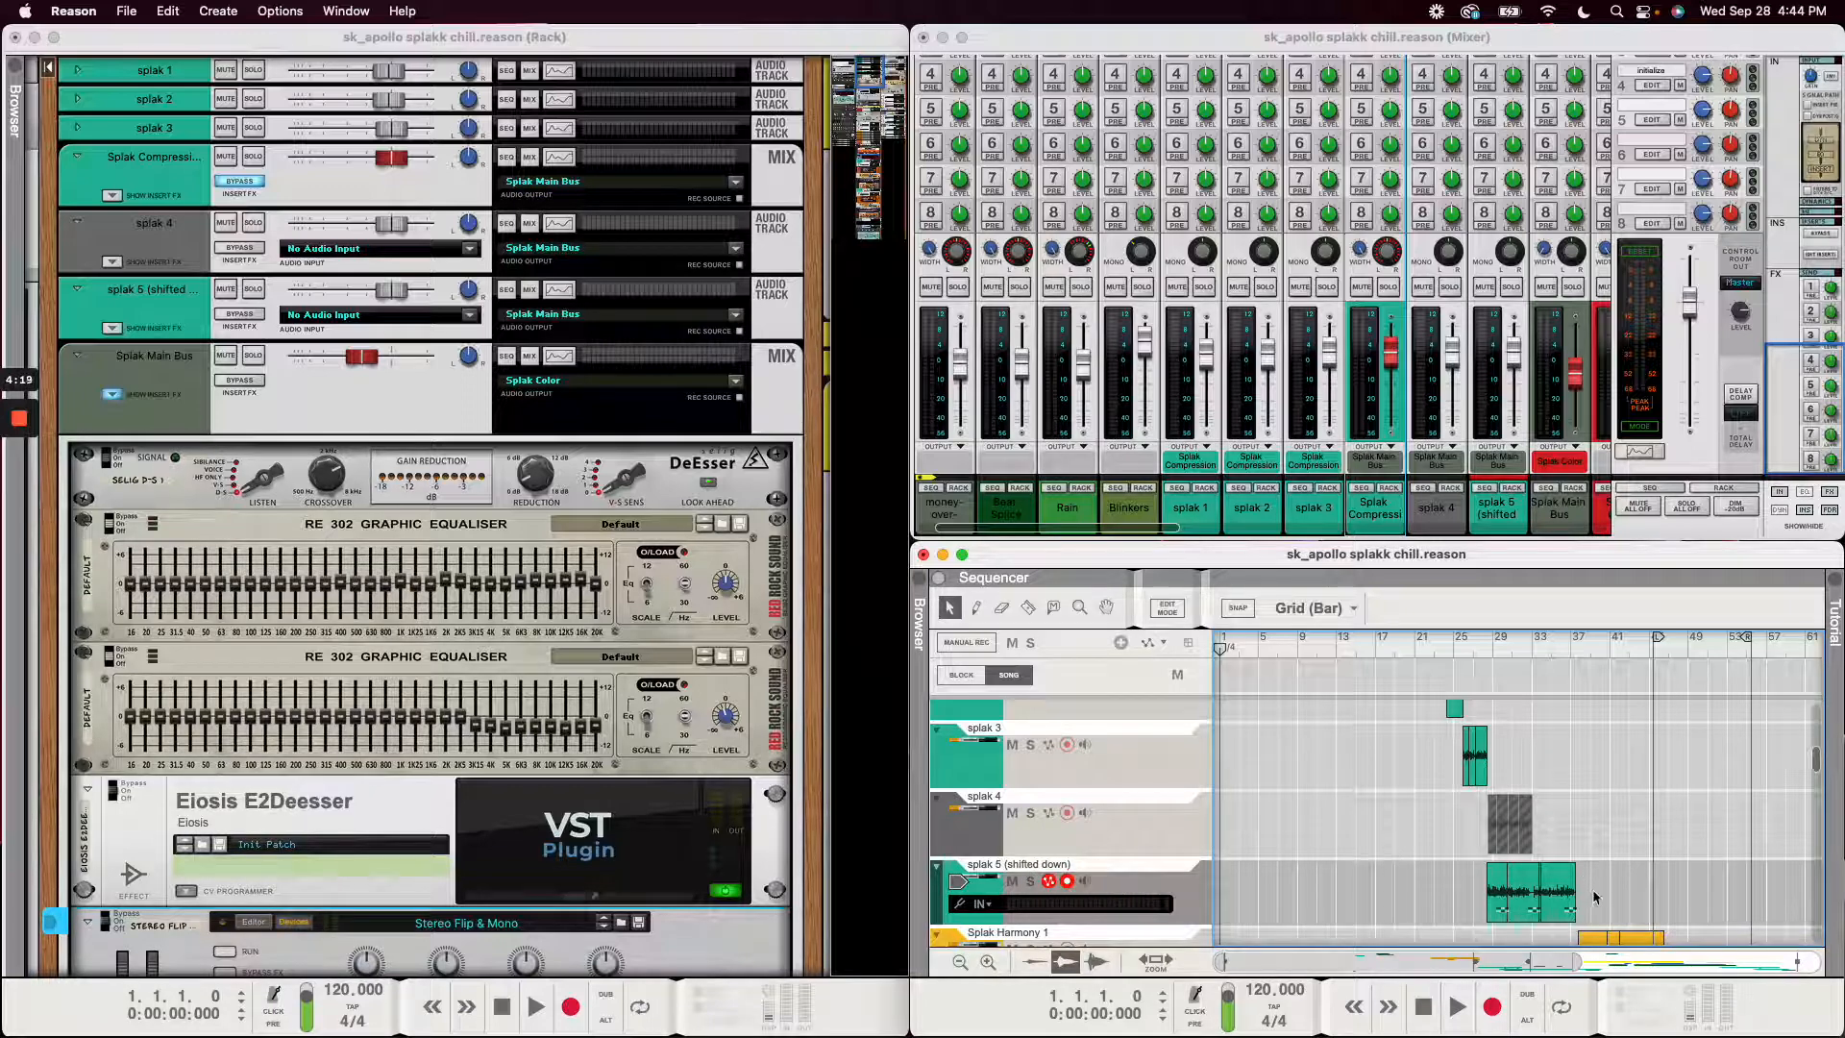
pyautogui.moveTo(1593, 889); pyautogui.dragTo(1444, 880)
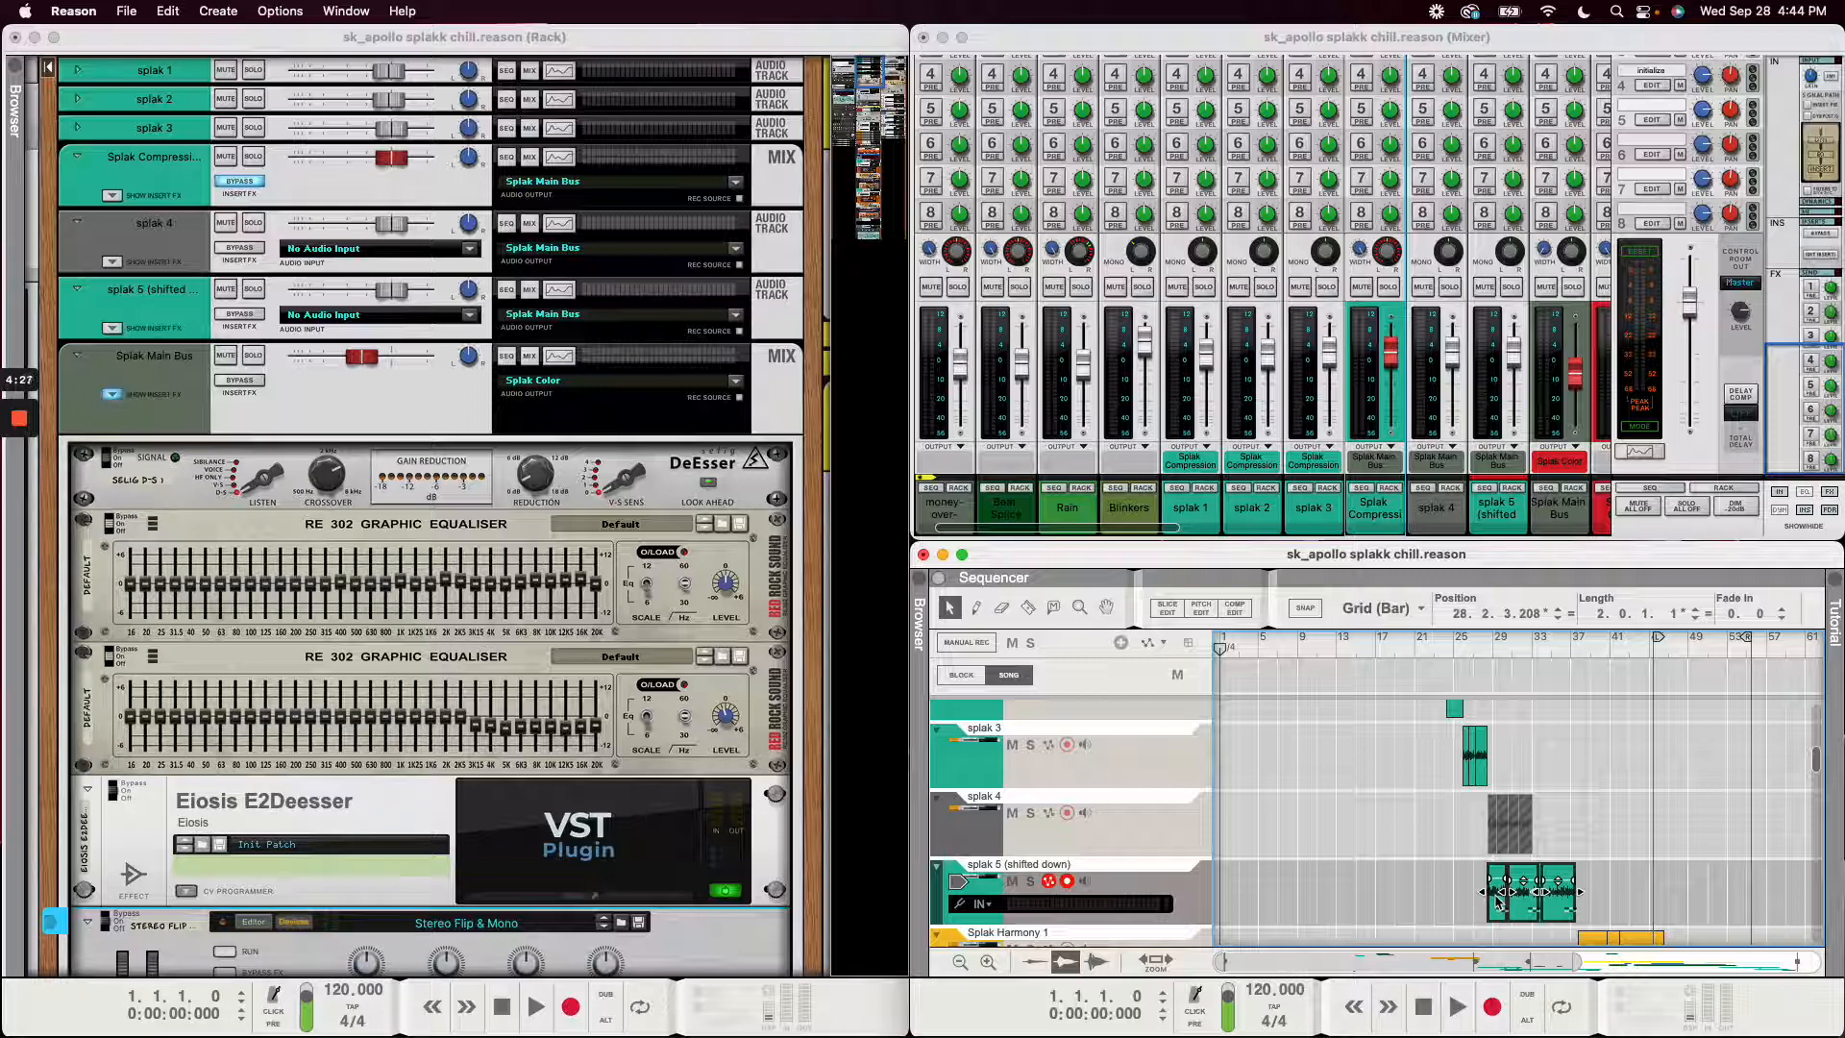
# - Select the clip group on splak 1 to 3 again, deselect it, and return to the splak 5 track
pyautogui.scroll(3, 1441, 835)
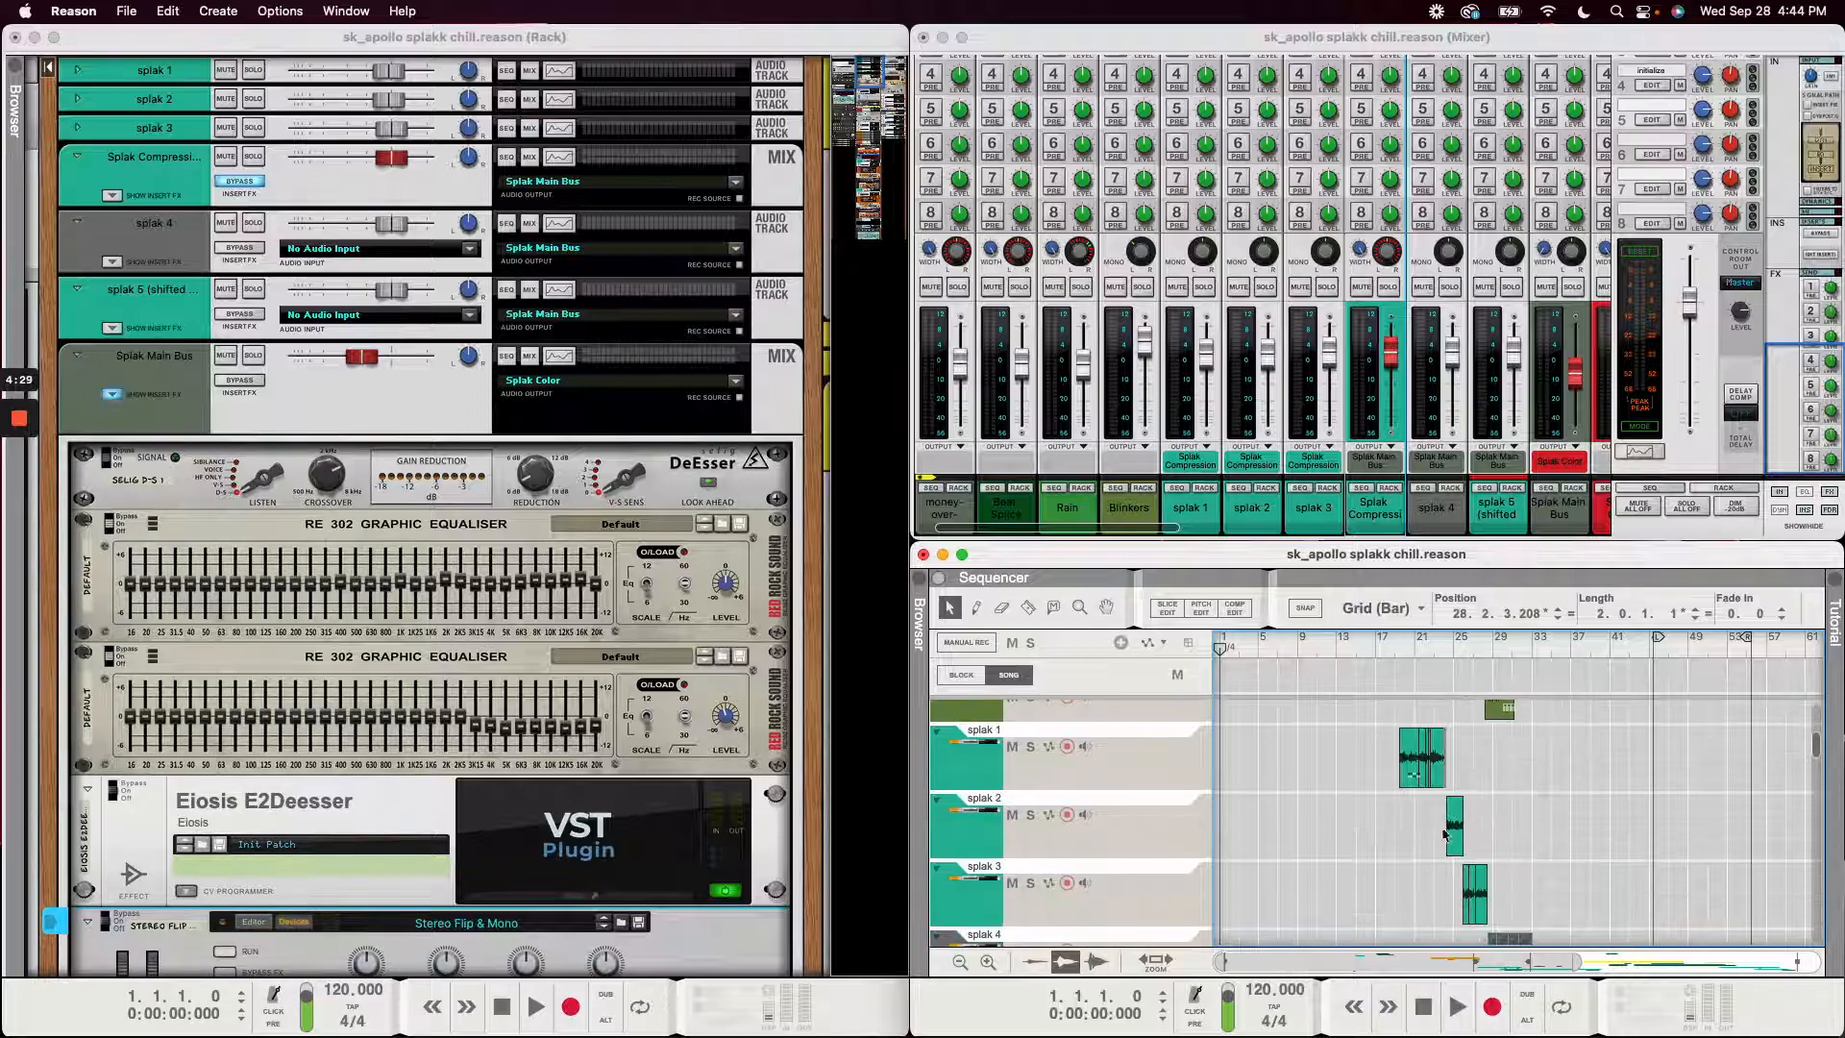
pyautogui.moveTo(1361, 748); pyautogui.dragTo(1506, 922)
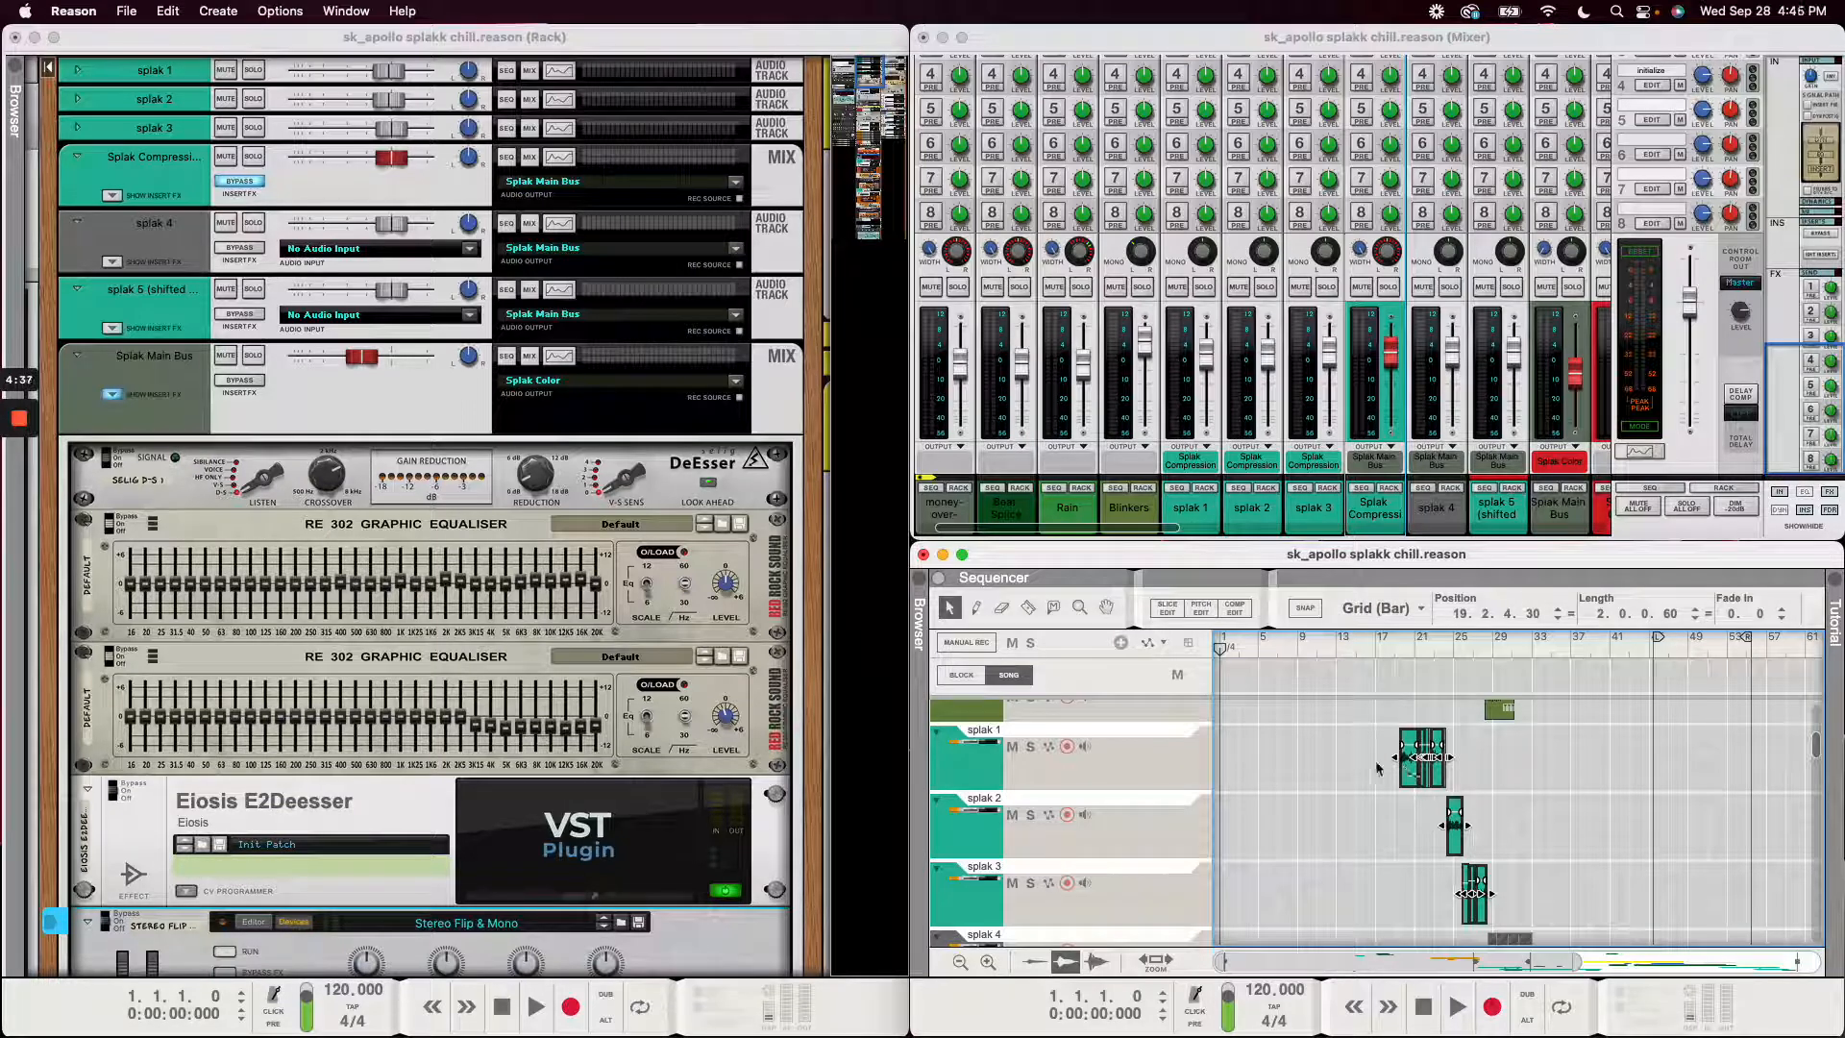
pyautogui.click(1592, 836)
pyautogui.scroll(3, 1592, 836)
pyautogui.scroll(-5, 1589, 836)
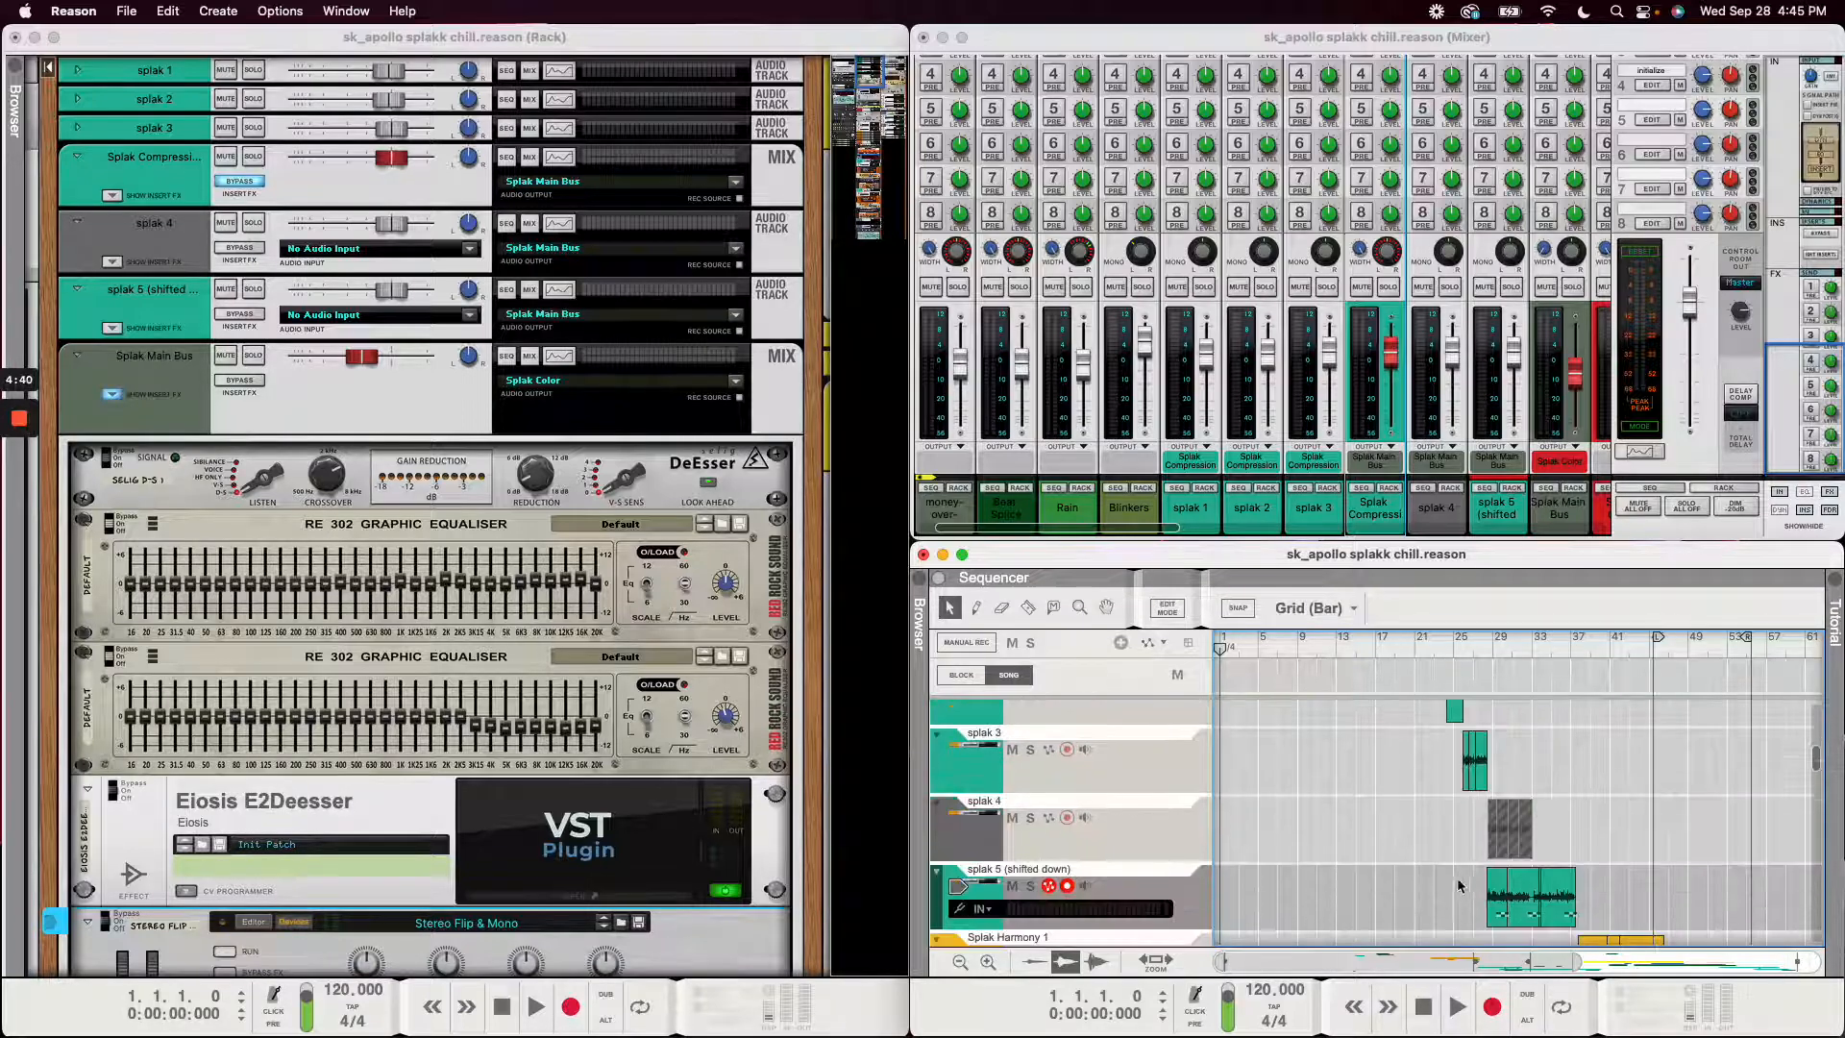
# - Select the splak 5 (shifted down) clips, enlarge the sequencer window to check their transpose setting, and restore the window size
pyautogui.click(1504, 895)
pyautogui.moveTo(1536, 964)
pyautogui.mouseDown()
pyautogui.moveTo(1597, 964)
pyautogui.moveTo(1532, 964)
pyautogui.mouseUp()
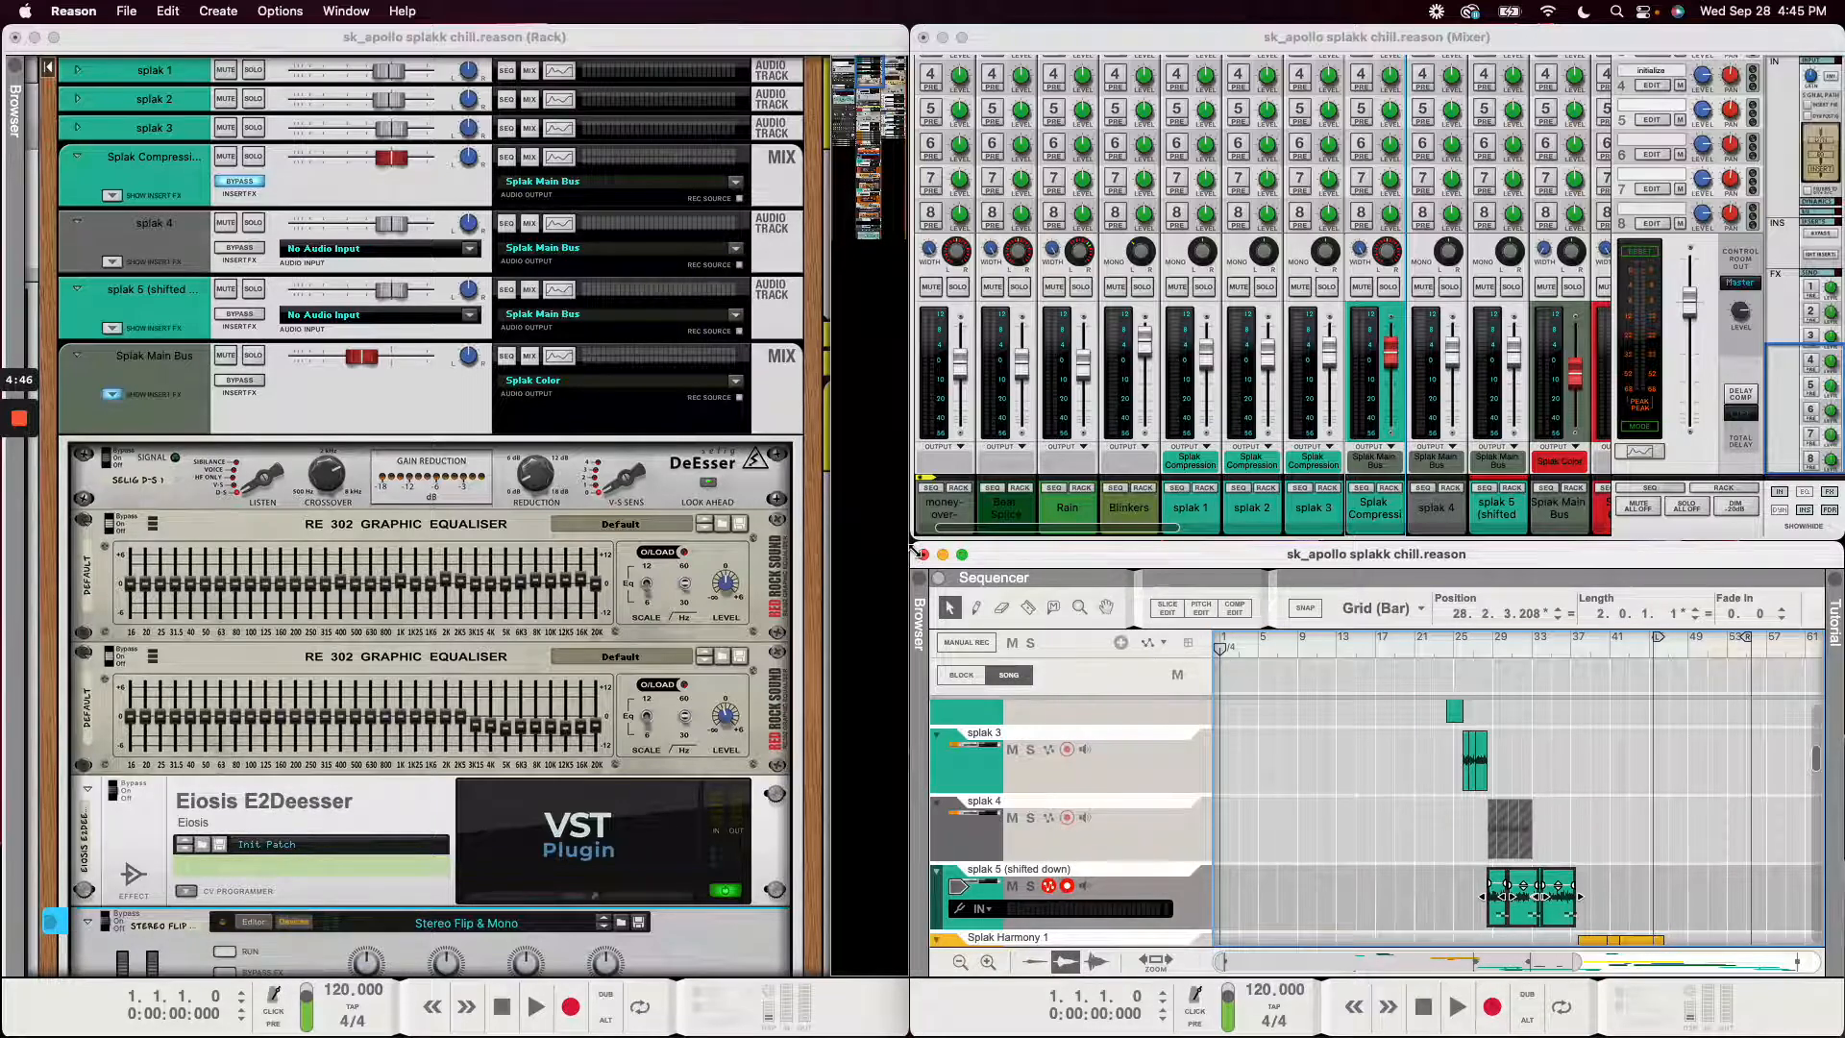
pyautogui.moveTo(921, 555); pyautogui.dragTo(530, 516)
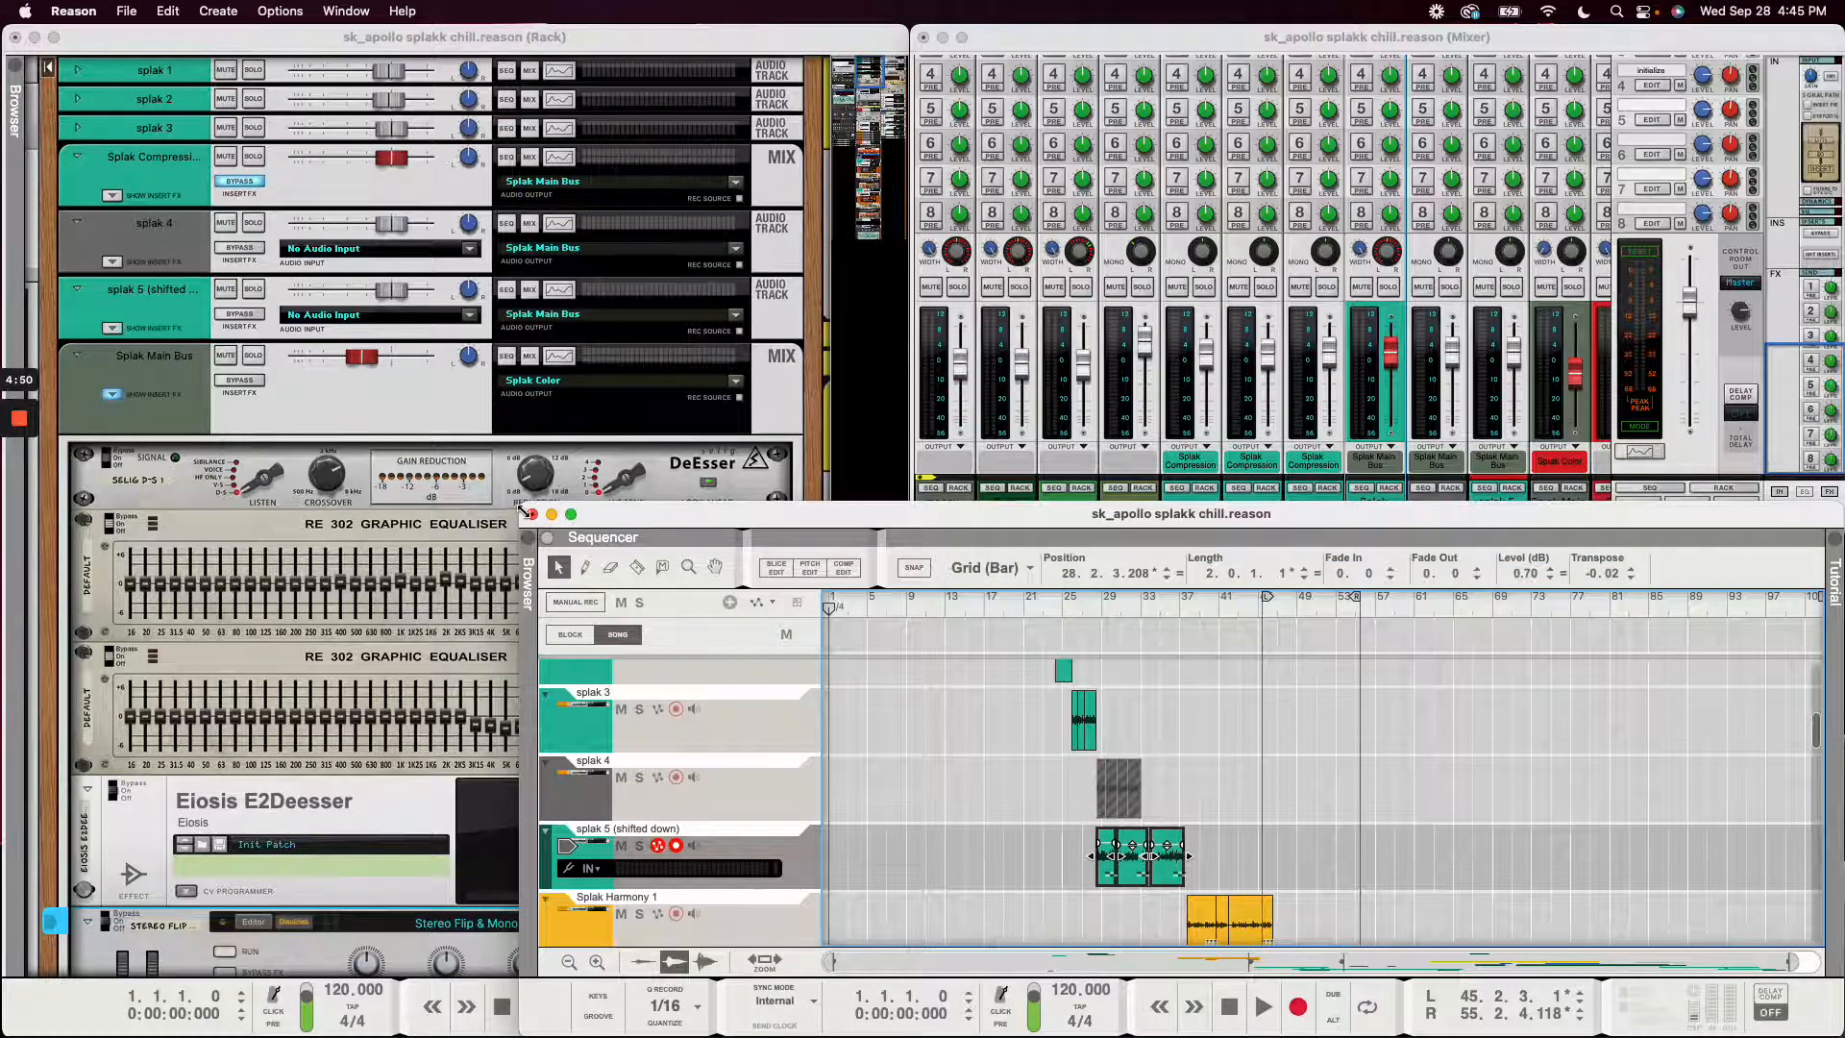
pyautogui.moveTo(524, 510); pyautogui.dragTo(936, 553)
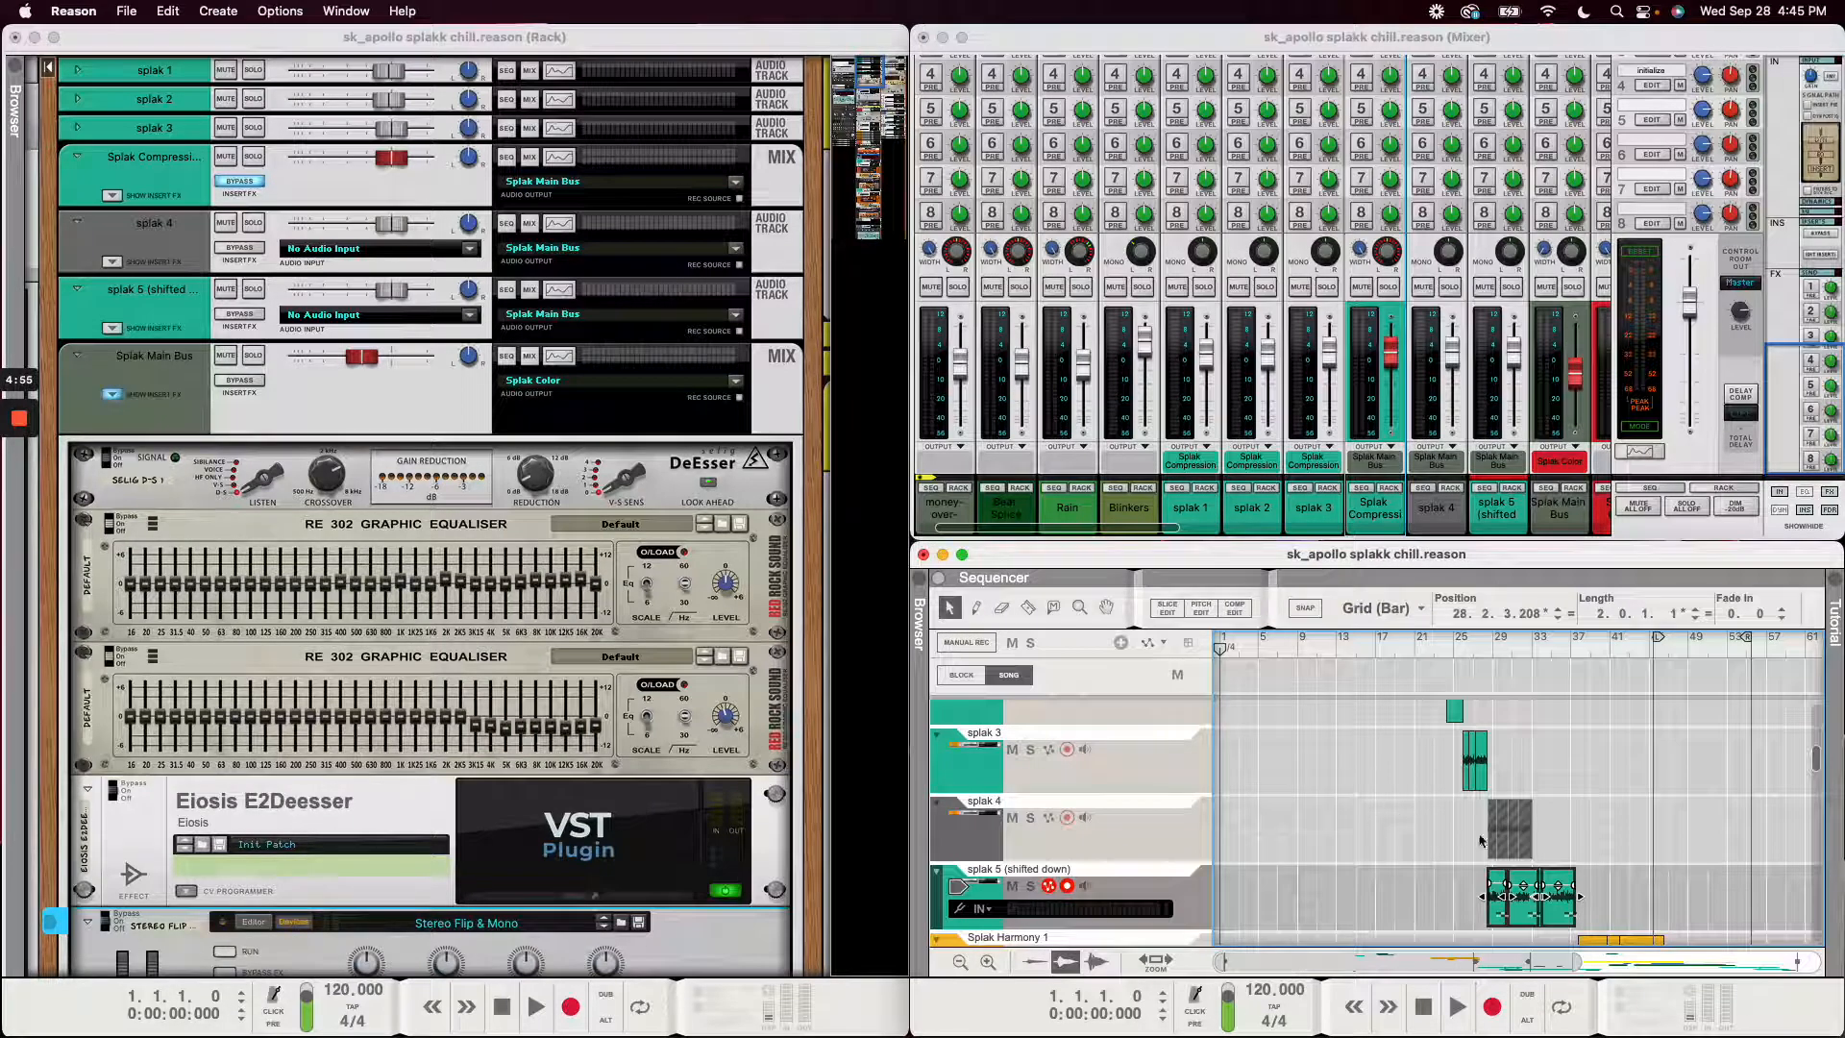
# - Clear the splak 5 clip selection and return to the splak 1 to 3 clips in the arrangement
pyautogui.scroll(1, 1409, 788)
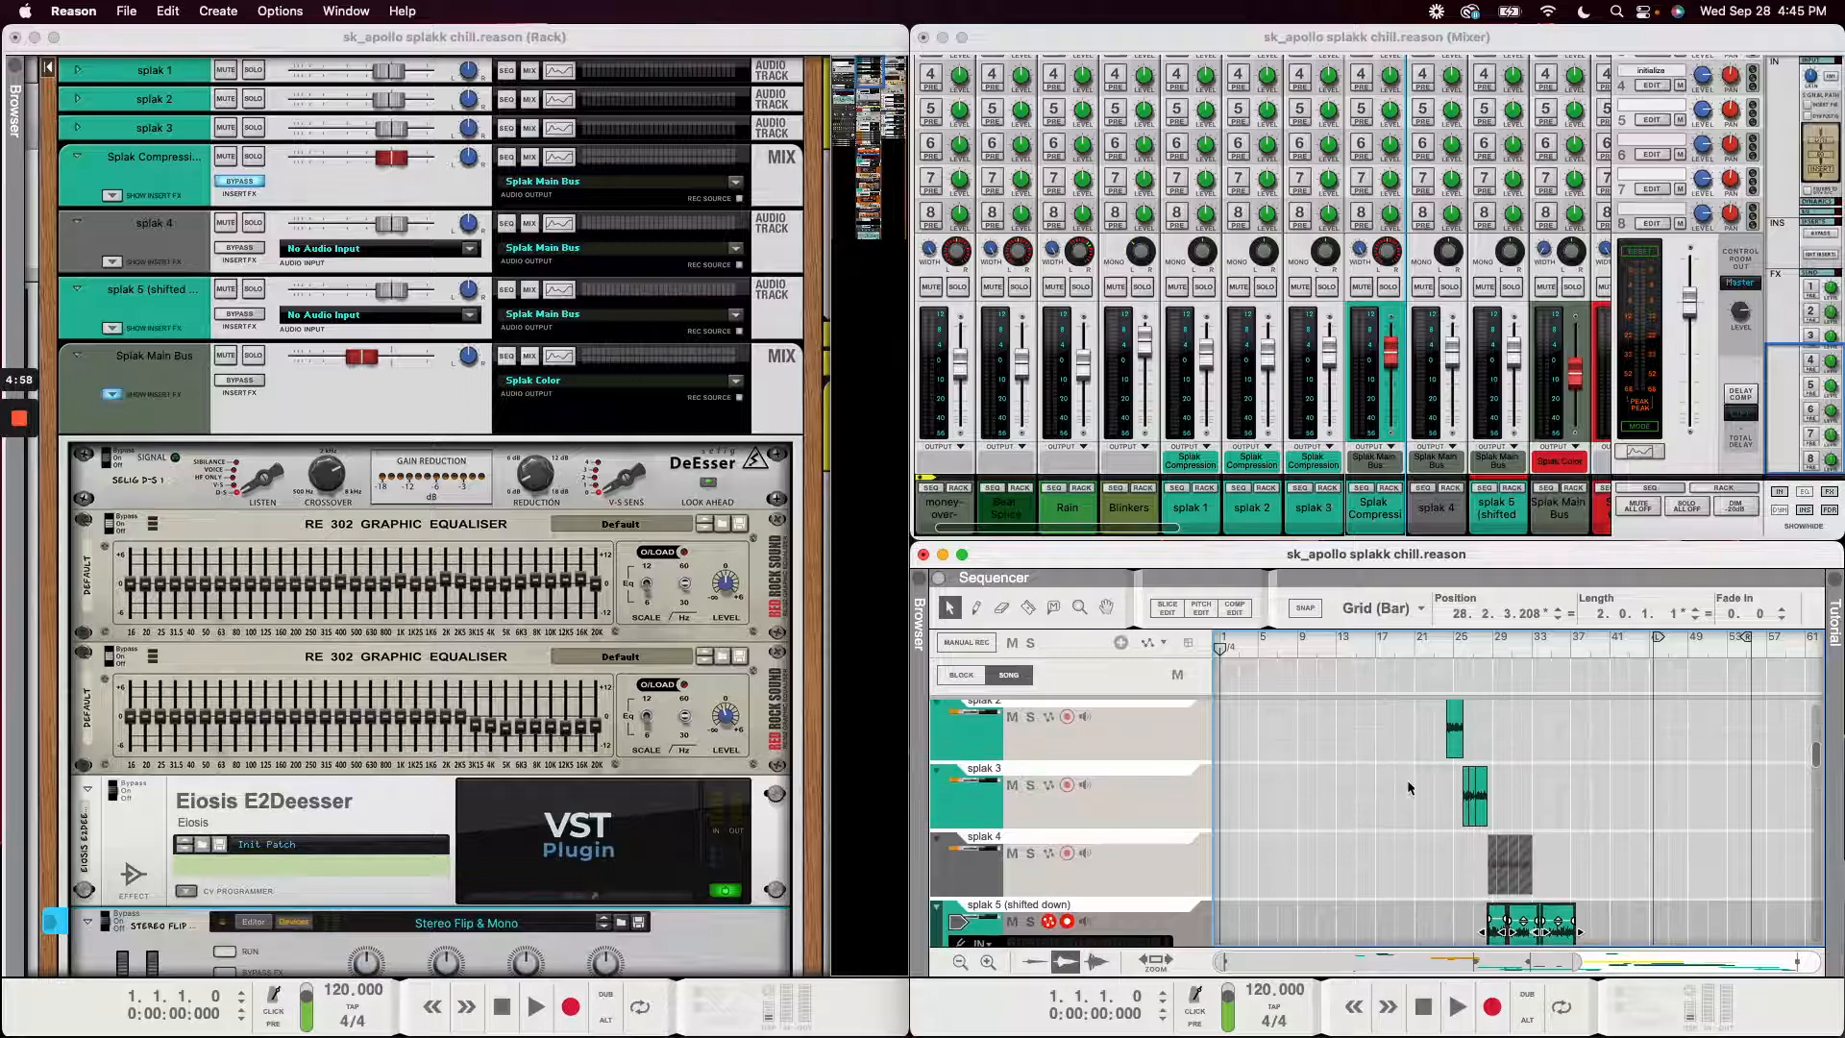
pyautogui.click(1428, 849)
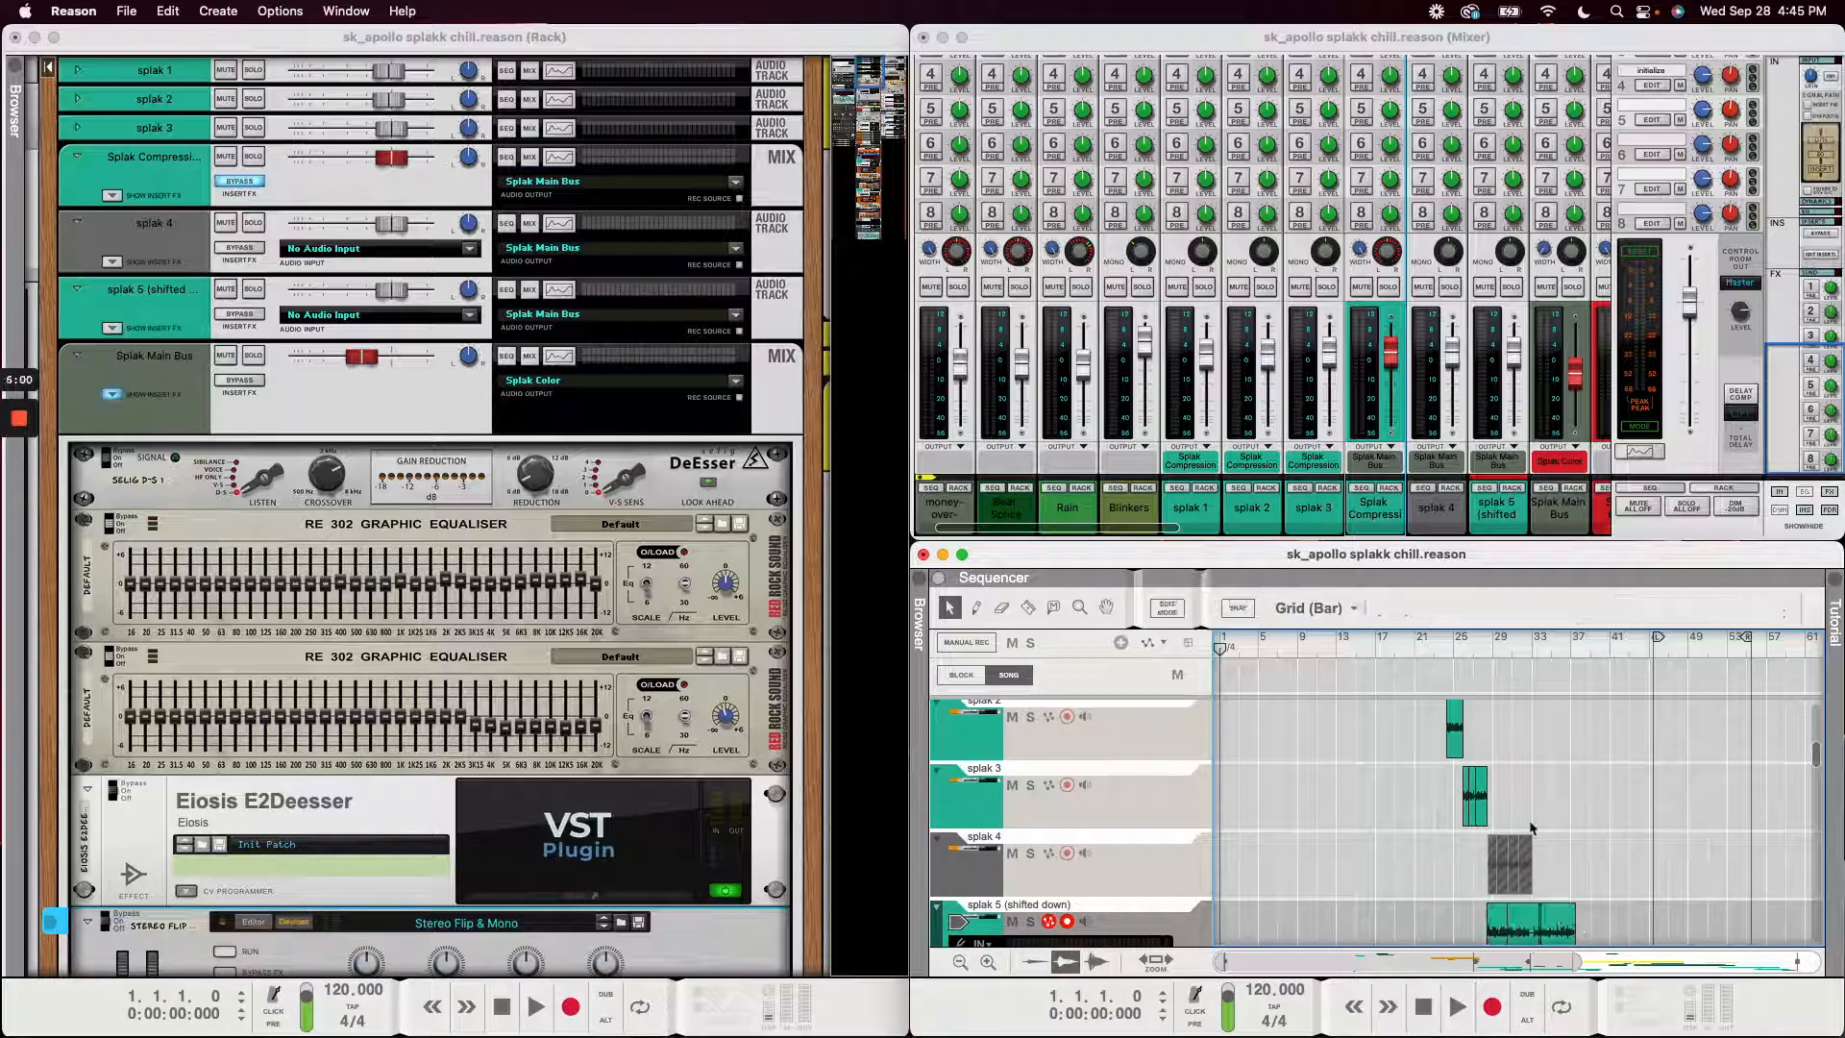
pyautogui.scroll(2, 1541, 800)
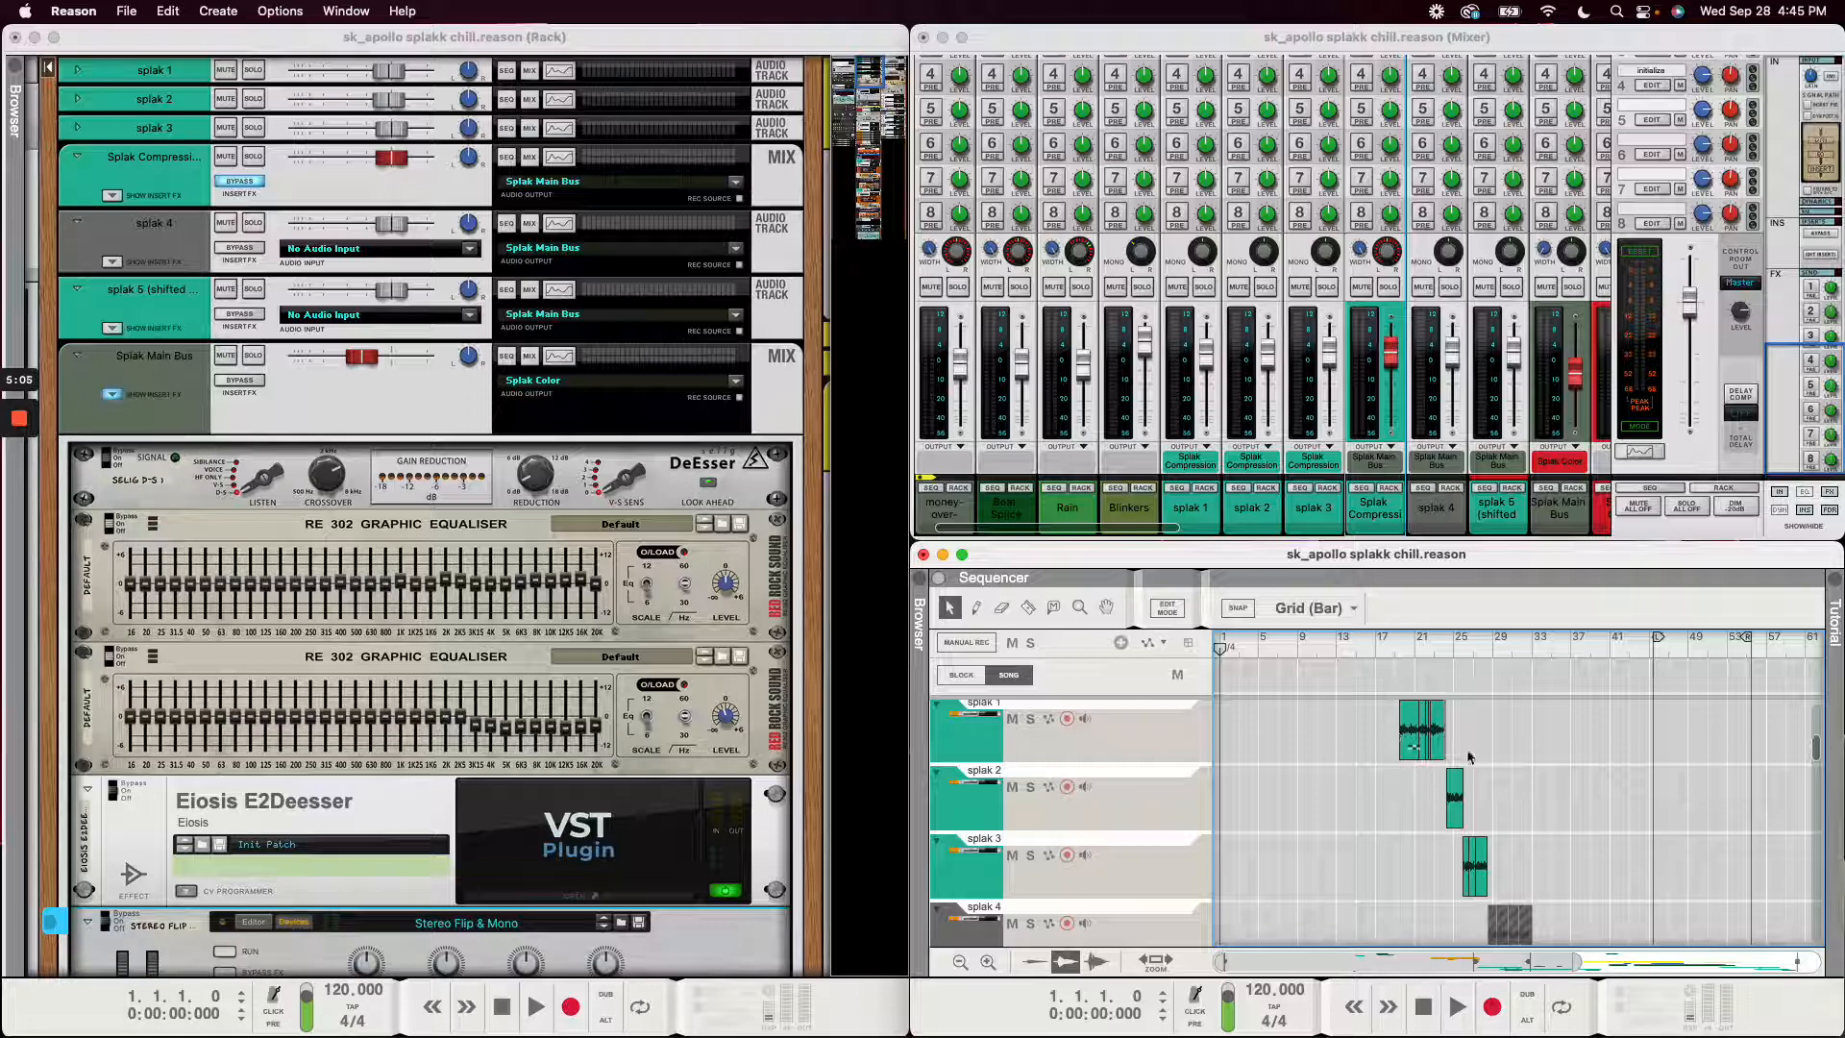
# - Sweep the song position across the splak clips and park it near bar 17, just before the splak 1 clips
pyautogui.click(1391, 644)
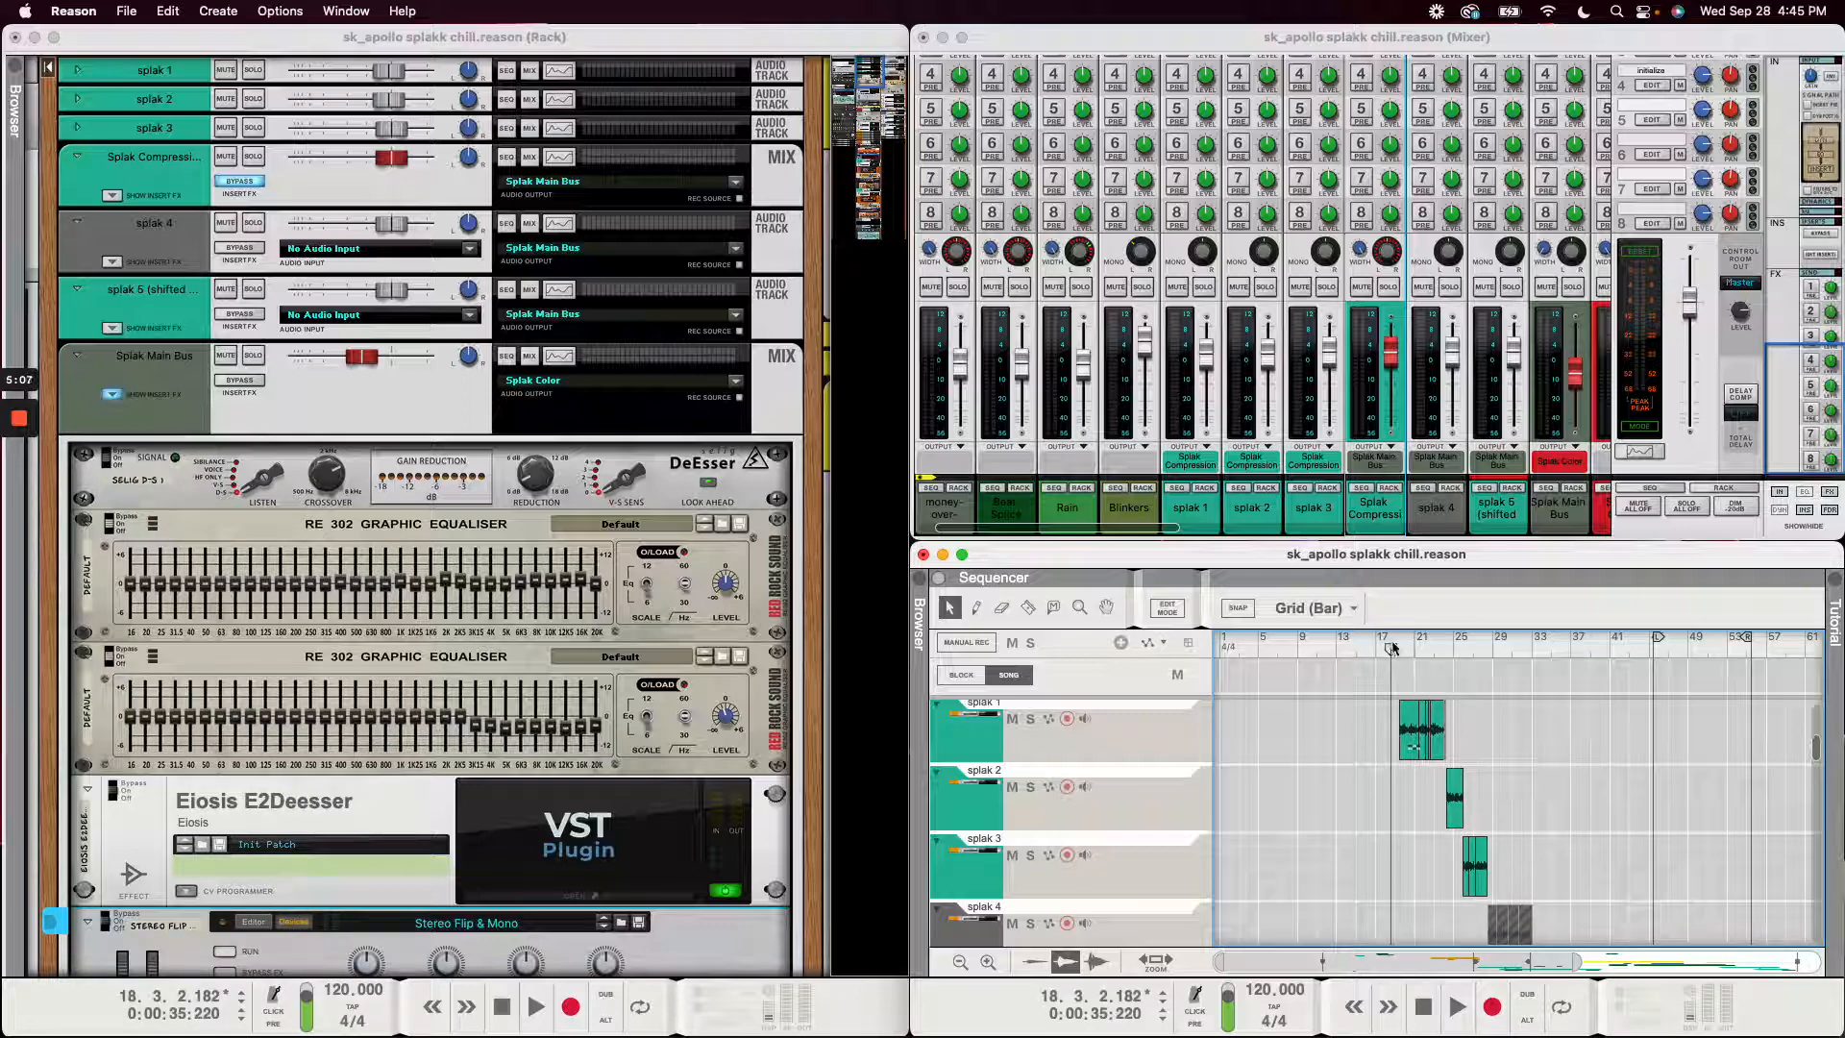
pyautogui.moveTo(1391, 648); pyautogui.dragTo(1554, 707)
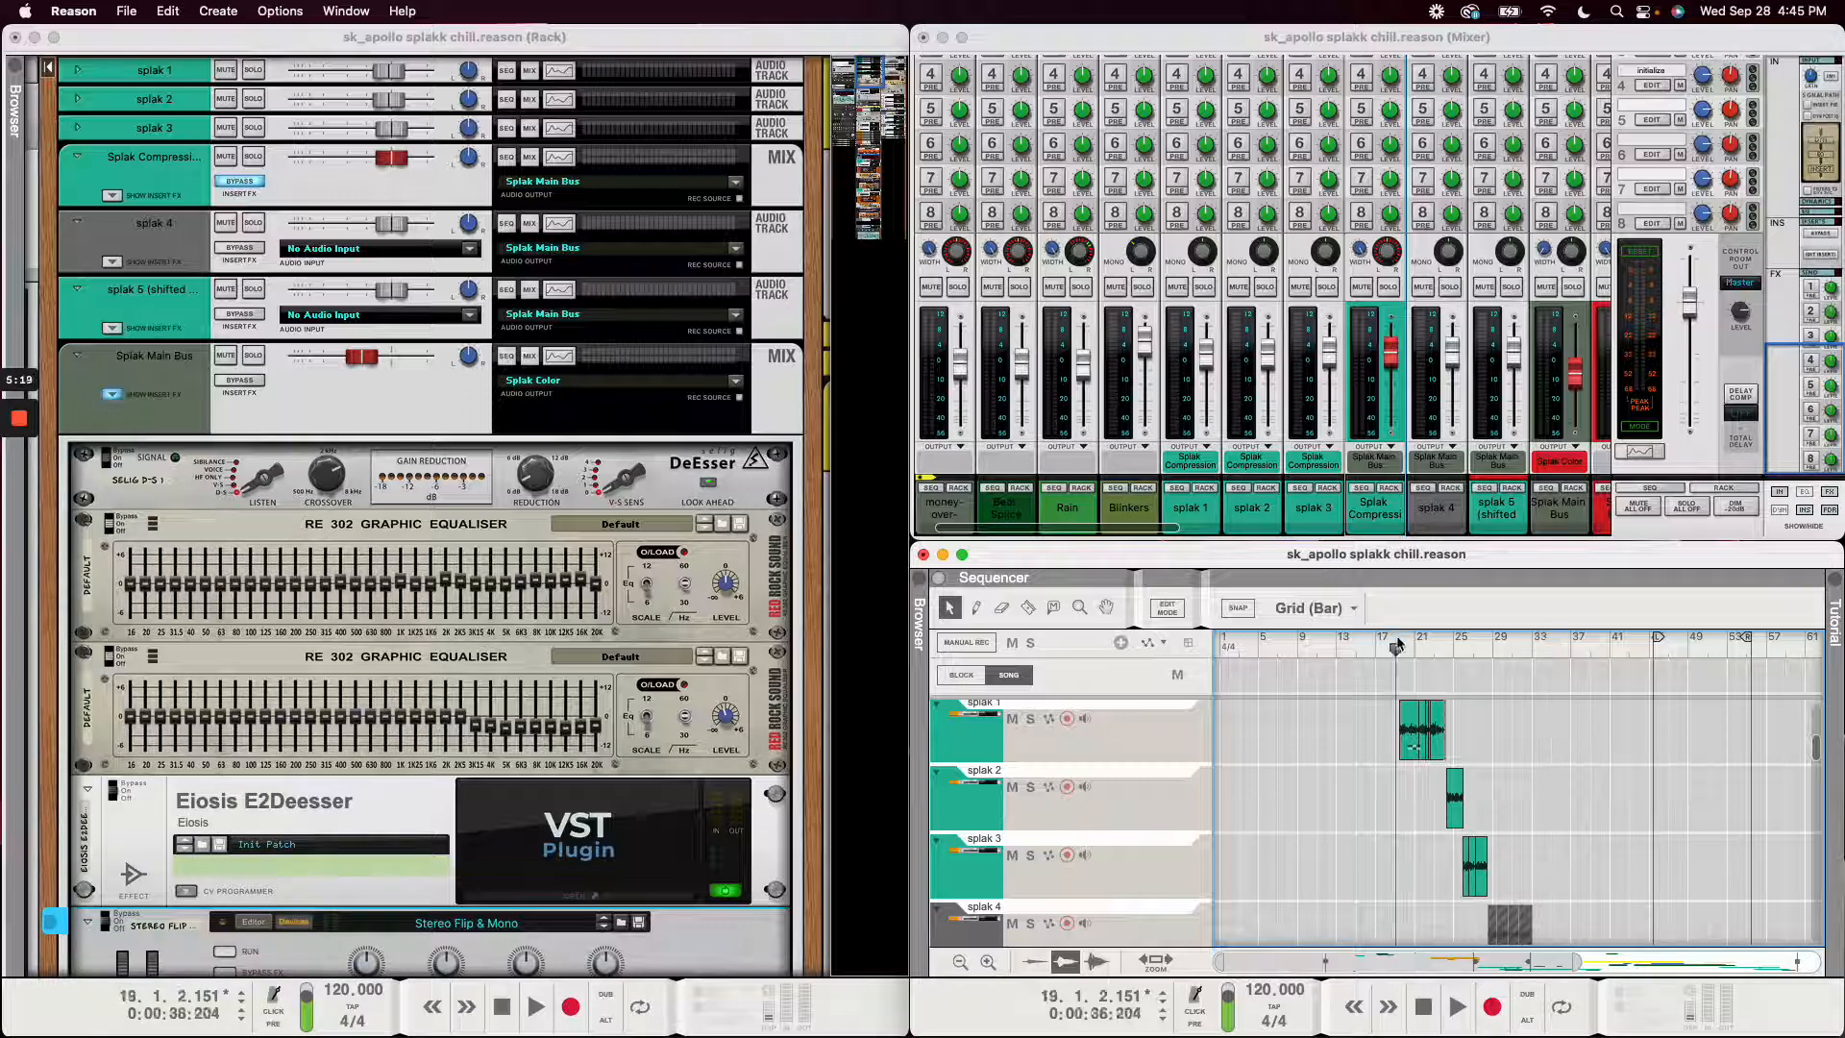
pyautogui.click(1558, 652)
pyautogui.moveTo(1558, 663)
pyautogui.mouseDown()
pyautogui.moveTo(1425, 681)
pyautogui.moveTo(1569, 726)
pyautogui.moveTo(1380, 750)
pyautogui.mouseUp()
pyautogui.scroll(-3, 1390, 756)
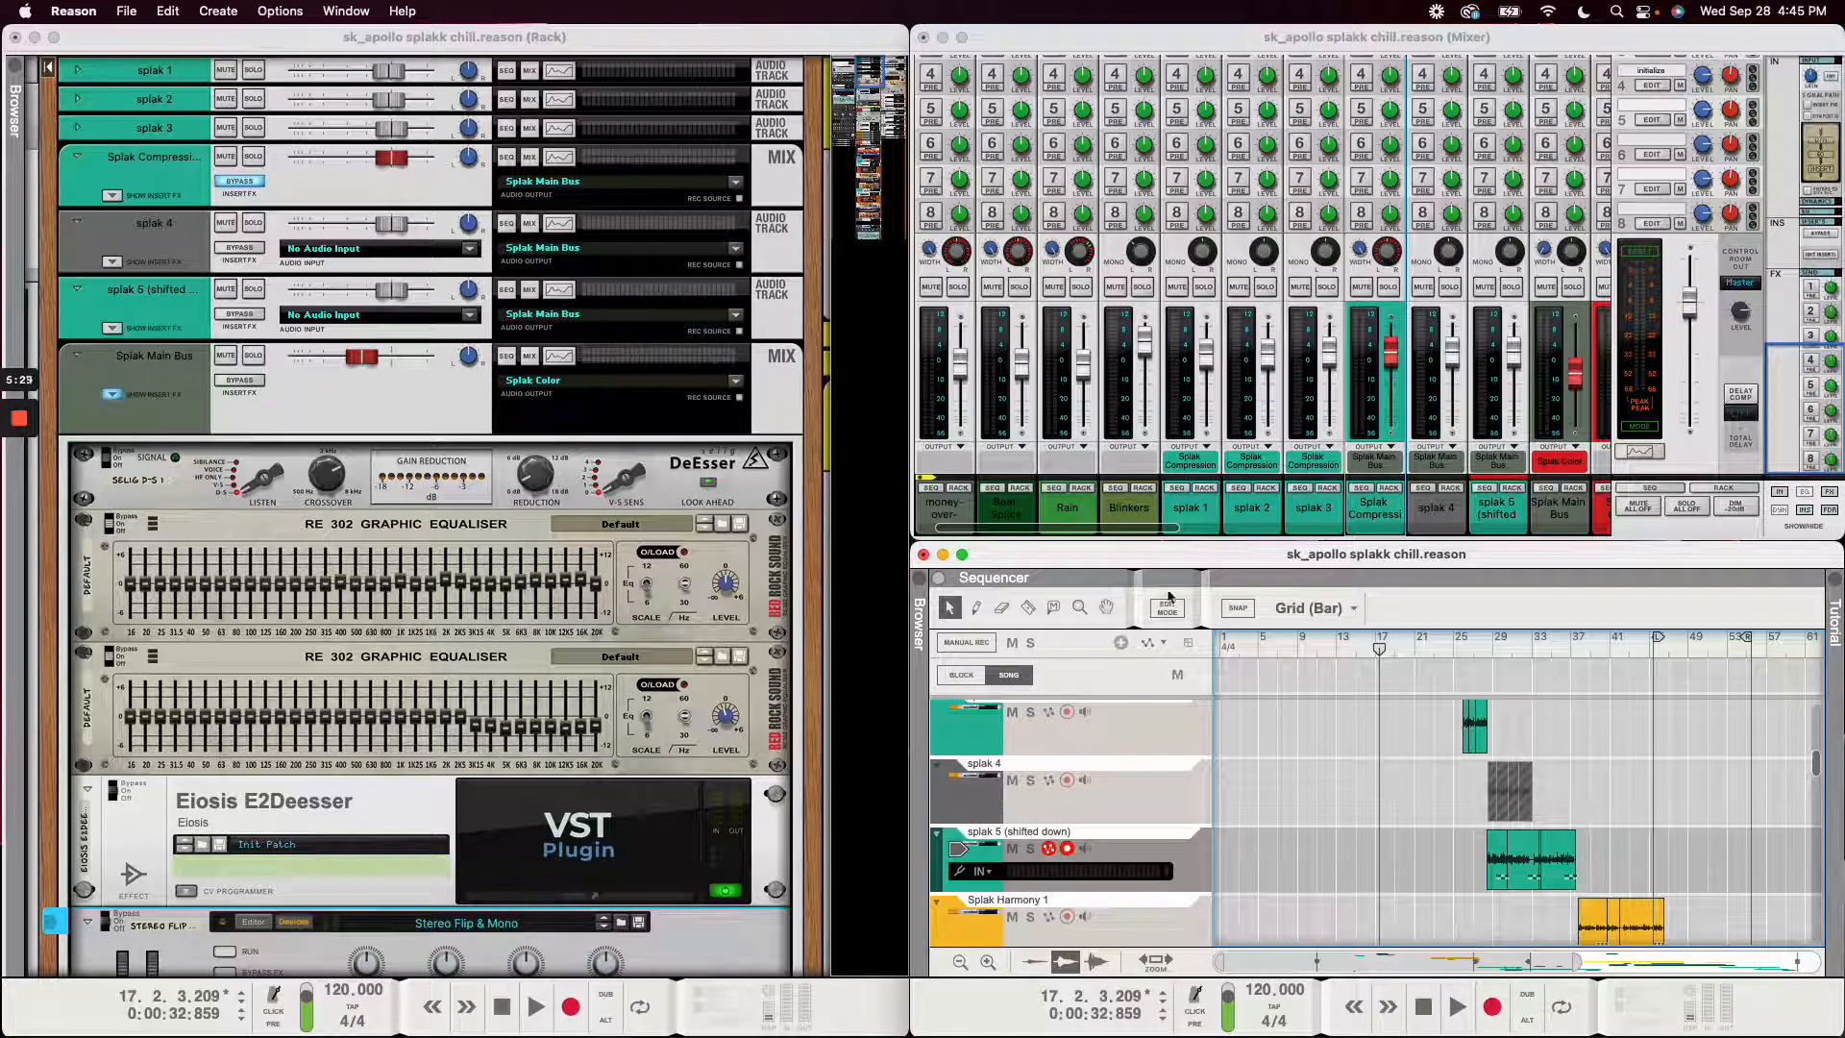
# - Select the splak 1, 2, 3 and 5 mixer channels as a group, followed by the Splak Compression channel and the Splak Main Bus
pyautogui.click(1174, 513)
pyautogui.keyDown('super'); pyautogui.click(1249, 512); pyautogui.keyUp('super')
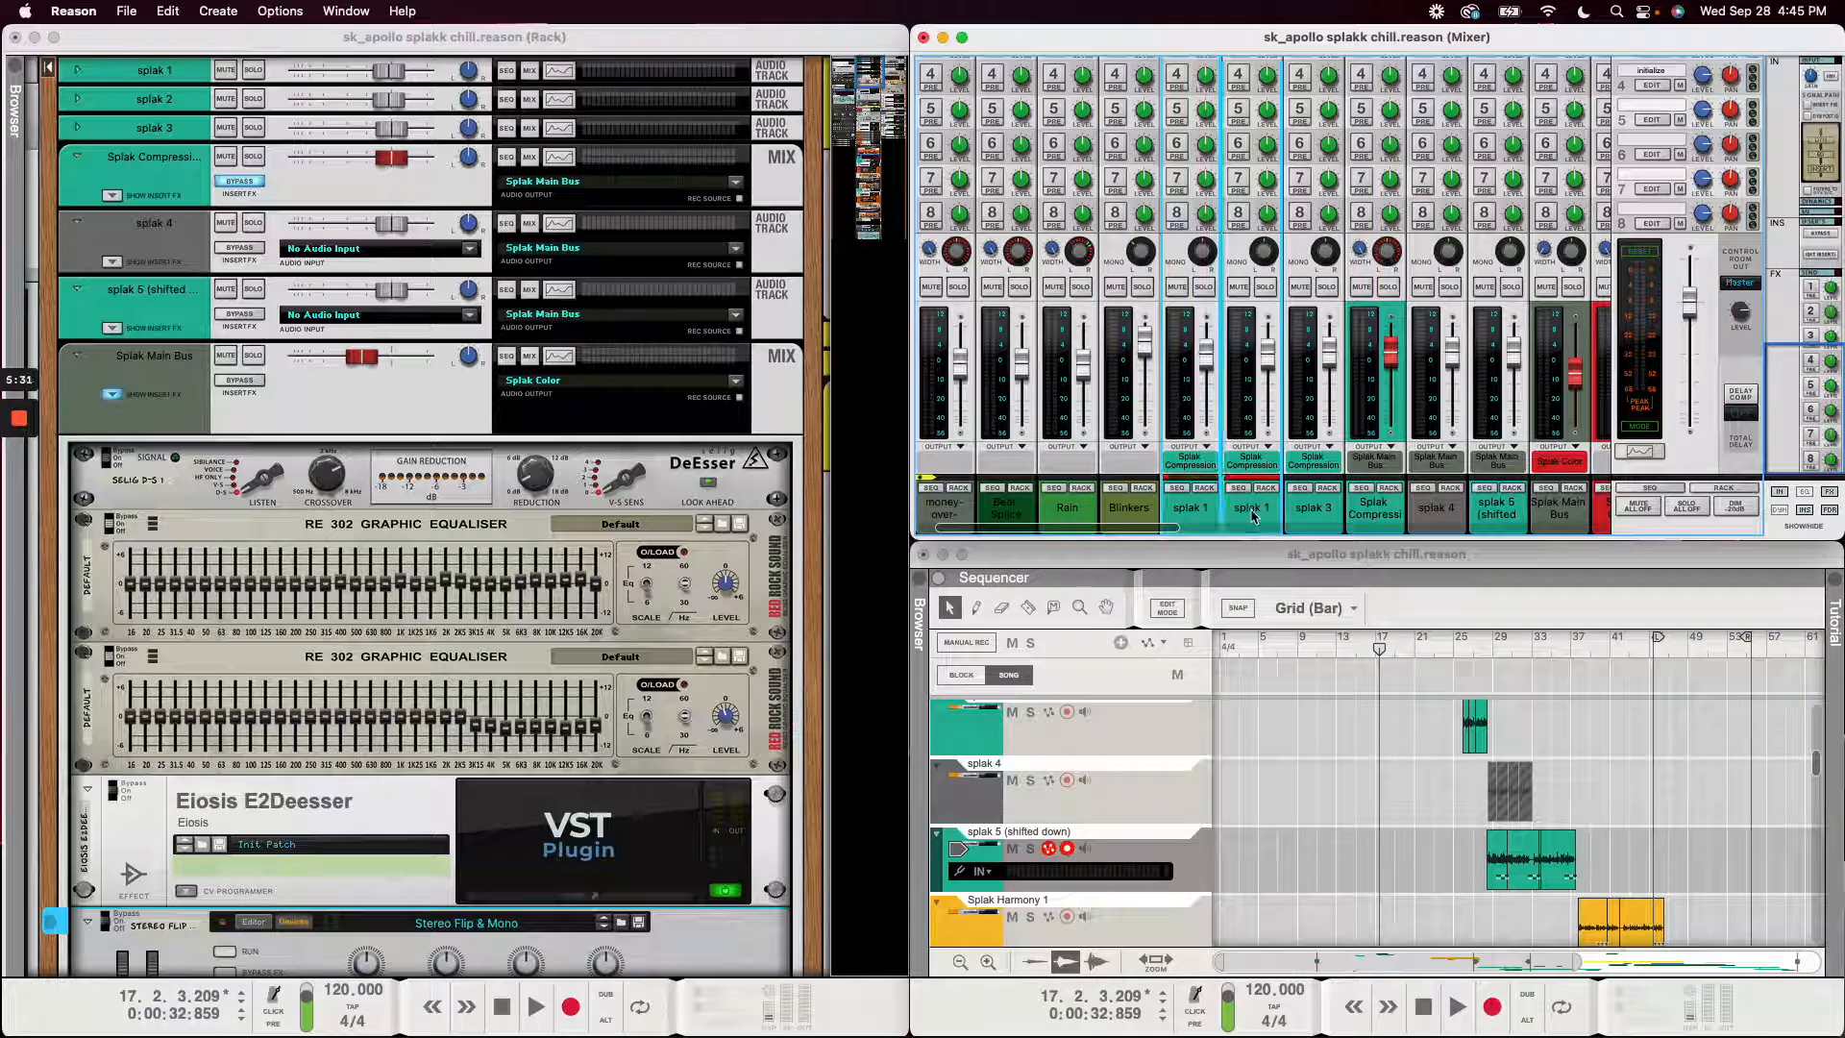
pyautogui.keyDown('super'); pyautogui.click(1327, 512); pyautogui.keyUp('super')
pyautogui.keyDown('super'); pyautogui.click(1494, 516); pyautogui.keyUp('super')
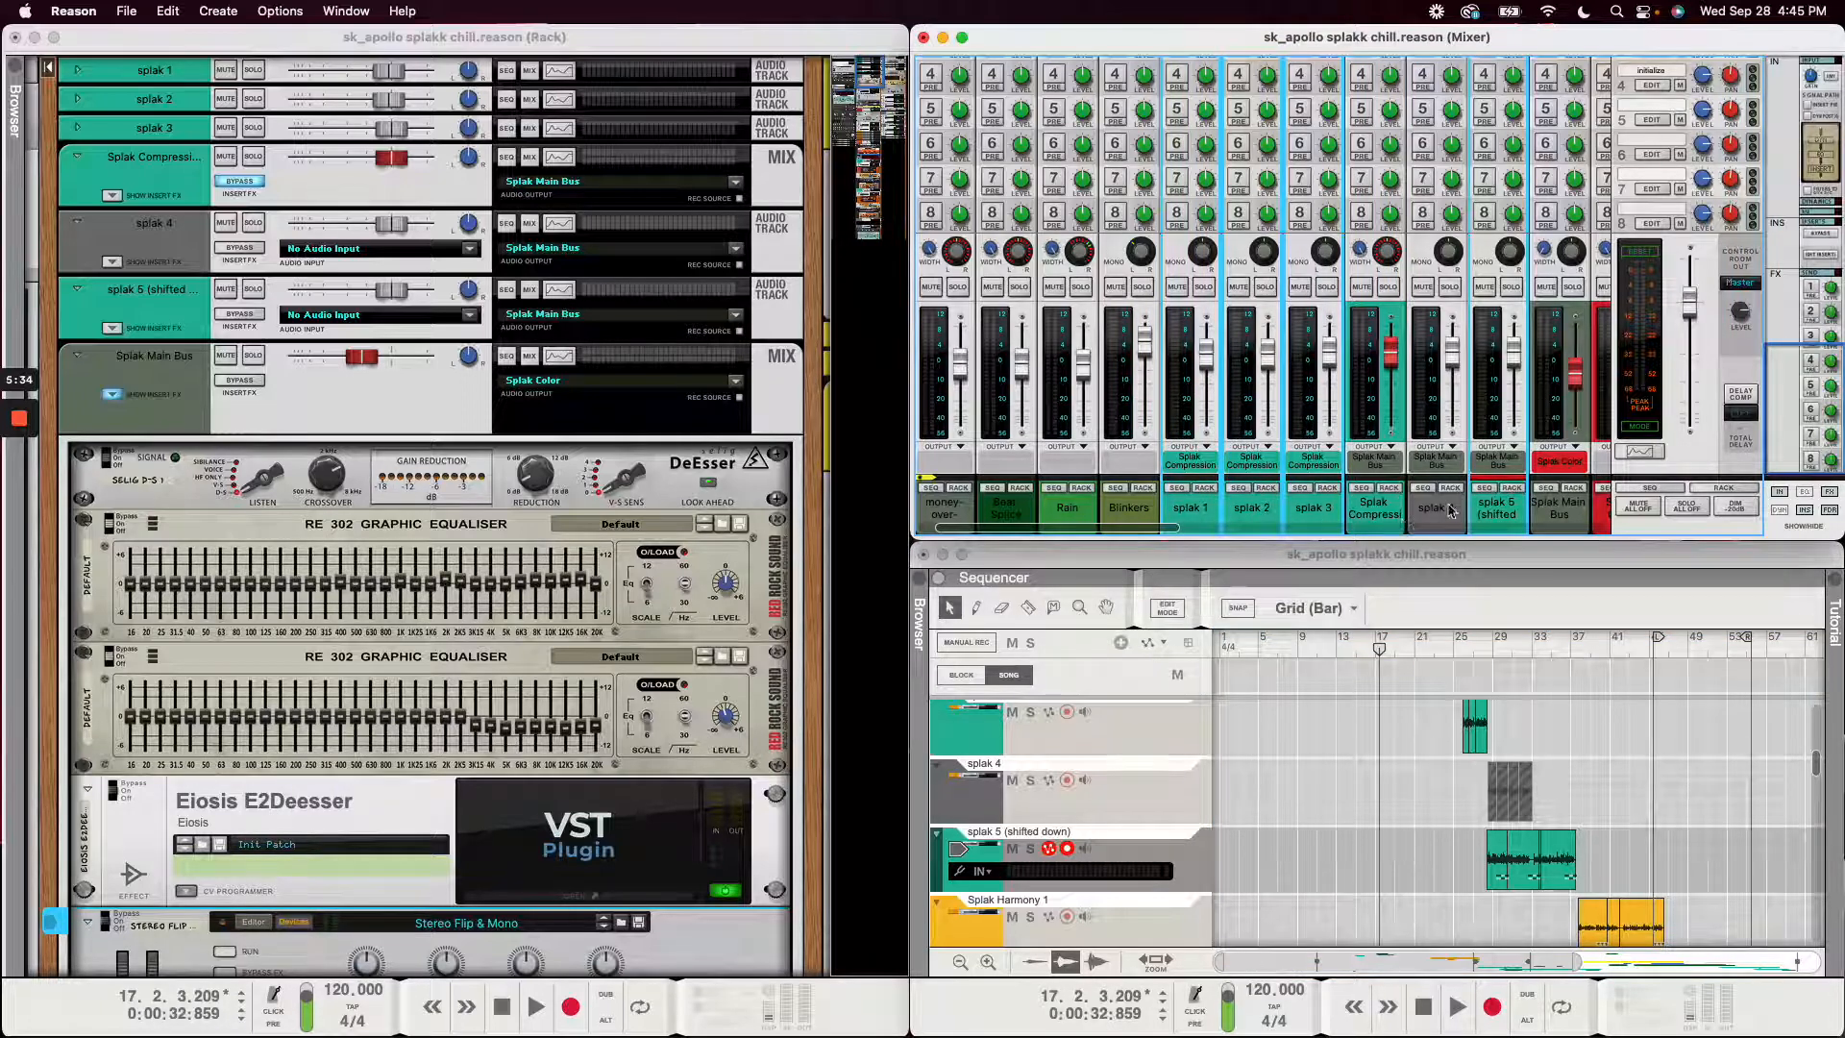
pyautogui.click(1383, 519)
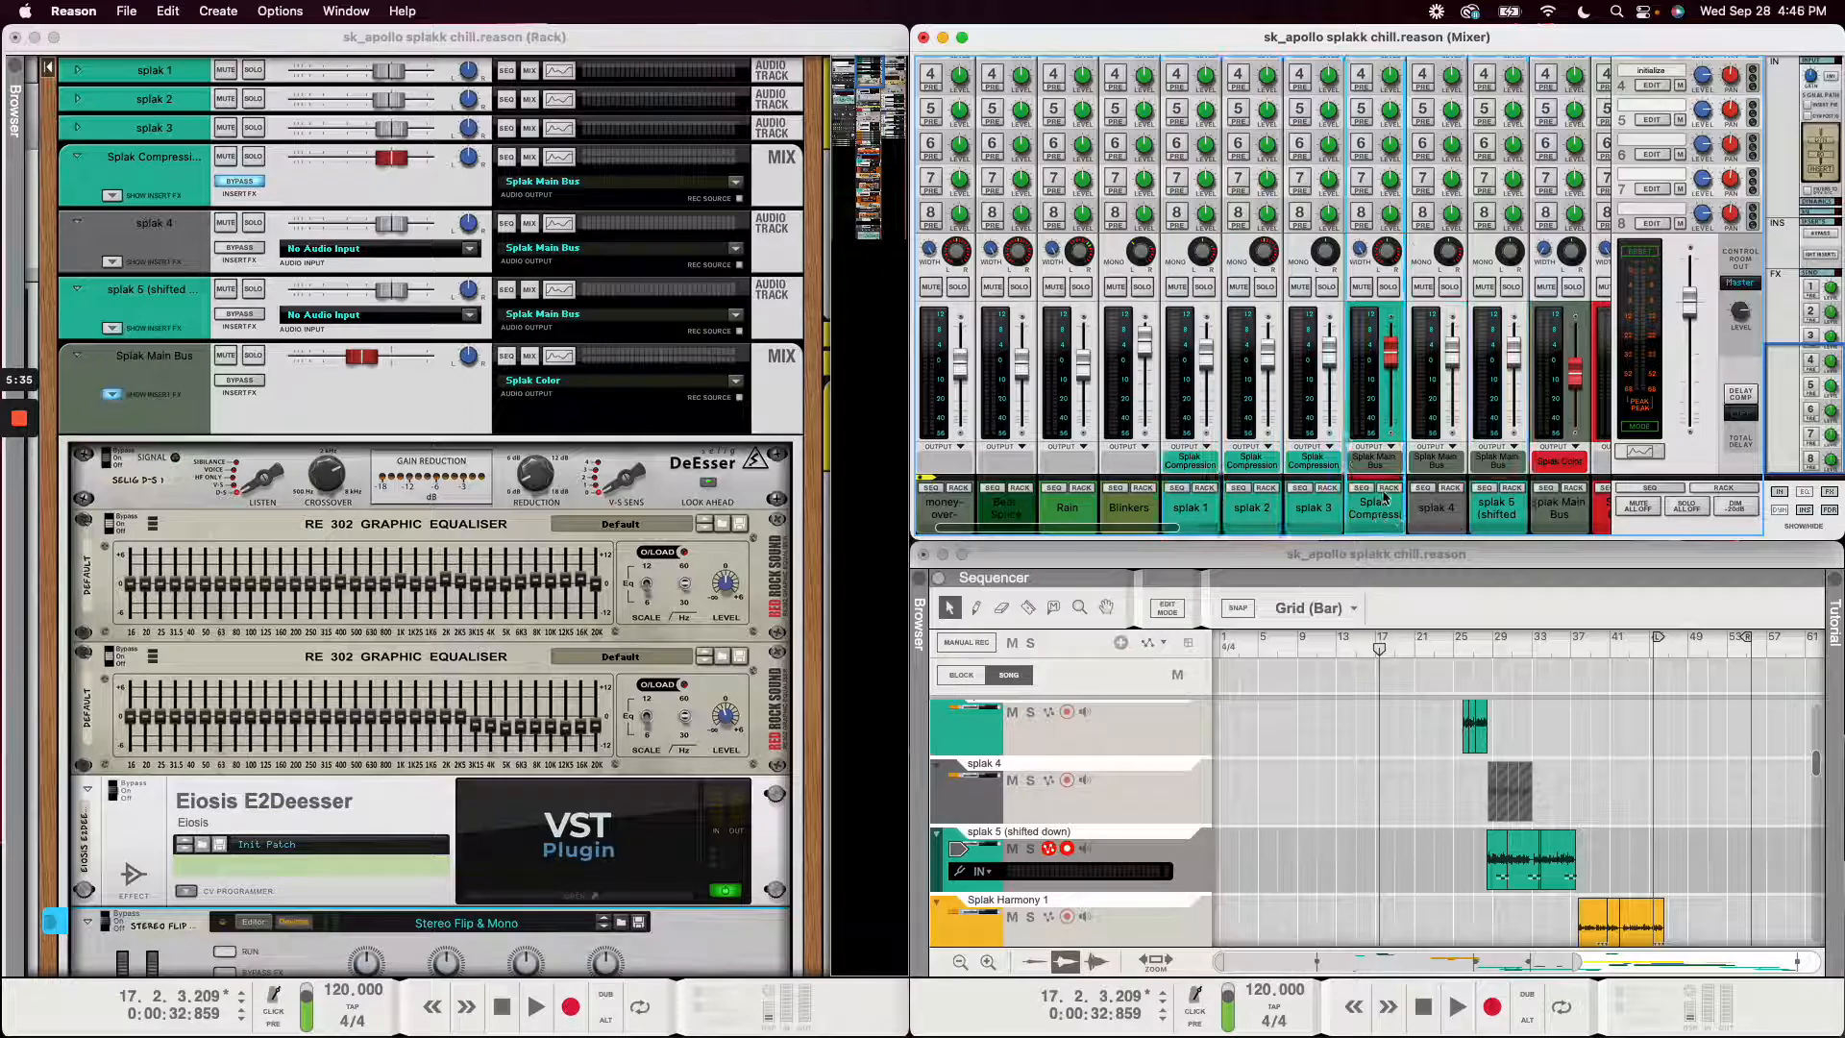
pyautogui.click(1559, 513)
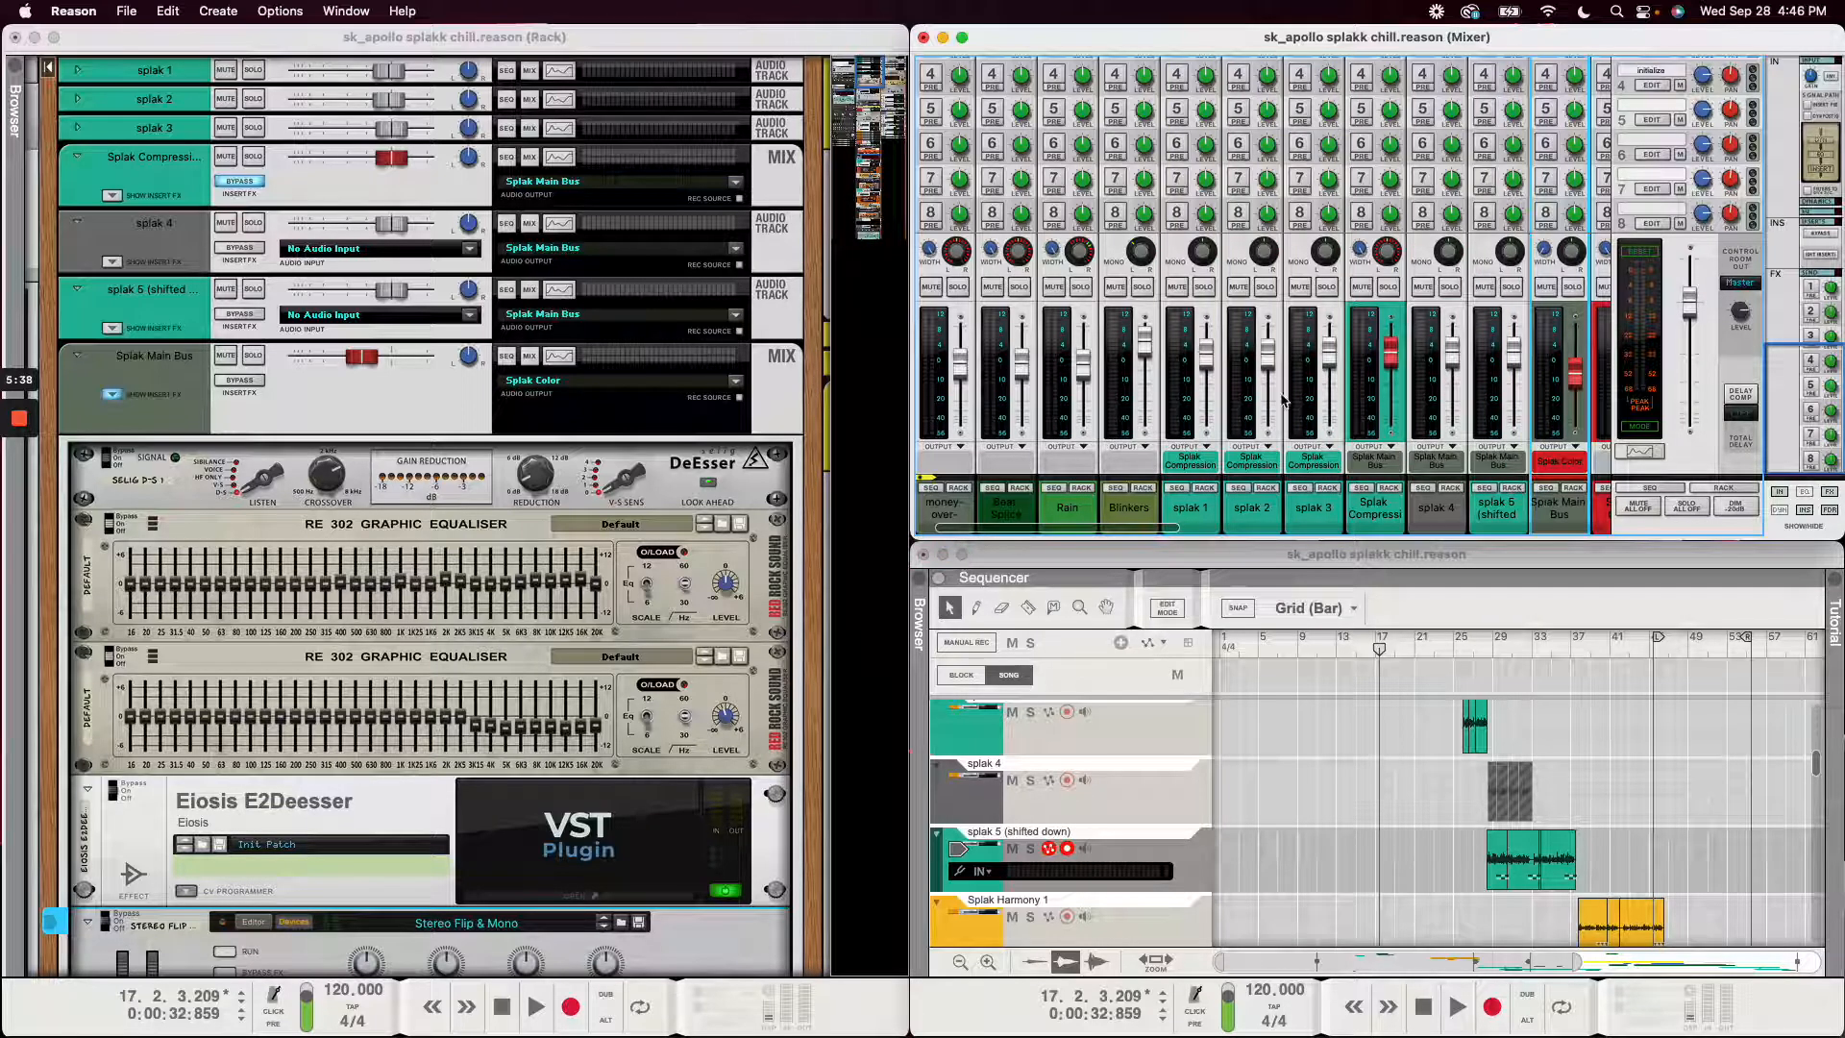
# - Trace the routing again by reselecting the splak 1, 2, 3 and 5 channels, ending on the Splak Main Bus channel
pyautogui.moveTo(1120, 528); pyautogui.dragTo(1185, 541)
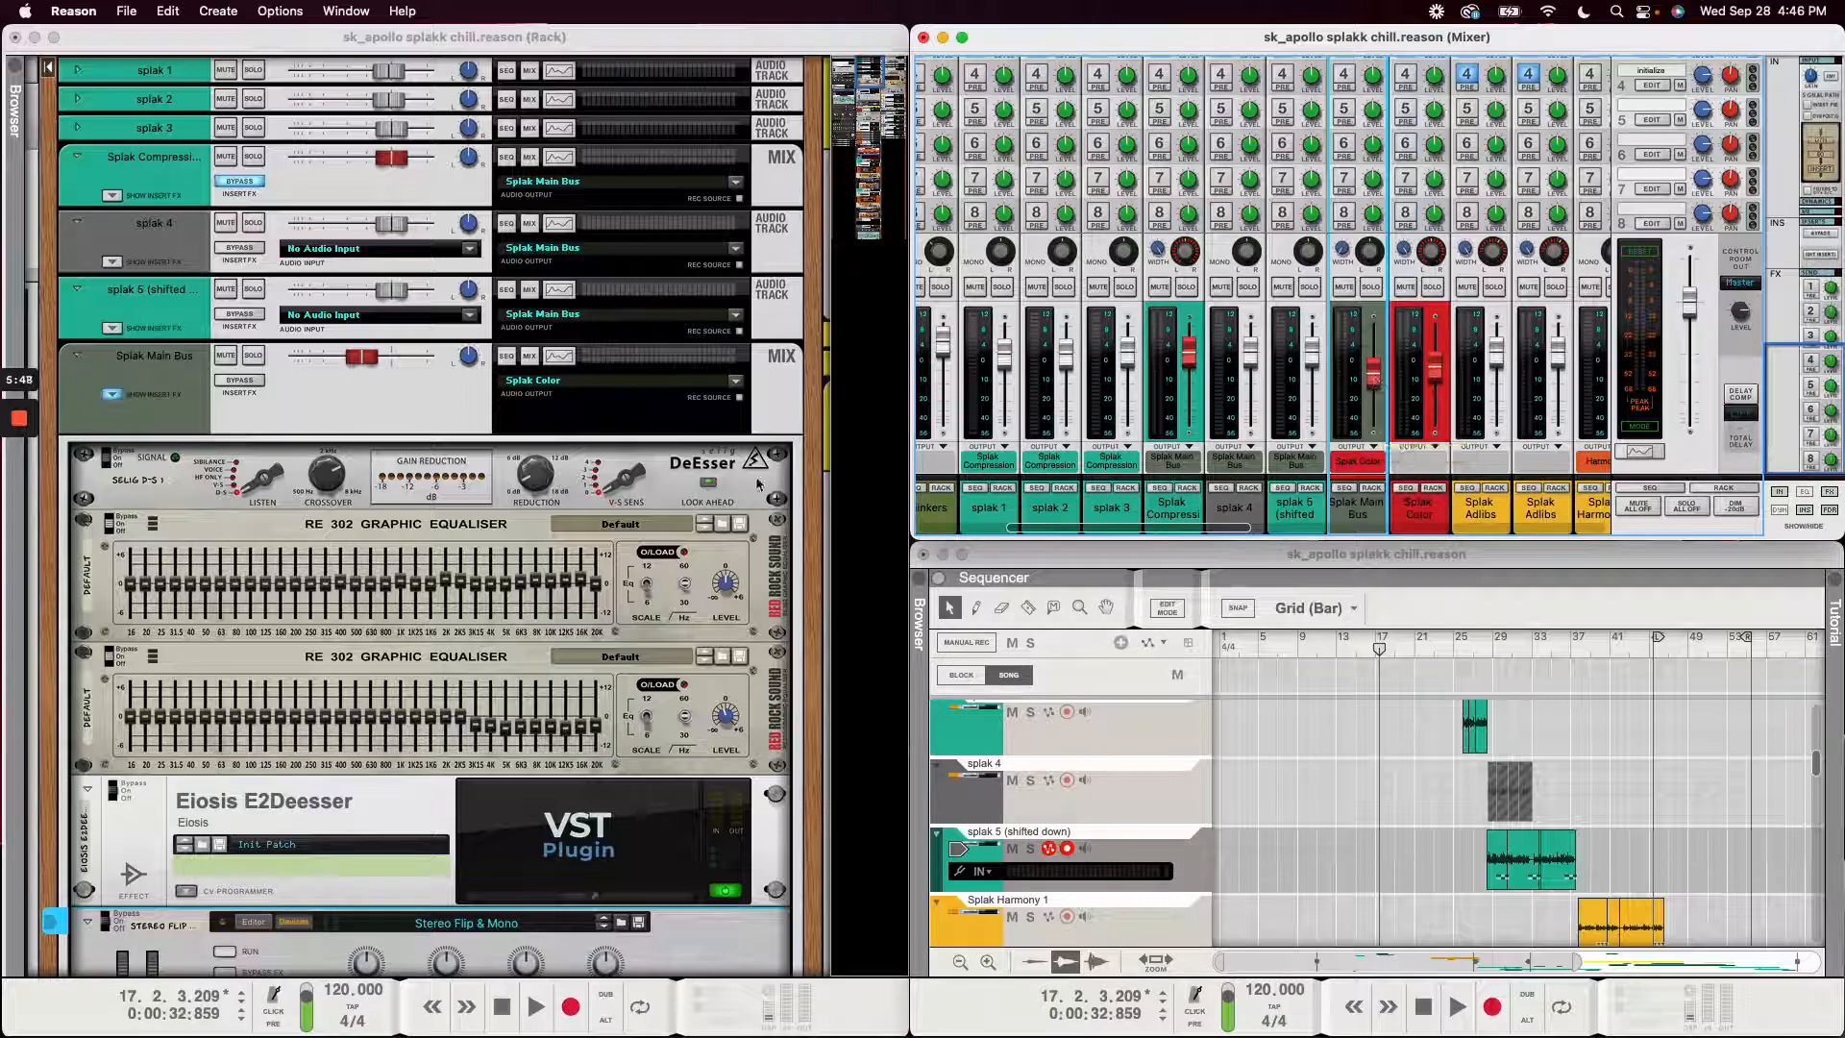
pyautogui.scroll(-1, 493, 569)
pyautogui.scroll(-3, 493, 568)
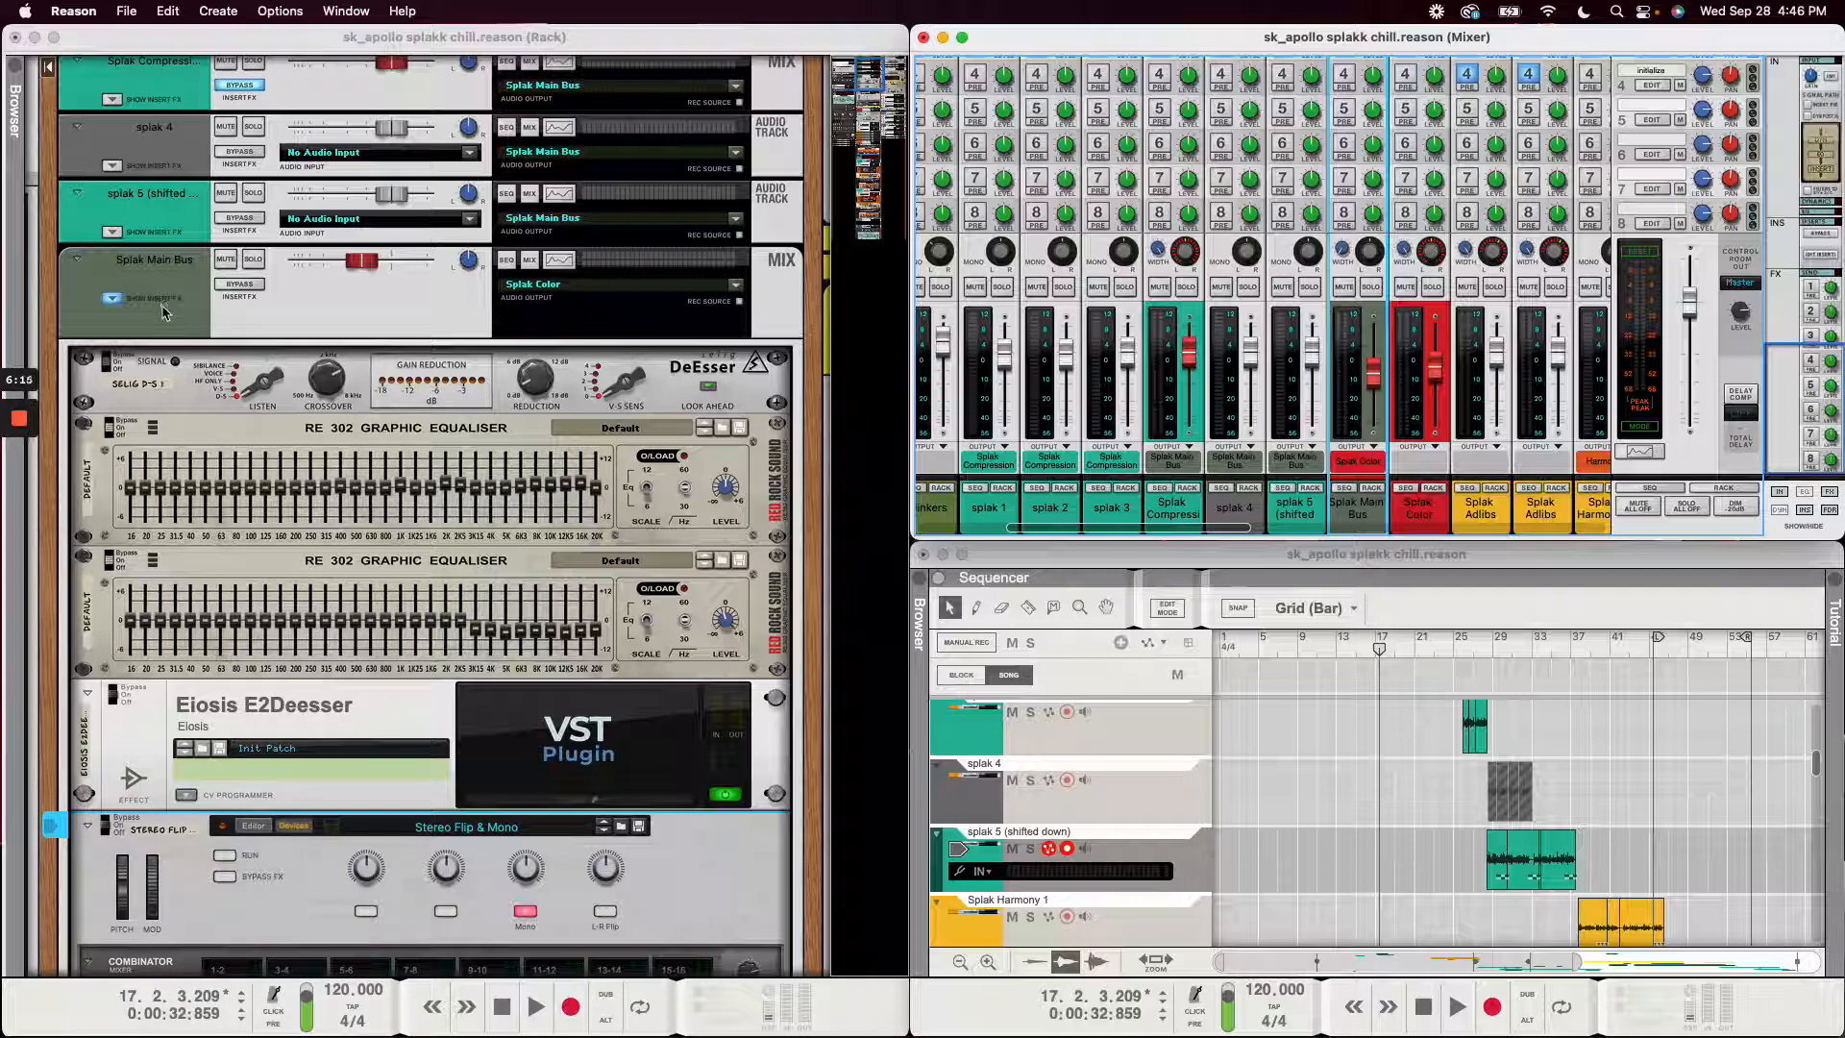
pyautogui.click(1008, 509)
pyautogui.click(1050, 510)
pyautogui.click(1113, 514)
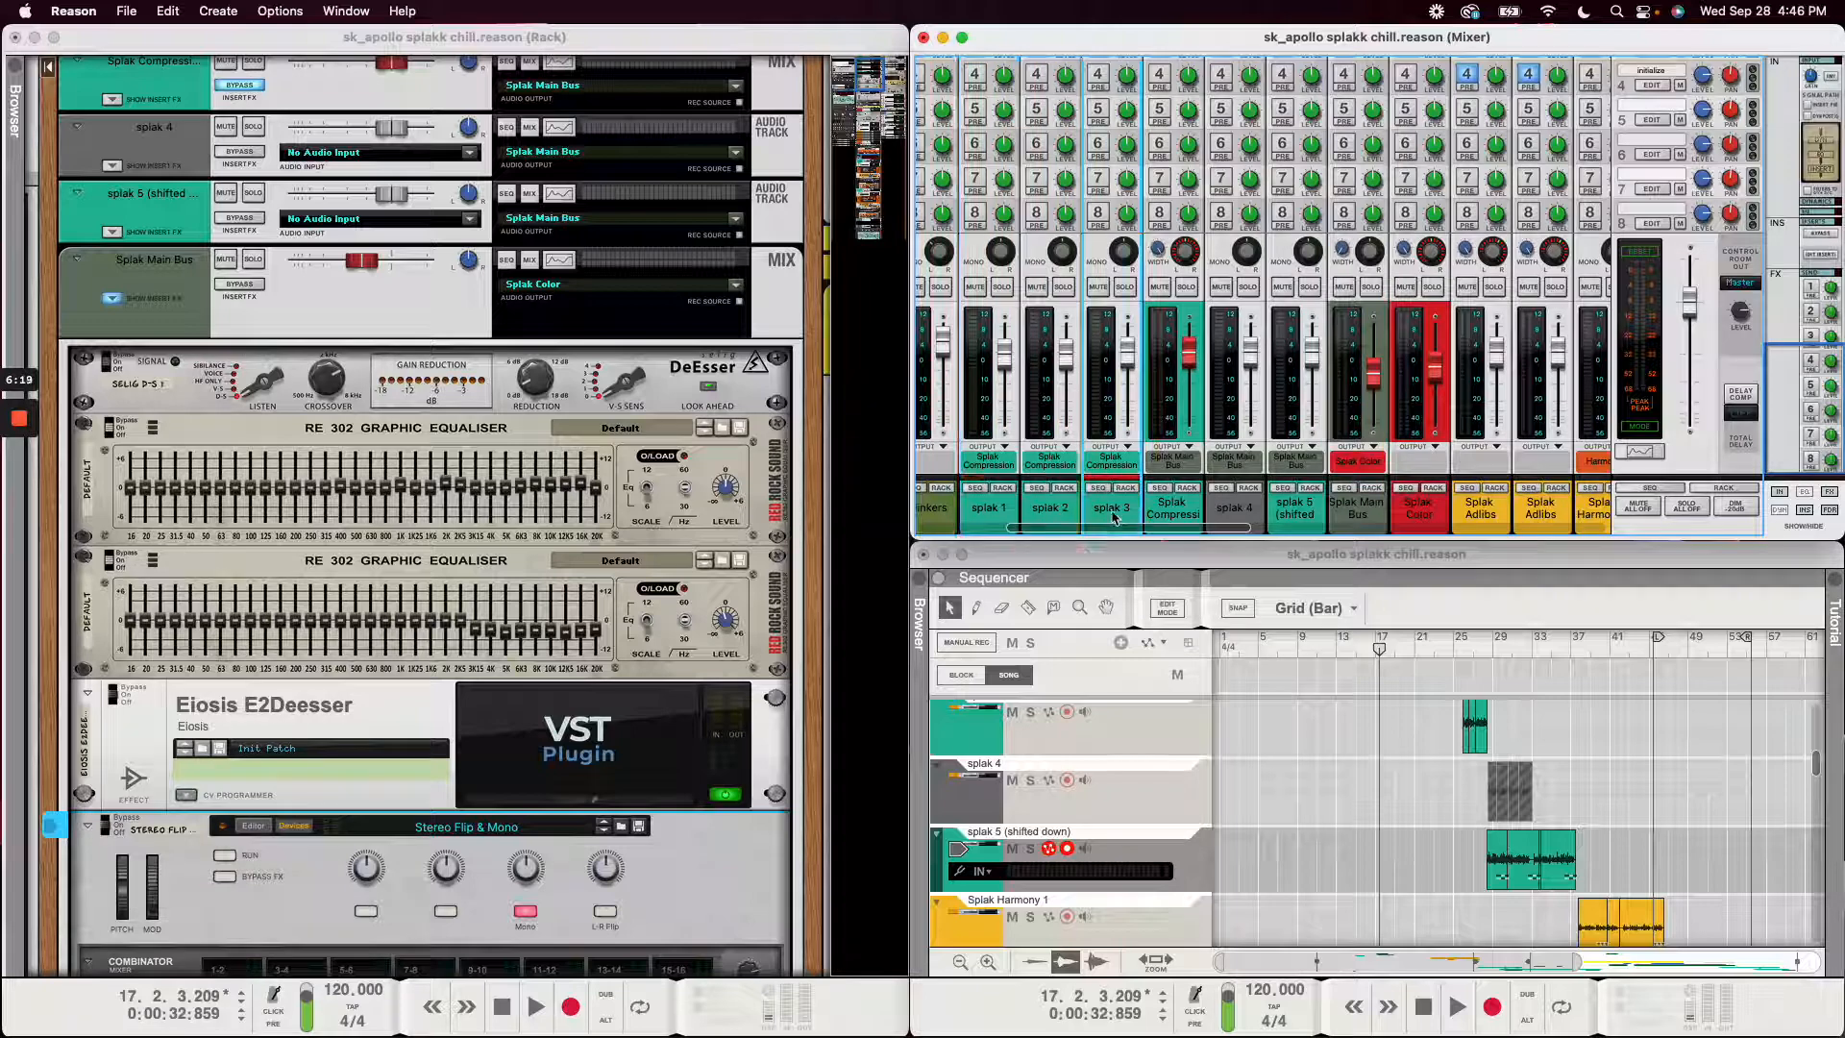
pyautogui.click(1296, 512)
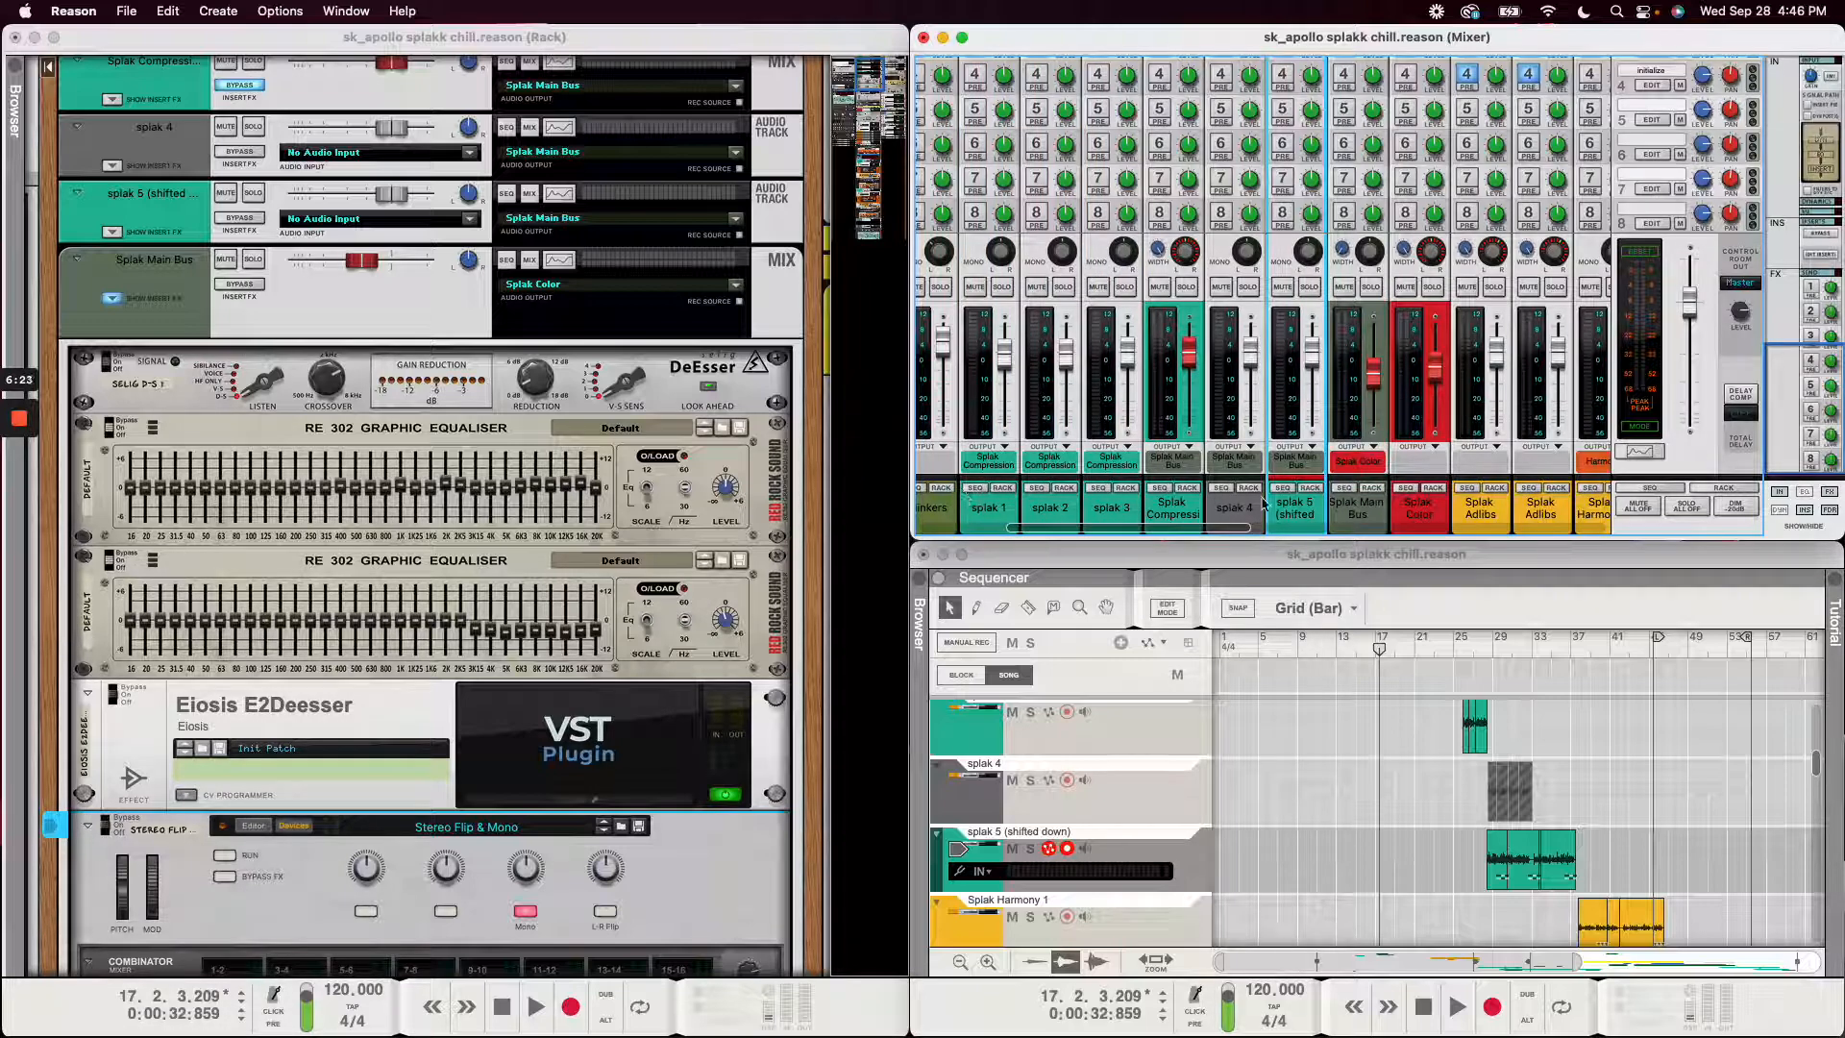
pyautogui.click(1358, 509)
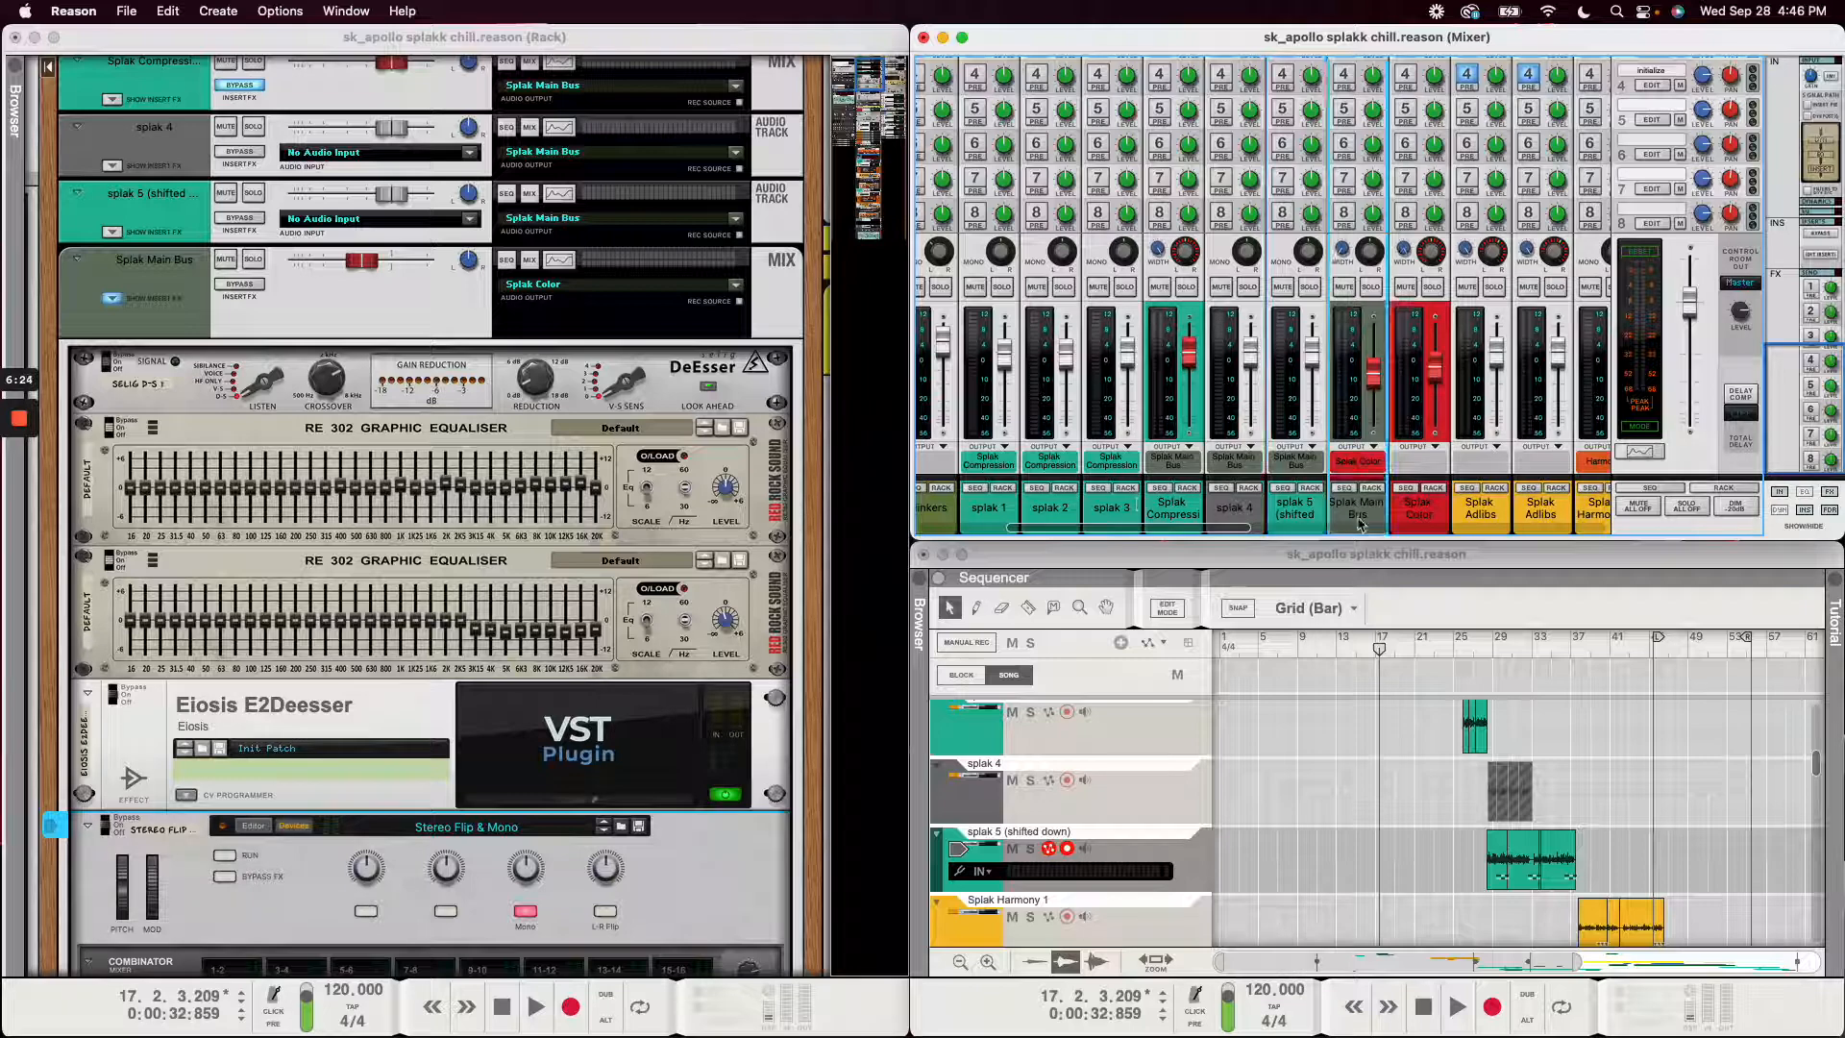
# - Select the DeEsser and both RE 302 graphic equalisers on the Splak Main Bus and inspect the rest of its effect chain
pyautogui.click(676, 380)
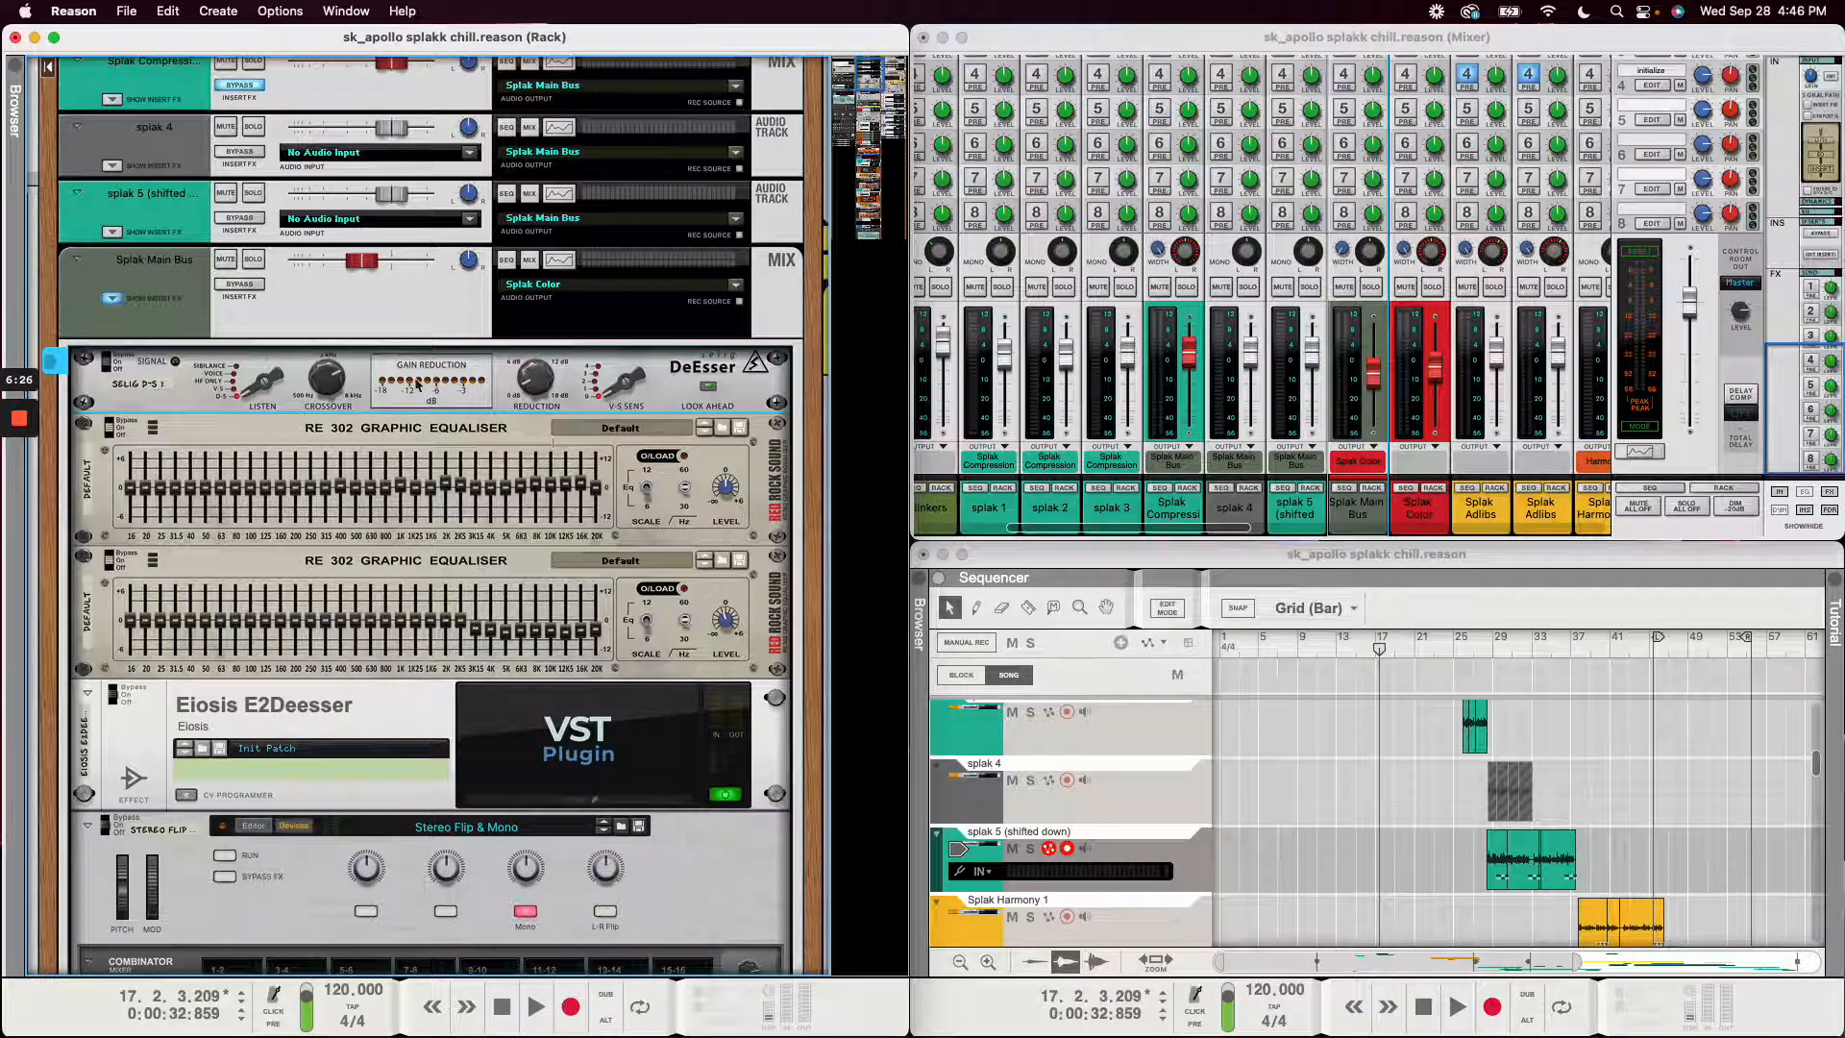
pyautogui.click(306, 443)
pyautogui.click(246, 565)
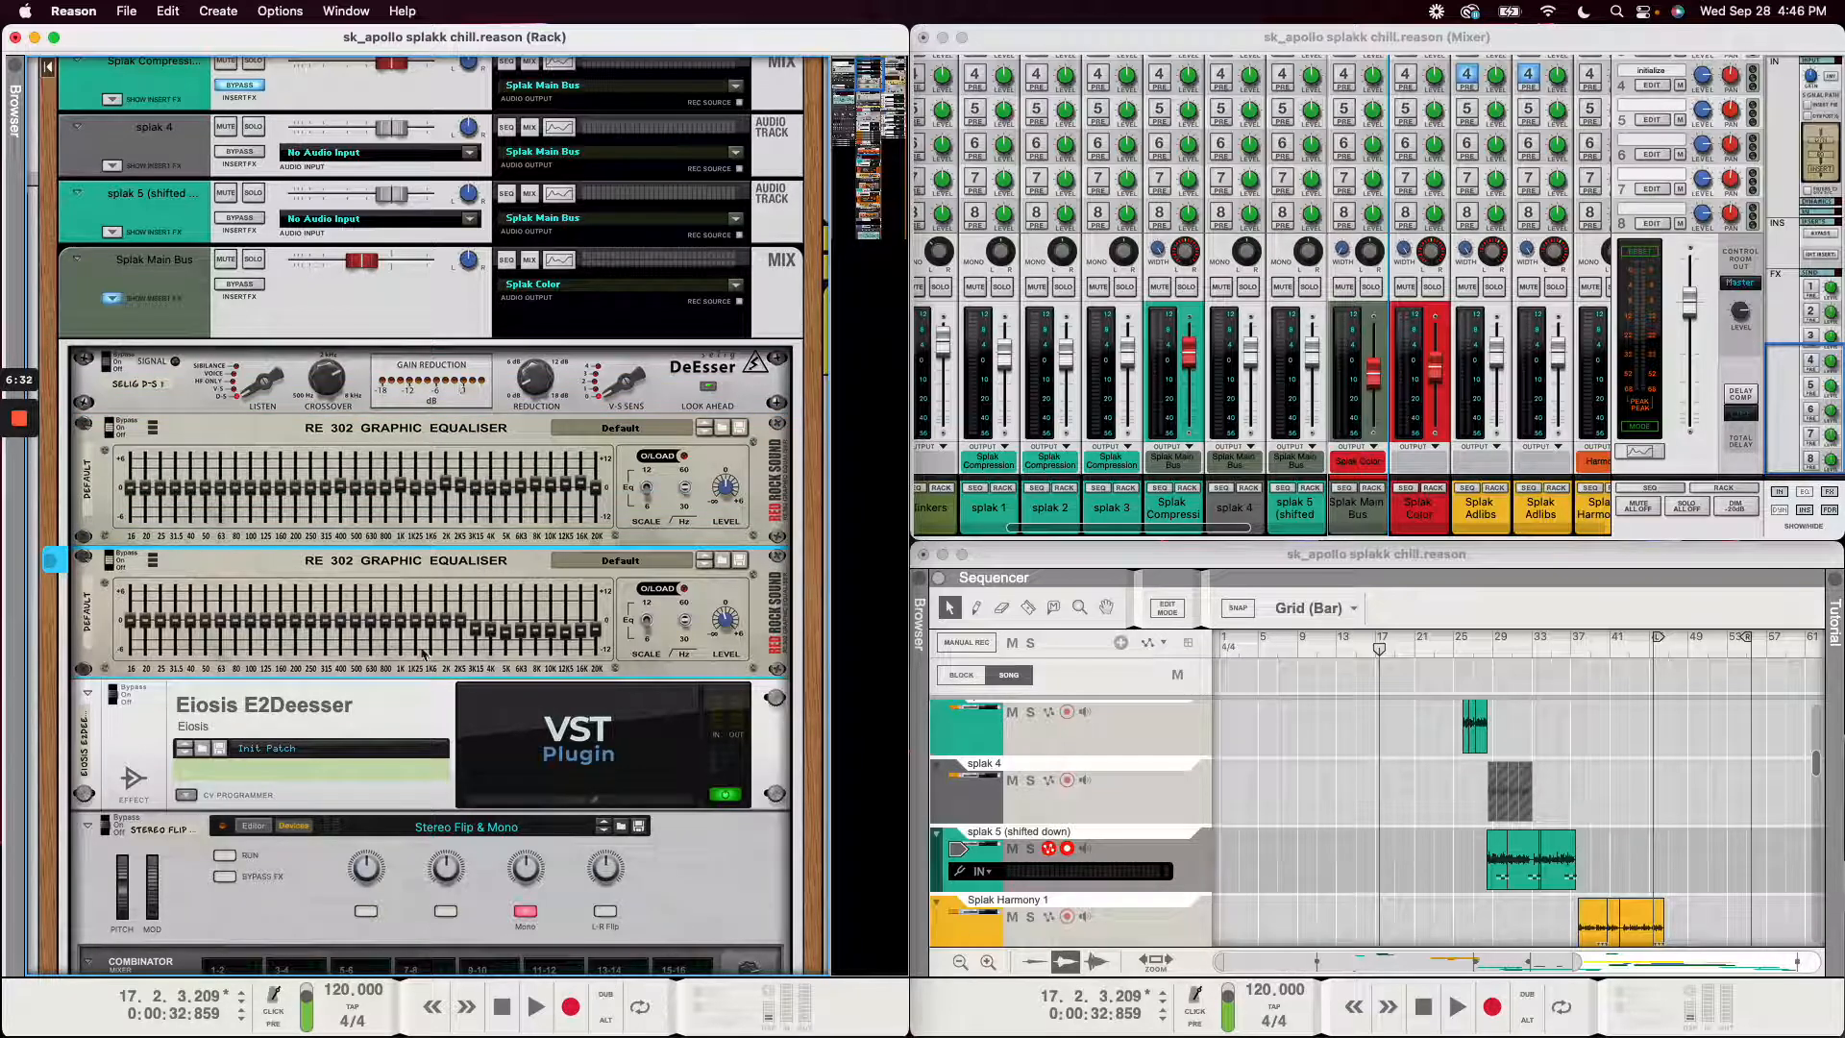
pyautogui.scroll(-8, 423, 653)
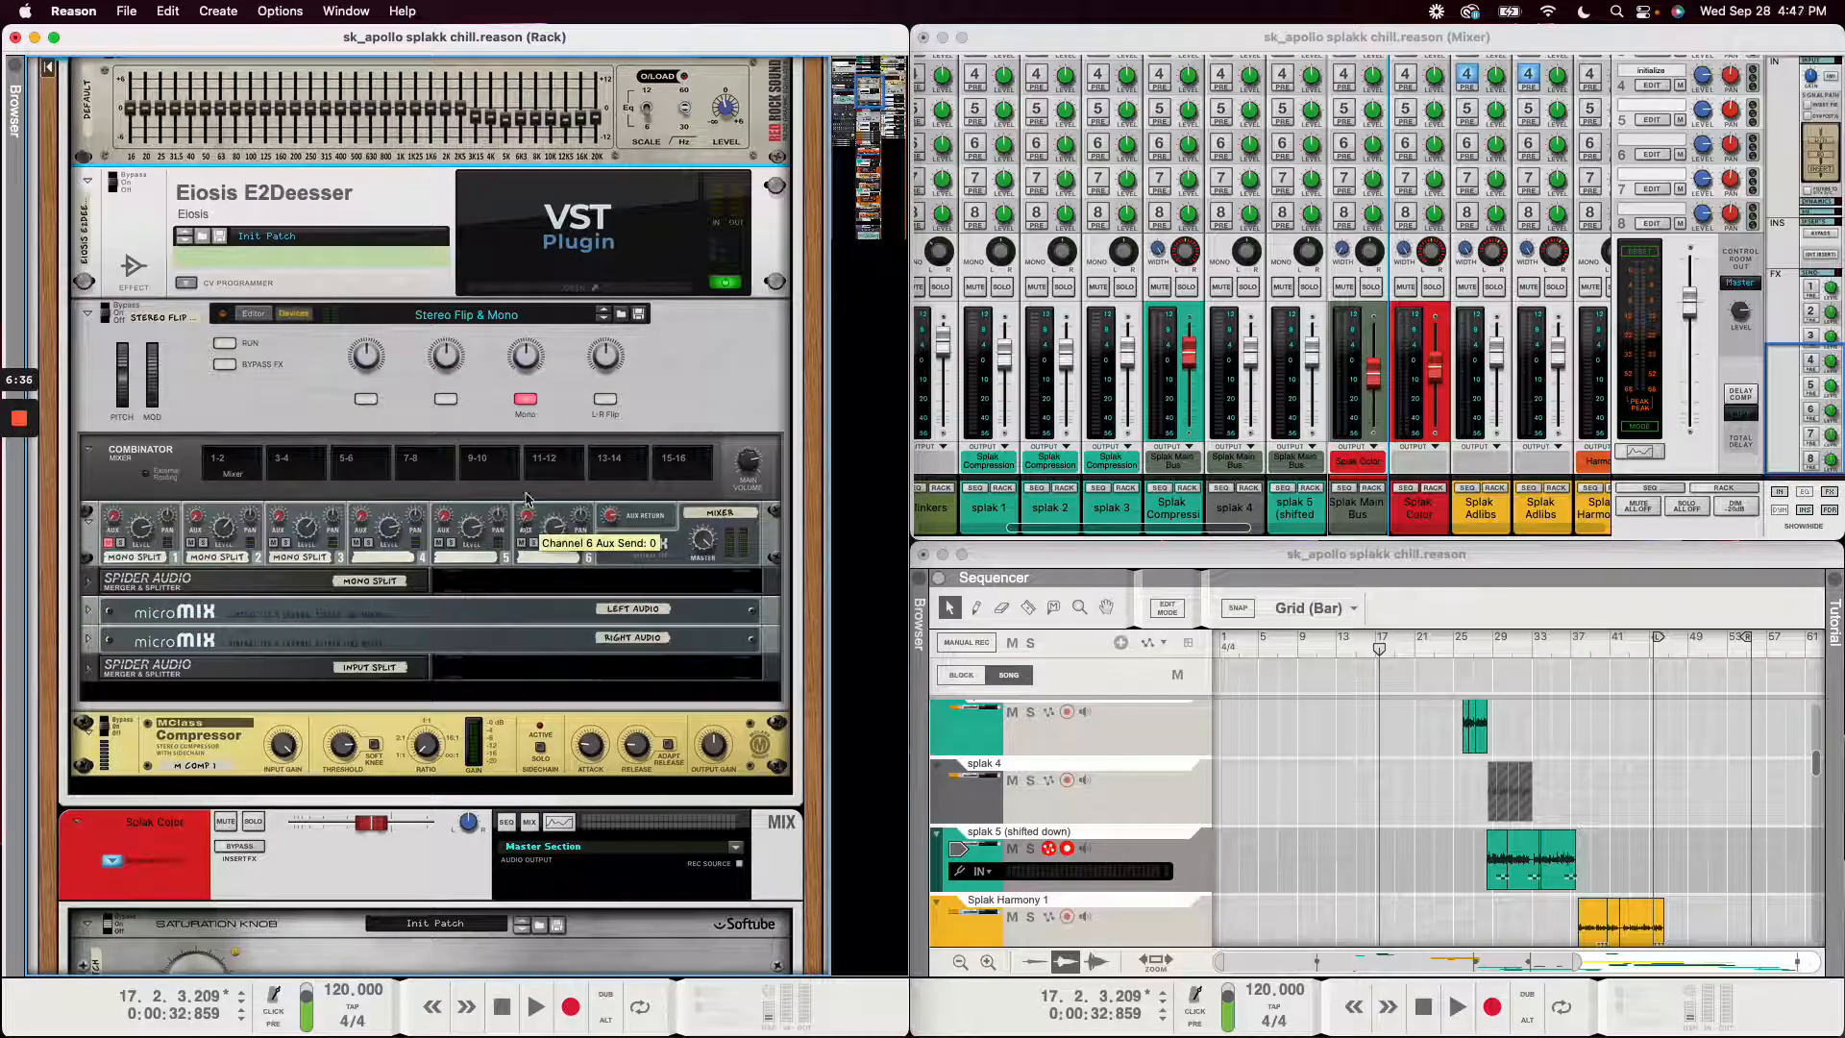
pyautogui.scroll(3, 676, 450)
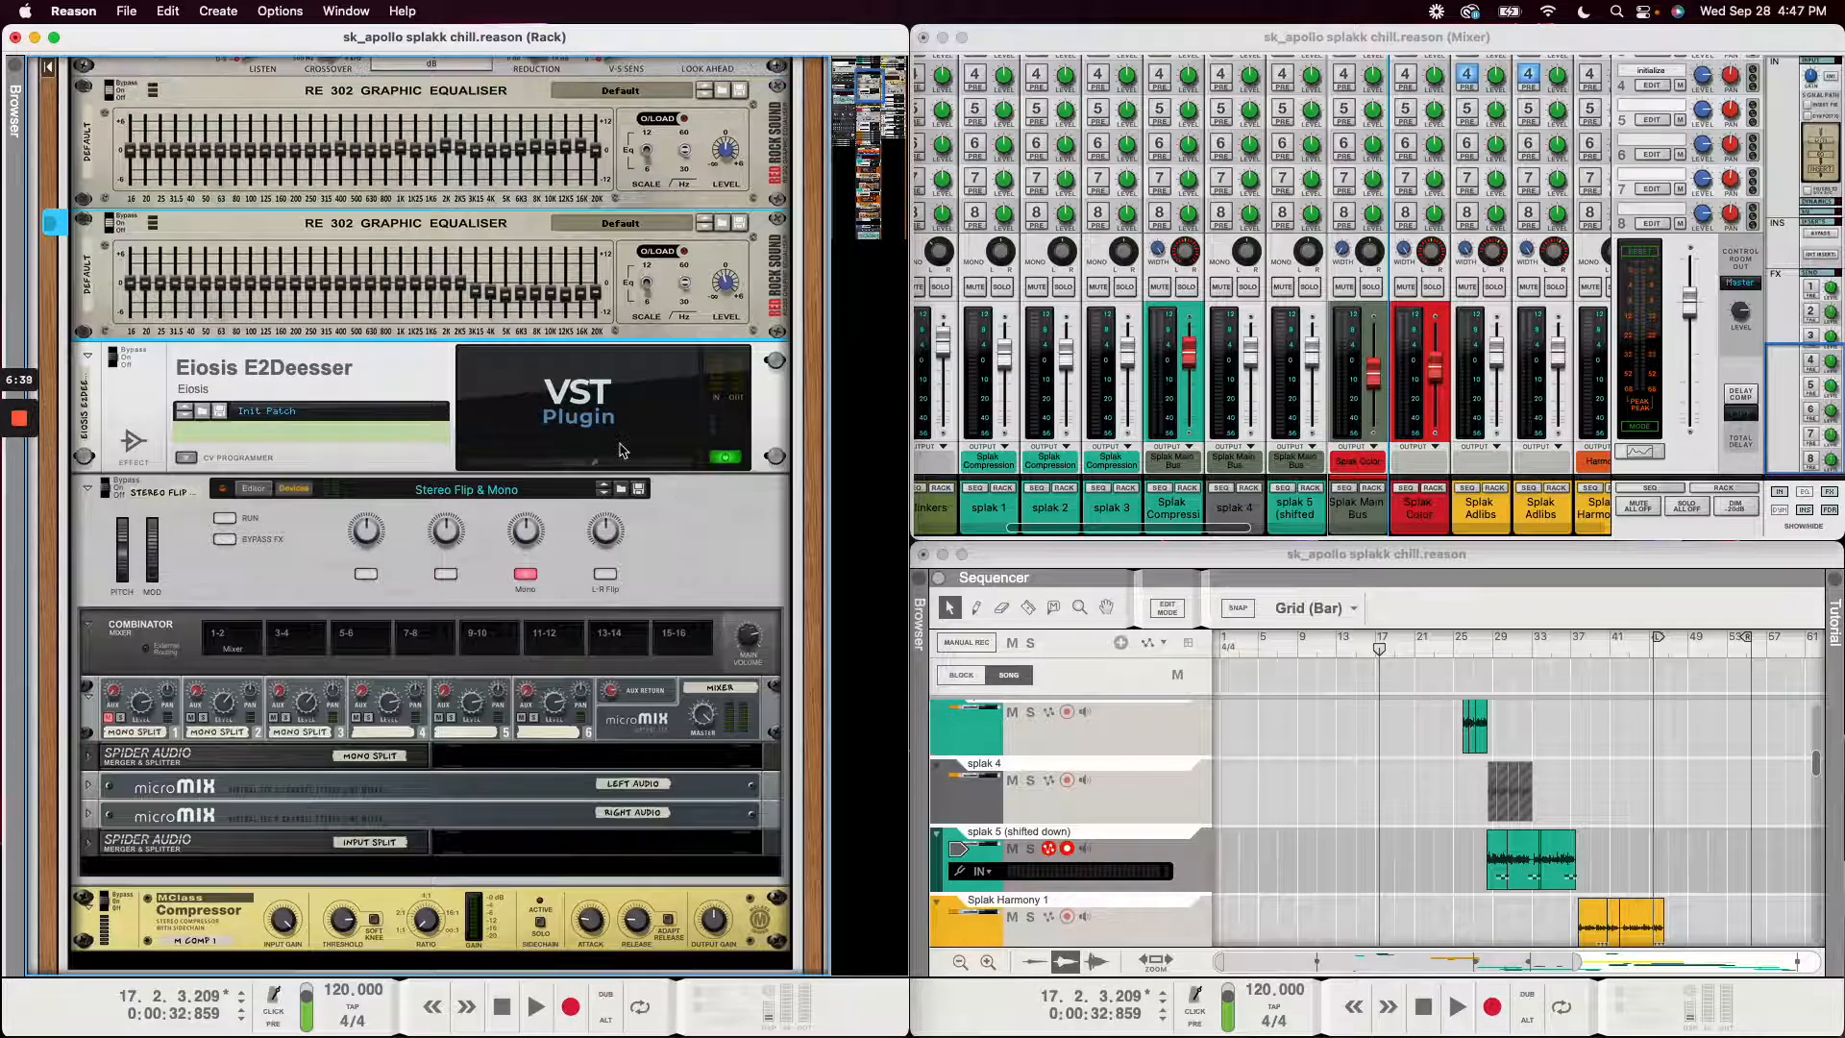
pyautogui.scroll(3, 619, 449)
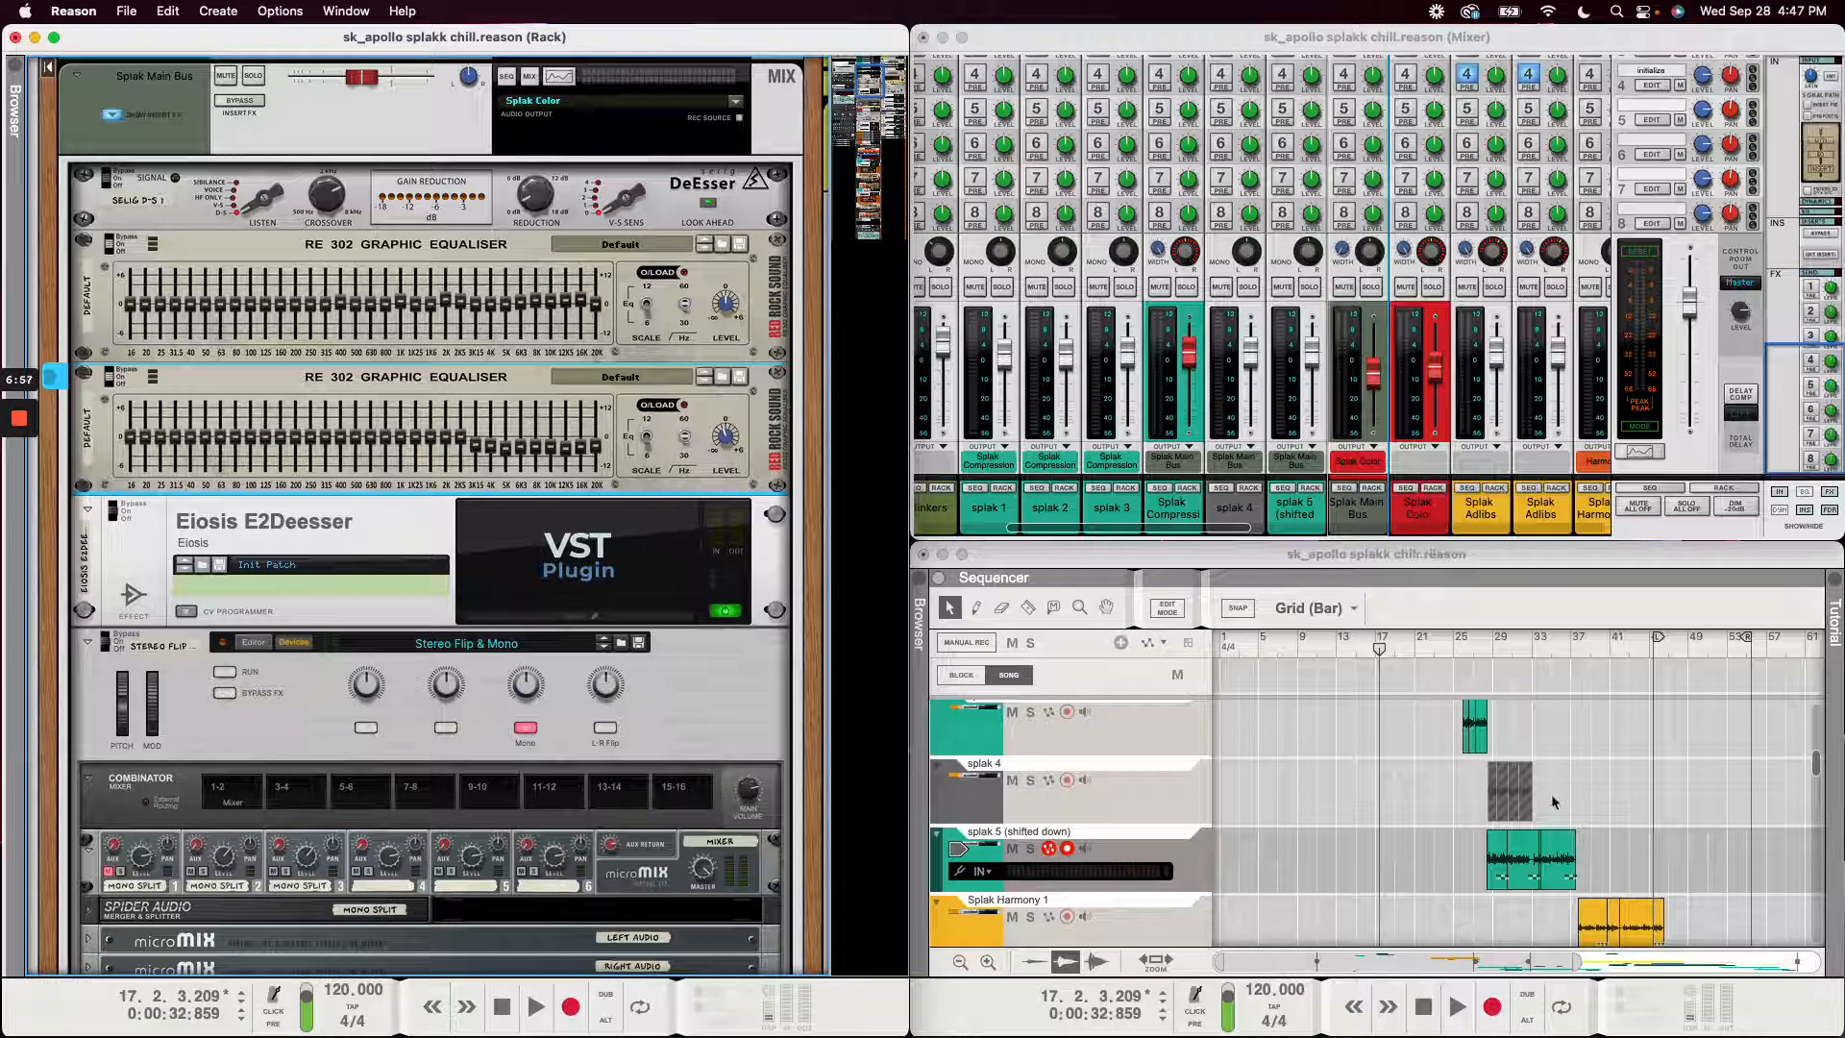
# - Check the splak clips against the bus effects, selecting the first RE 302 equaliser and the Stereo Flip & Mono combinator
pyautogui.scroll(1, 1554, 800)
pyautogui.scroll(3, 1547, 799)
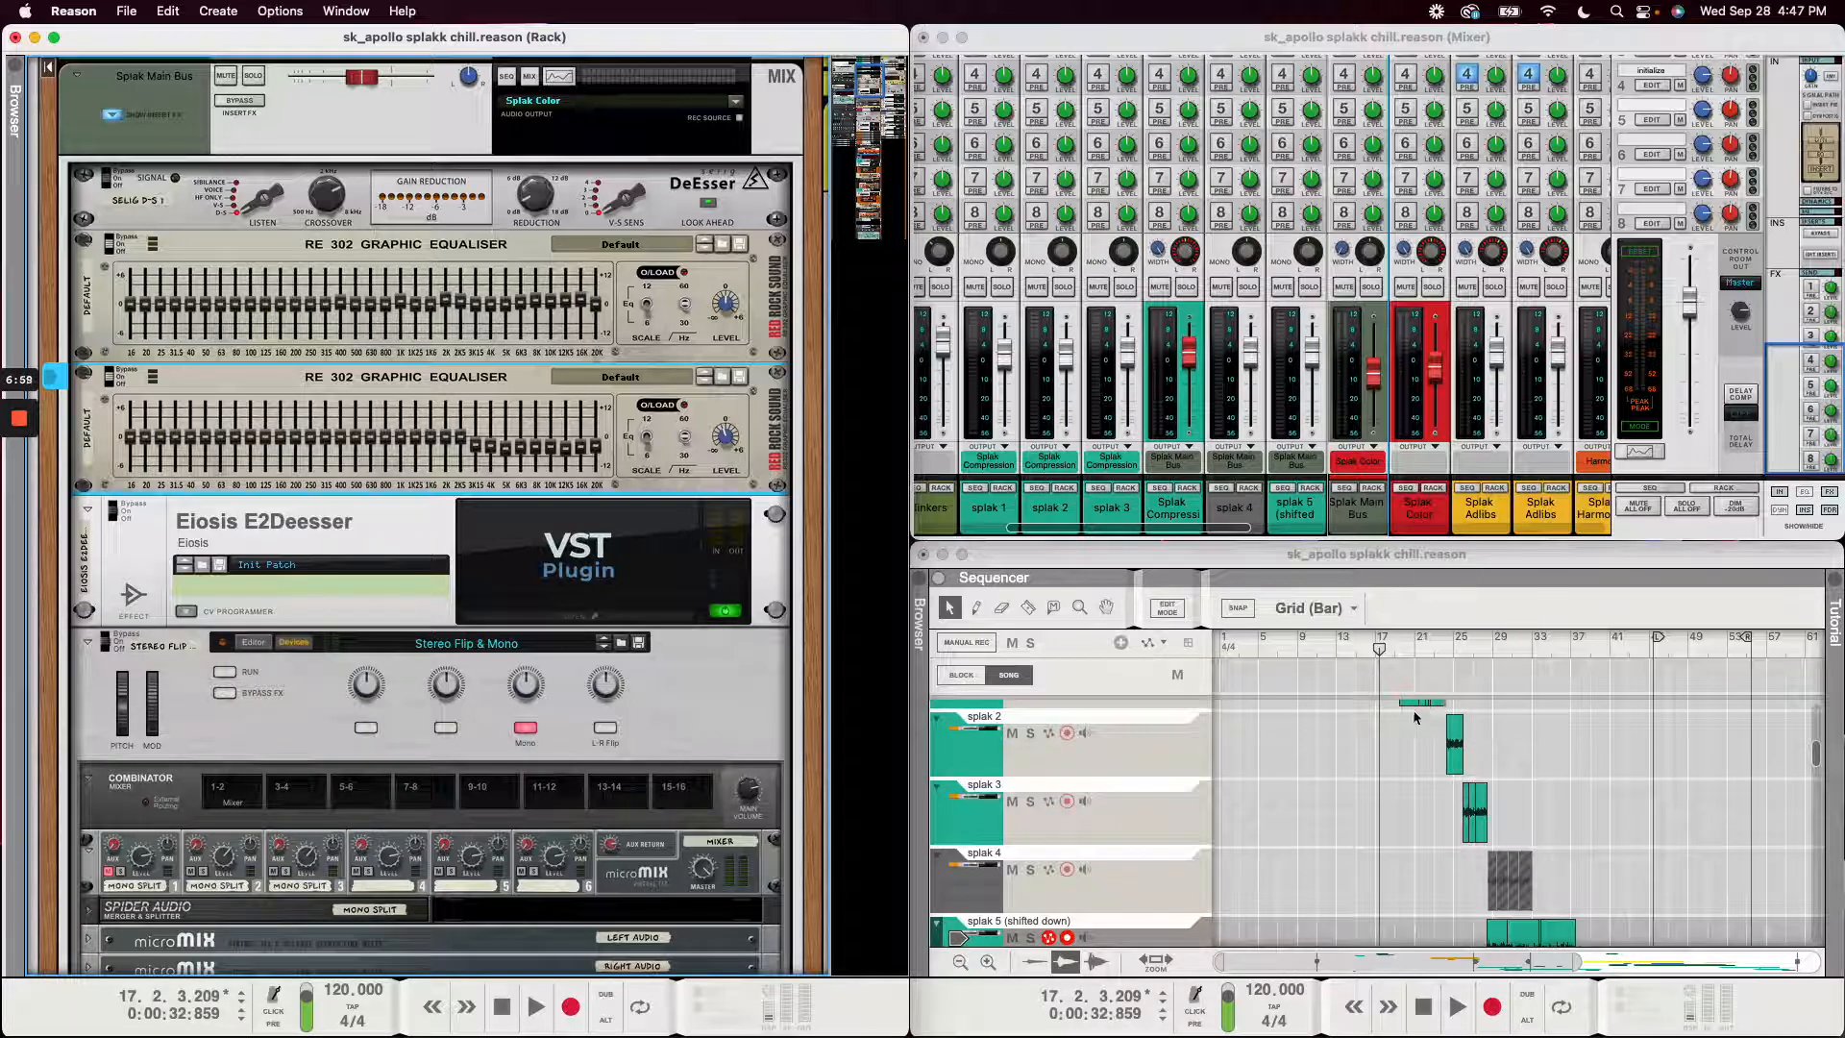
pyautogui.scroll(-5, 1418, 719)
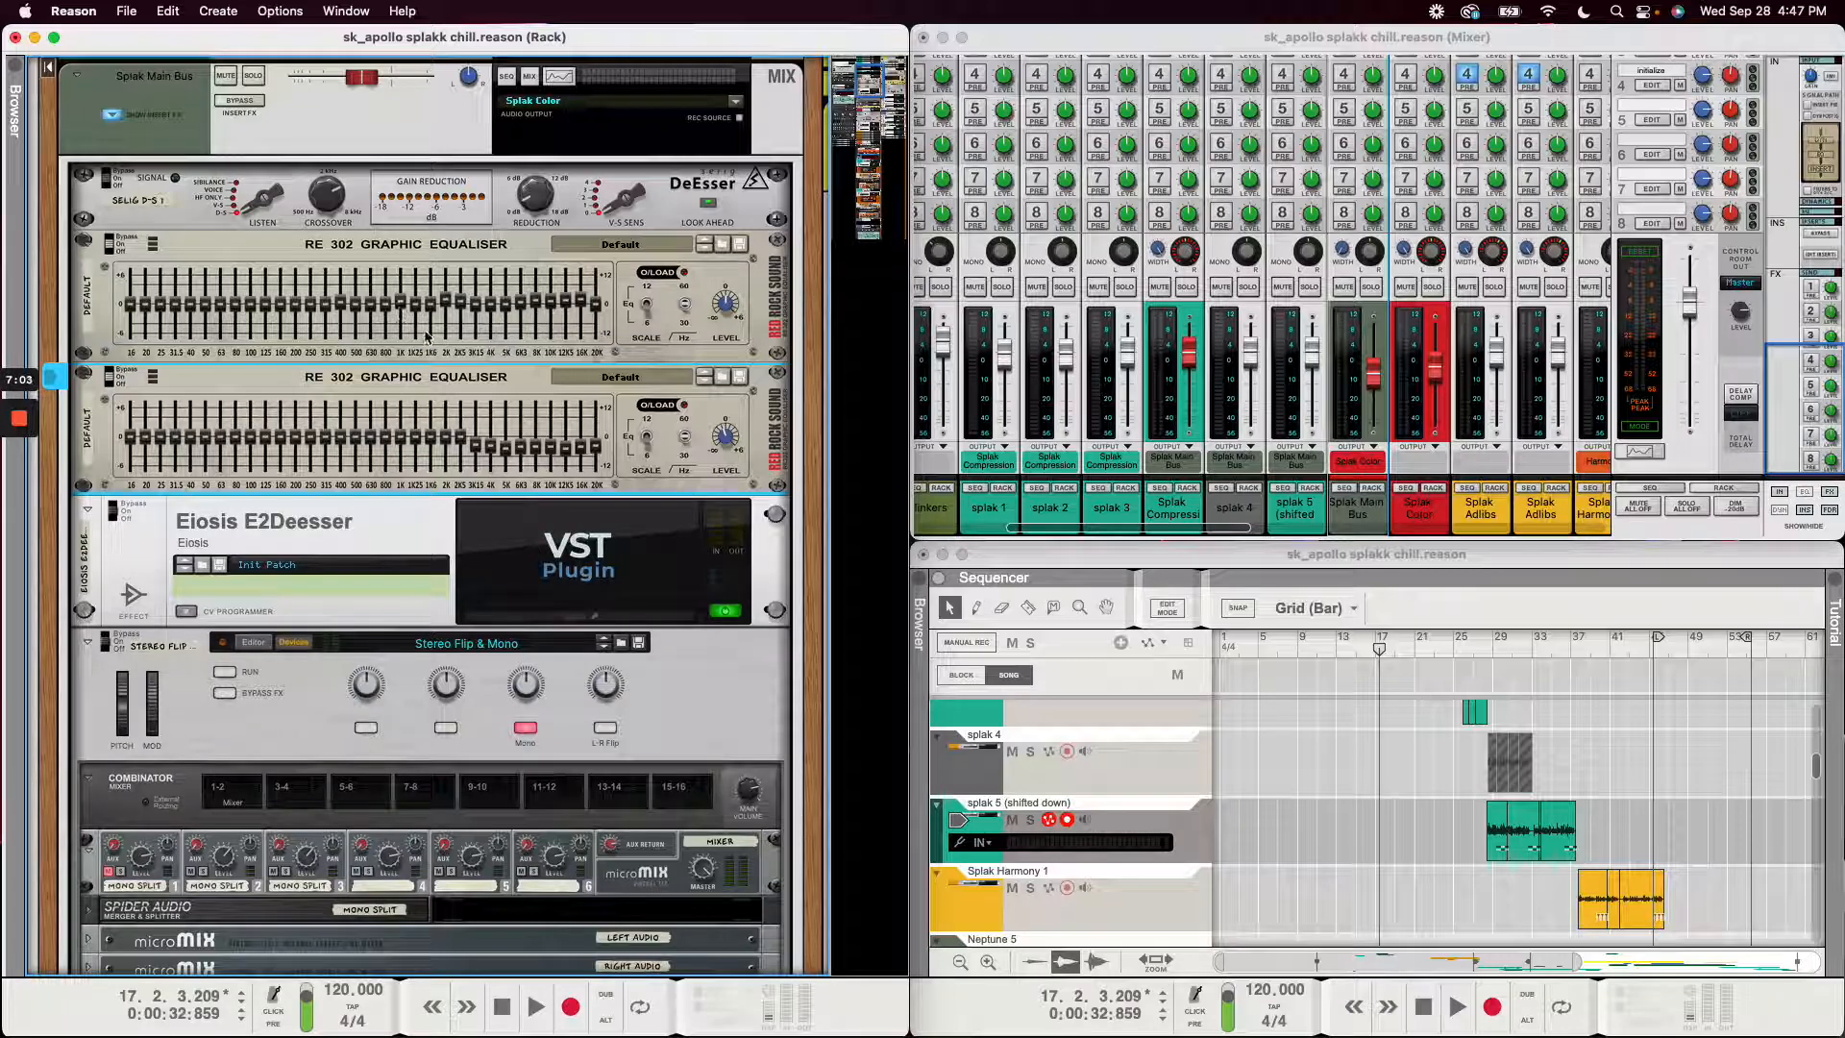
pyautogui.click(384, 251)
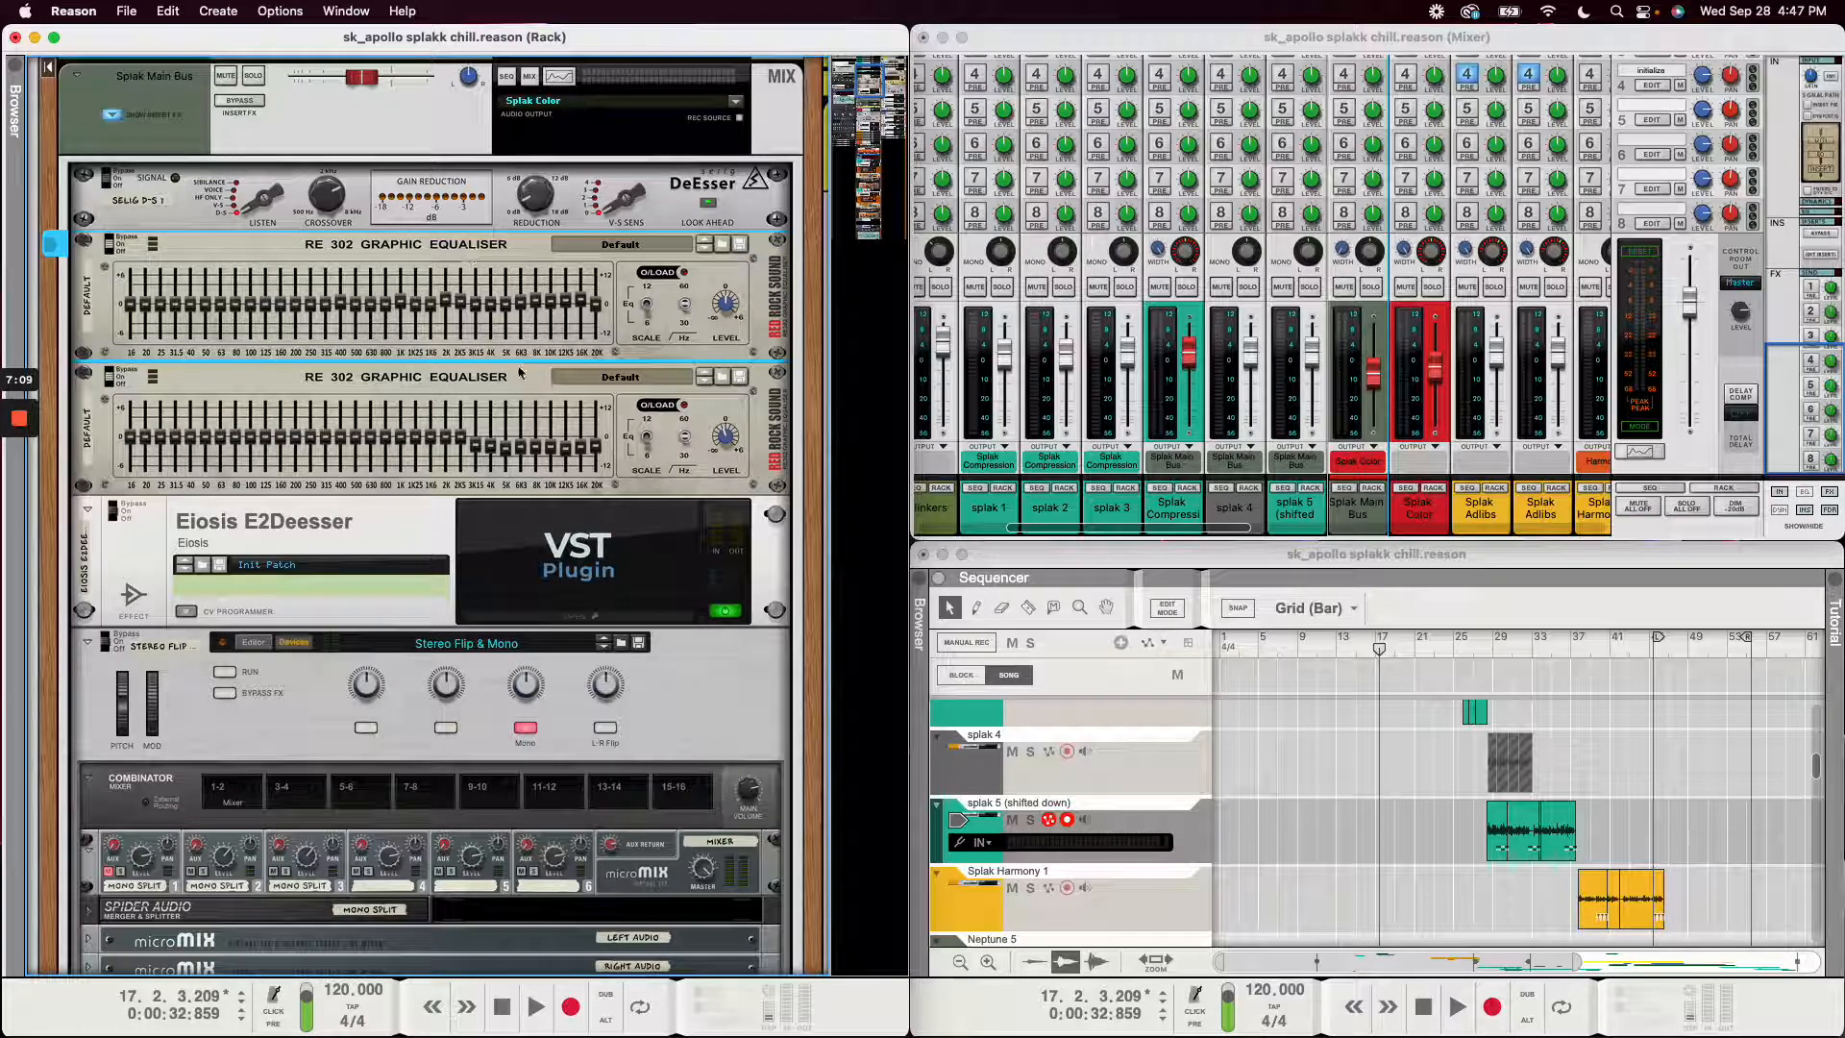
pyautogui.scroll(-5, 661, 599)
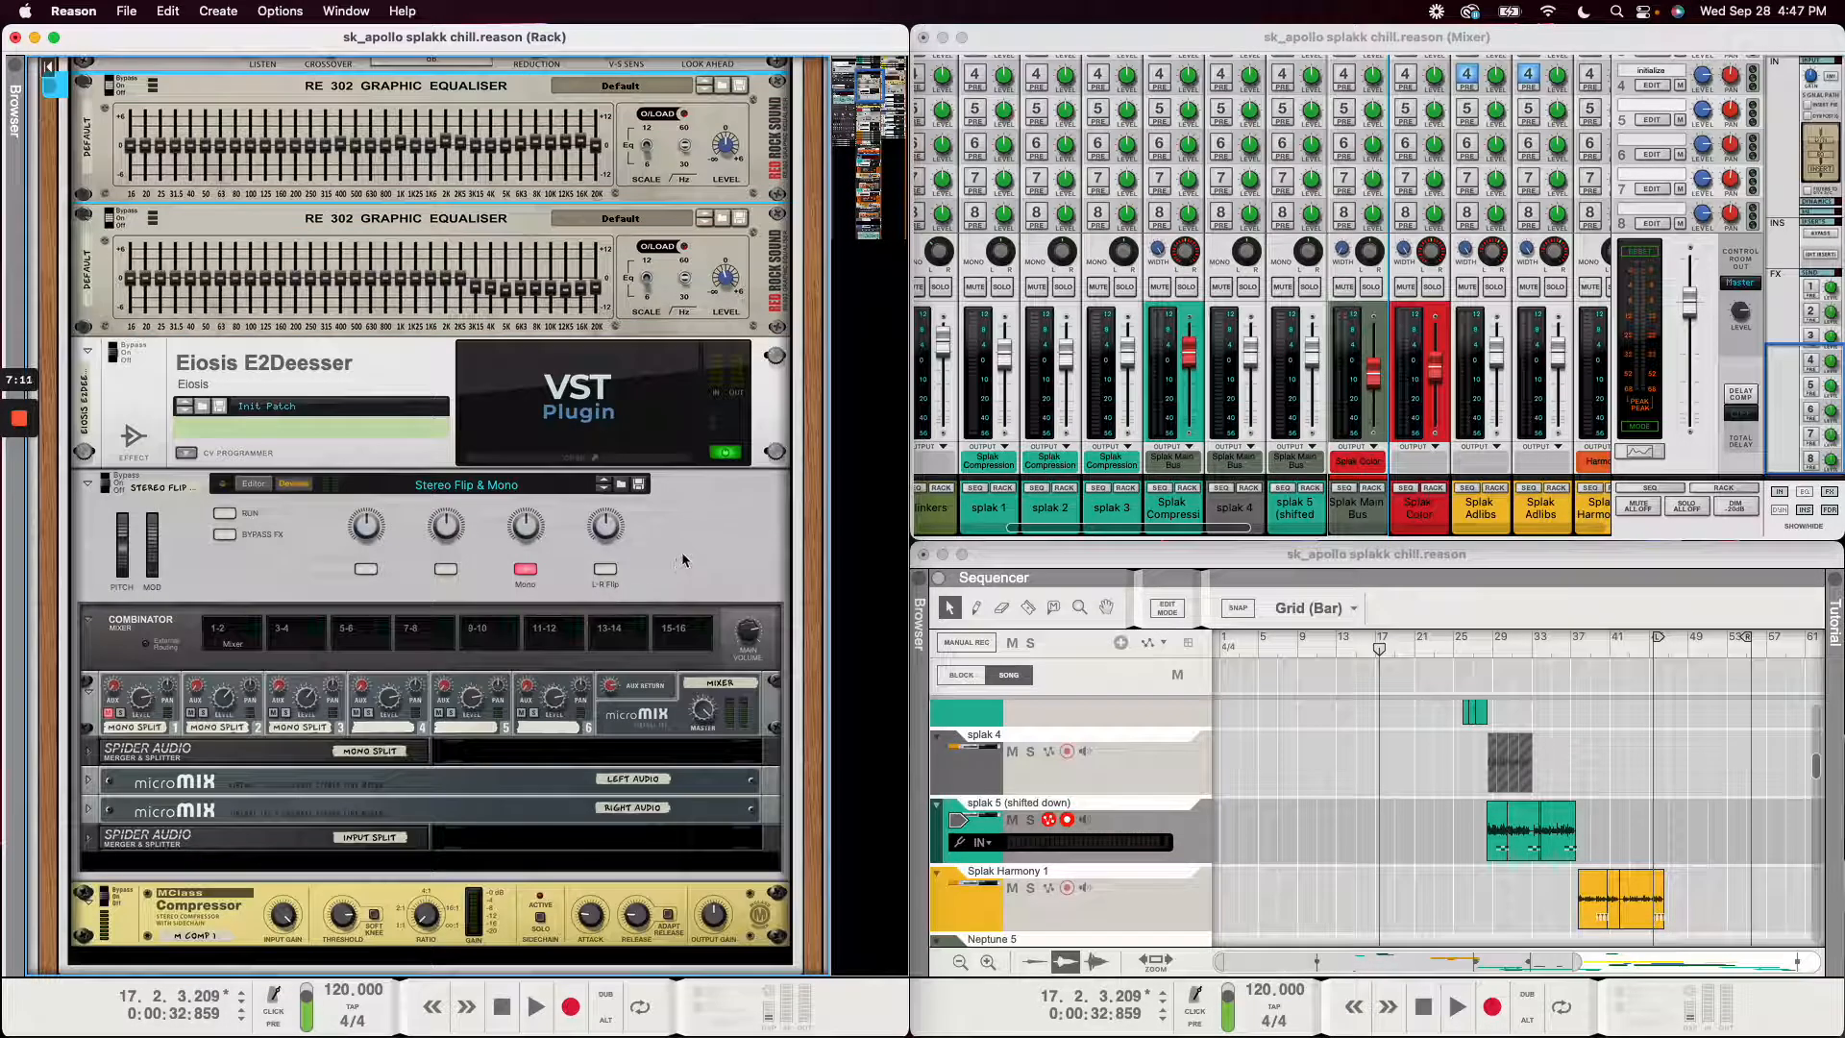
pyautogui.click(682, 554)
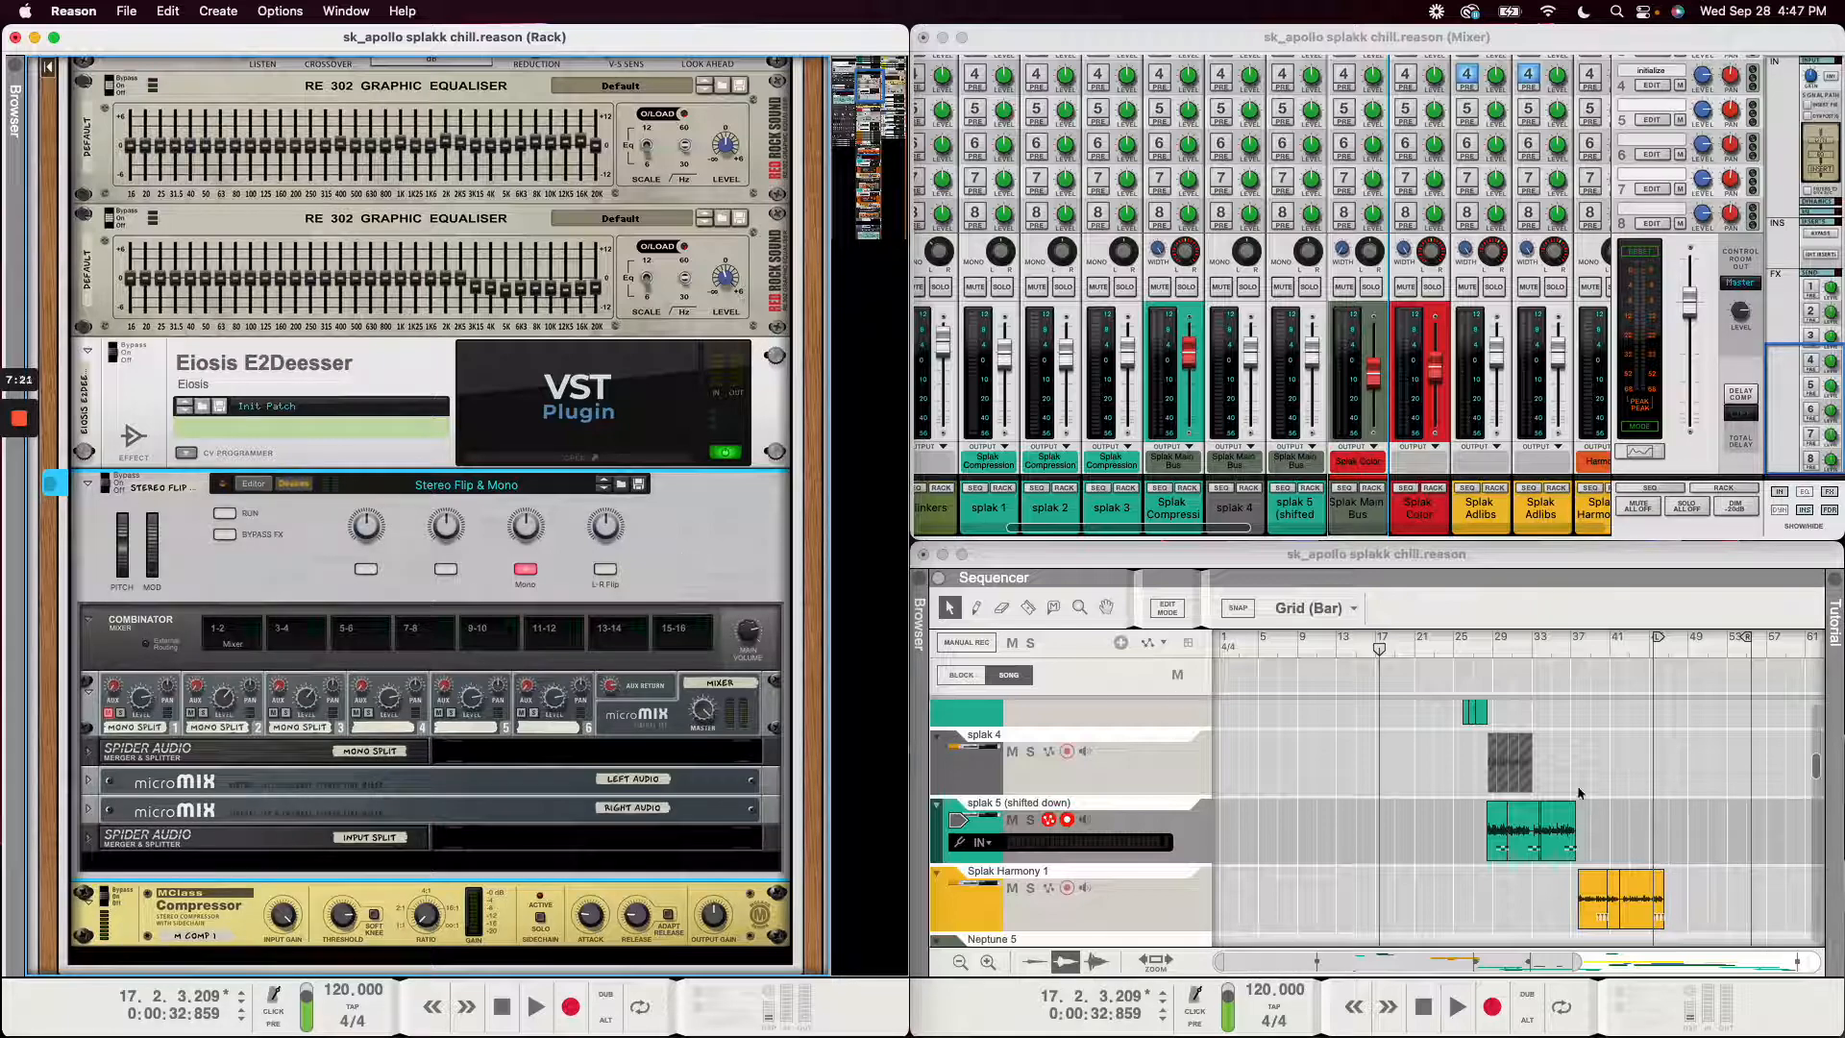
# - Select all clips on Splak Harmony 1 and Splak Harmony 2 and show the later bars of the arrangement
pyautogui.scroll(-1, 1595, 786)
pyautogui.scroll(-3, 1595, 786)
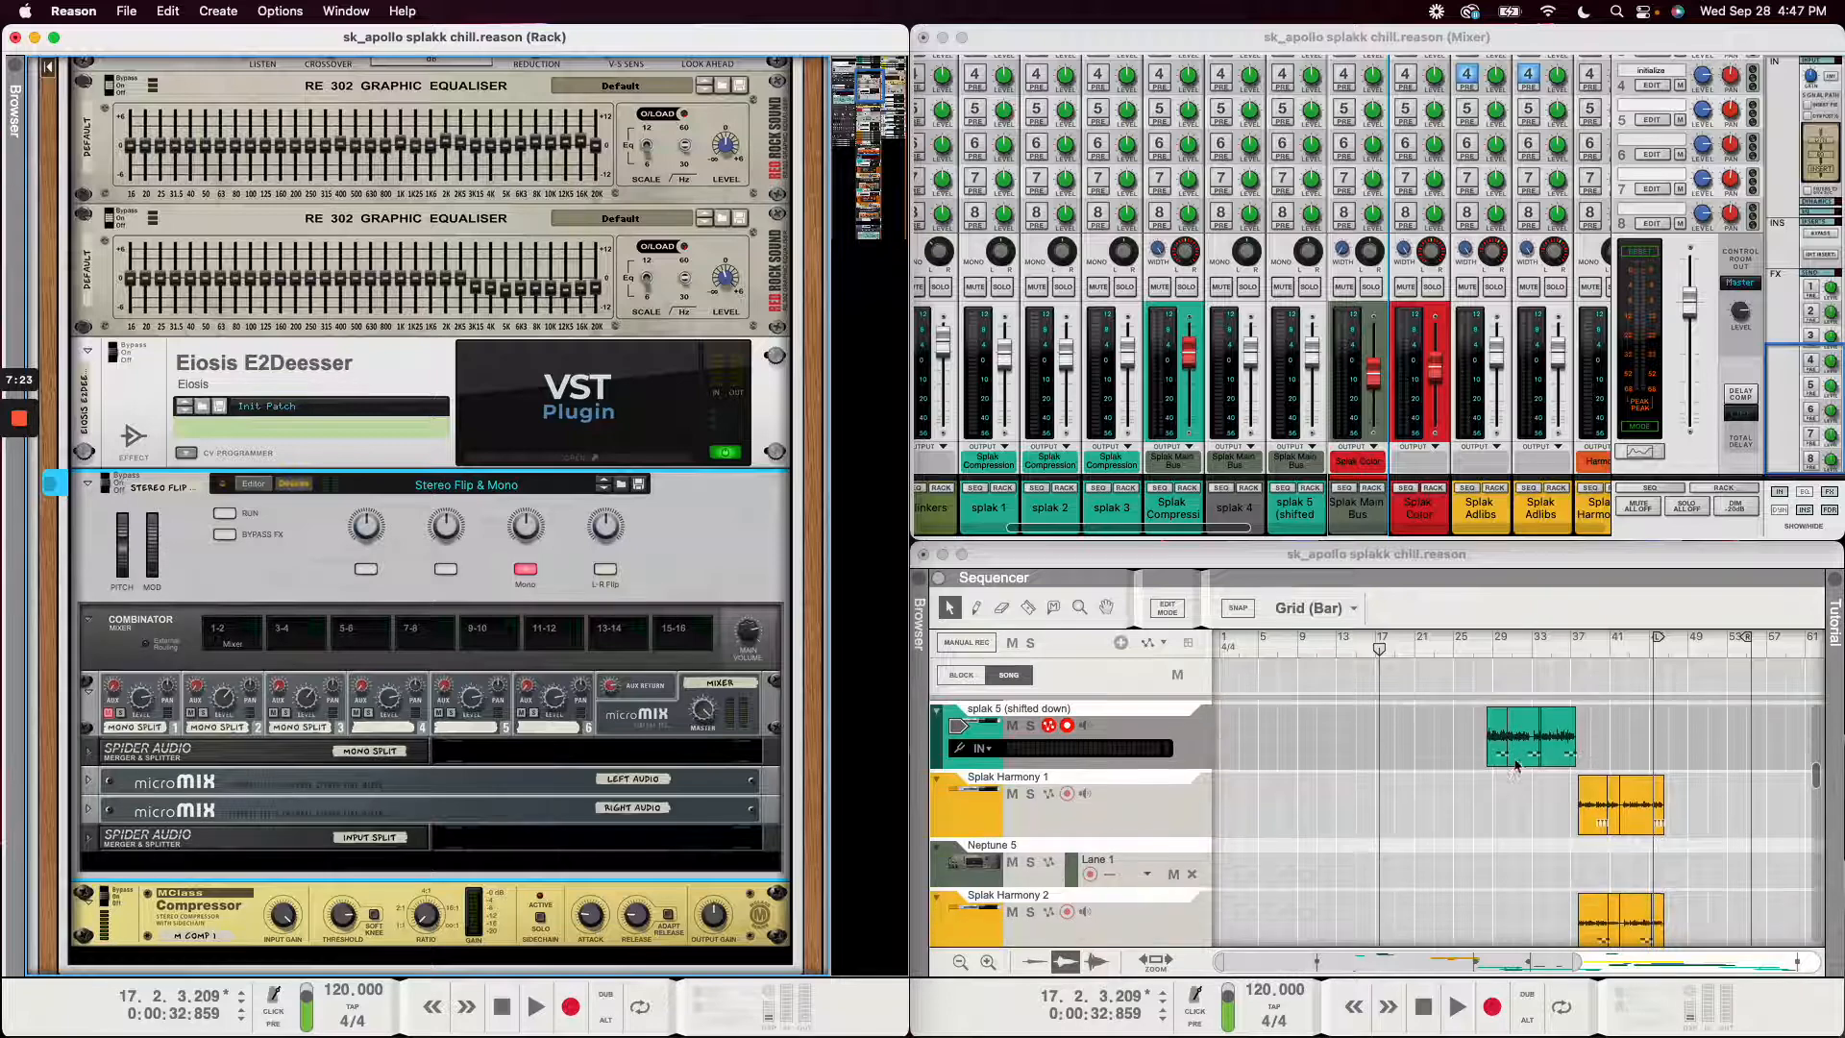
pyautogui.scroll(-1, 1523, 822)
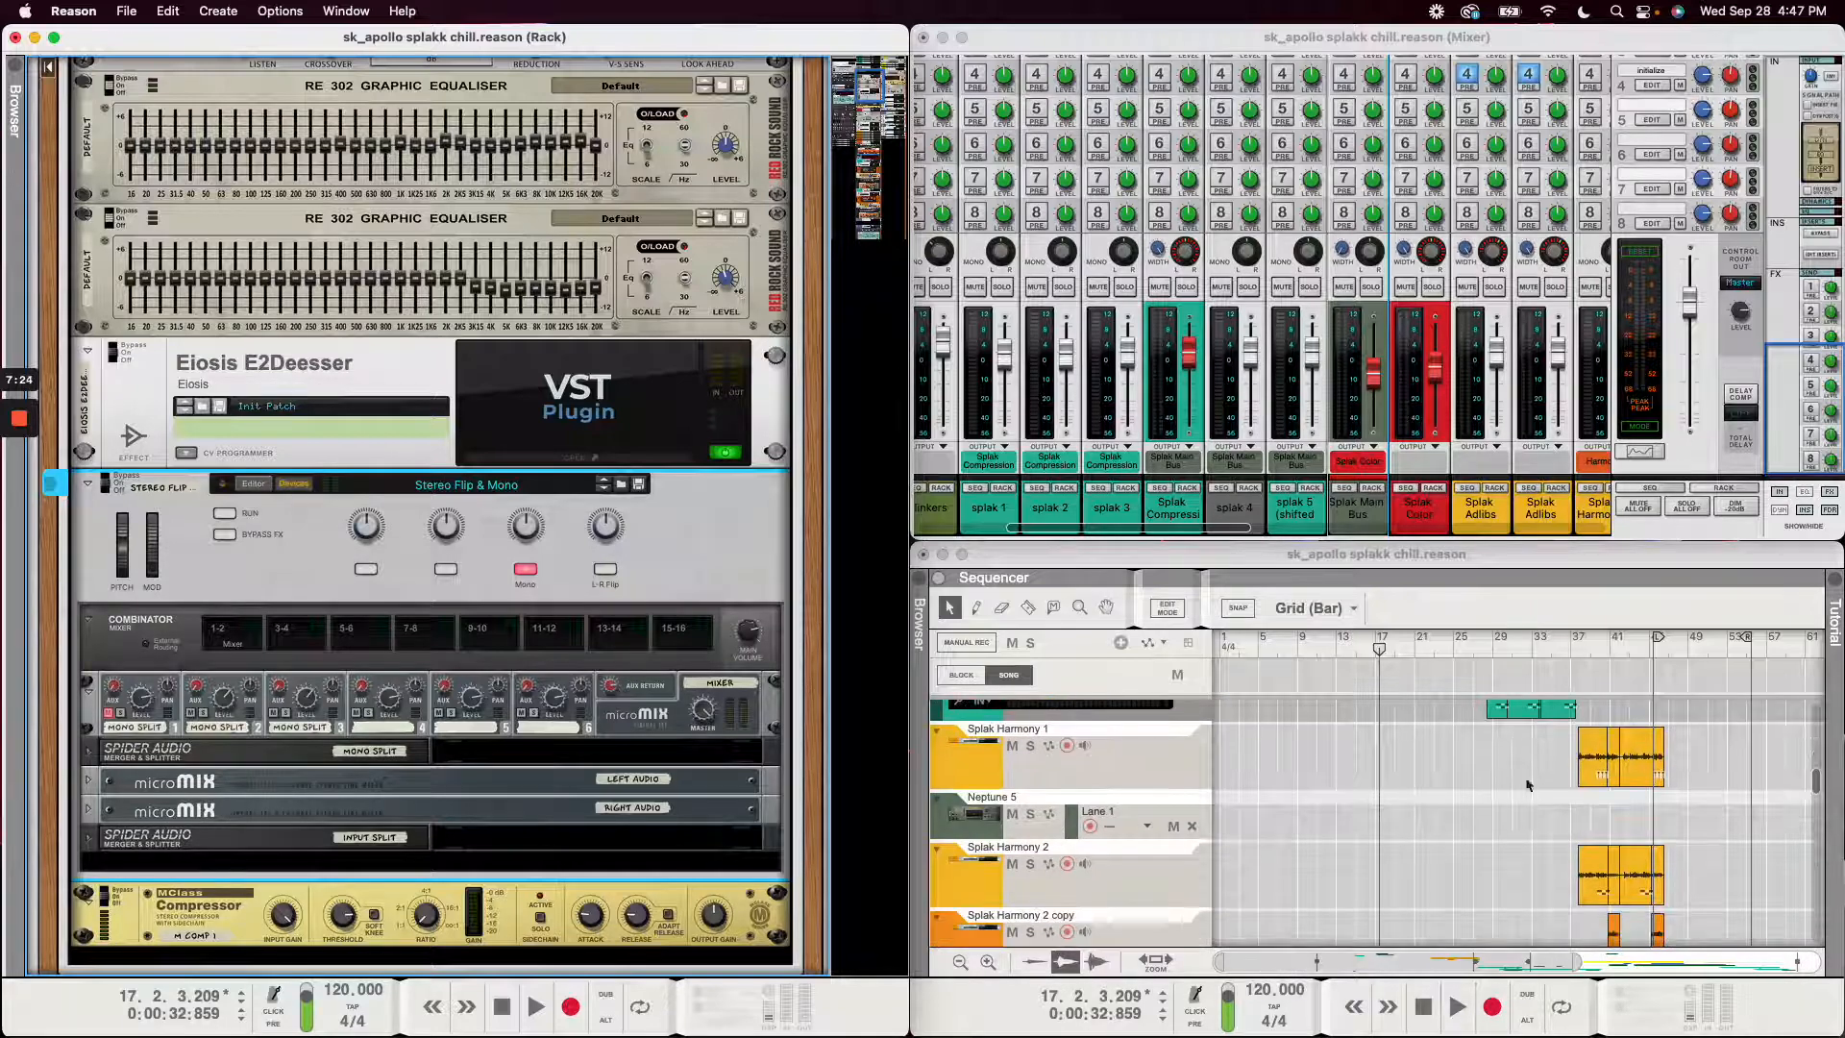
pyautogui.moveTo(1496, 726); pyautogui.dragTo(1699, 890)
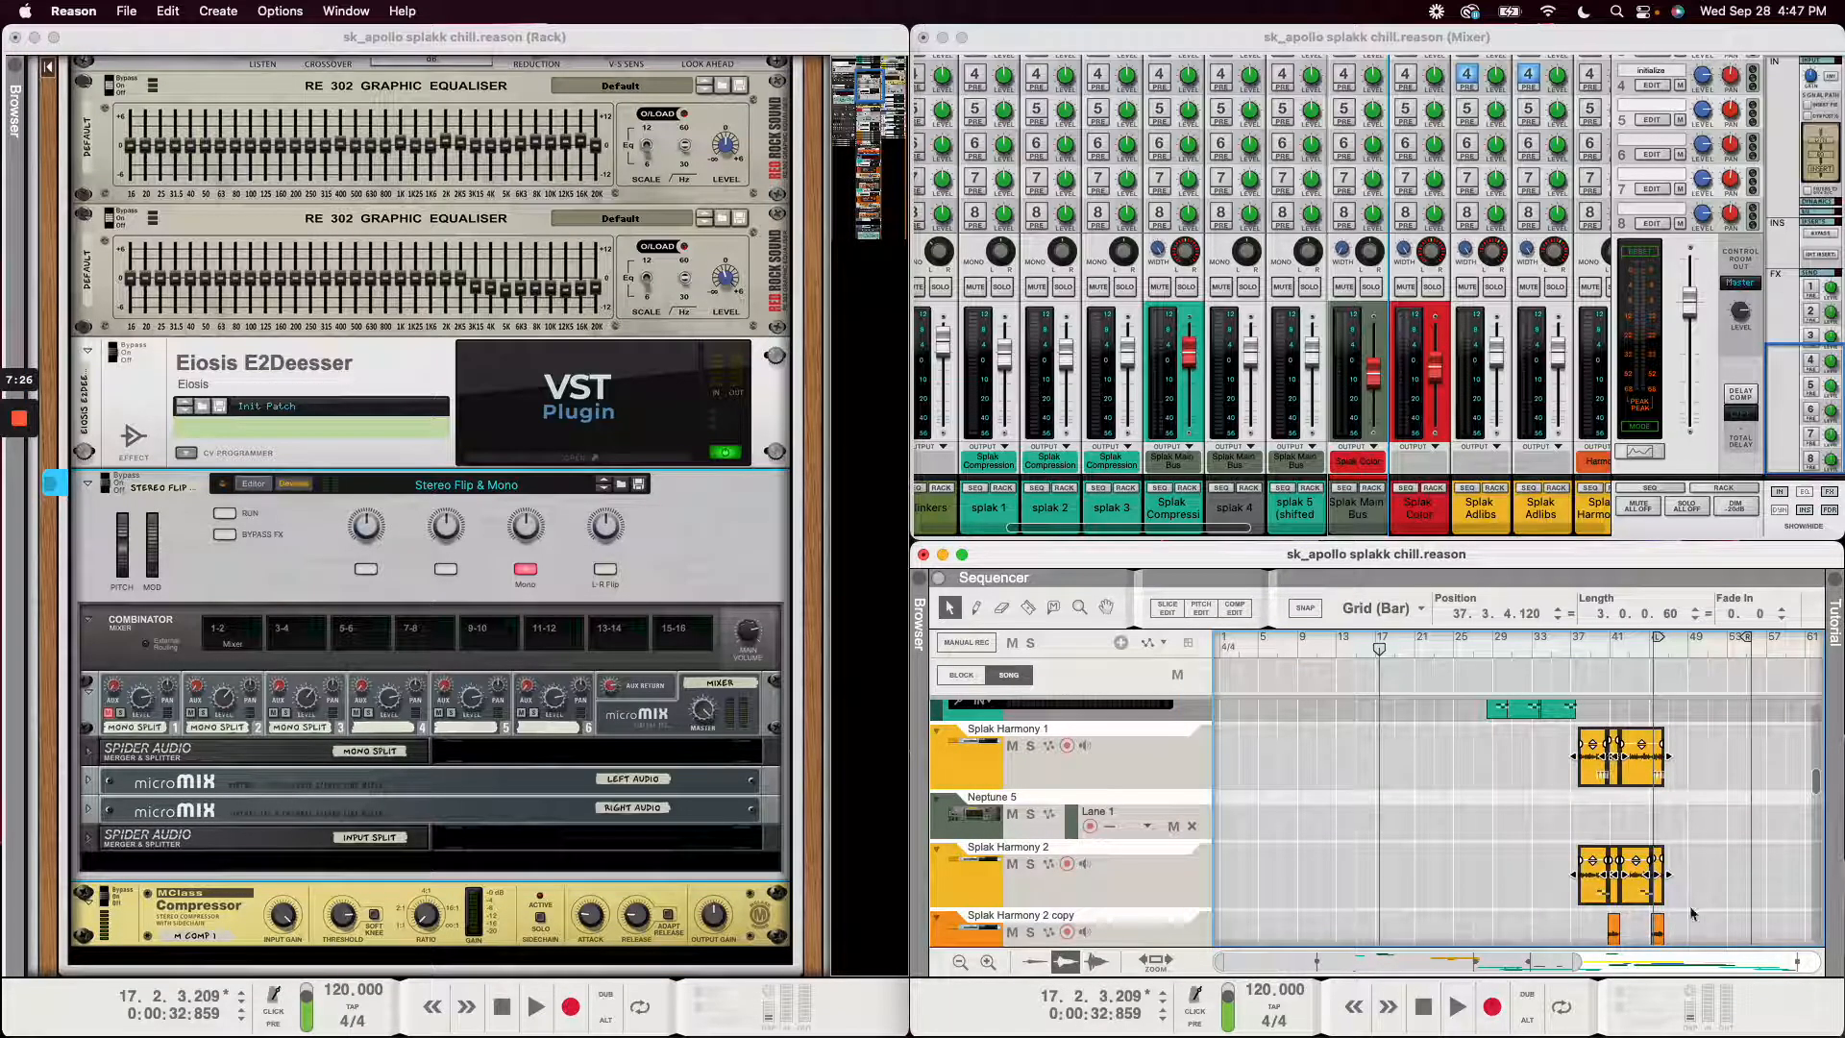
pyautogui.moveTo(1501, 963); pyautogui.dragTo(1602, 962)
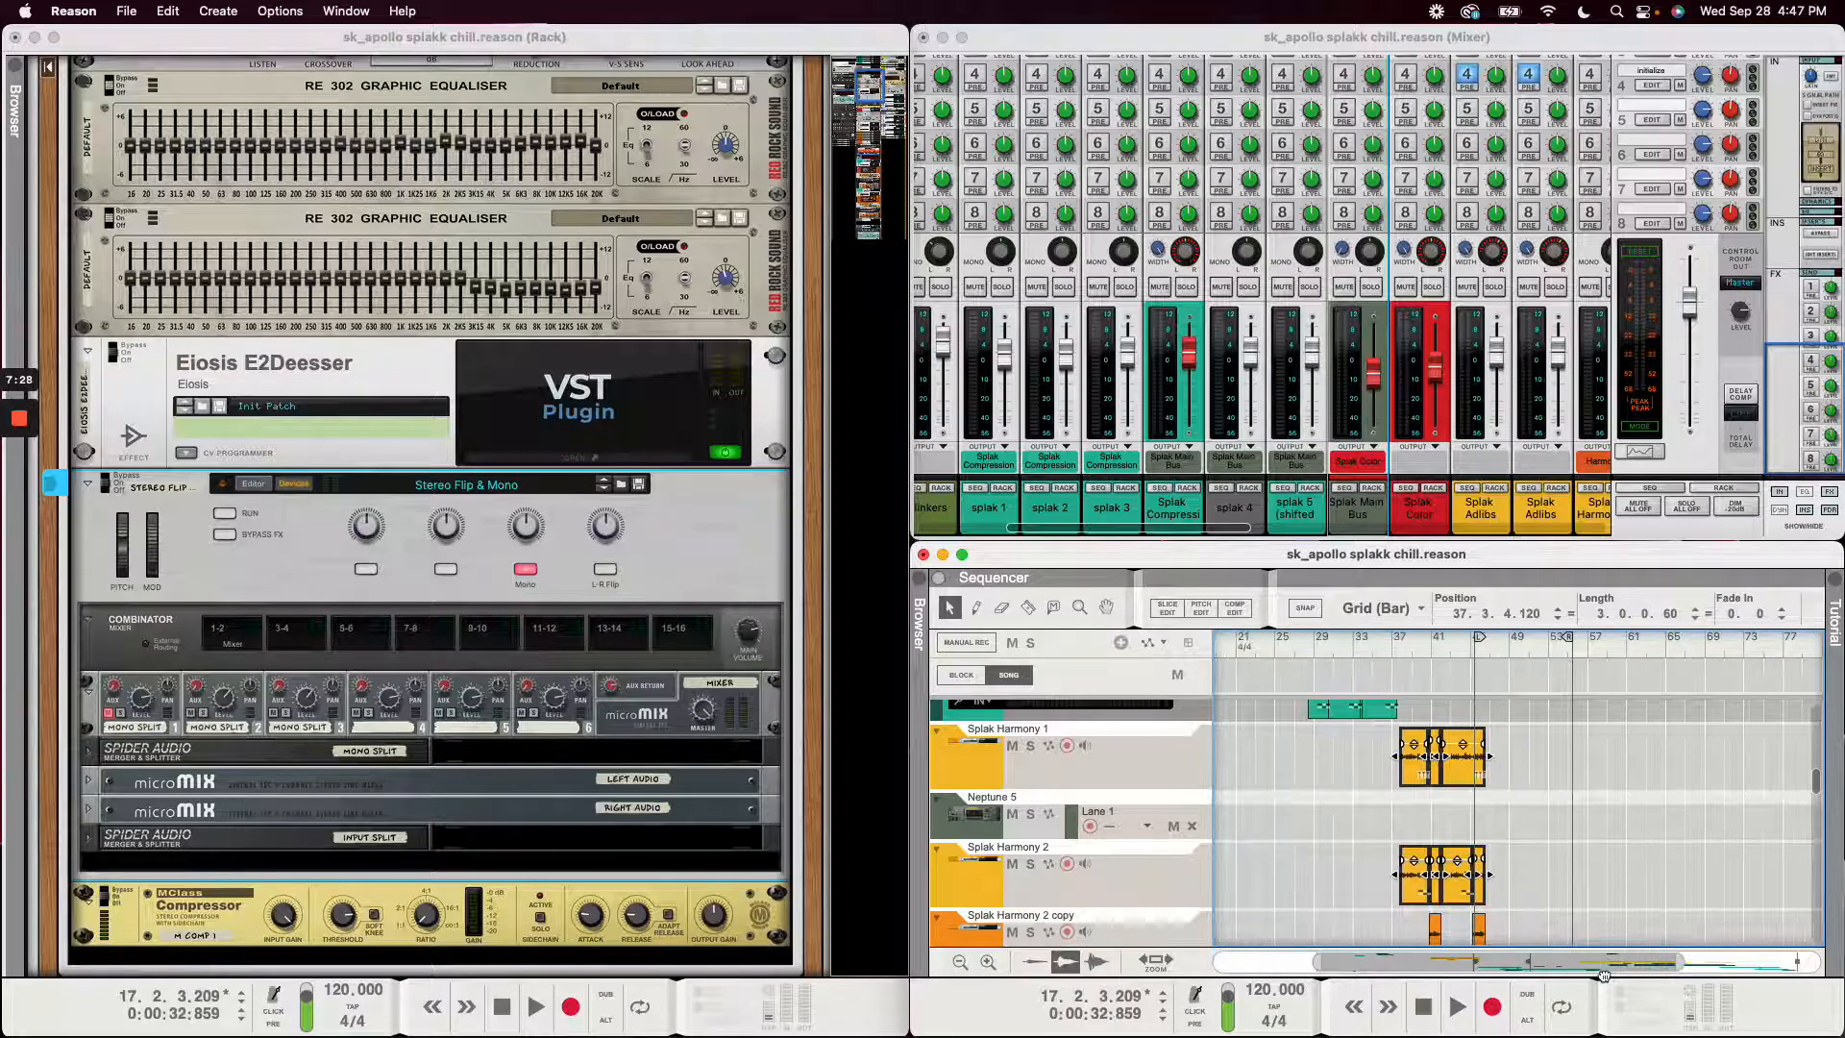
pyautogui.scroll(-1, 1537, 798)
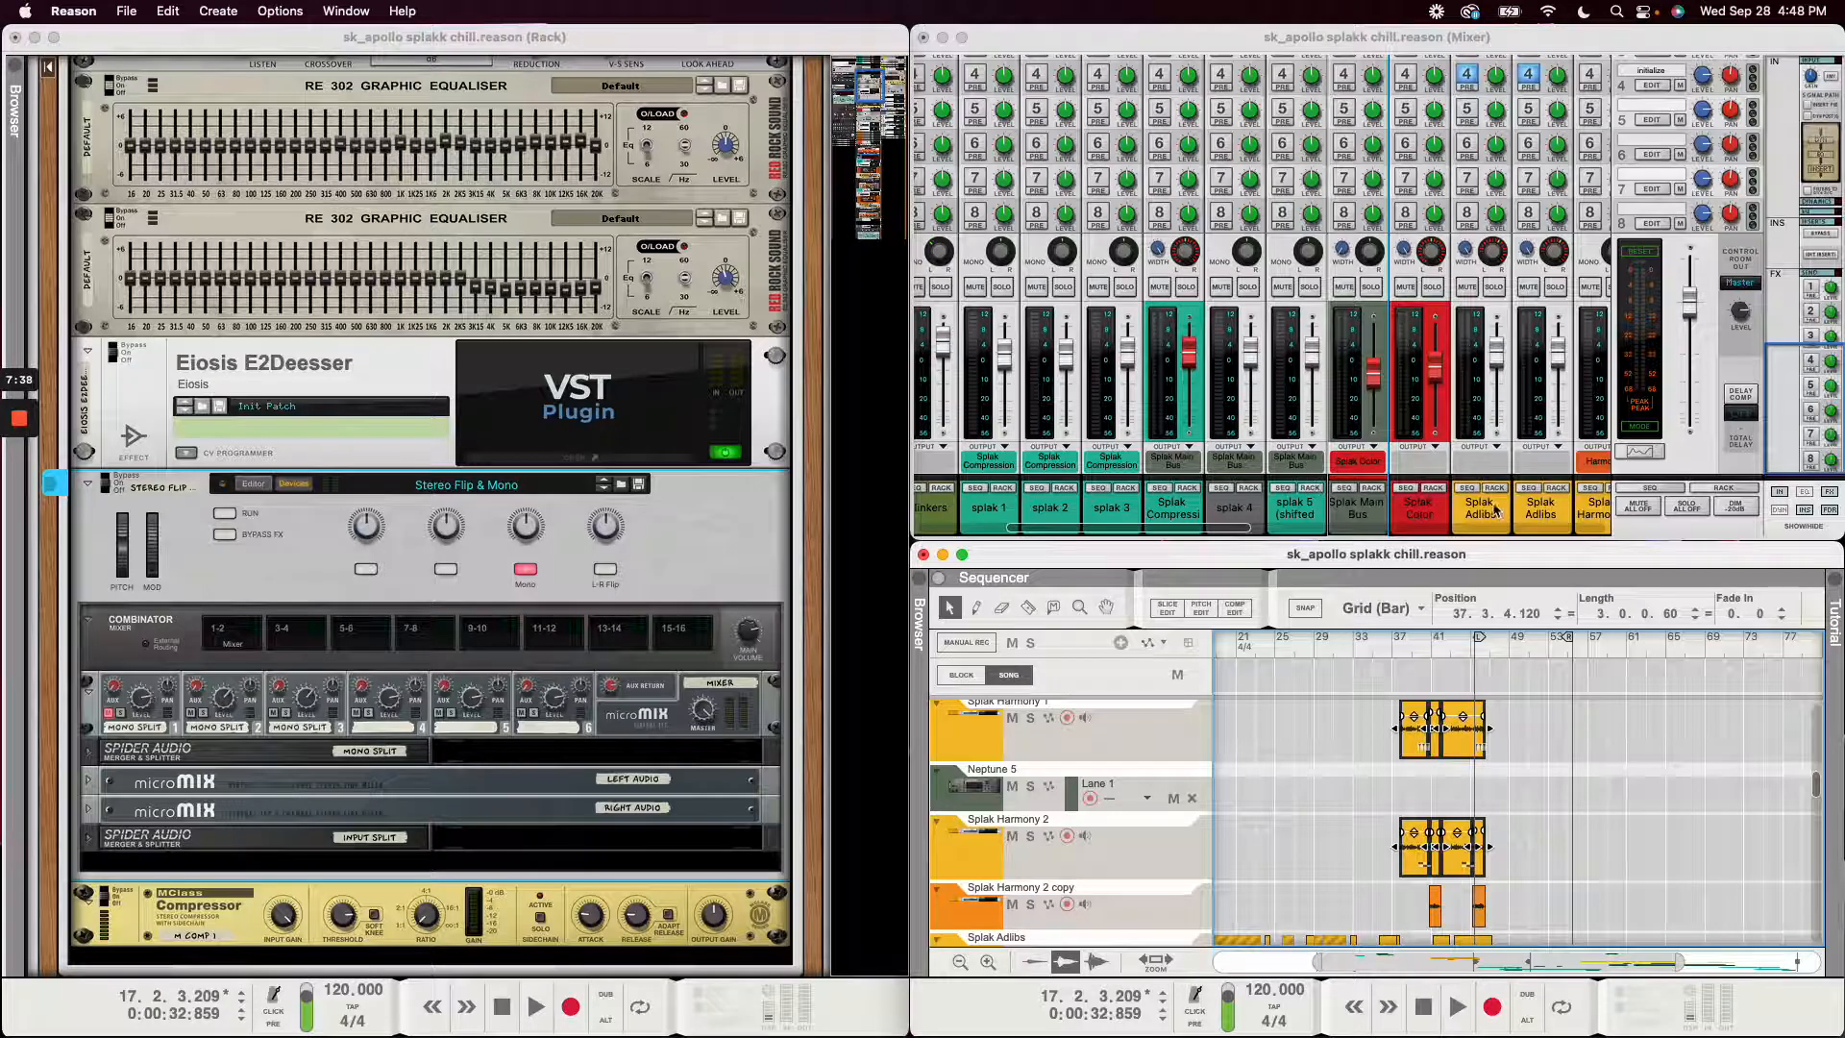
# - Examine the Splak Color, adlib and harmony channels in the mixer and compare the harmony clips with the earlier tracks
pyautogui.click(1224, 531)
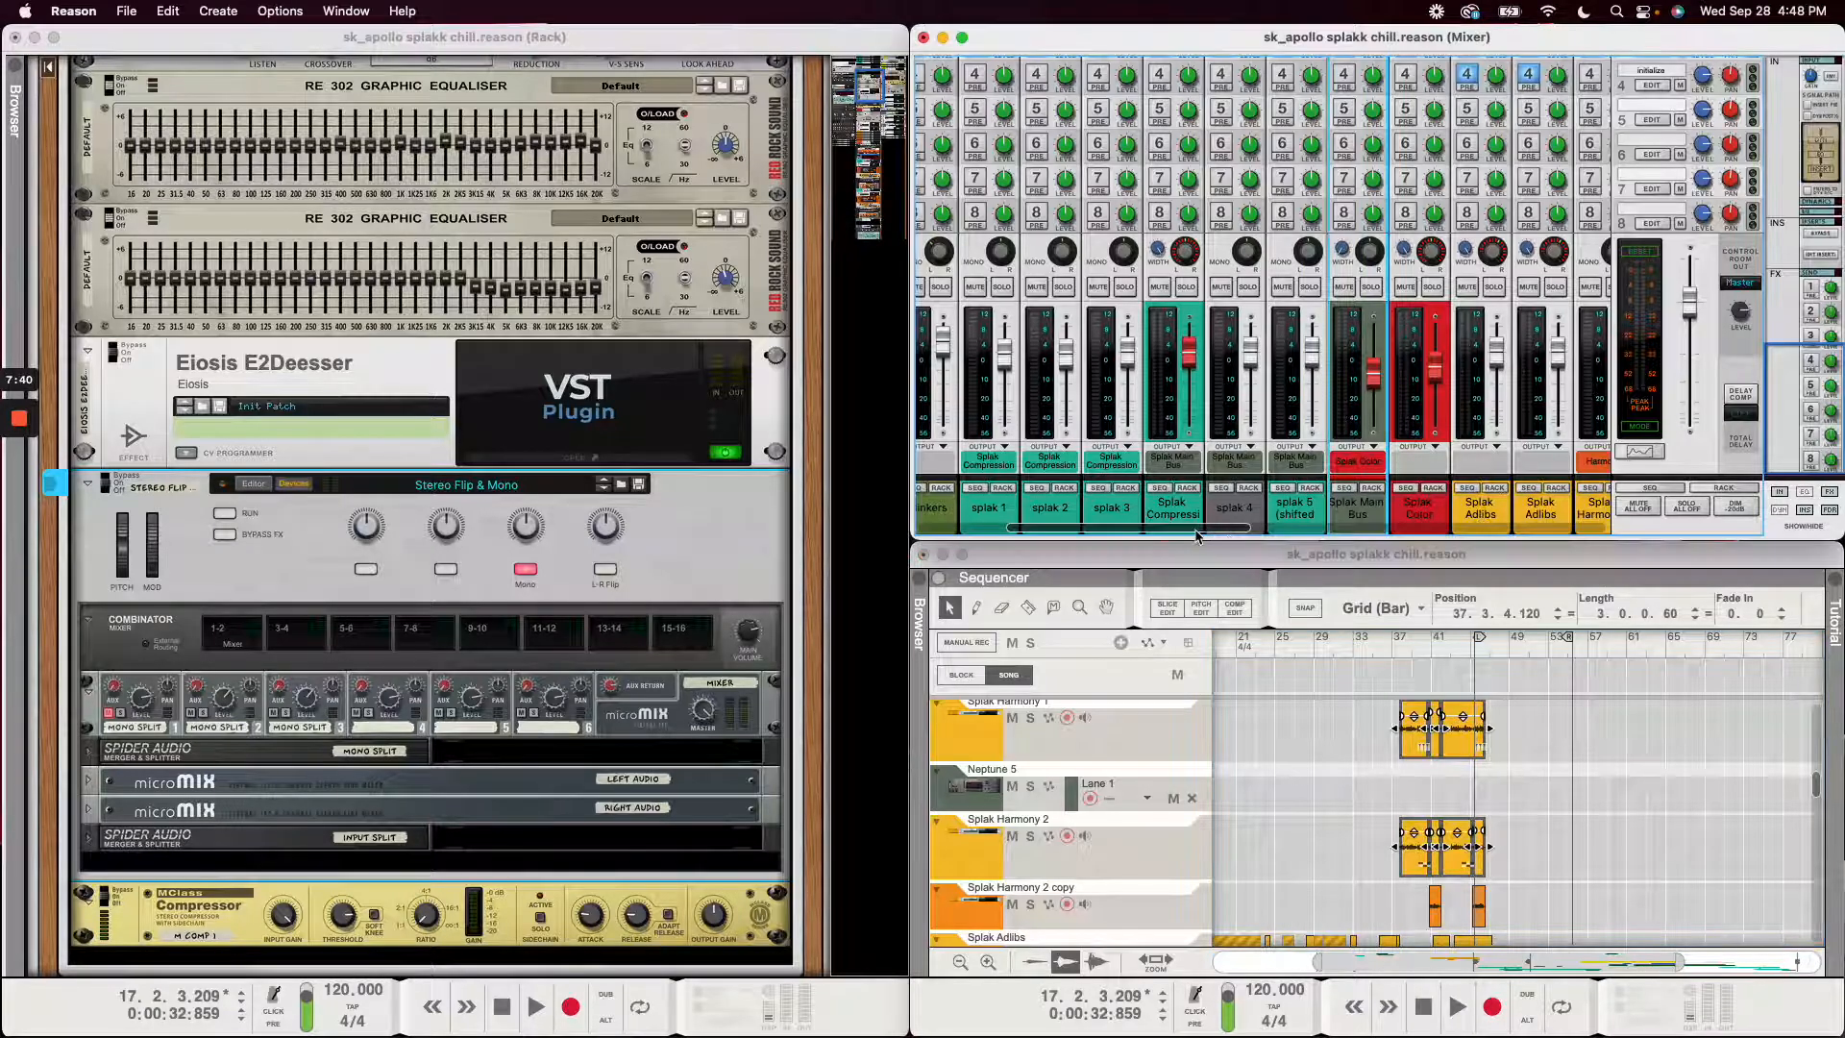
pyautogui.hscroll(5, 1196, 535)
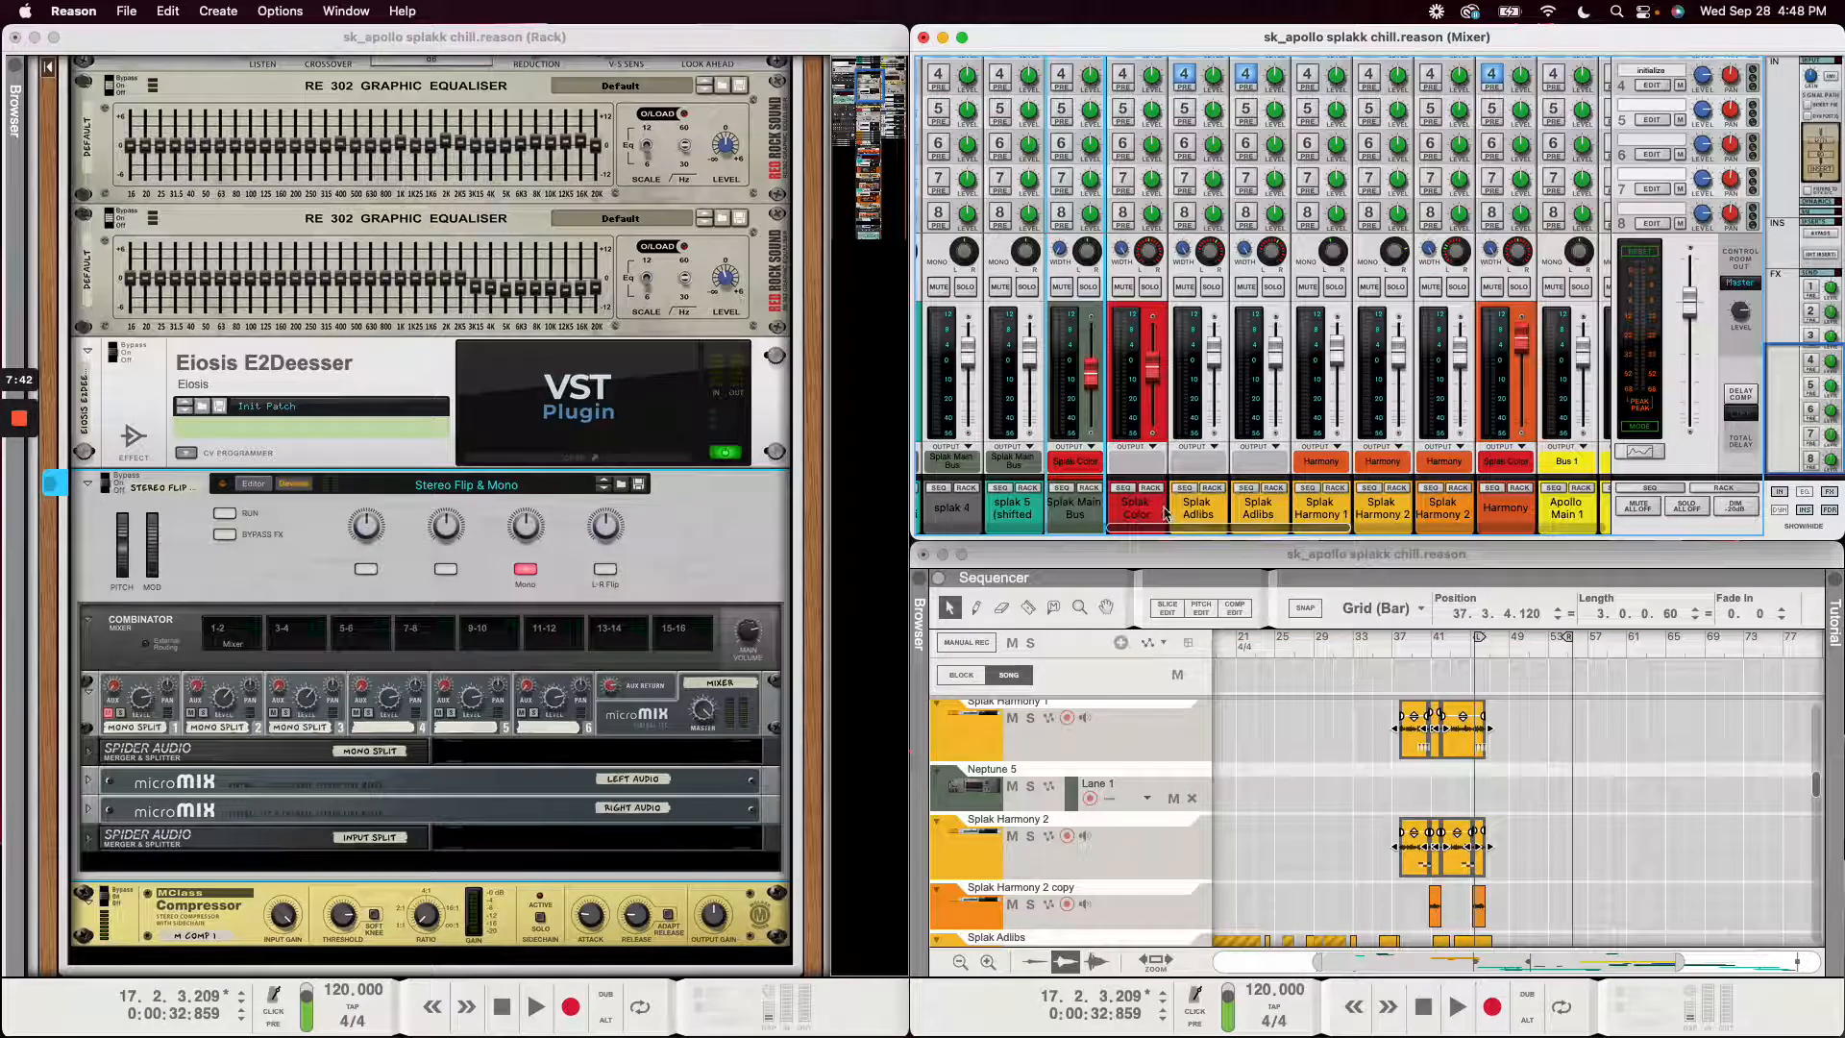
pyautogui.scroll(5, 1453, 810)
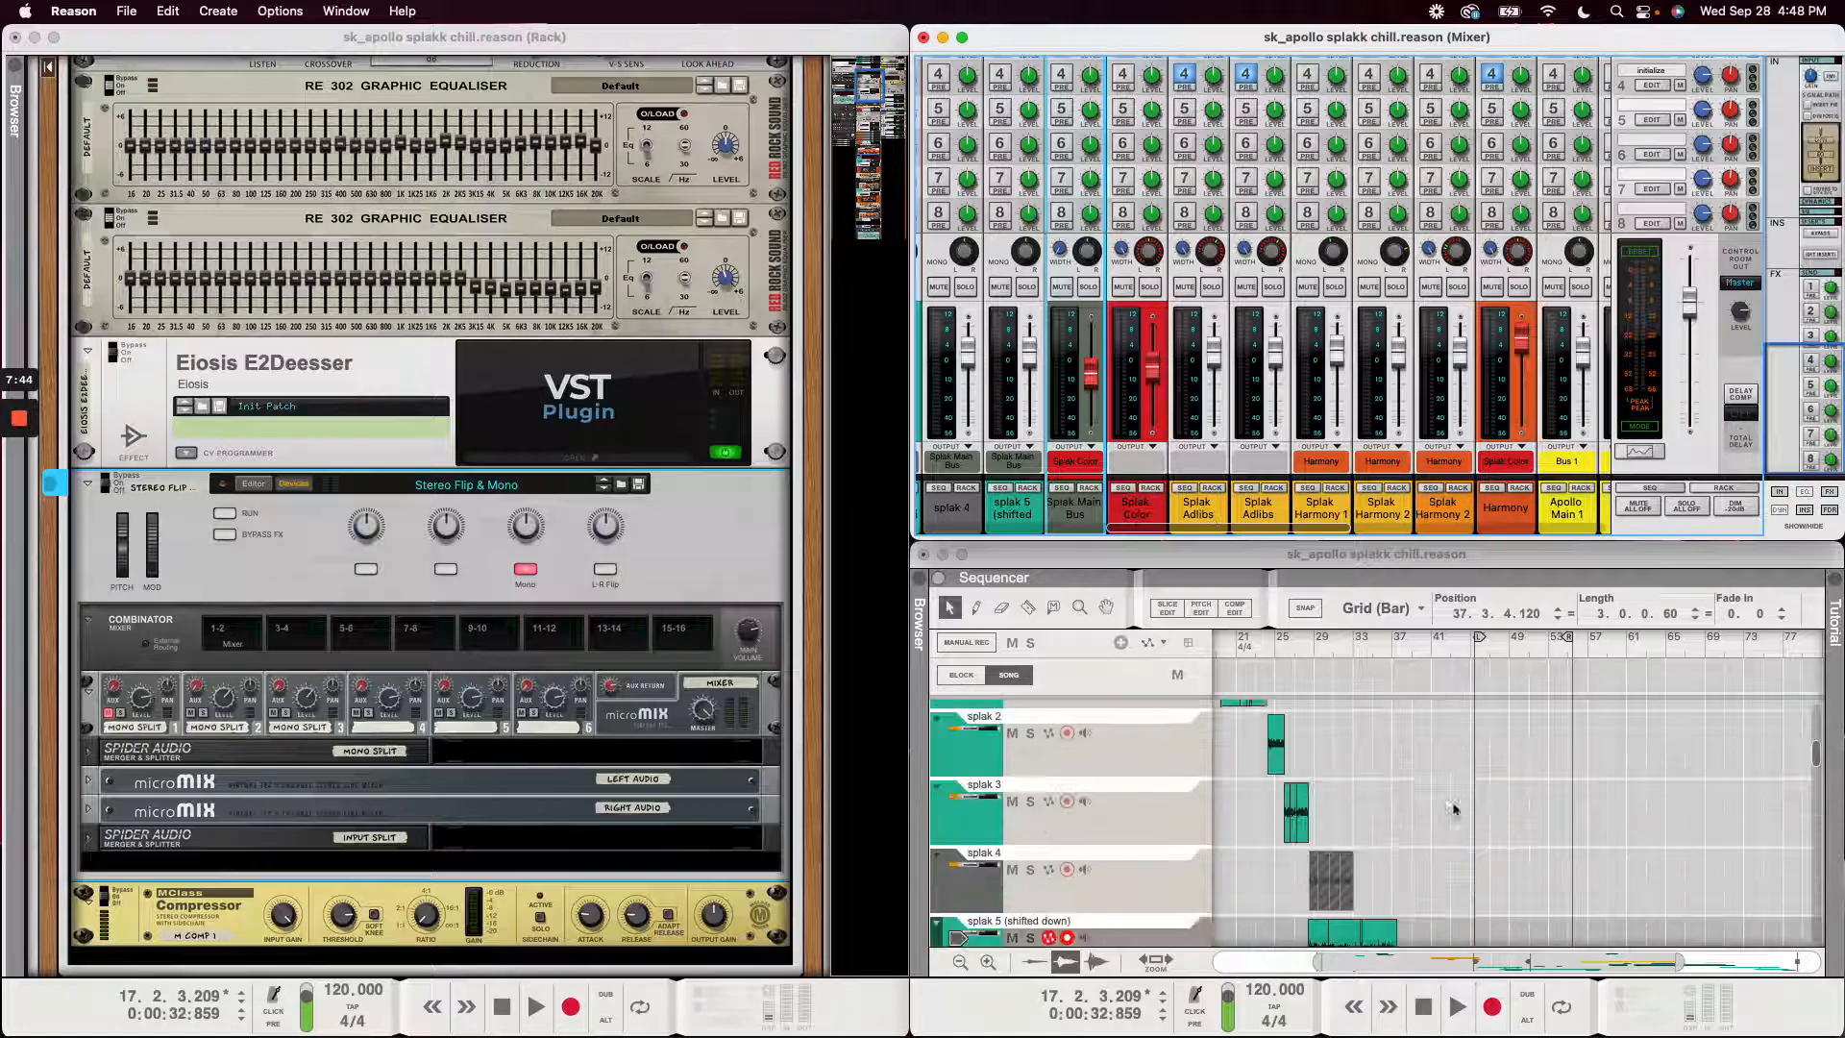
pyautogui.scroll(5, 1454, 810)
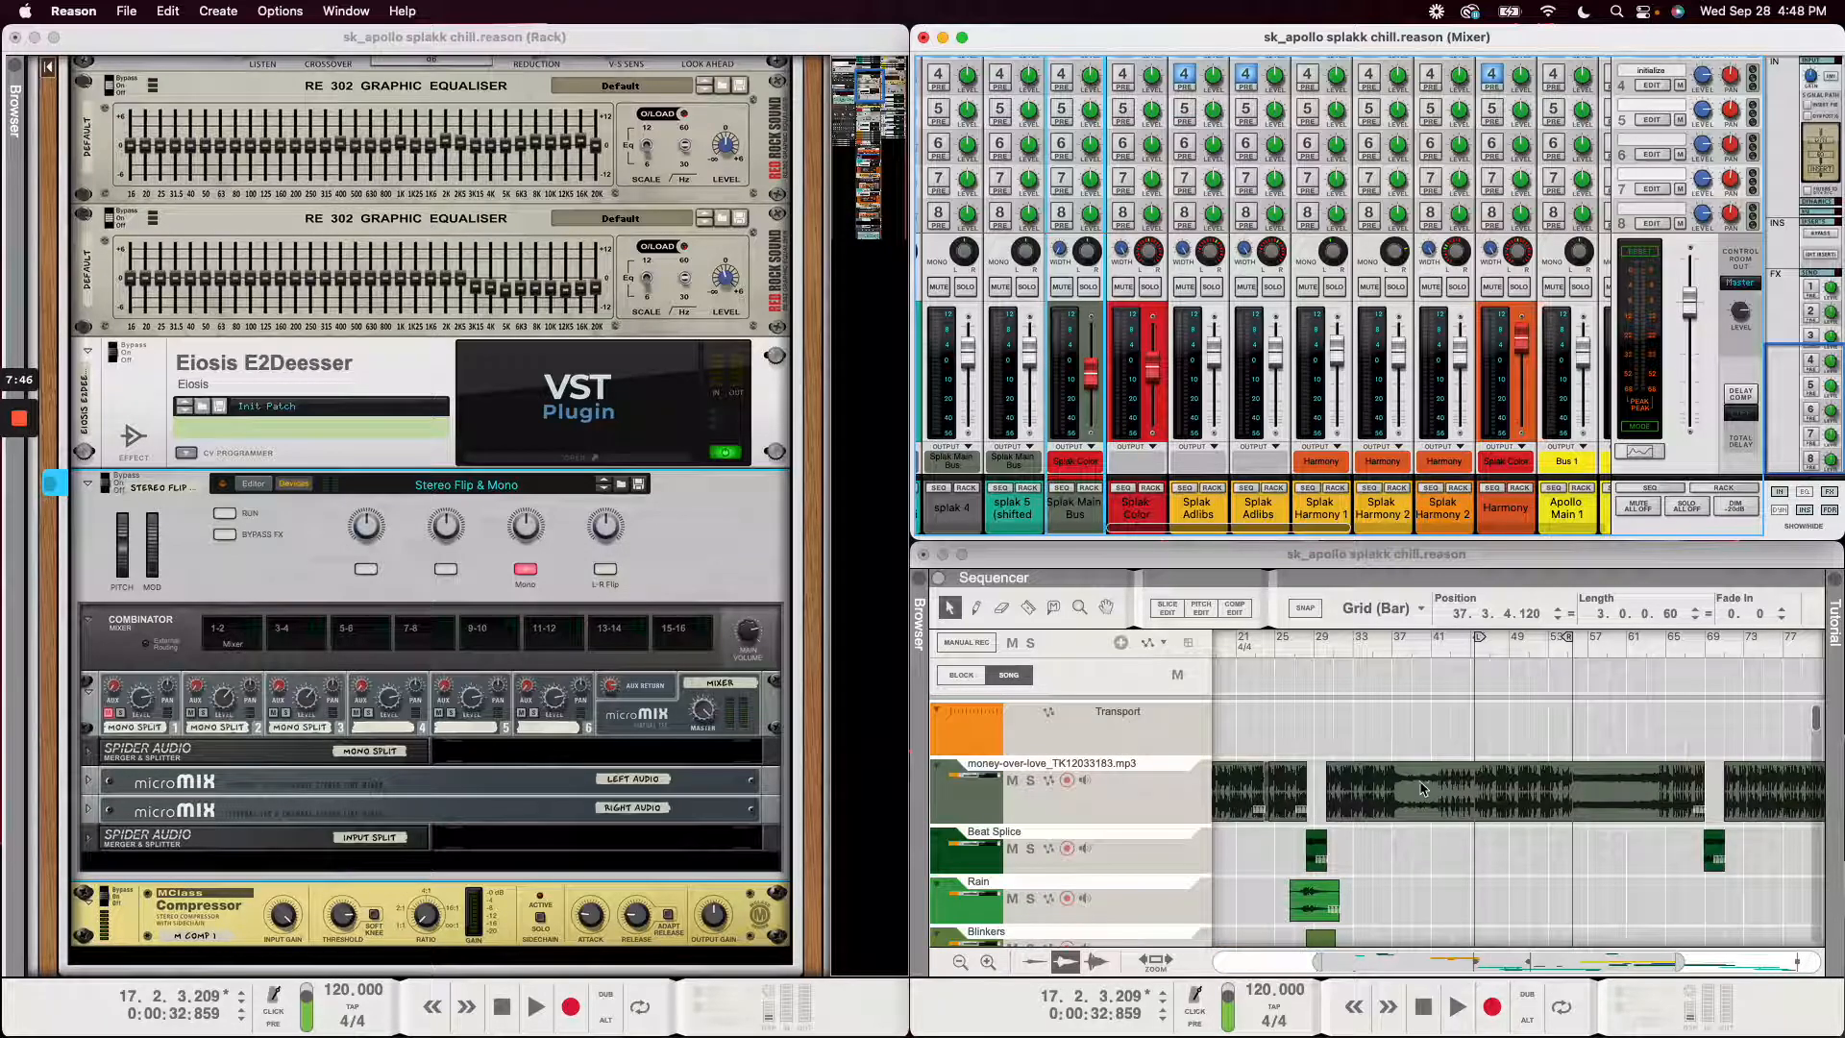
pyautogui.scroll(-10, 1422, 788)
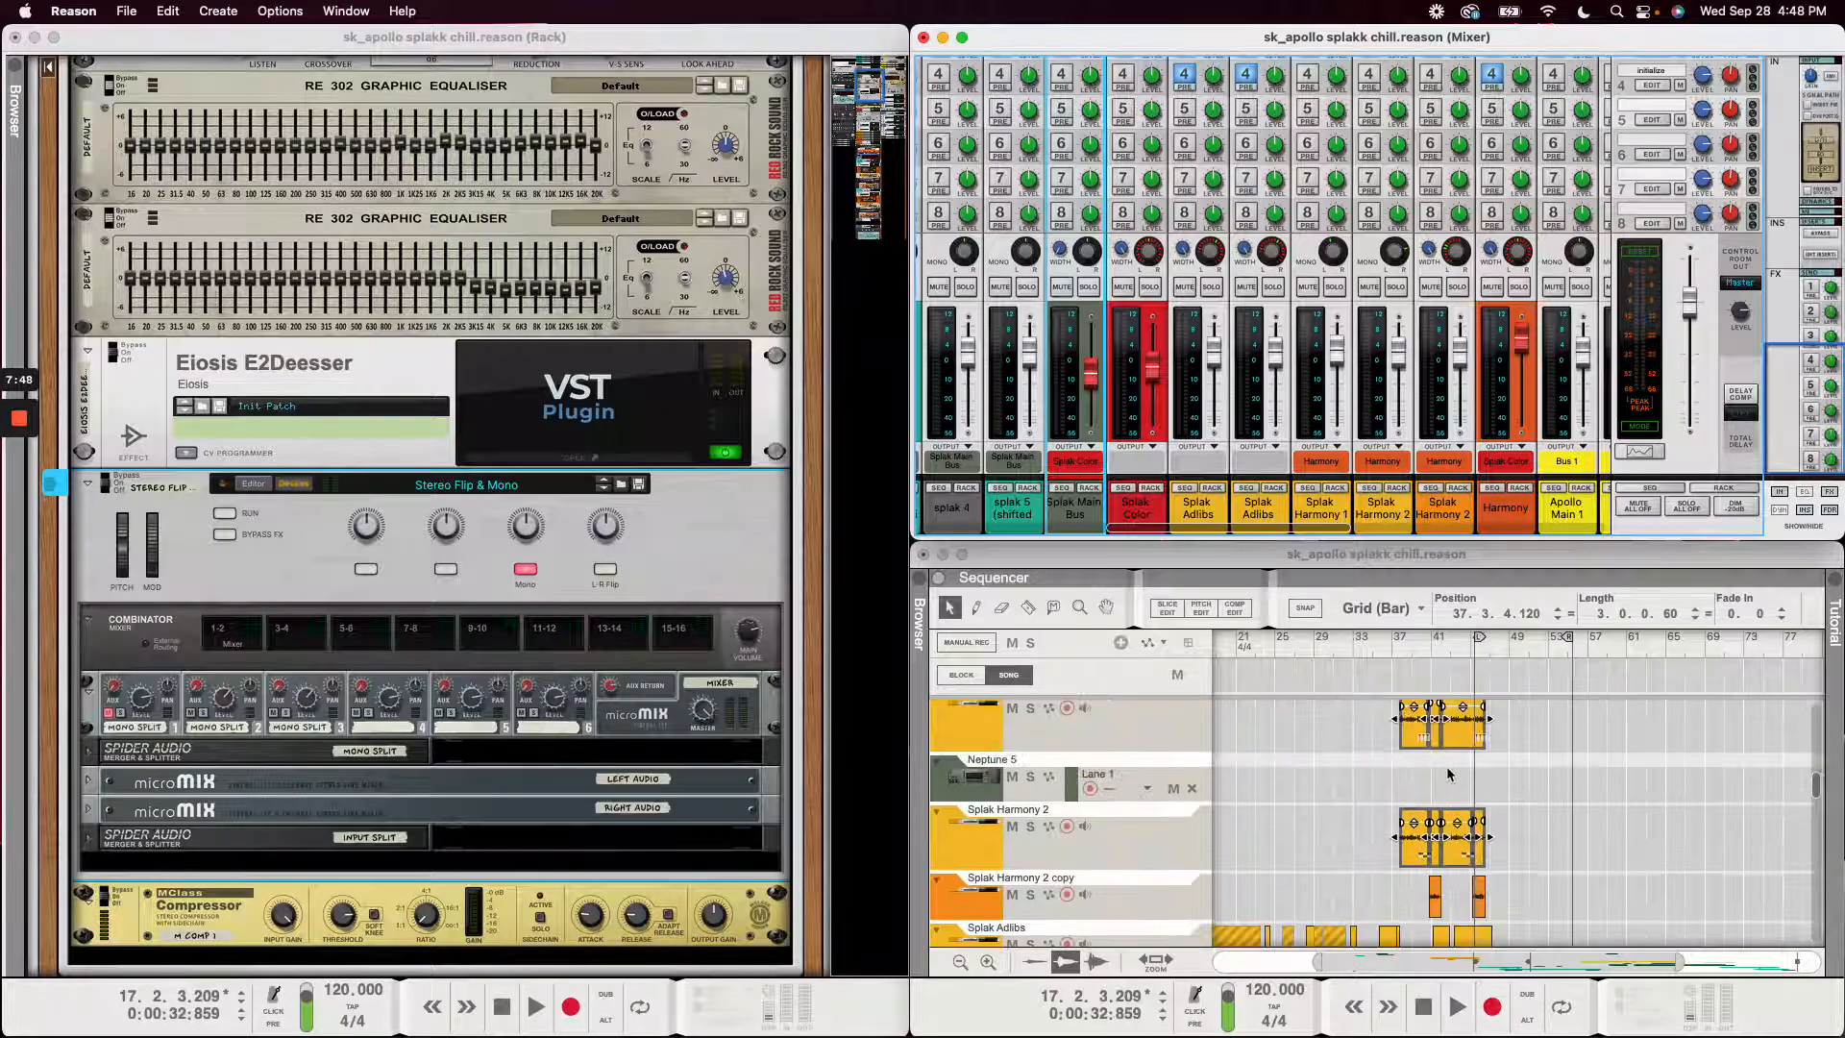
# - Check the Splak Harmony 1, Harmony 2 and Harmony 2 copy channels against the Harmony bus they are routed to
pyautogui.scroll(1, 1428, 770)
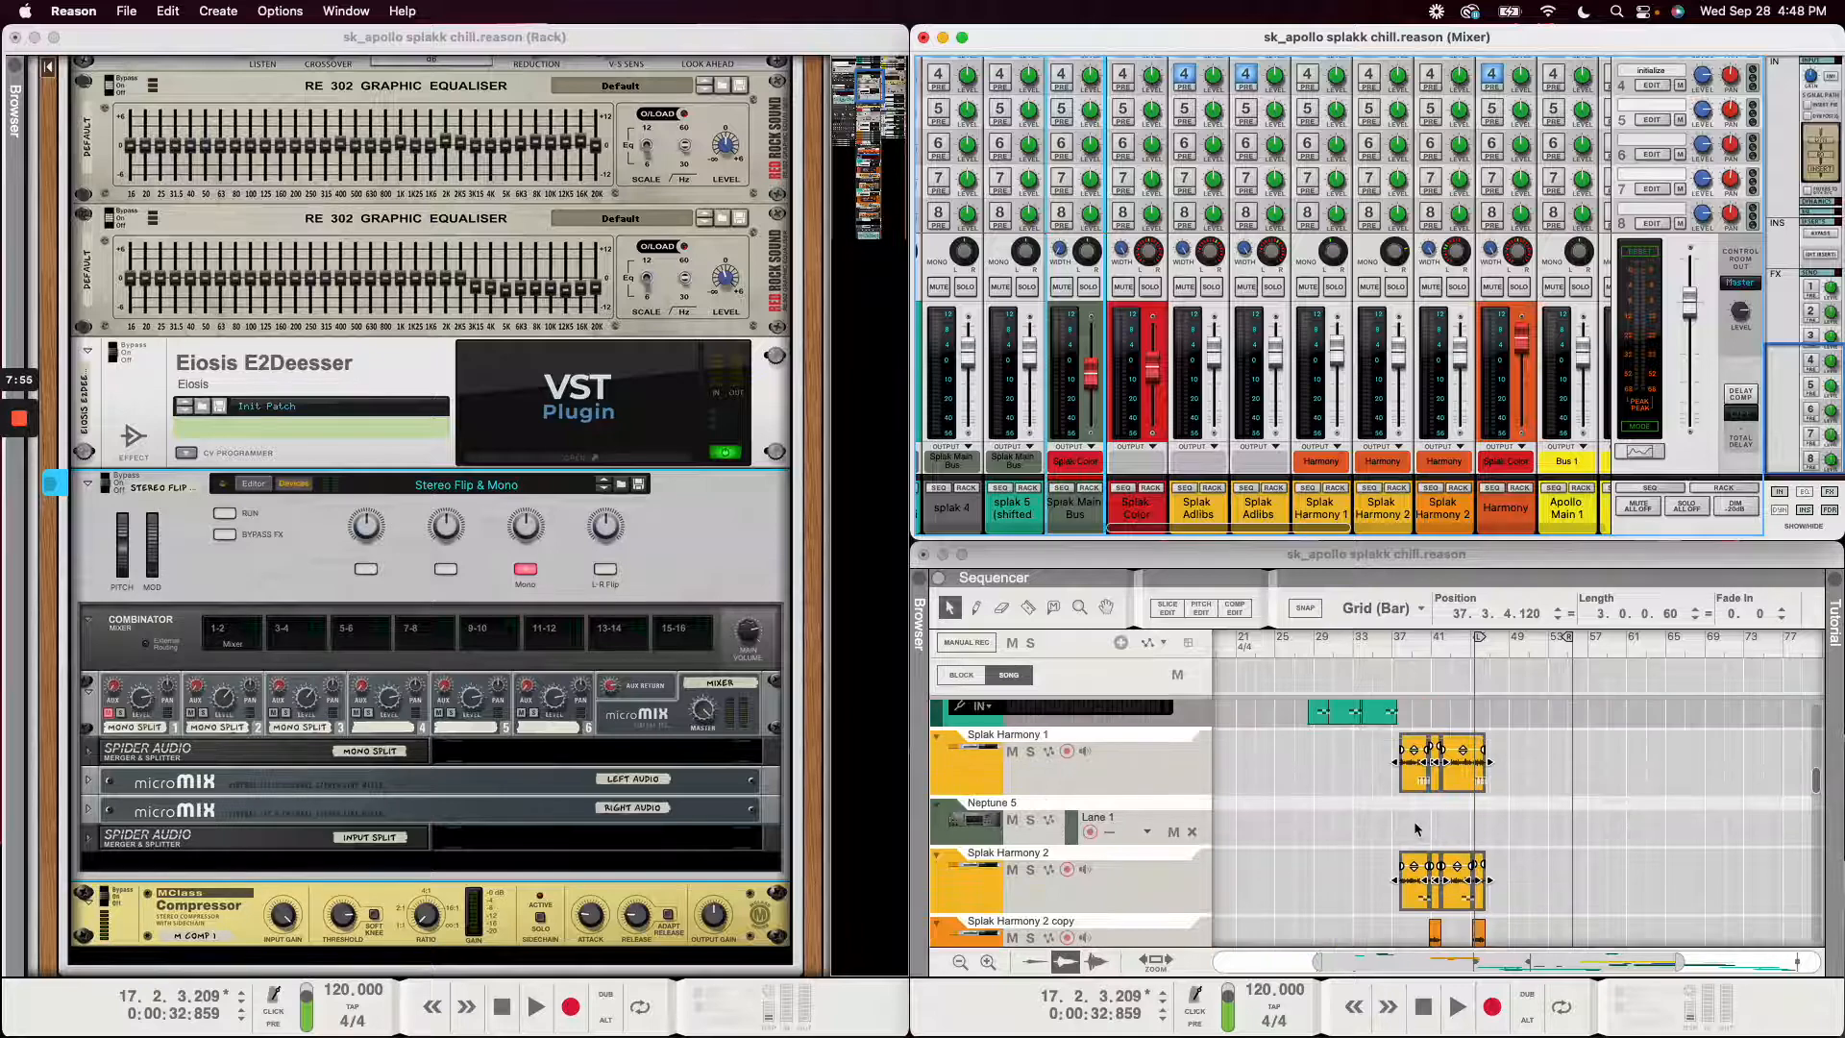
pyautogui.scroll(2, 1415, 820)
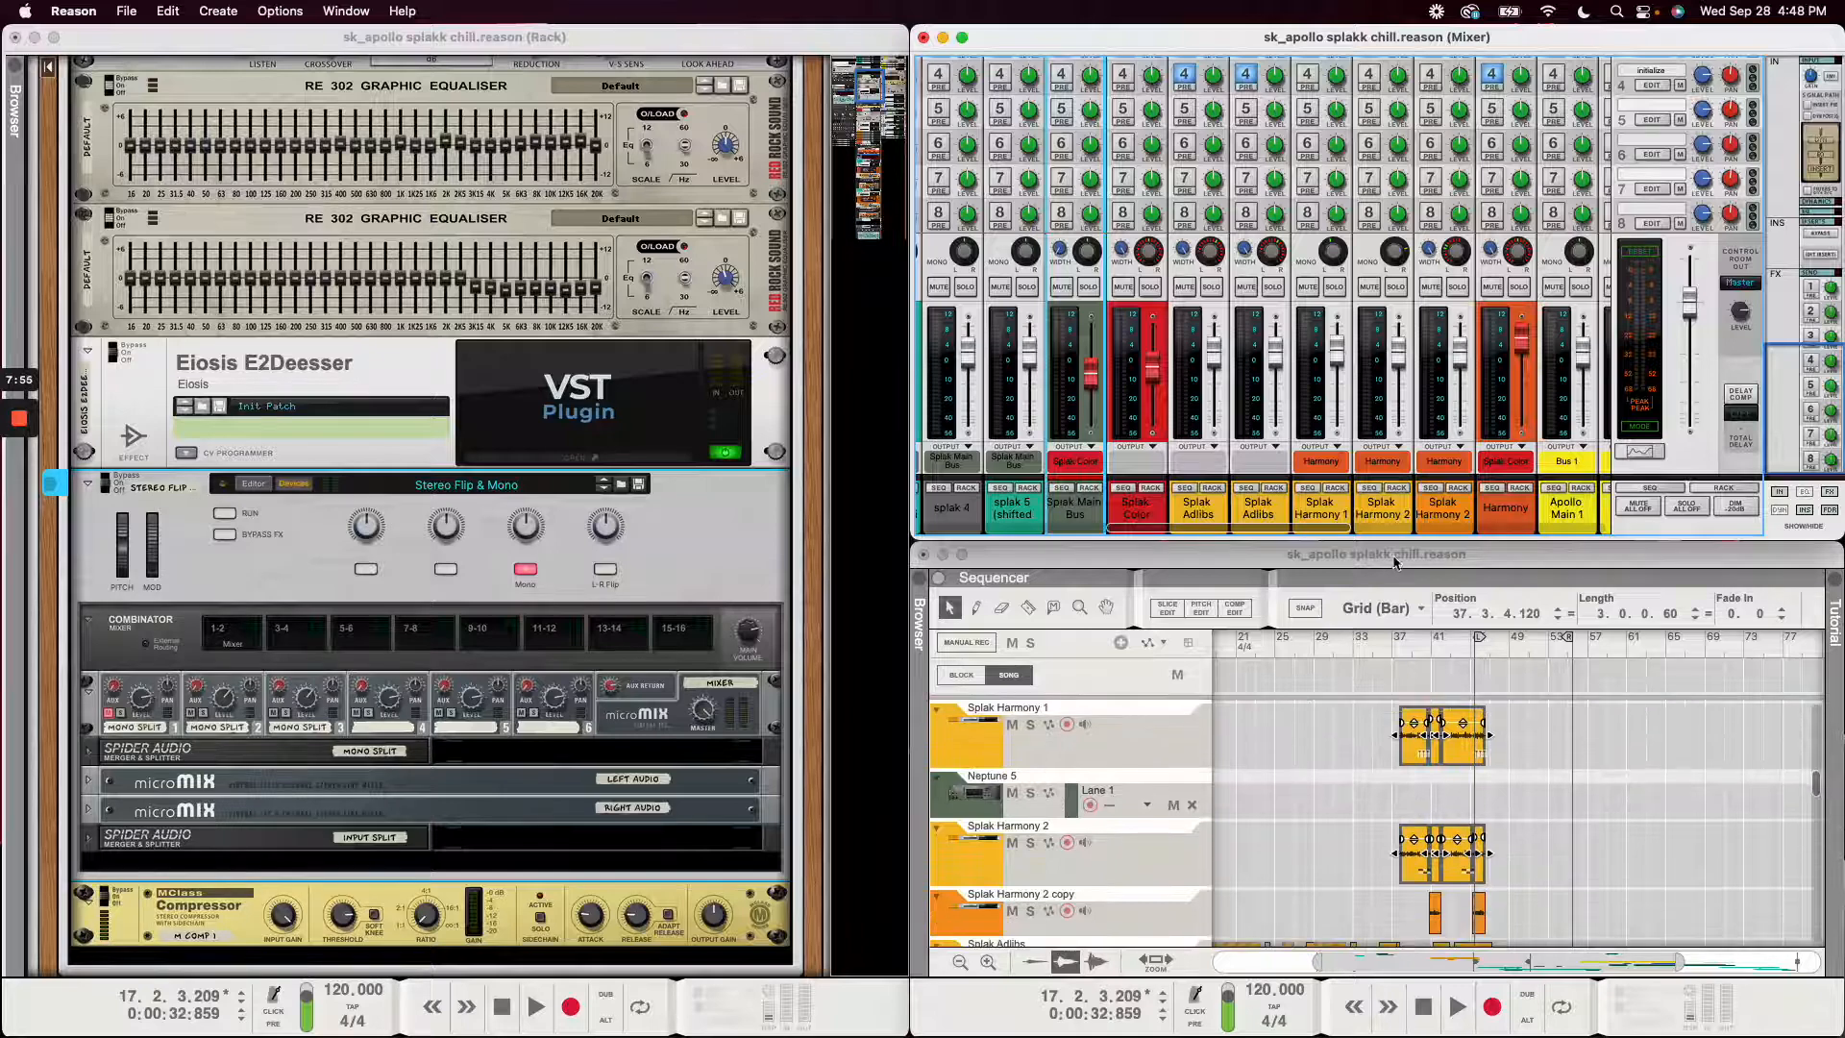
pyautogui.click(1447, 519)
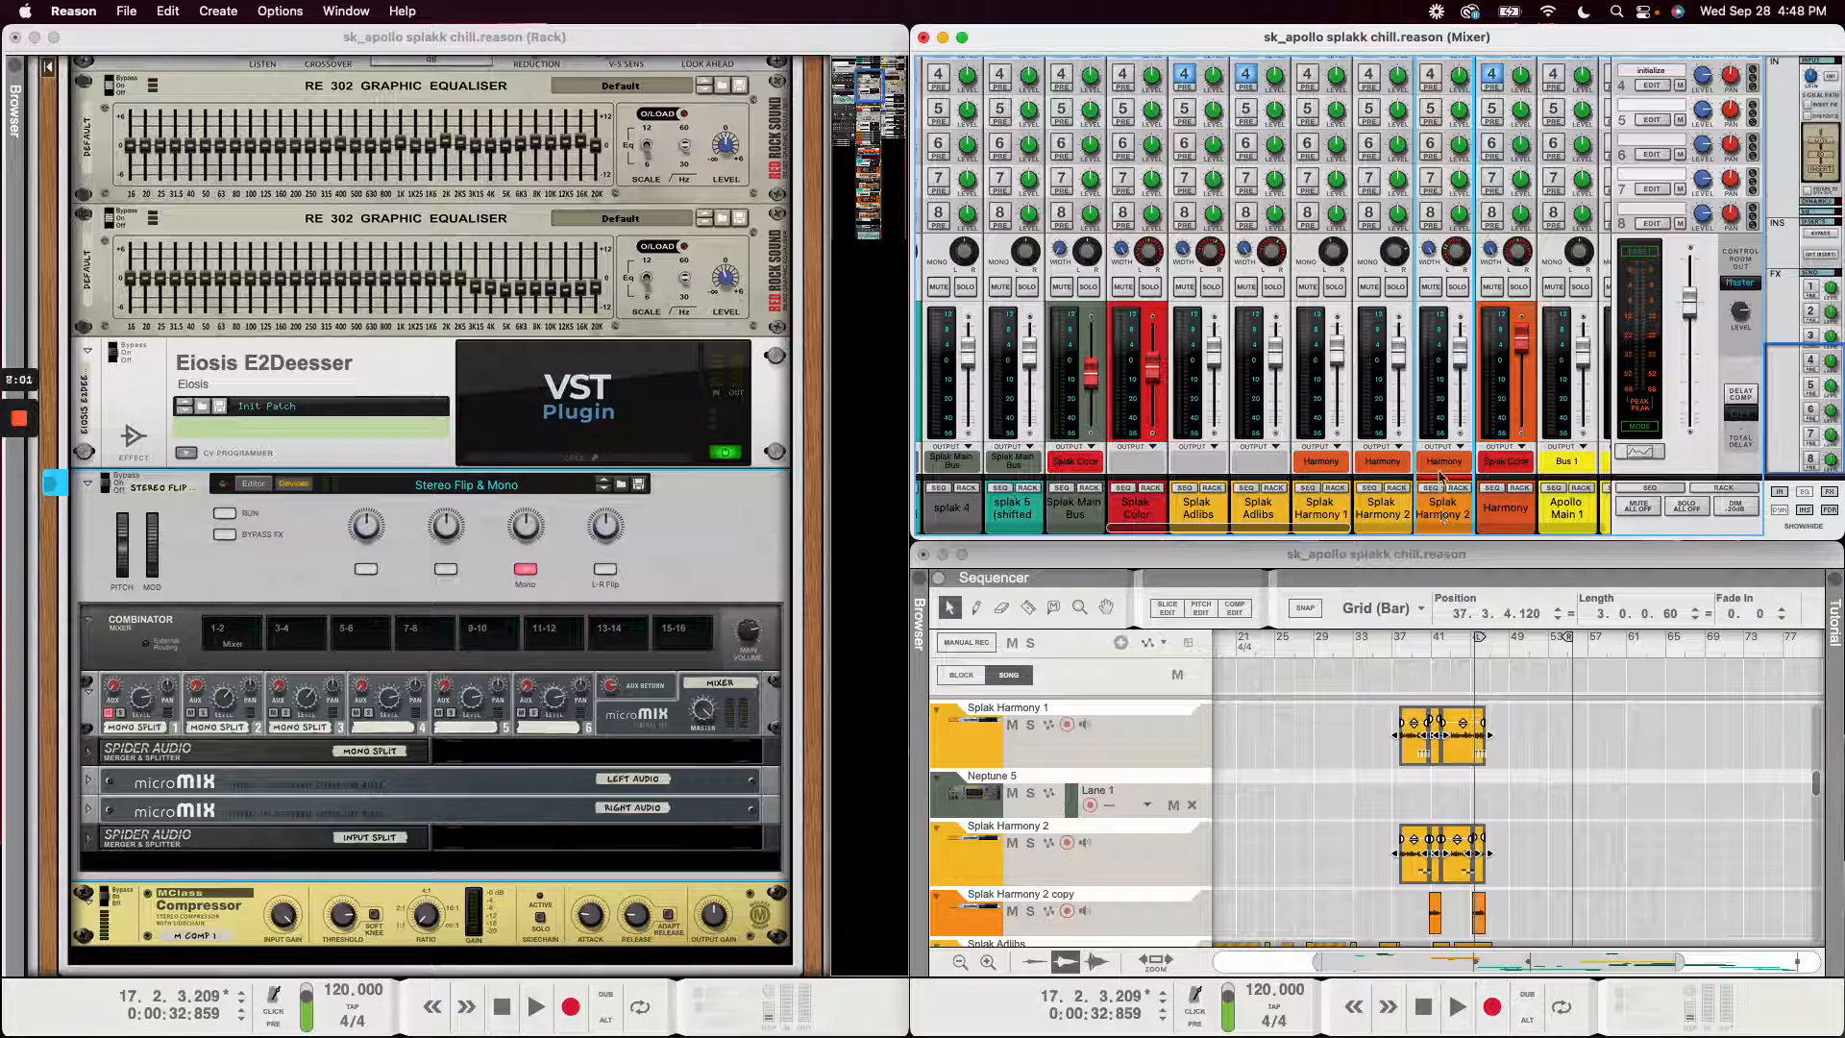
pyautogui.click(1519, 492)
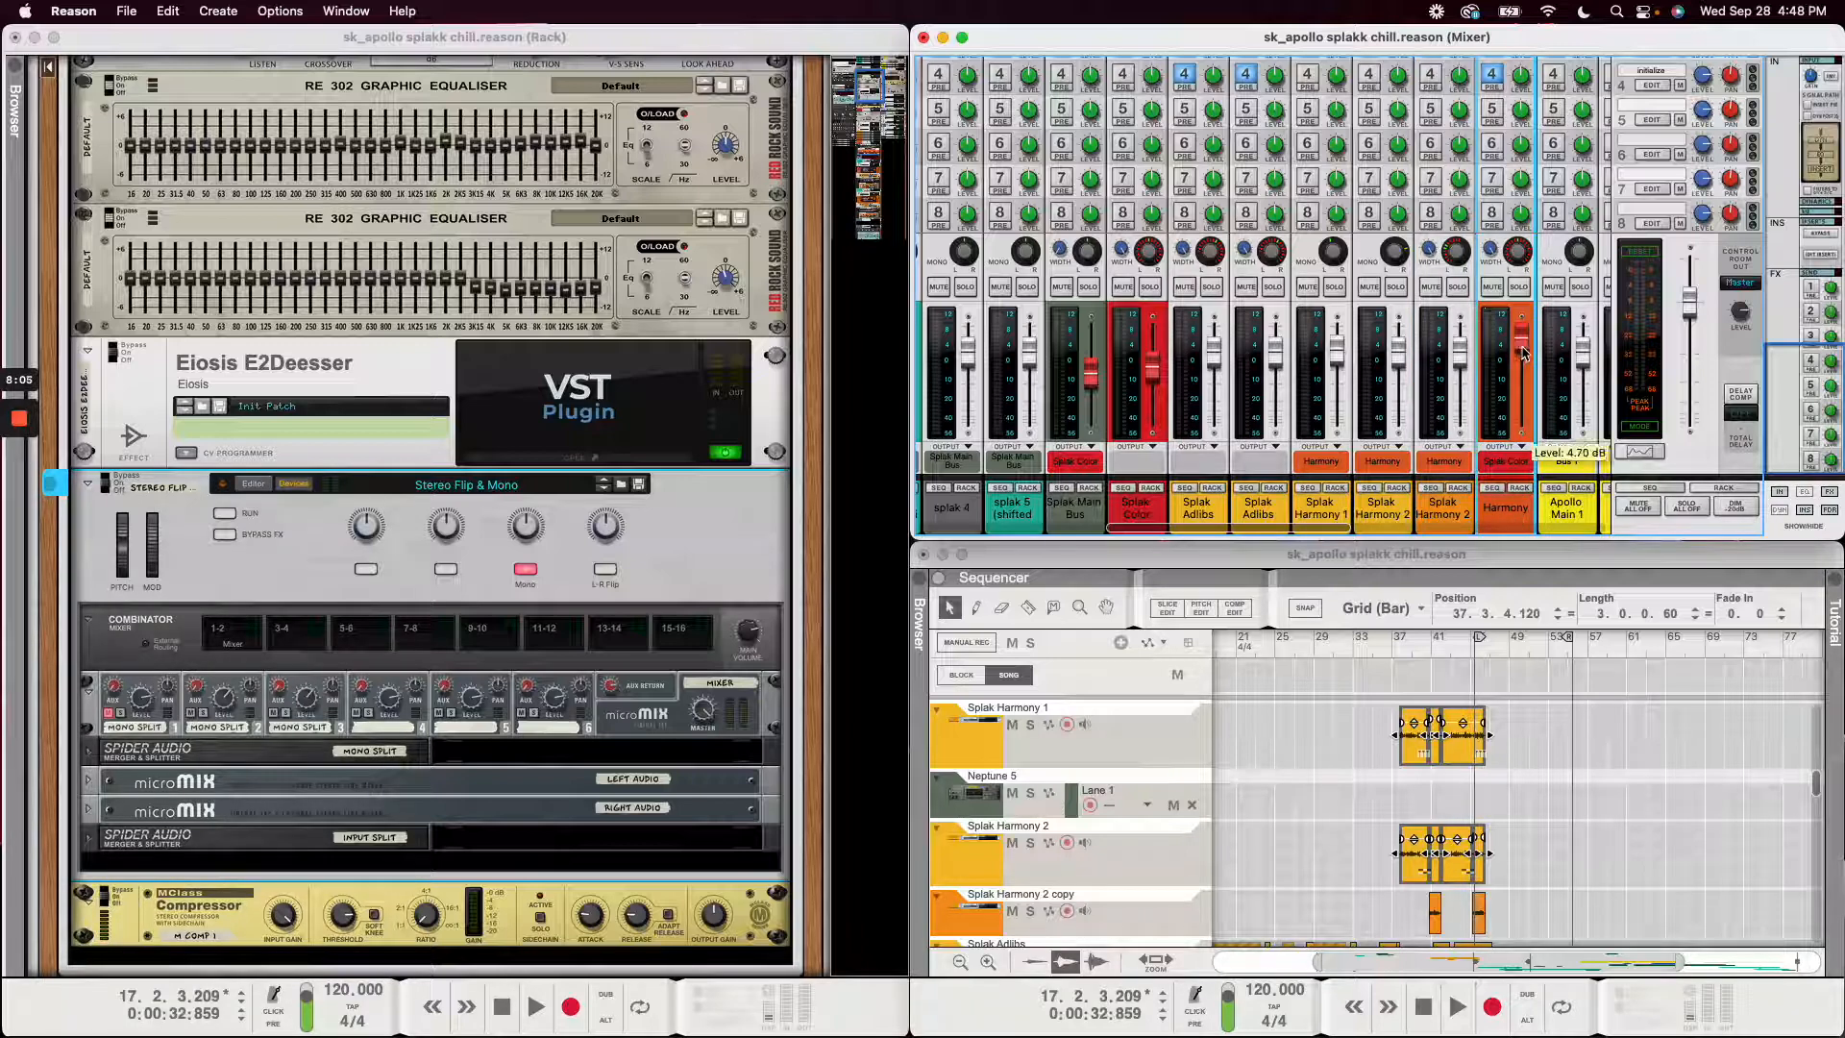
pyautogui.click(1324, 516)
pyautogui.click(1381, 513)
pyautogui.click(1381, 516)
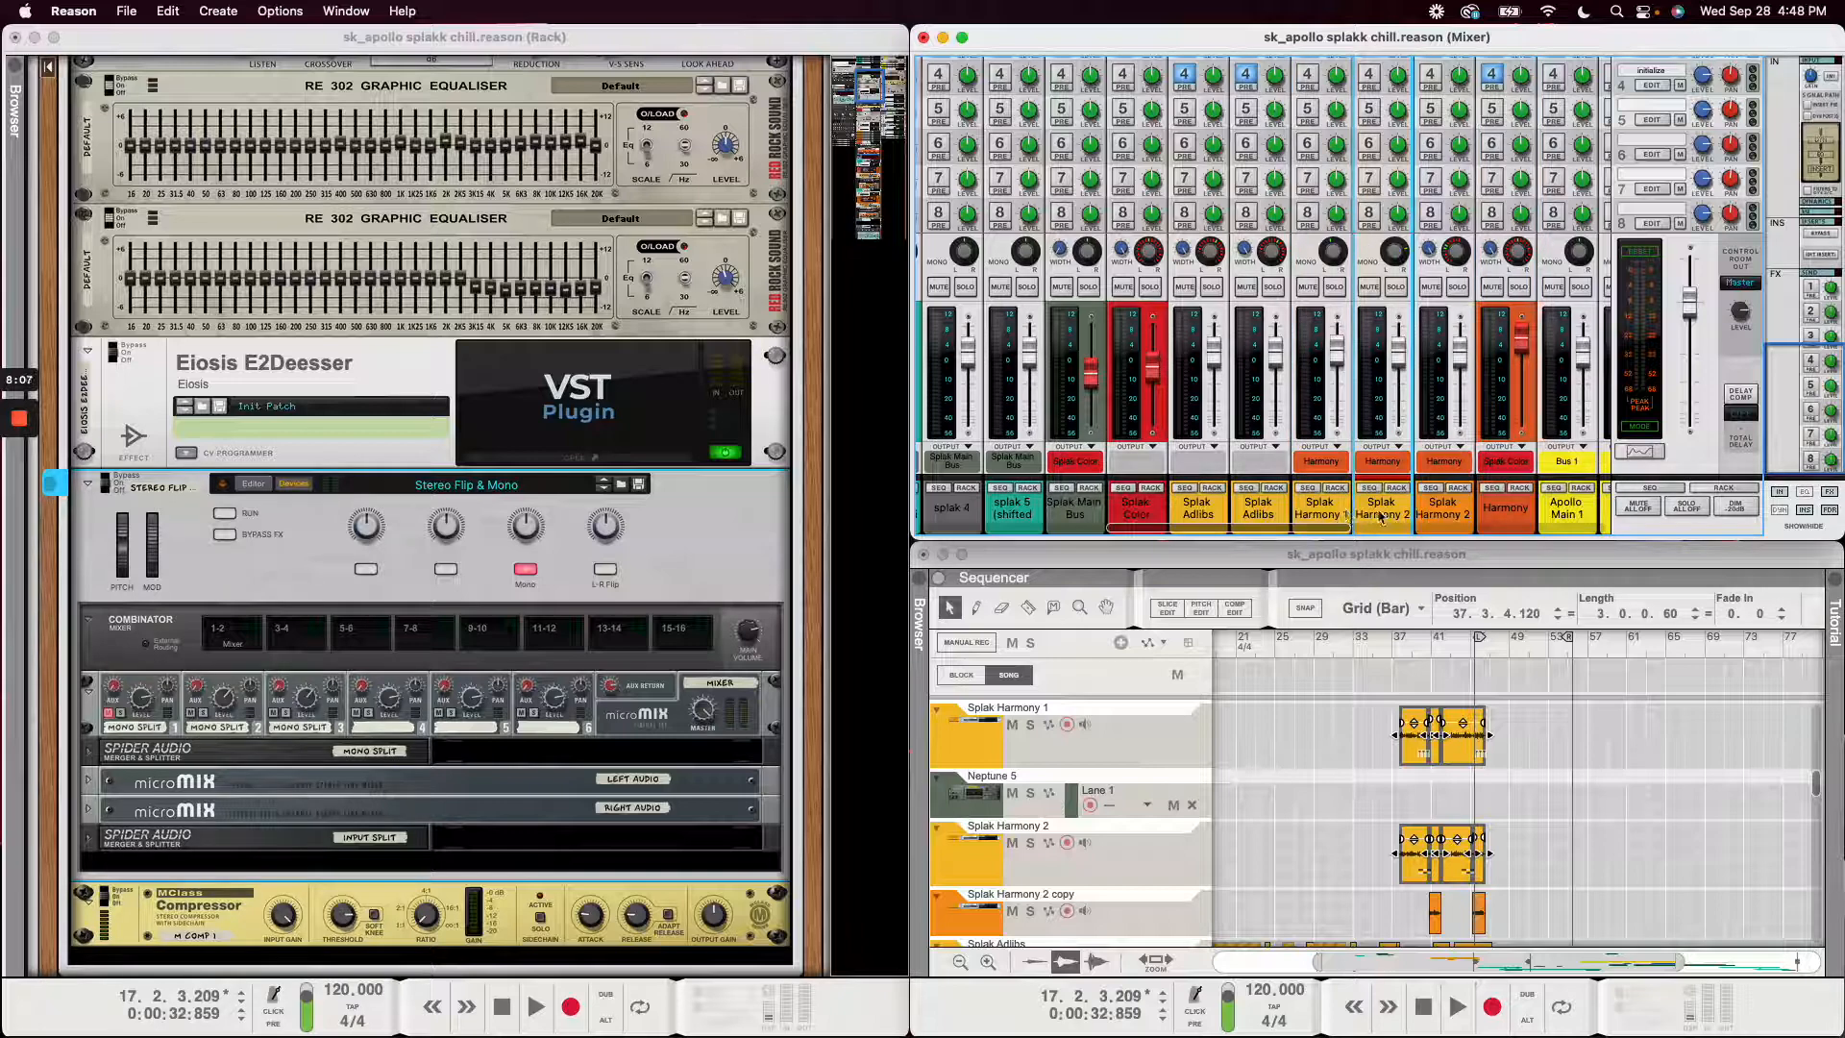
pyautogui.click(1457, 511)
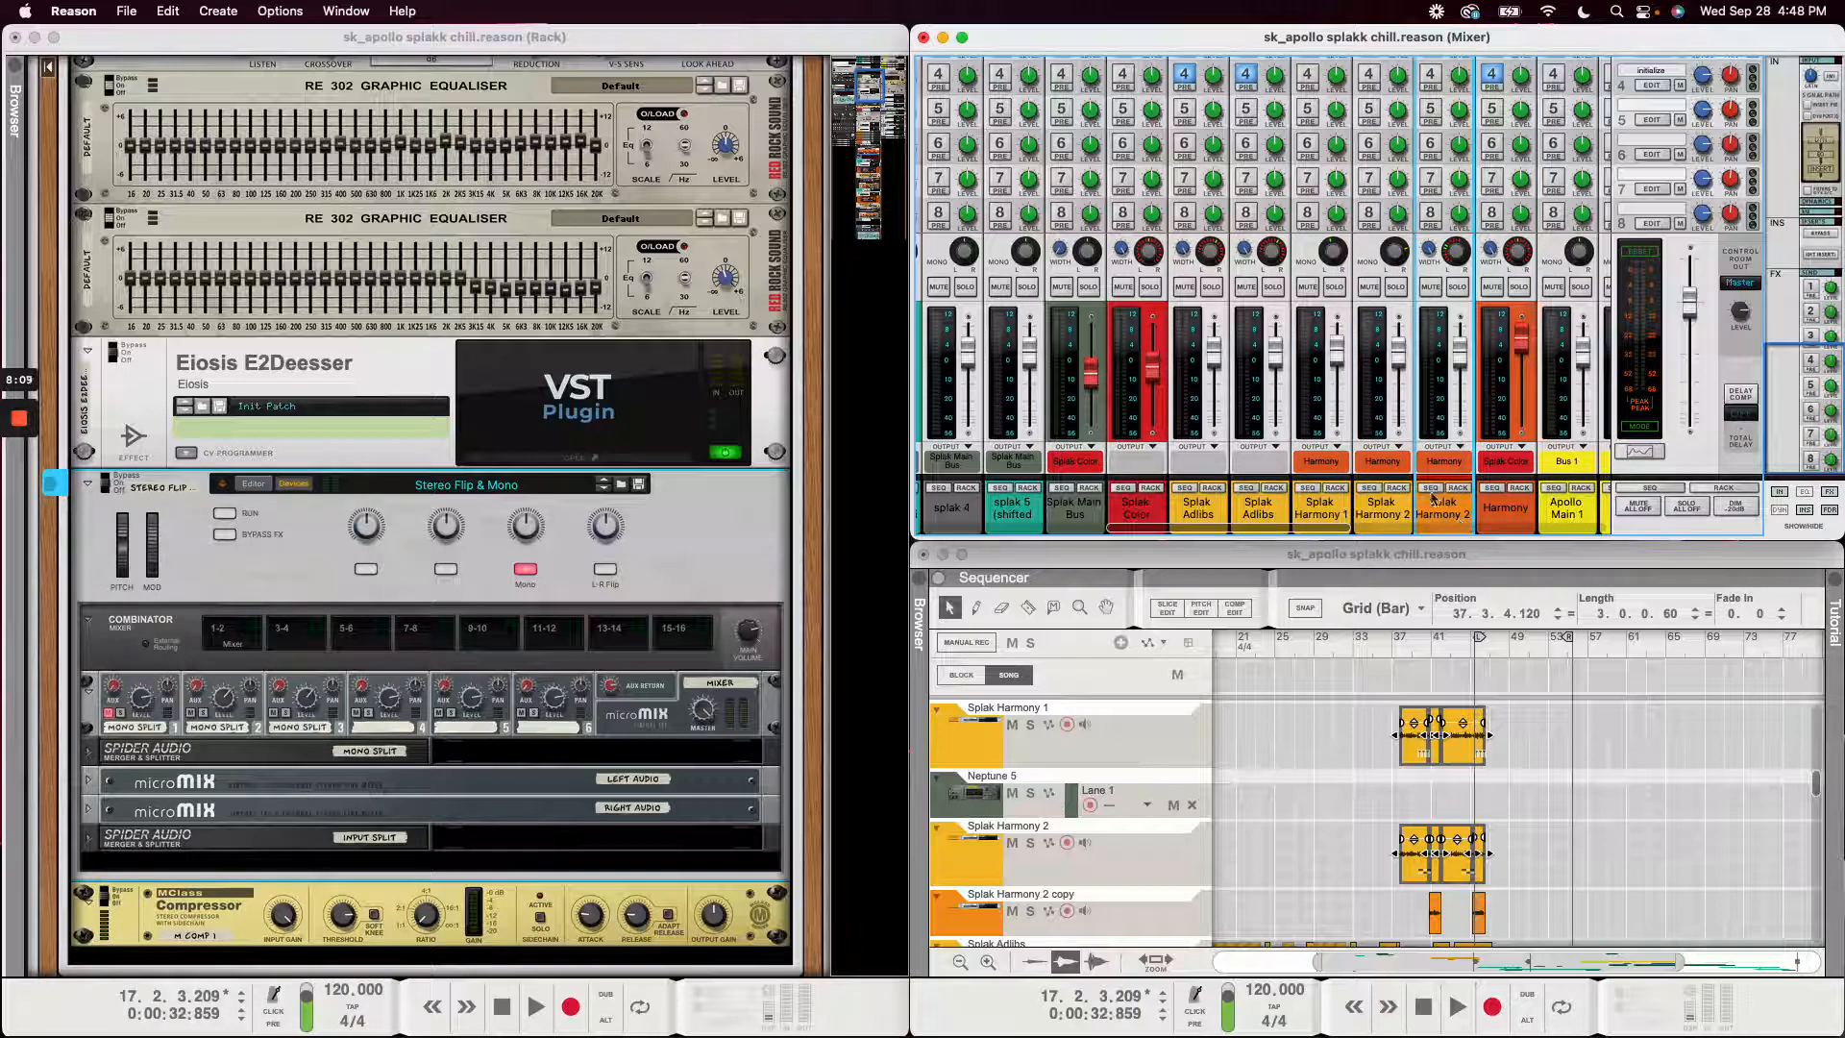
pyautogui.click(1518, 517)
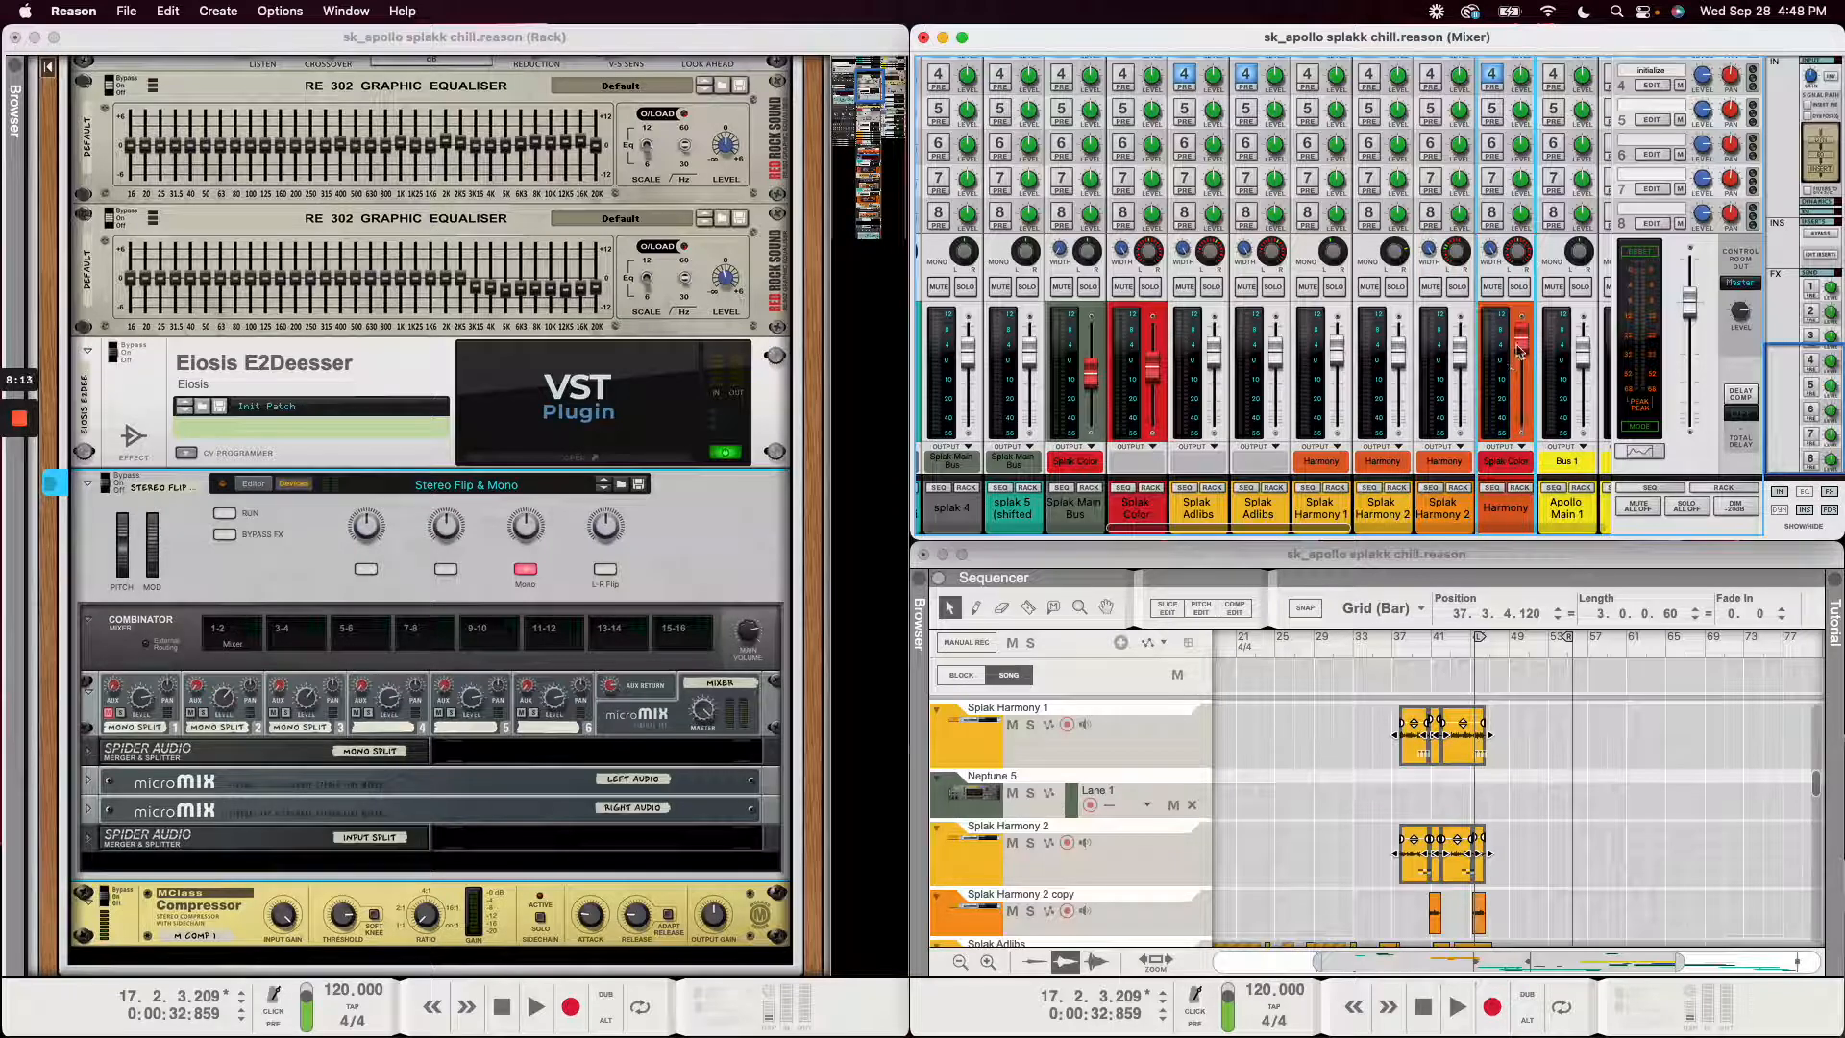
# - Show the Harmony bus in the rack and select its DC-2 chorus, Quartet chorus ensemble and RV7000 reverb in turn
pyautogui.click(1521, 488)
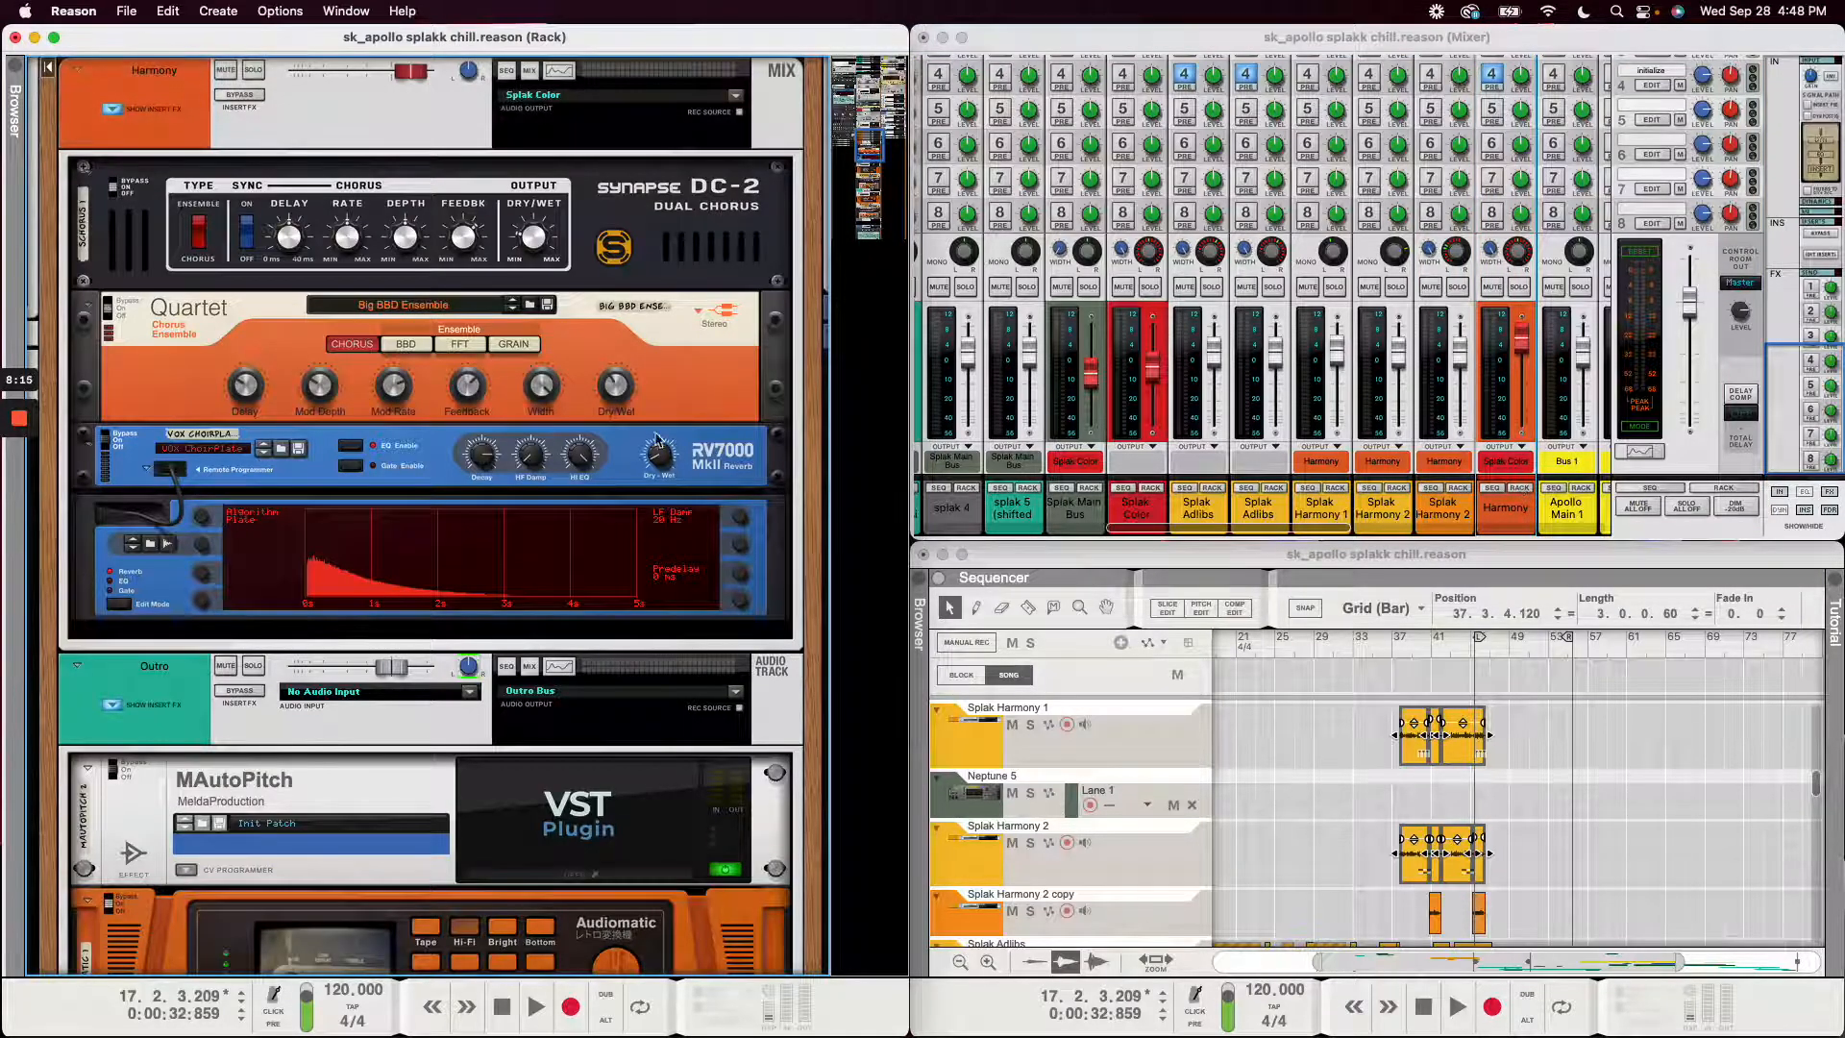
pyautogui.click(690, 218)
pyautogui.click(698, 353)
pyautogui.click(718, 468)
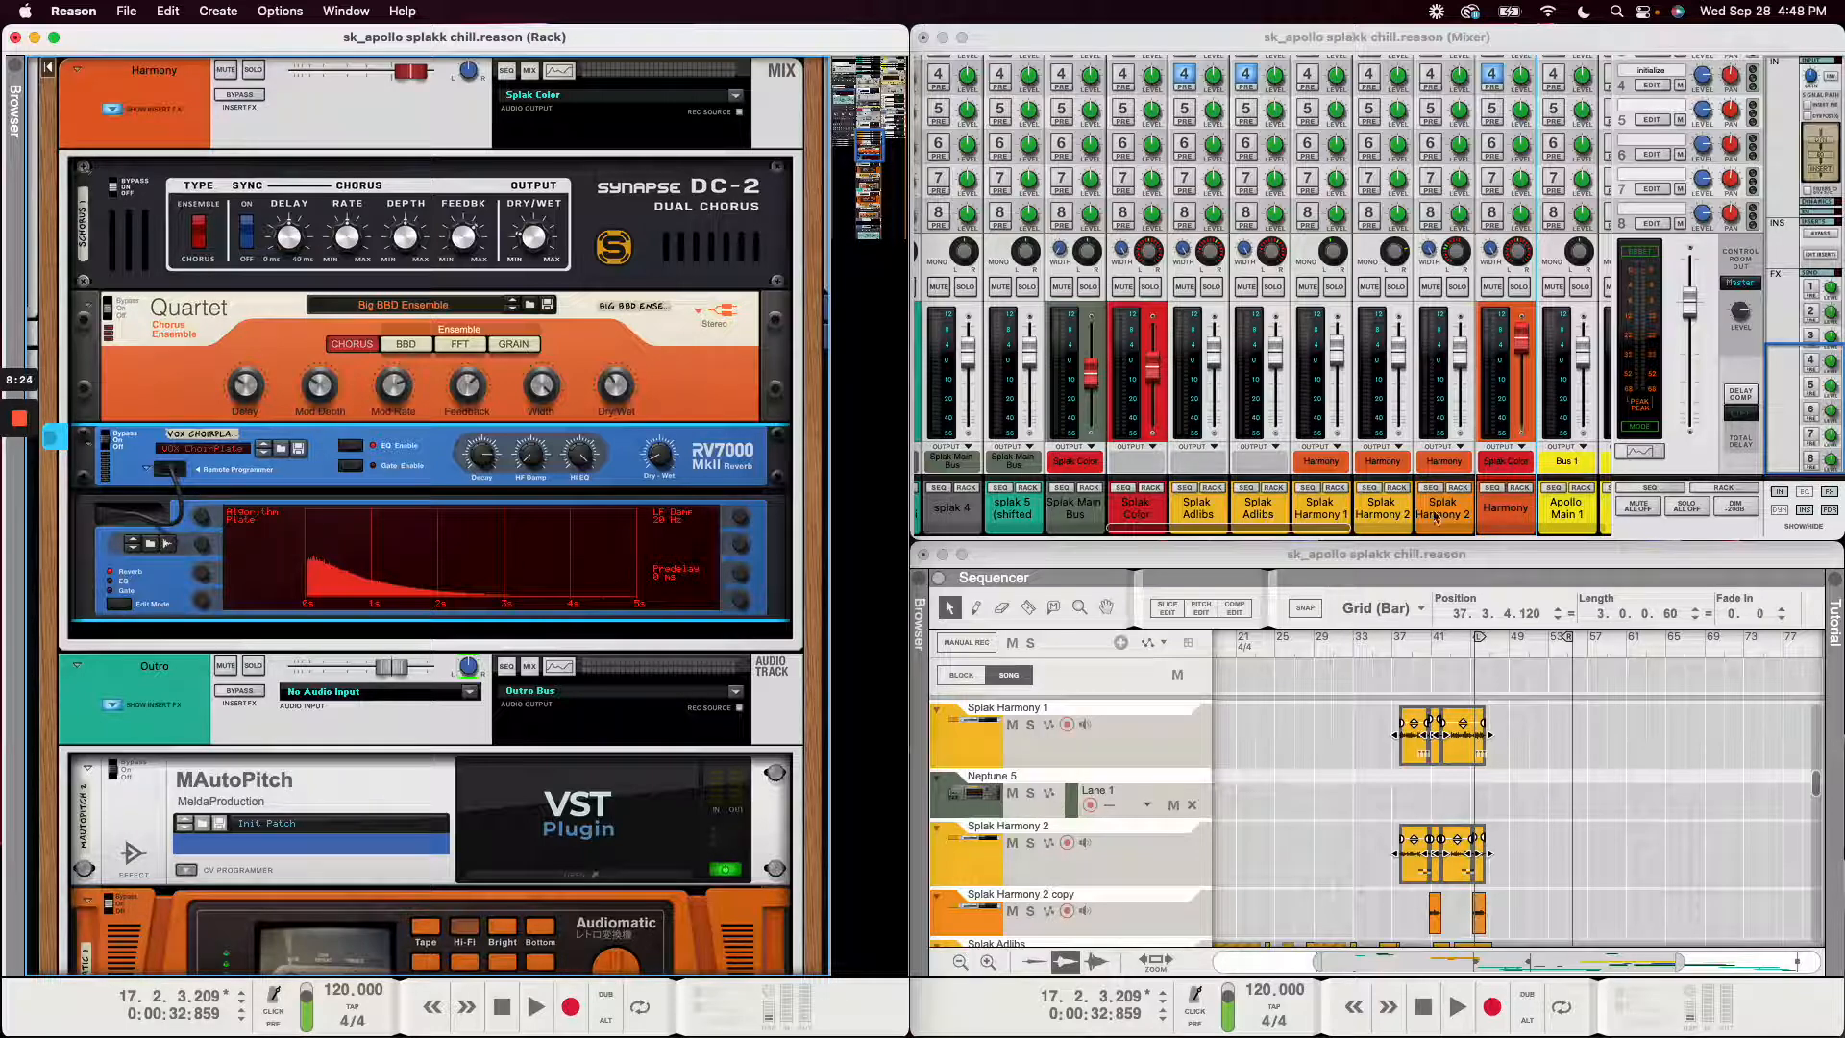
# - Trace the routing from the Splak Harmony channels through the Harmony bus to Splak Color in the mixer
pyautogui.click(1334, 513)
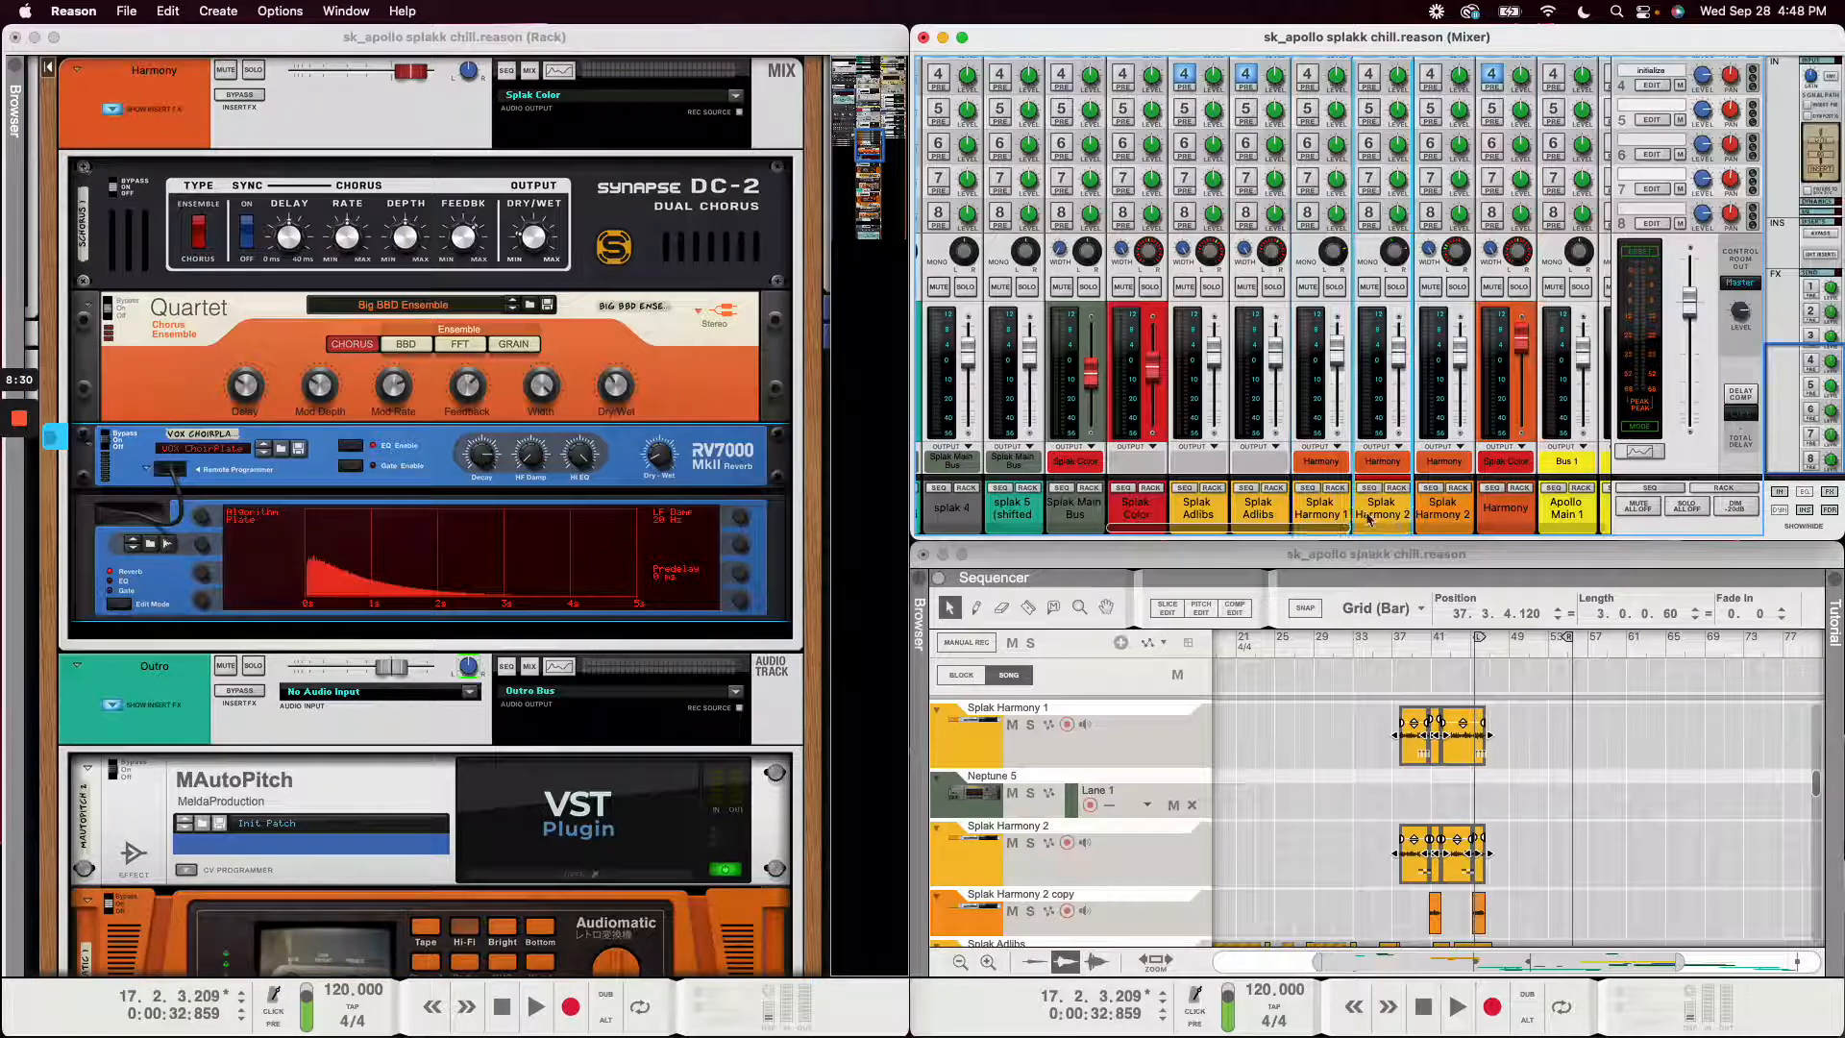
pyautogui.click(1451, 516)
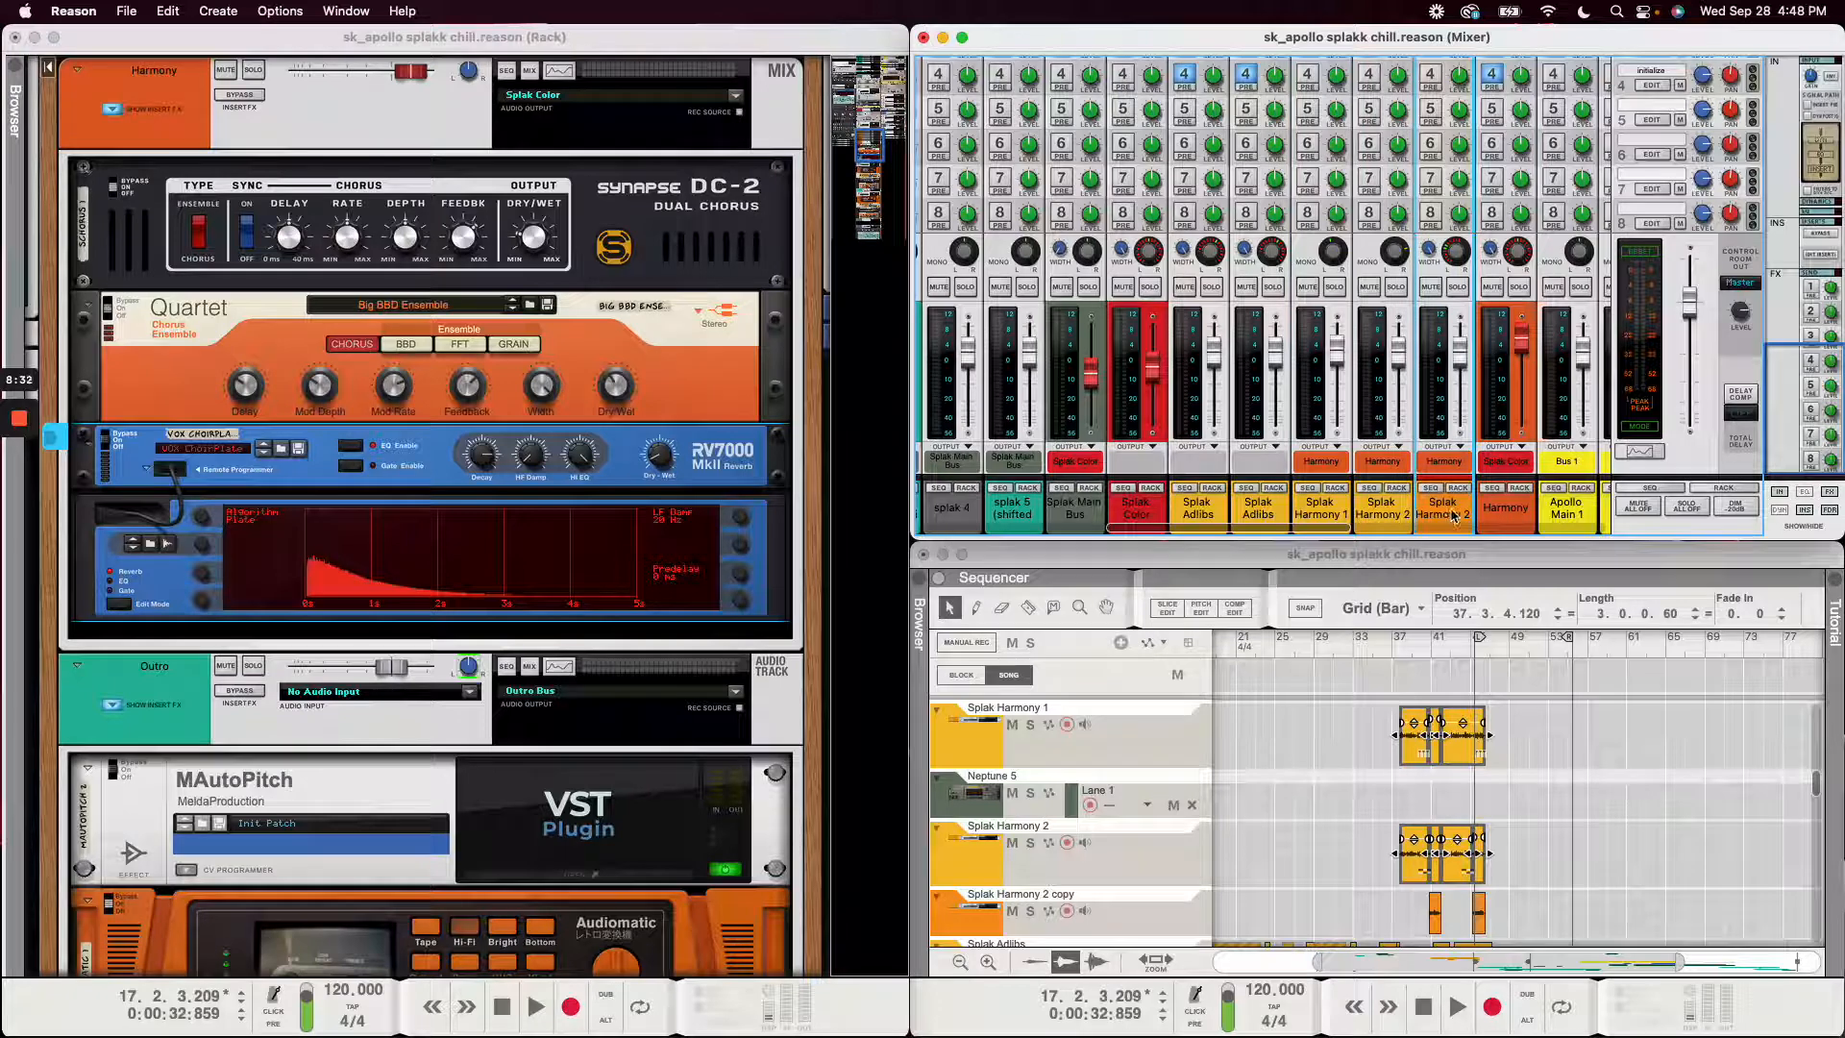
pyautogui.click(1511, 515)
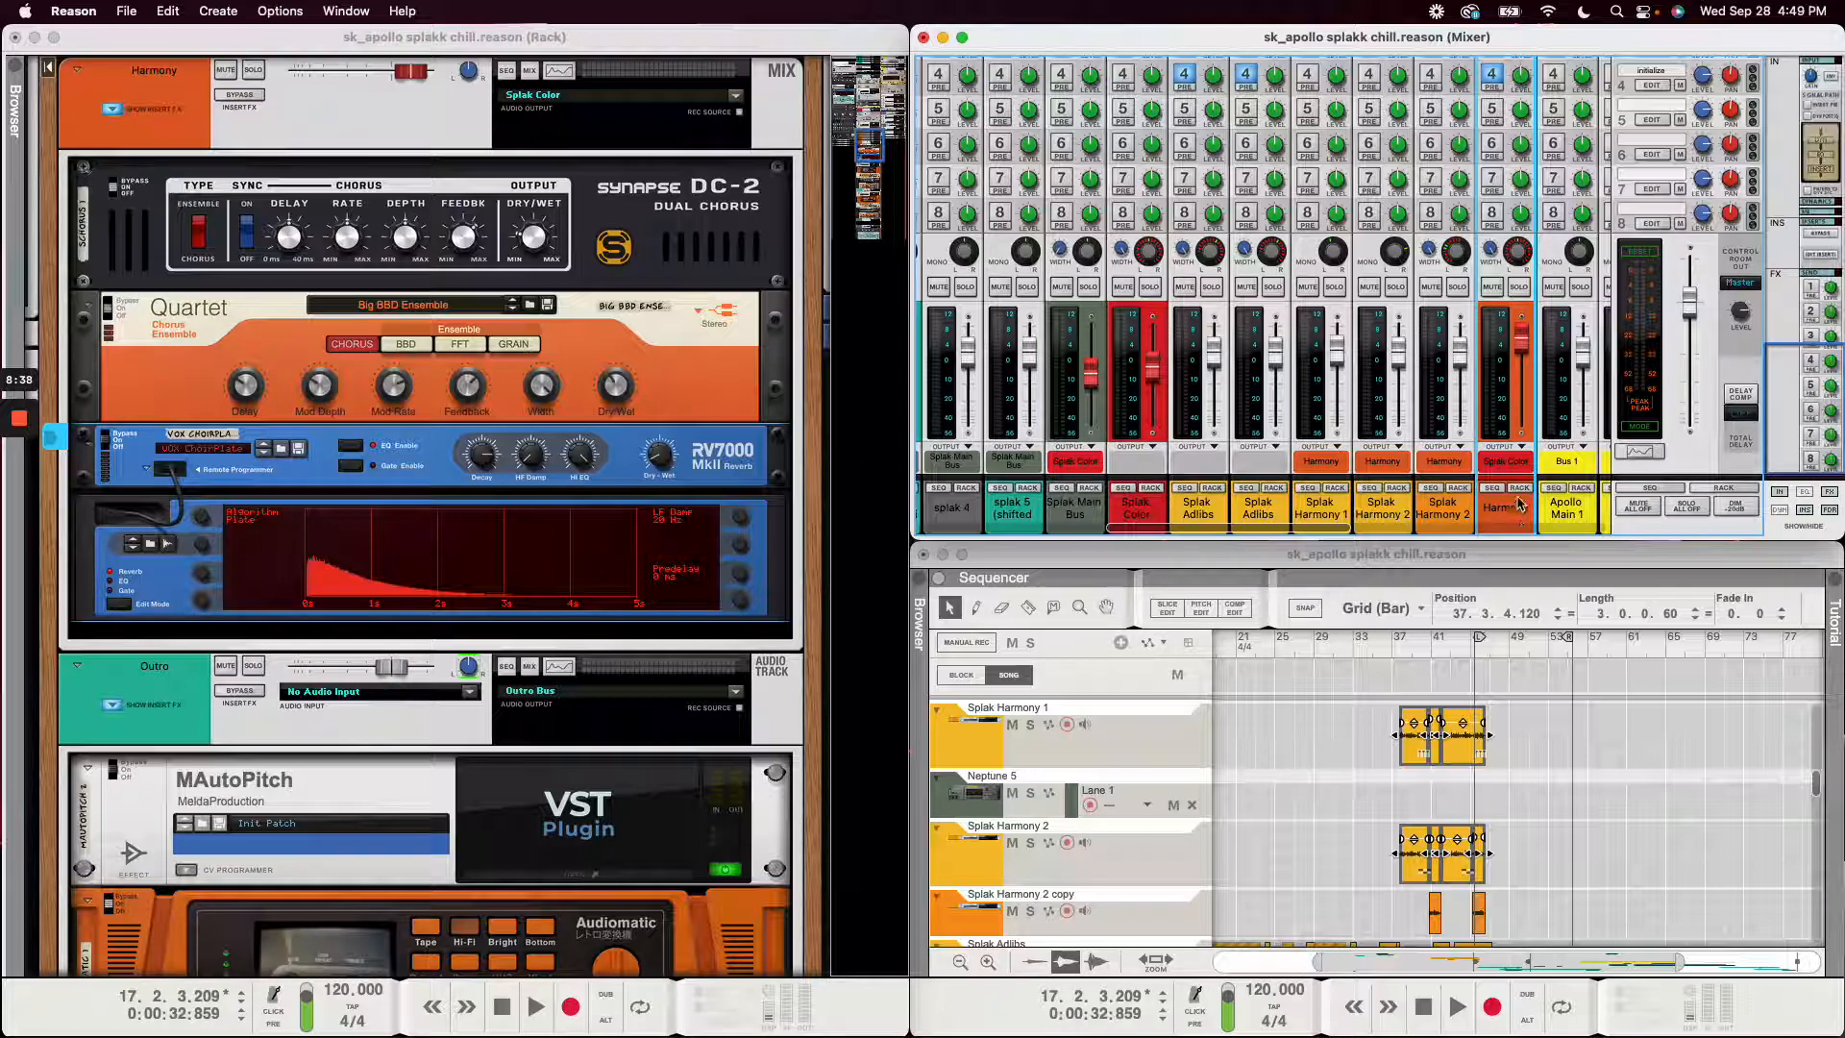
pyautogui.click(1144, 516)
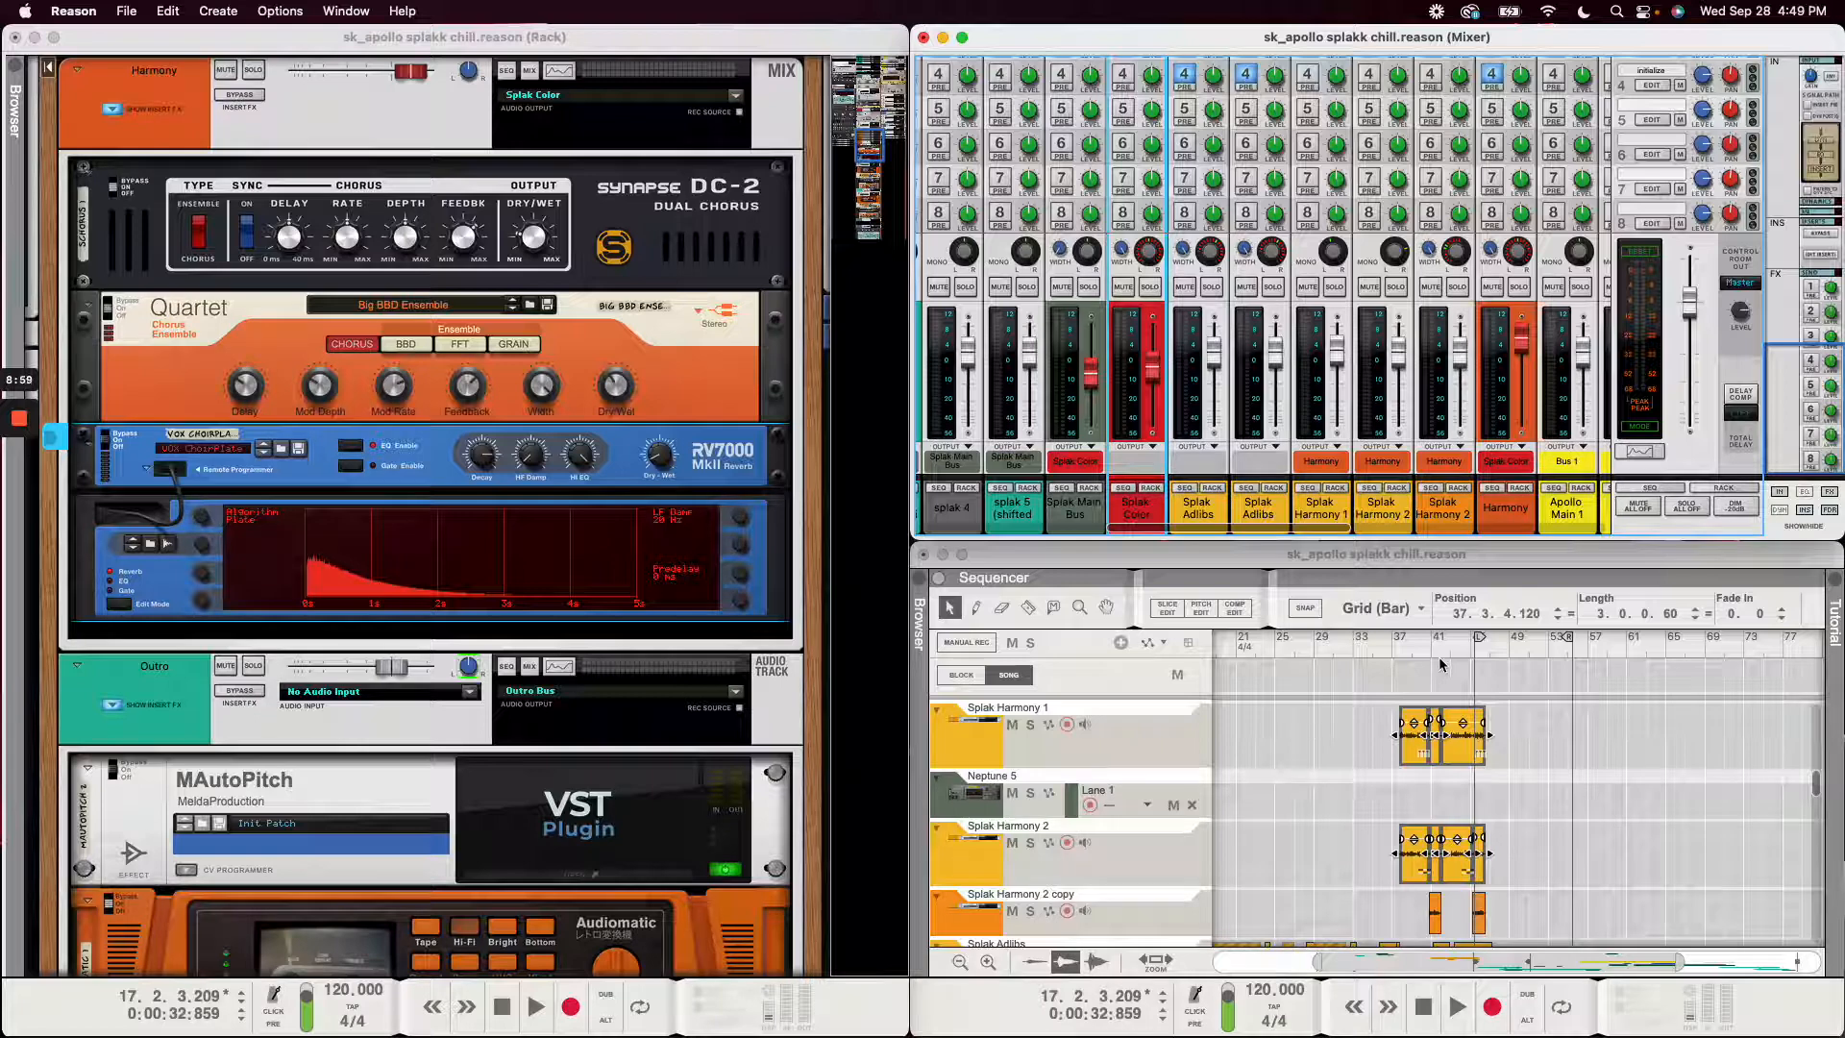
# - Look over the adlib, Apollo and Outro tracks further down the arrangement
pyautogui.scroll(-10, 1556, 748)
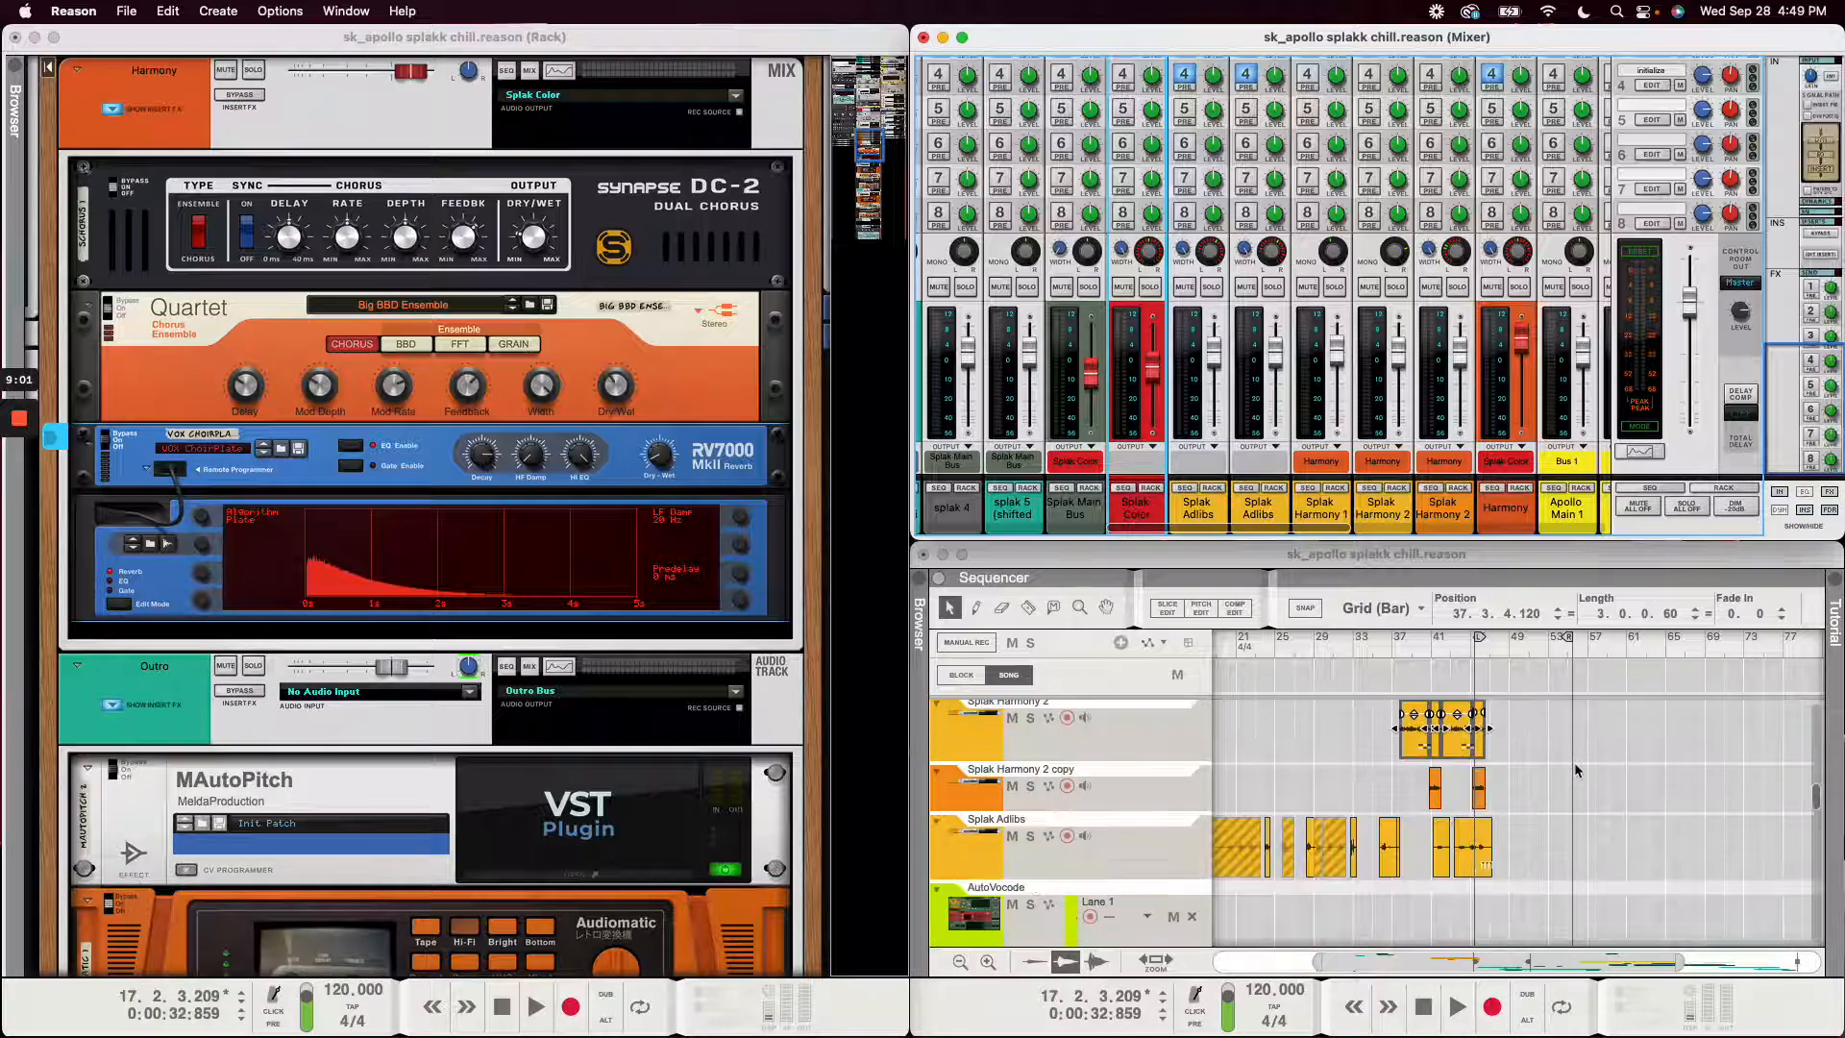
pyautogui.scroll(-10, 1566, 754)
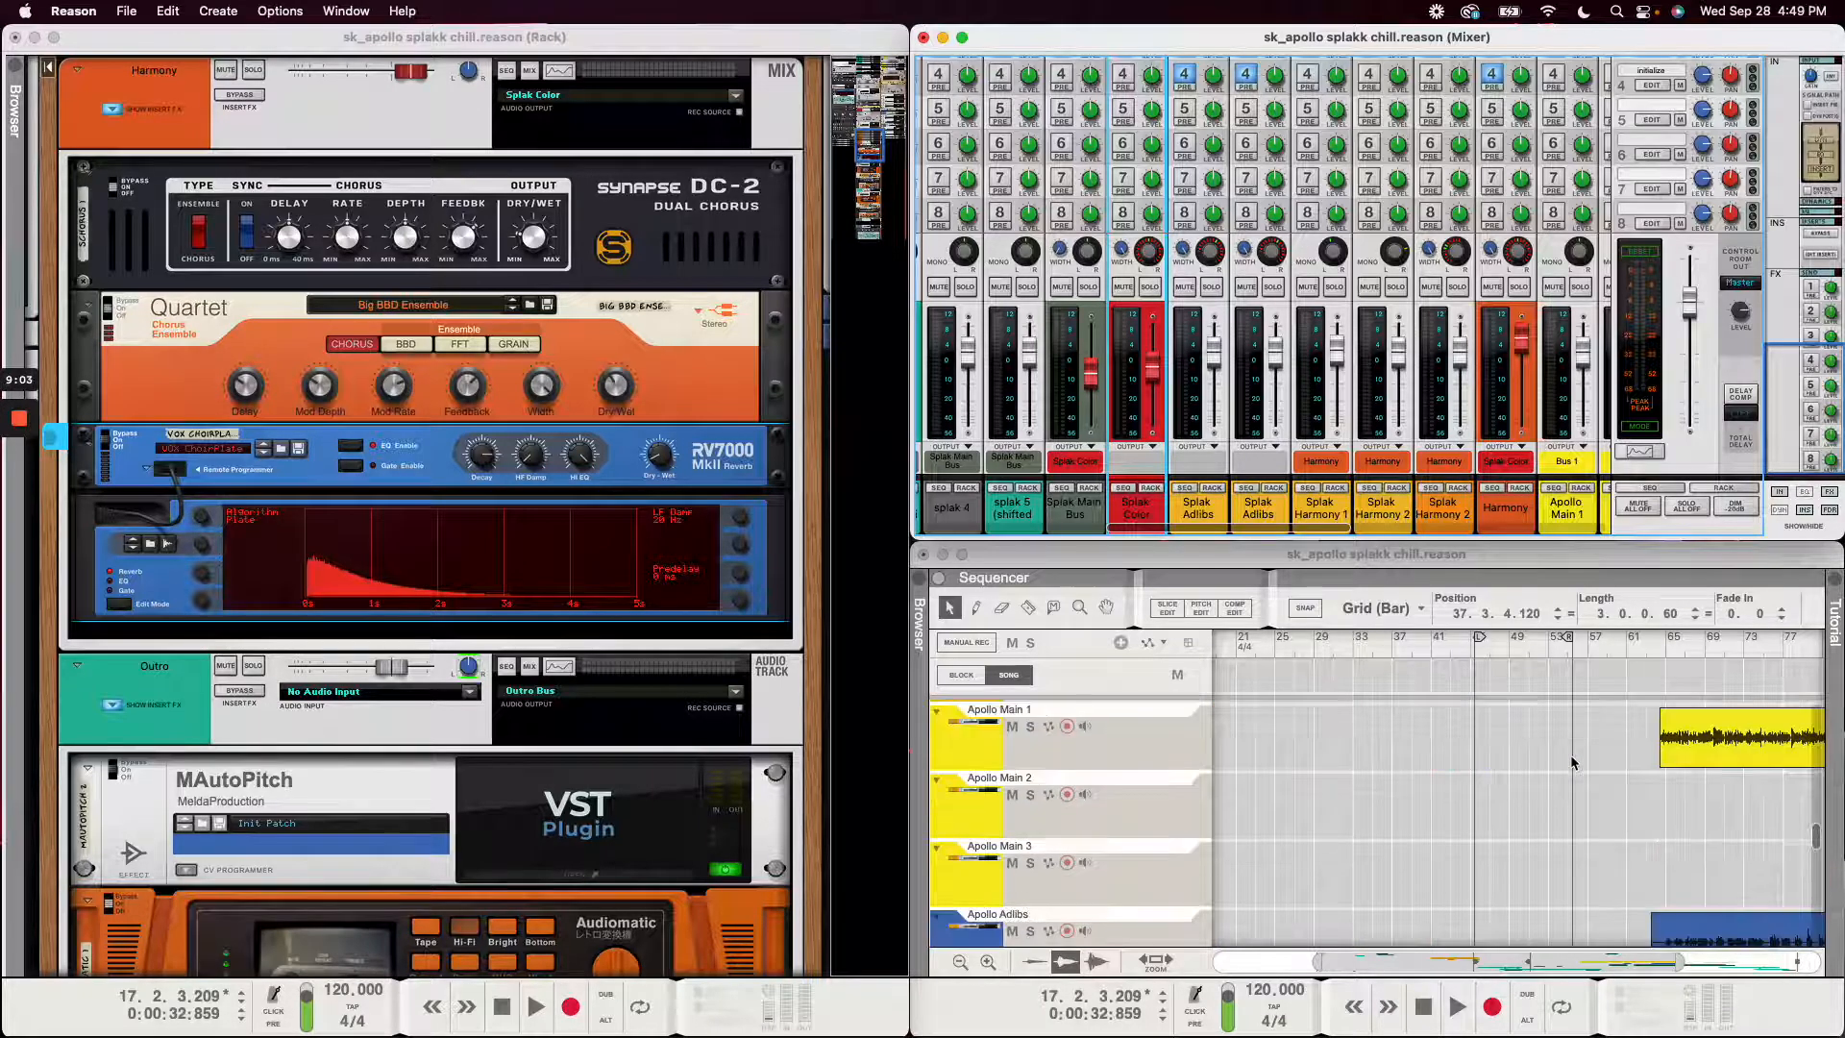
pyautogui.scroll(-10, 1559, 748)
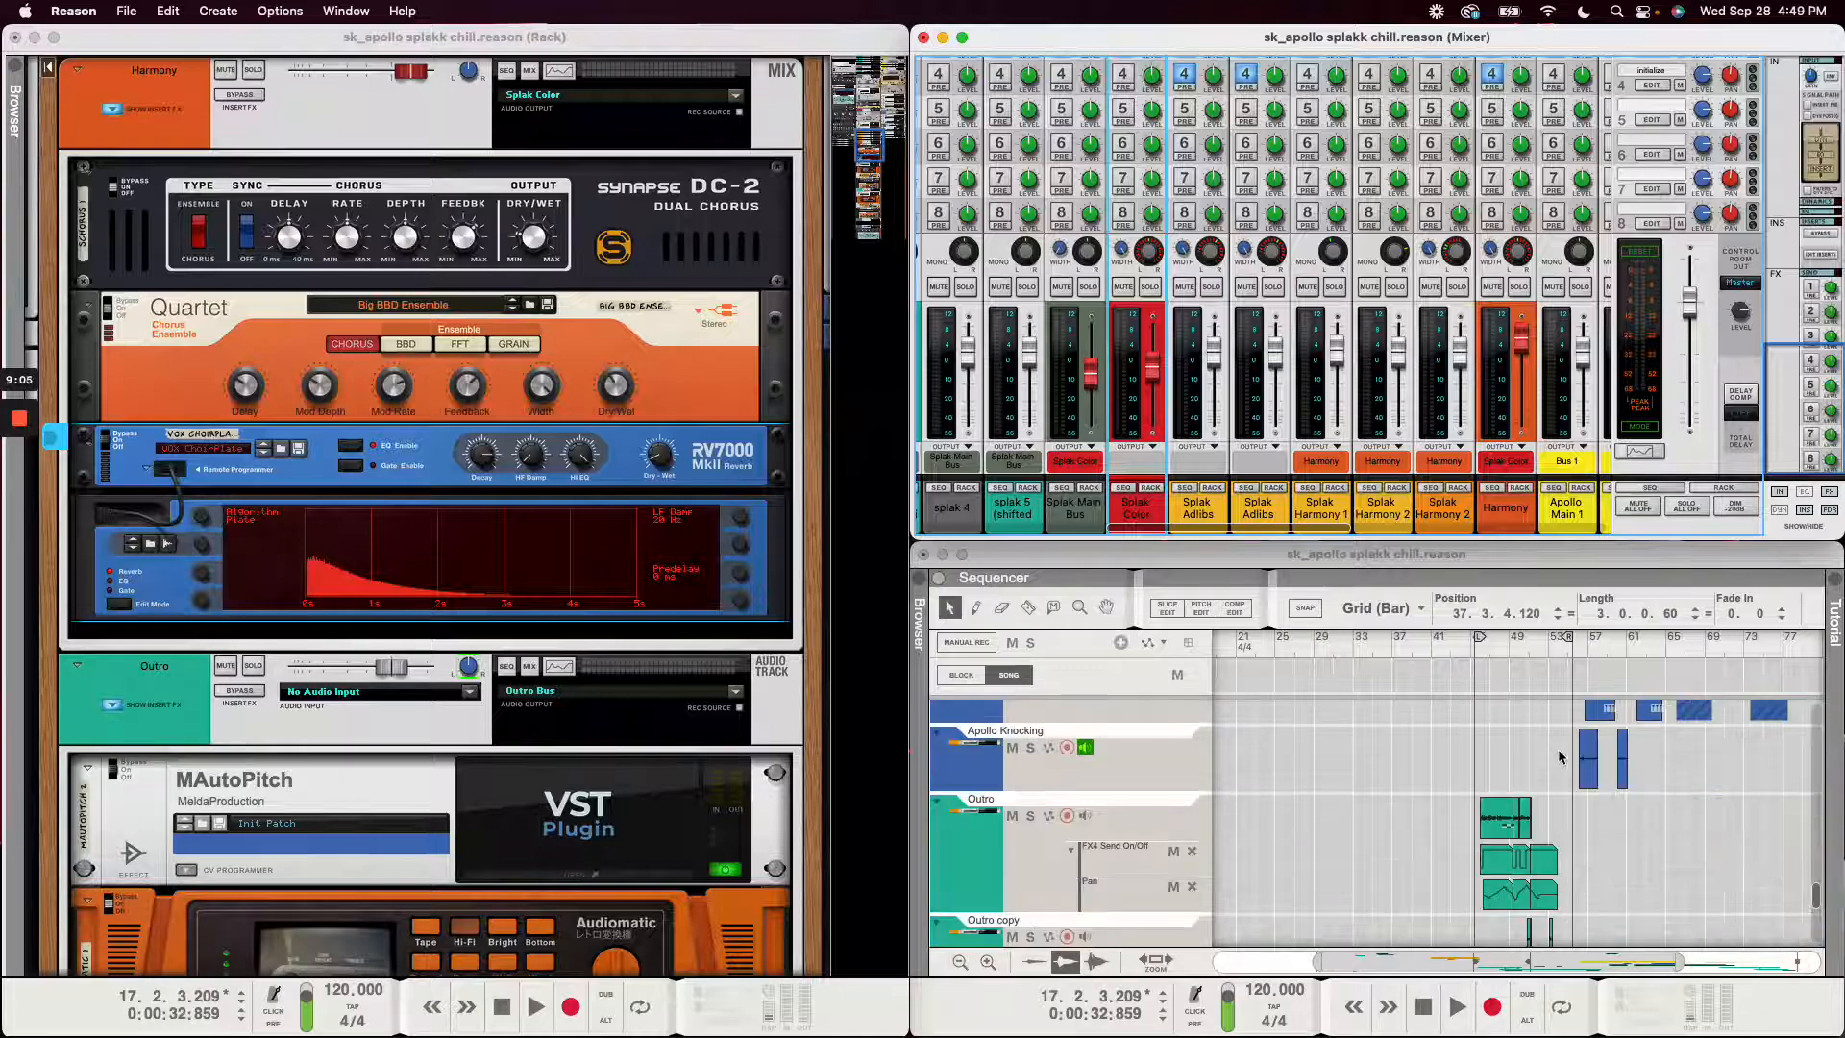
pyautogui.scroll(10, 1559, 761)
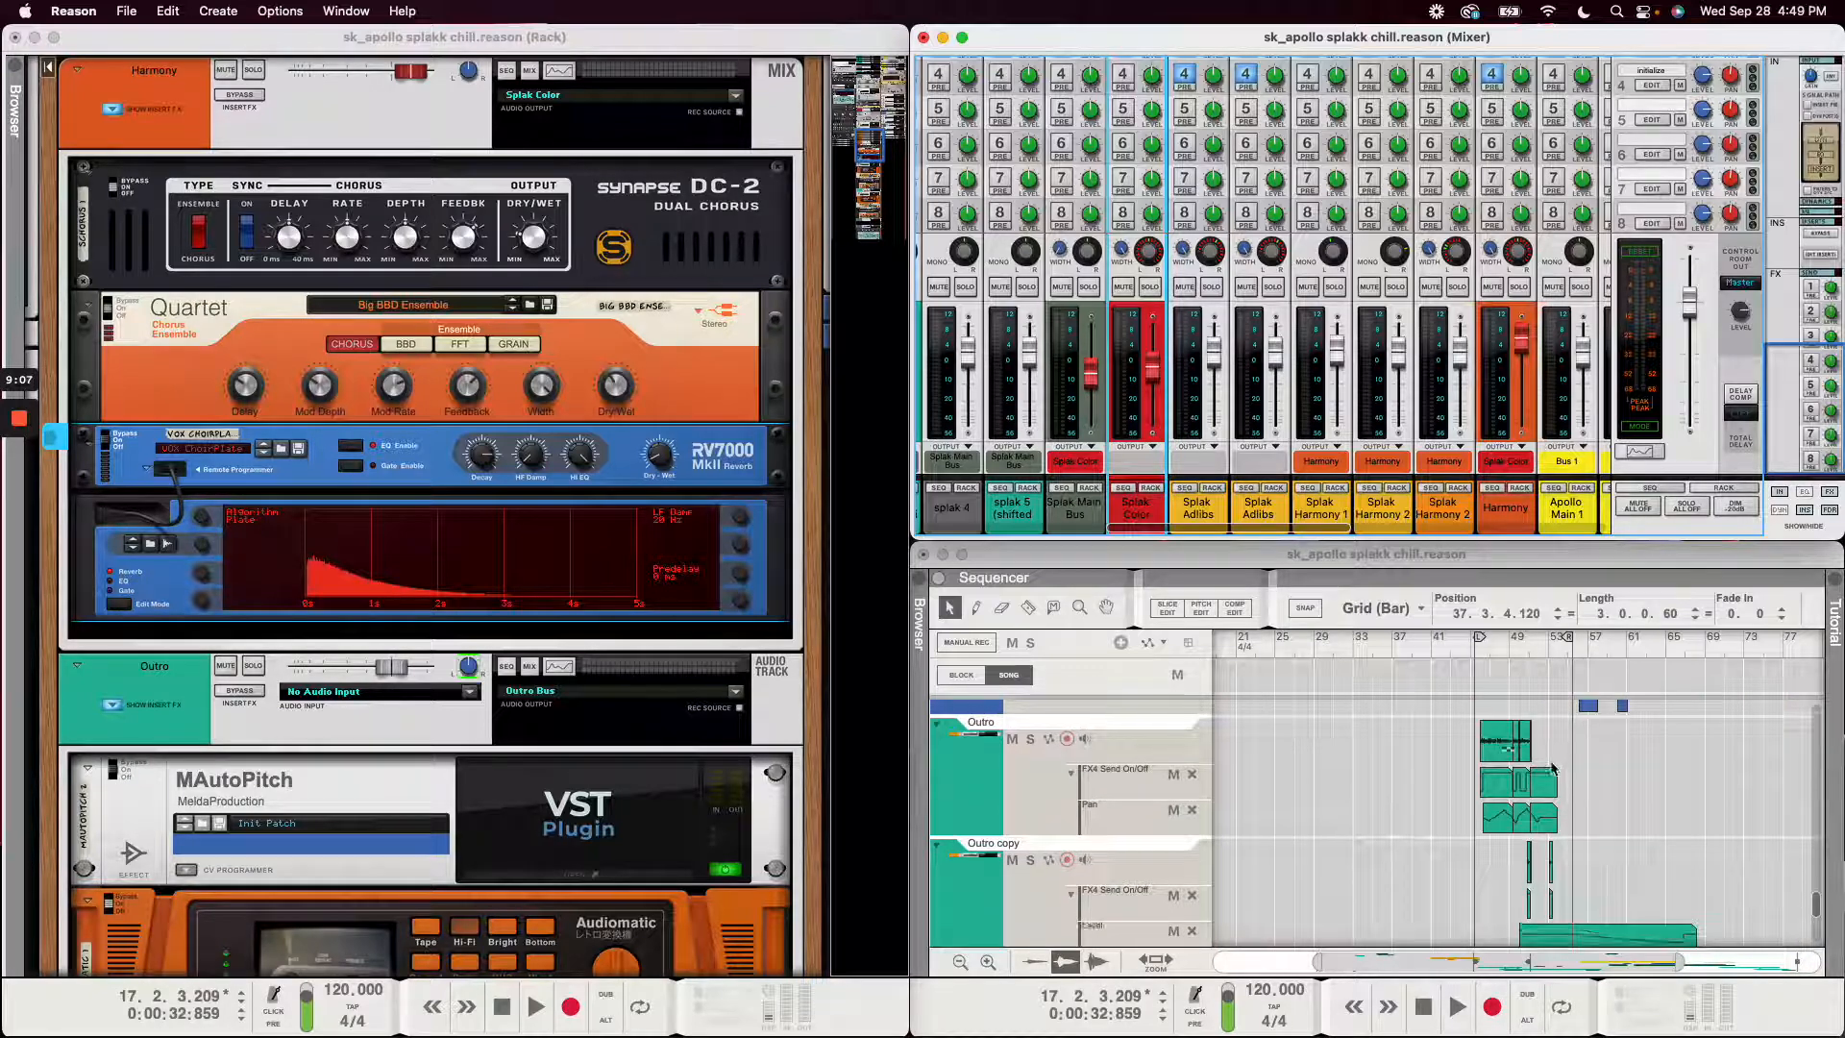
pyautogui.scroll(5, 1485, 790)
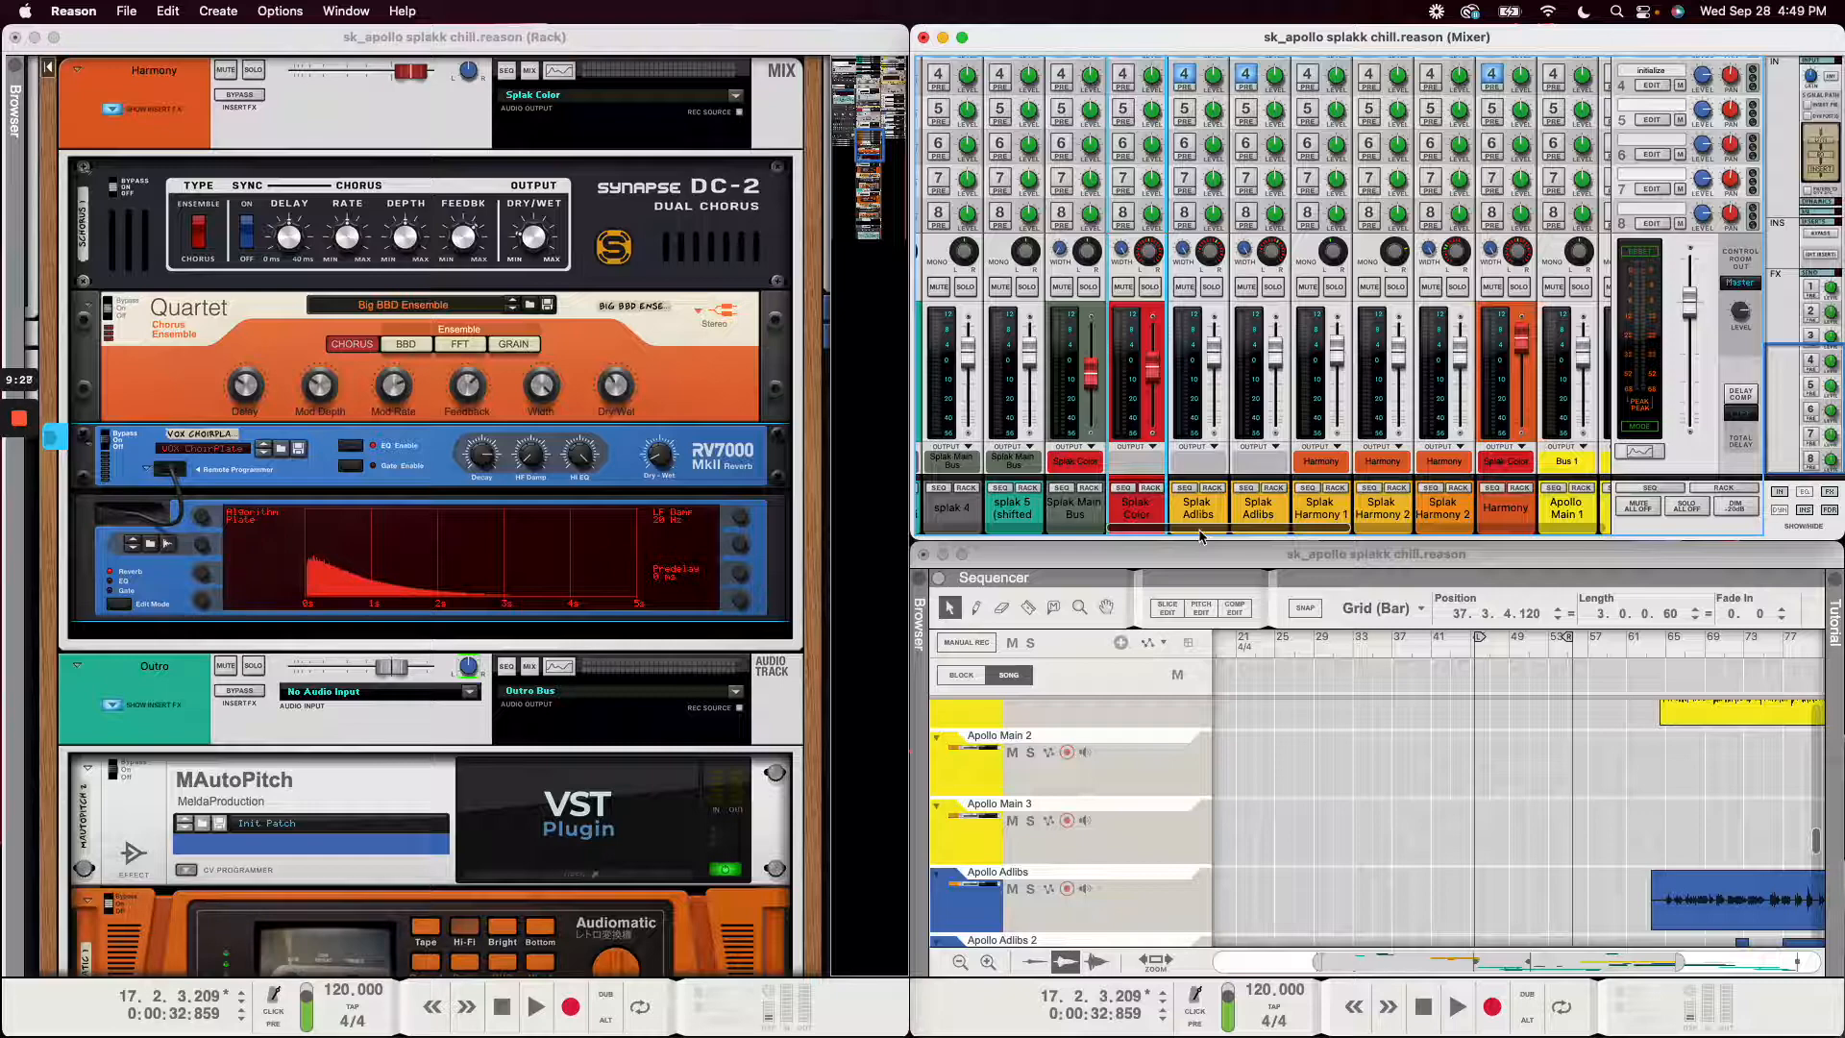
# - Try different fader levels on the second Splak Adlibs channel and restore its original level
pyautogui.moveTo(1273, 336); pyautogui.dragTo(1271, 312)
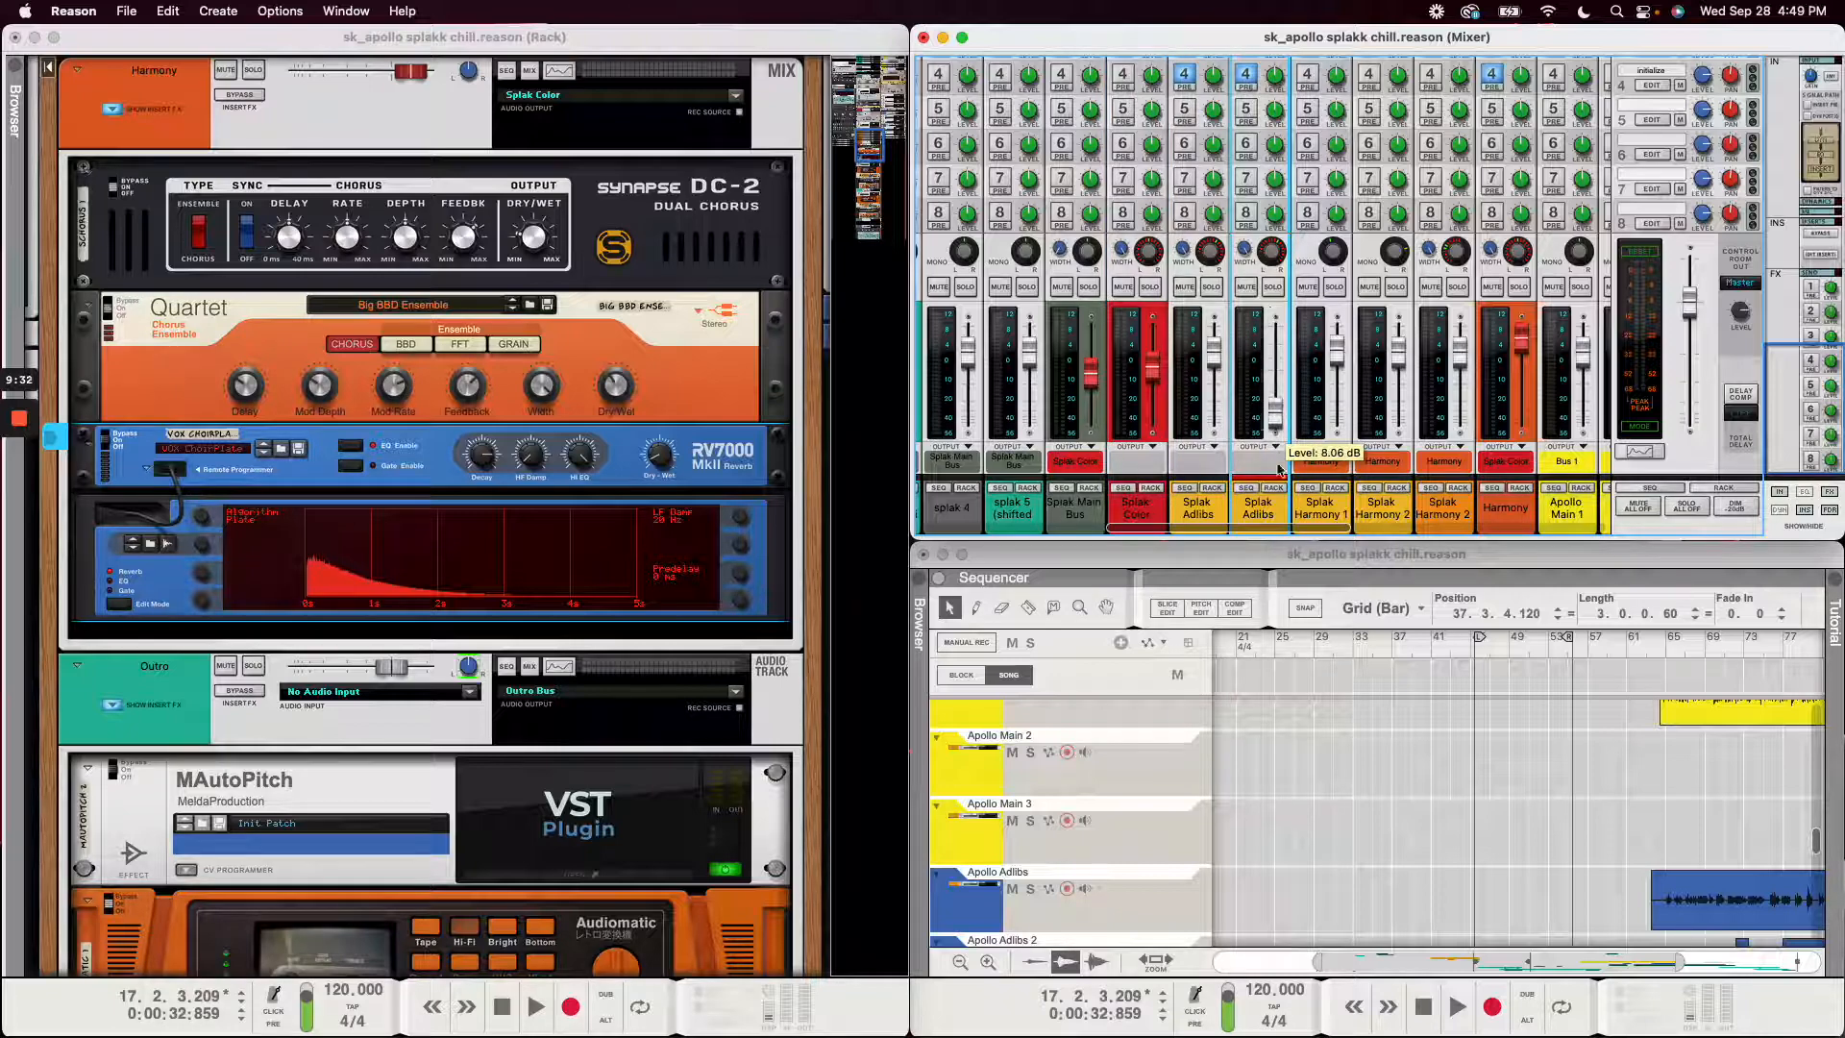
pyautogui.moveTo(1274, 281); pyautogui.dragTo(1284, 370)
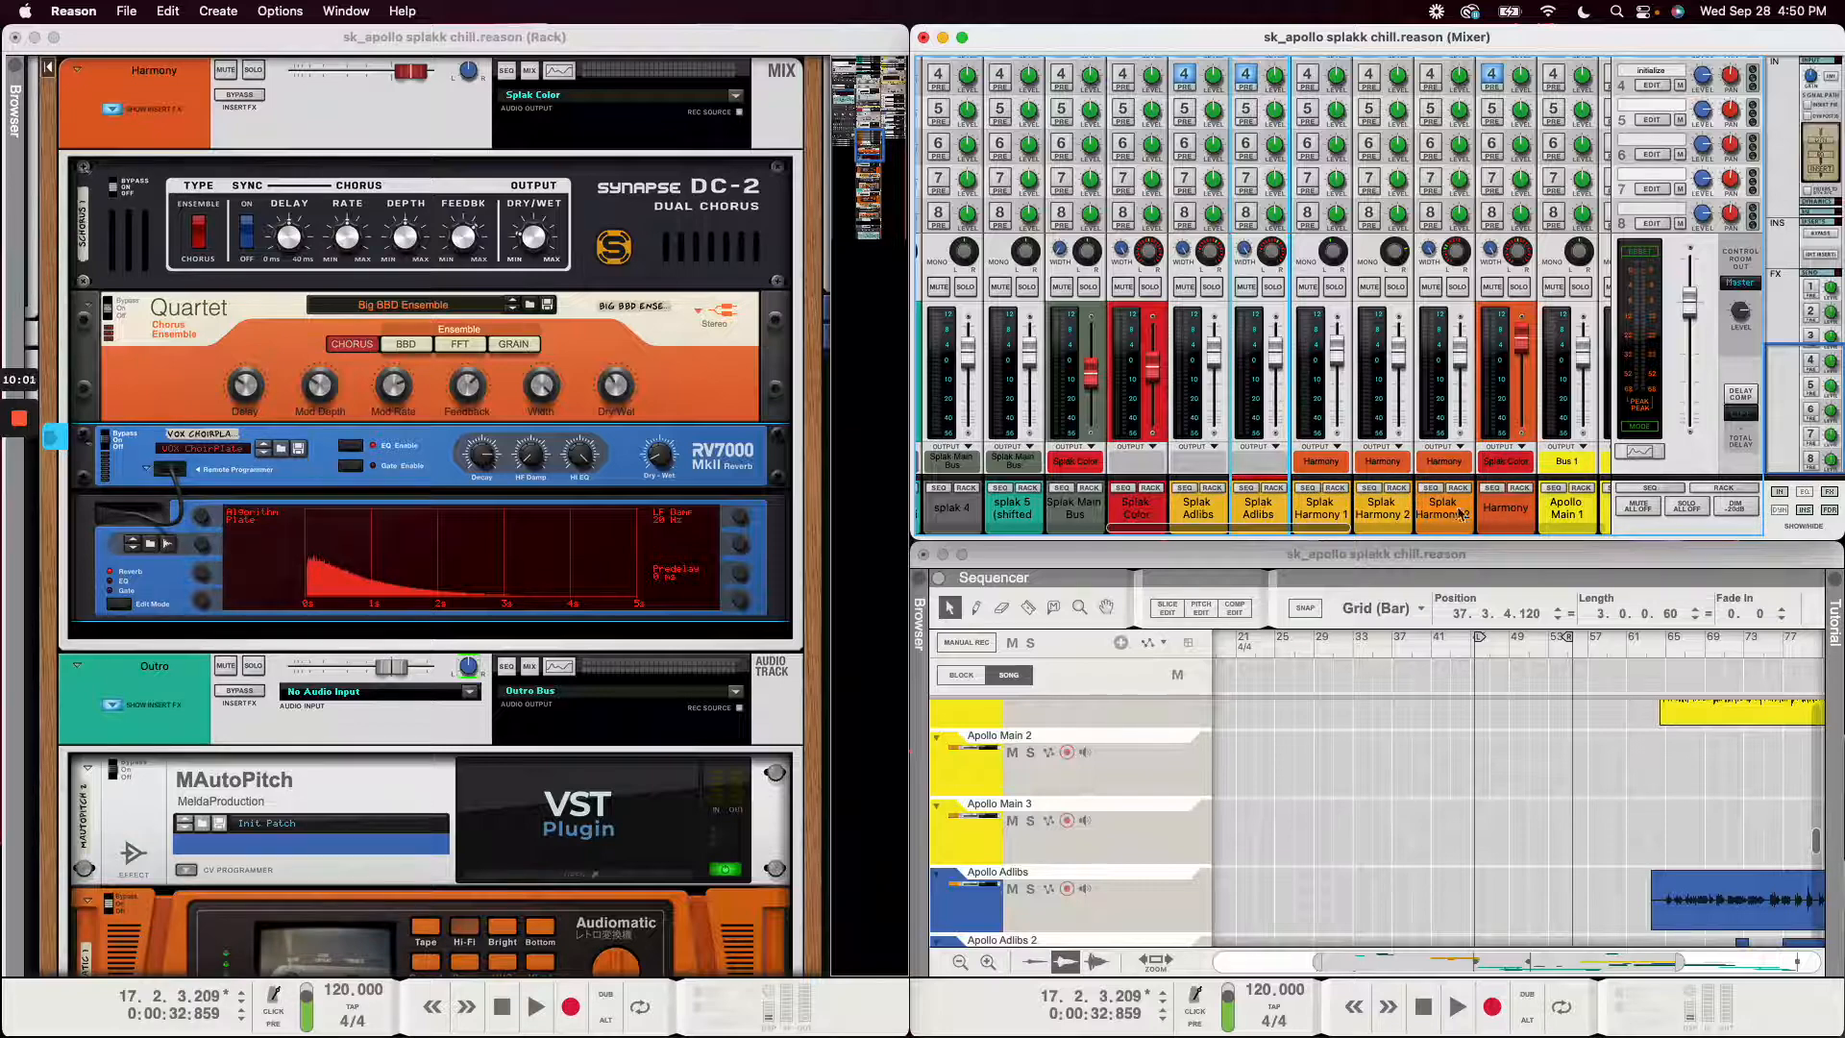
# - Select the Quartet chorus on the Harmony bus, try lowering the bus fader and undo the level change
pyautogui.click(1501, 517)
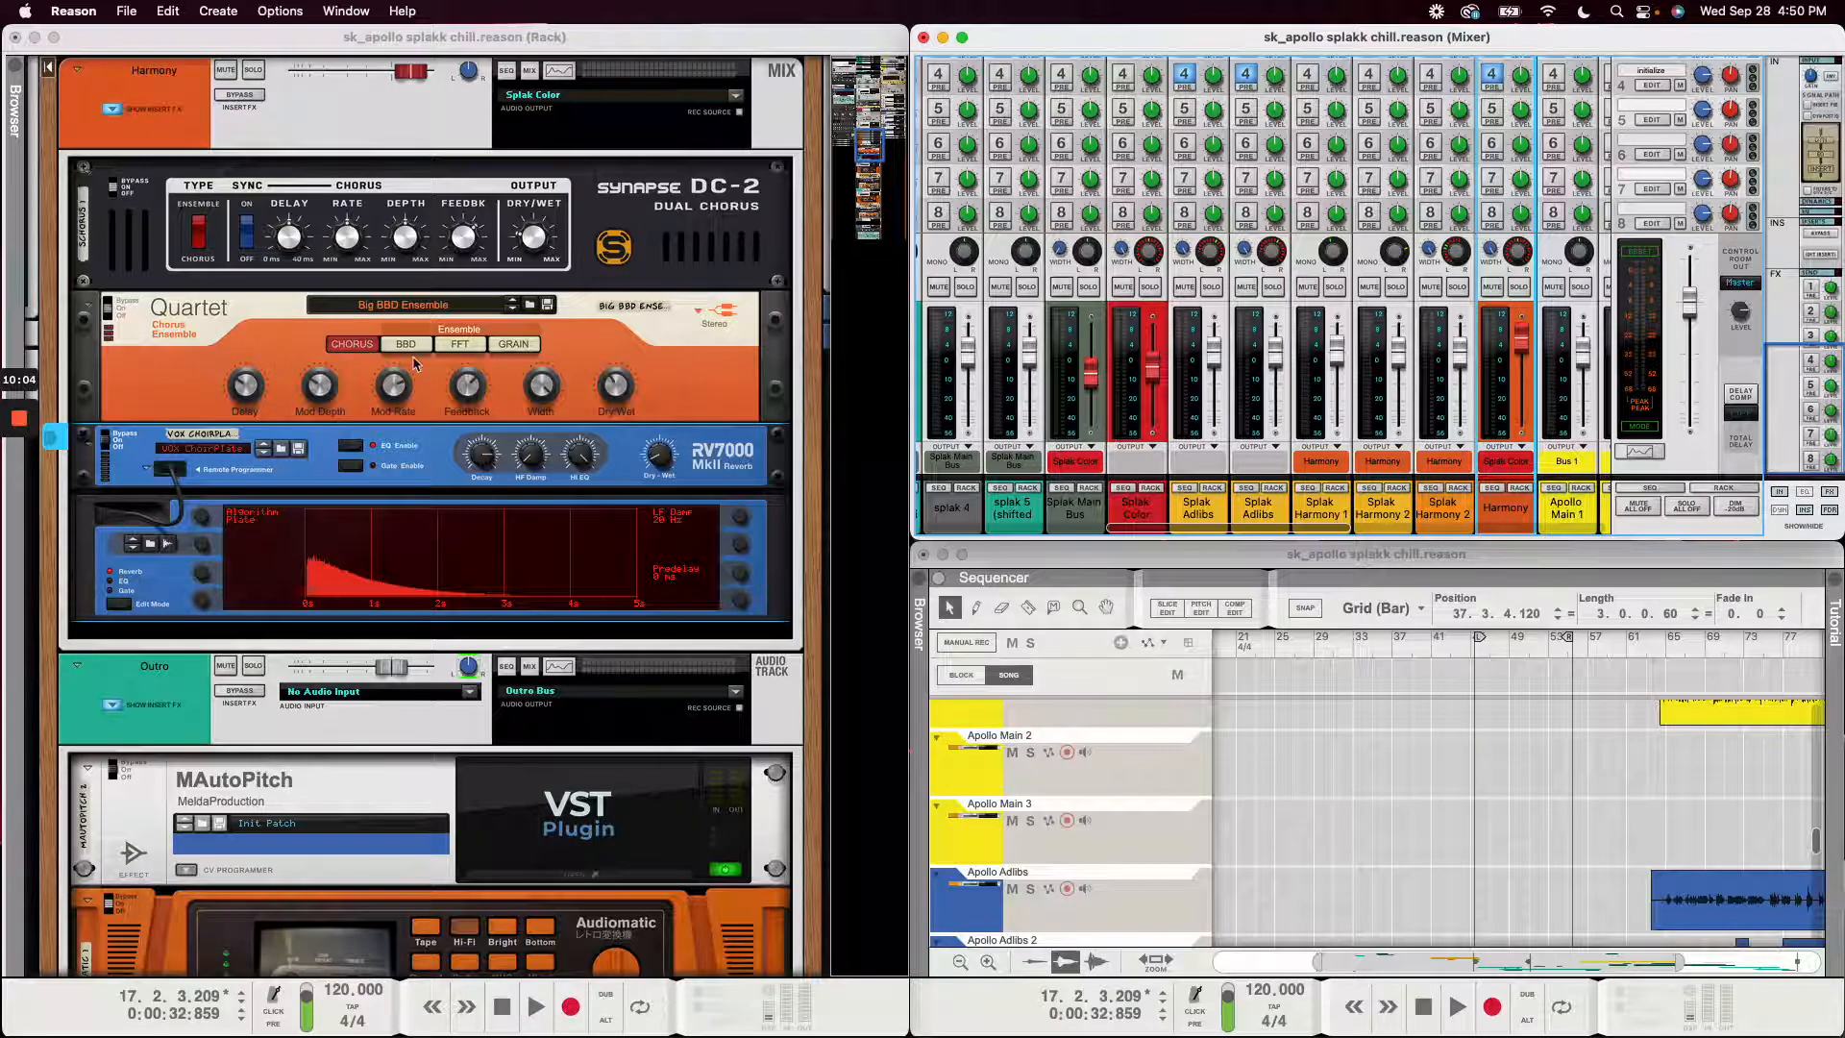
pyautogui.click(742, 399)
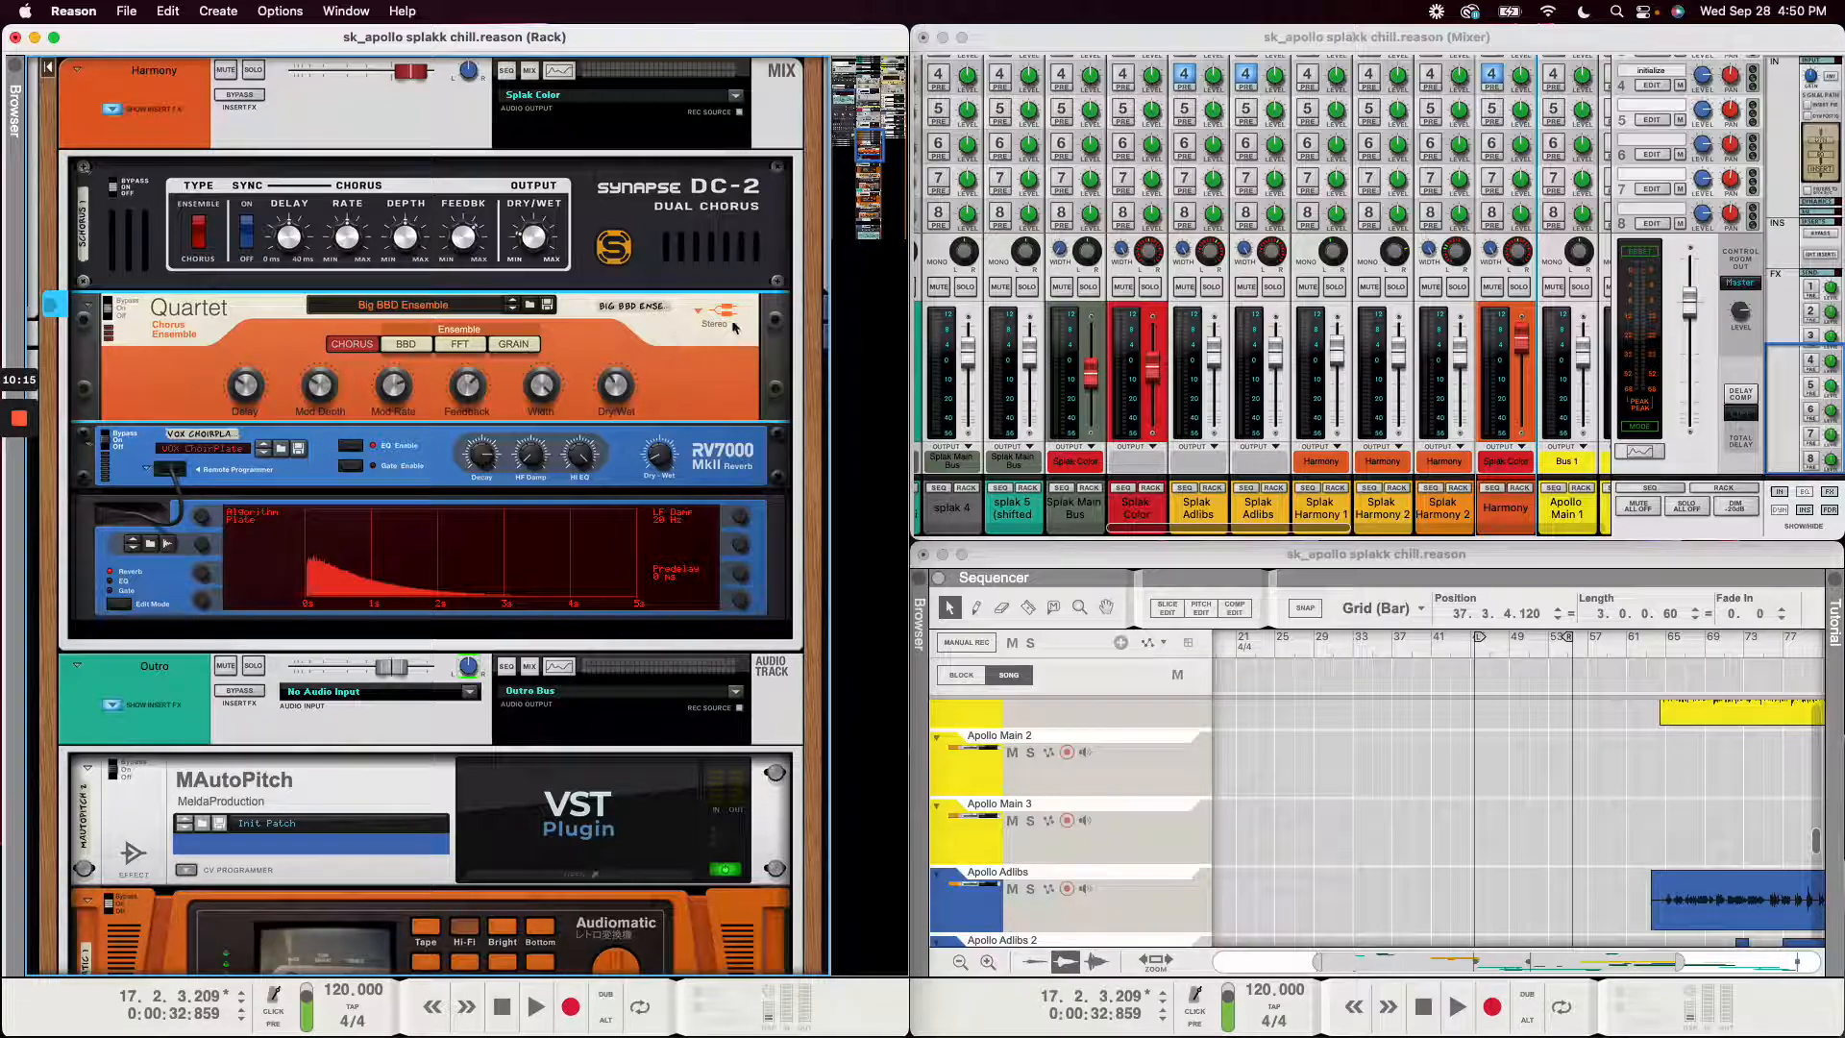
pyautogui.click(1511, 521)
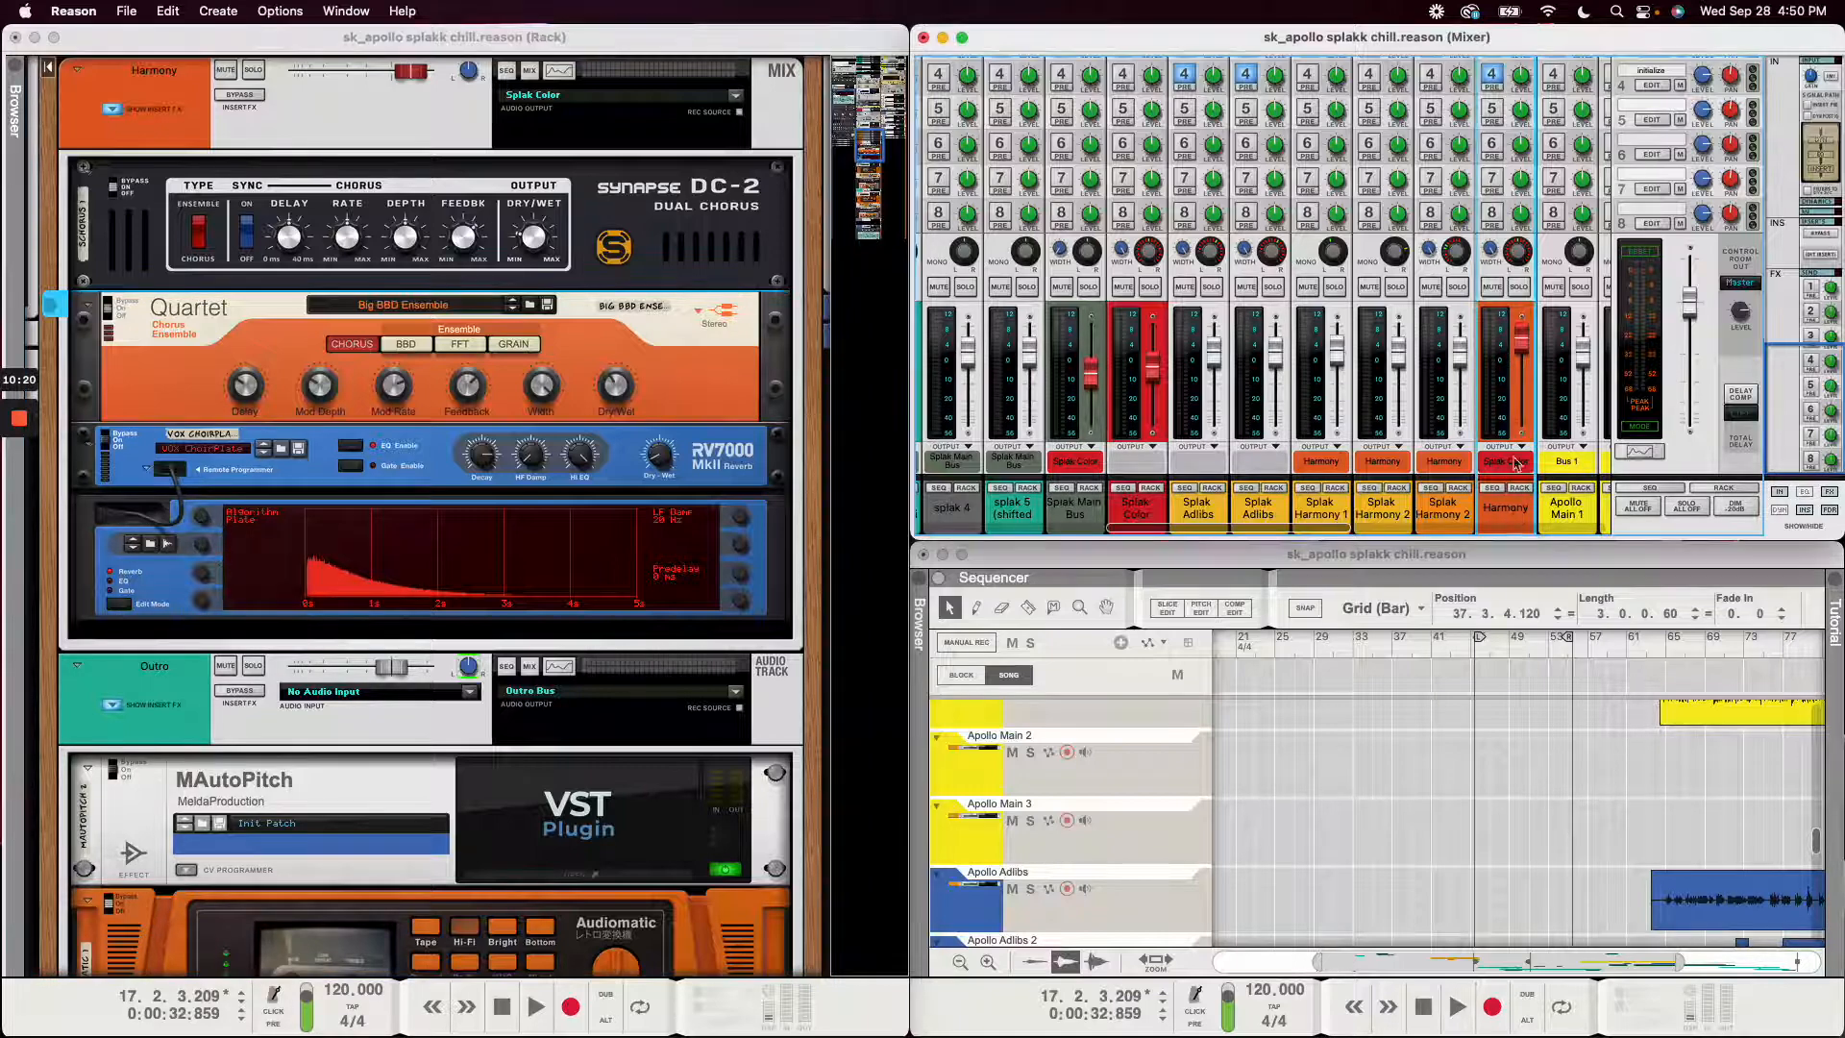
pyautogui.moveTo(1525, 346); pyautogui.dragTo(1529, 429)
pyautogui.press('super+z')
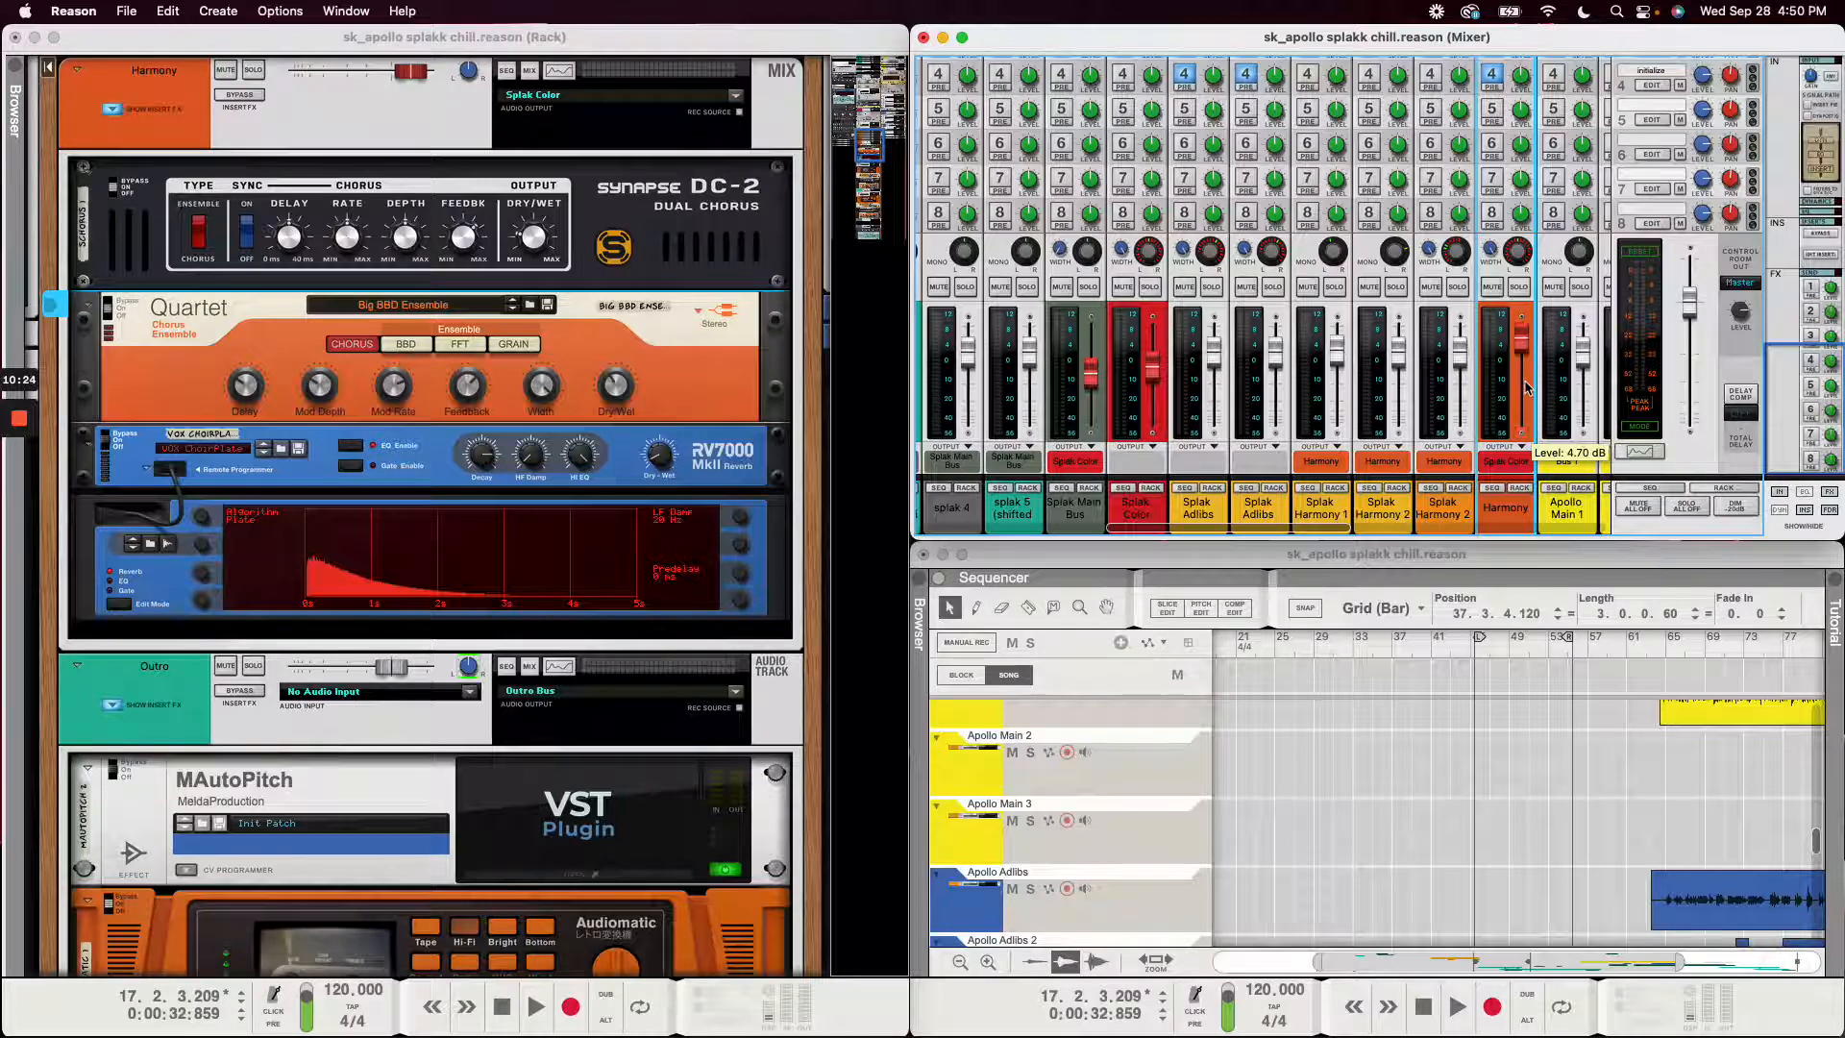
# - Compare the Splak Harmony 1 and Splak Harmony 2 channels in the mixer
pyautogui.click(1409, 515)
pyautogui.click(1343, 517)
pyautogui.click(1361, 516)
pyautogui.click(1323, 516)
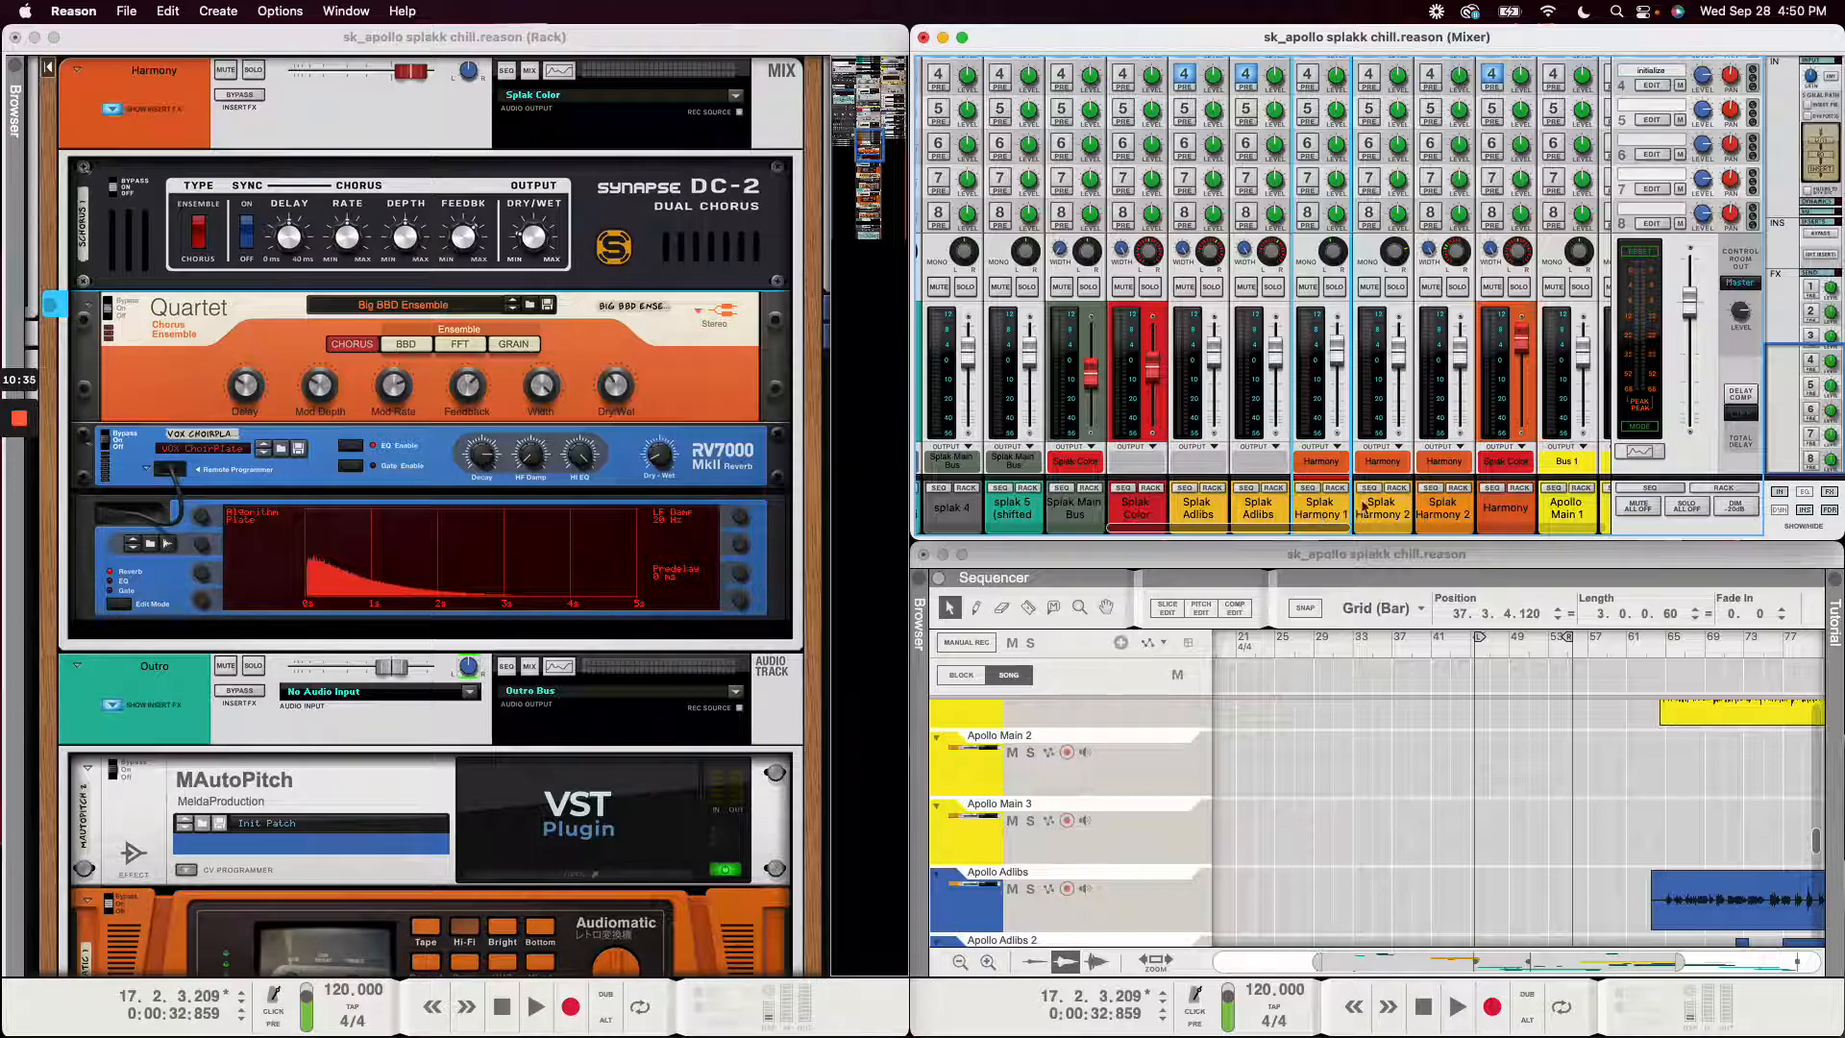
# - Bypass the insert effects on the Harmony bus and select its mixer channel
pyautogui.click(1497, 511)
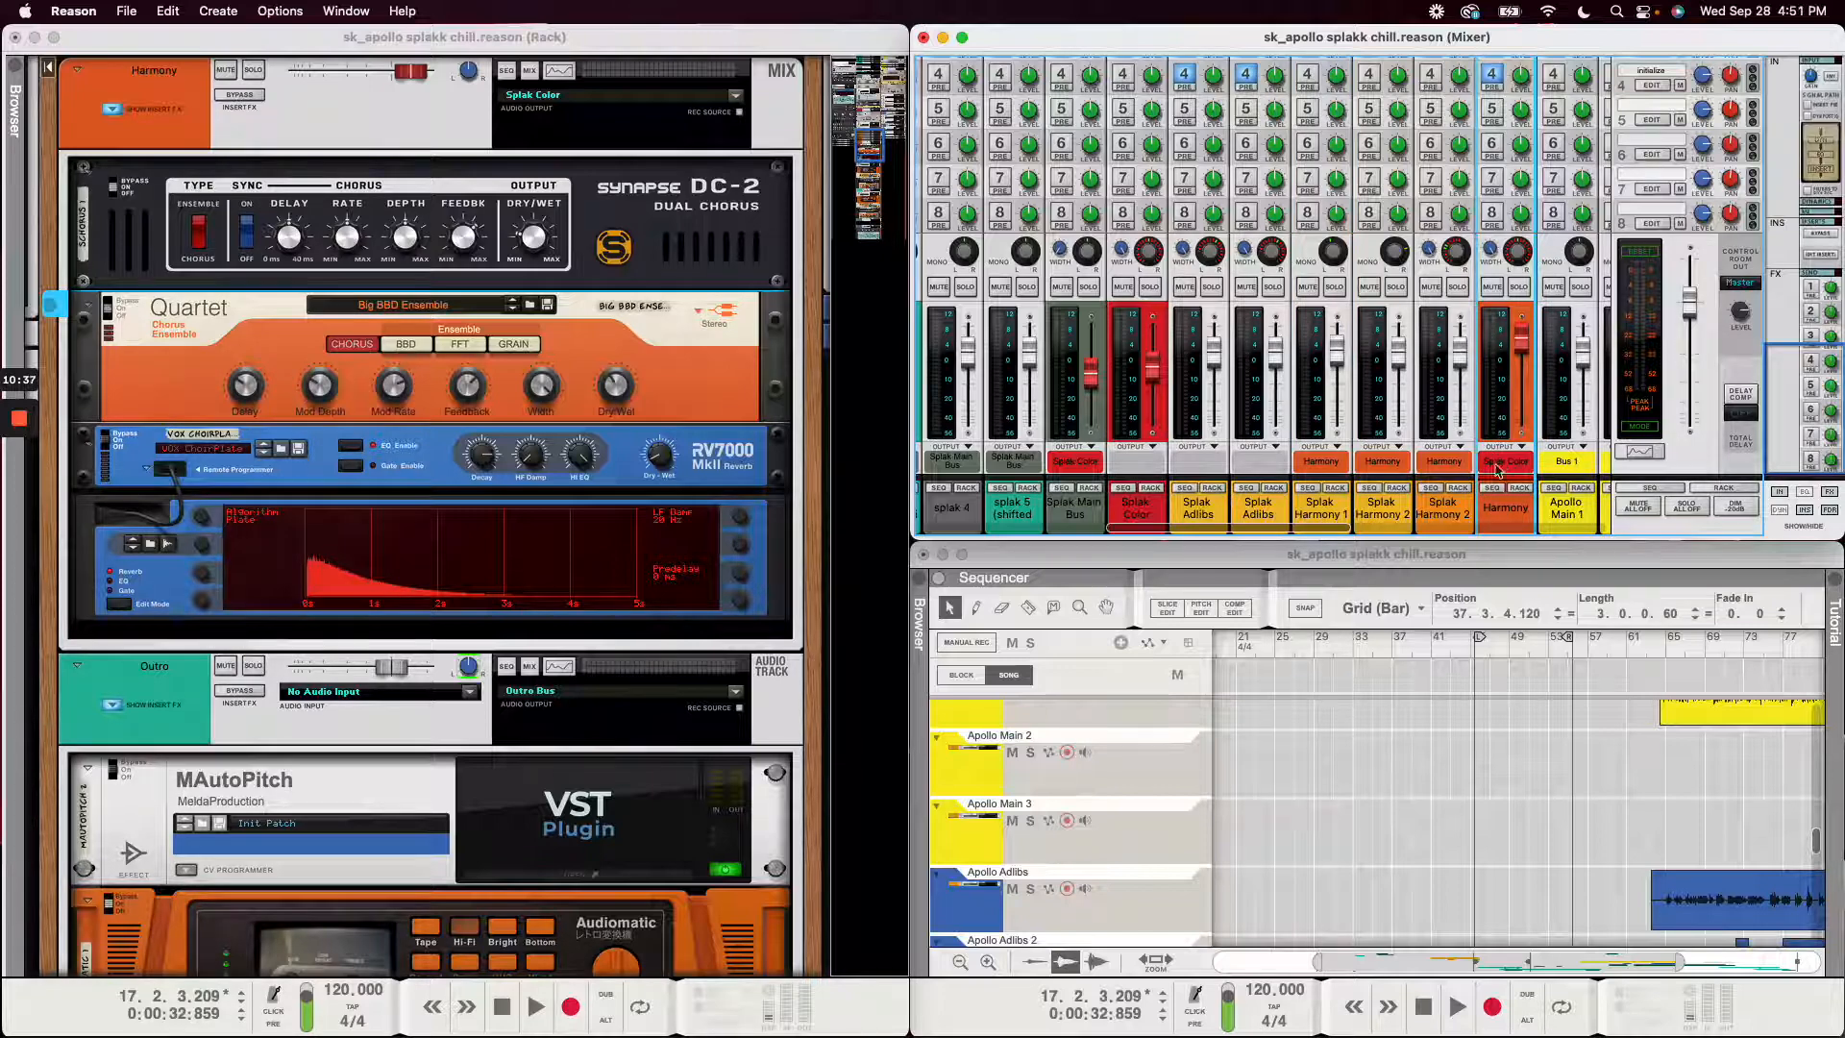
pyautogui.click(250, 94)
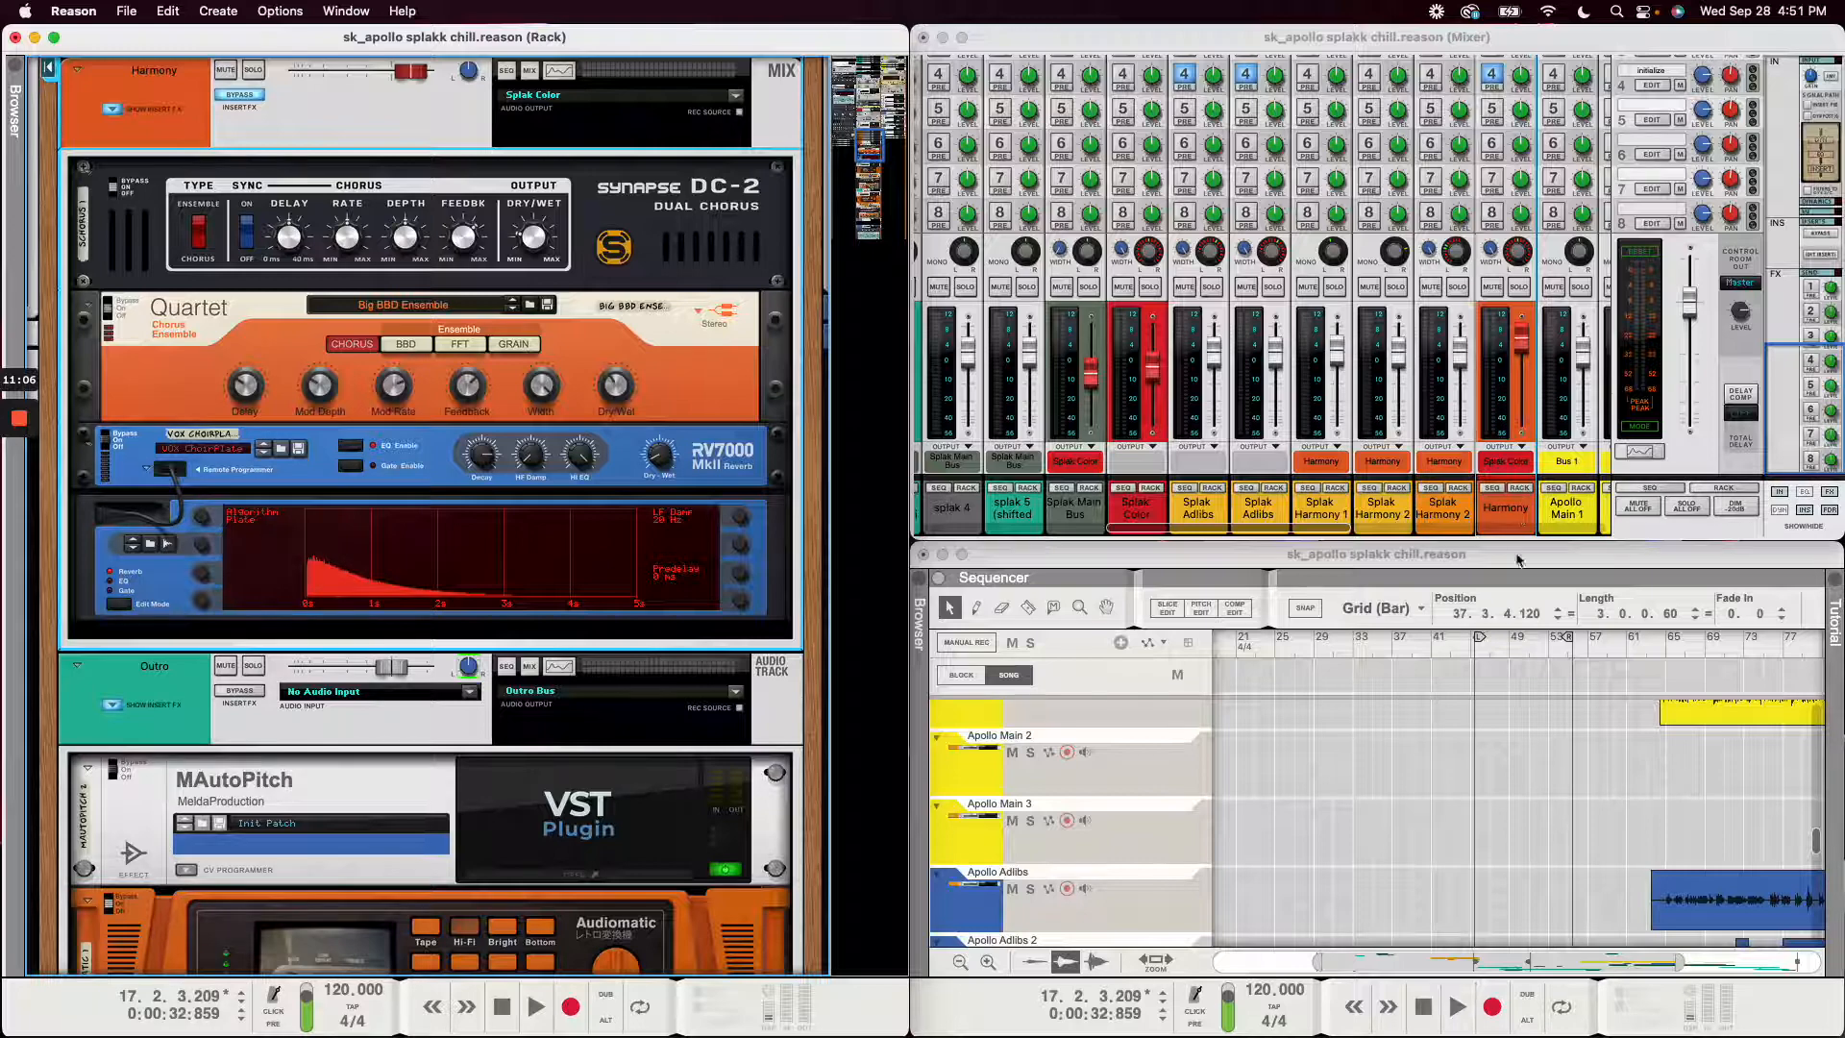
pyautogui.click(1505, 512)
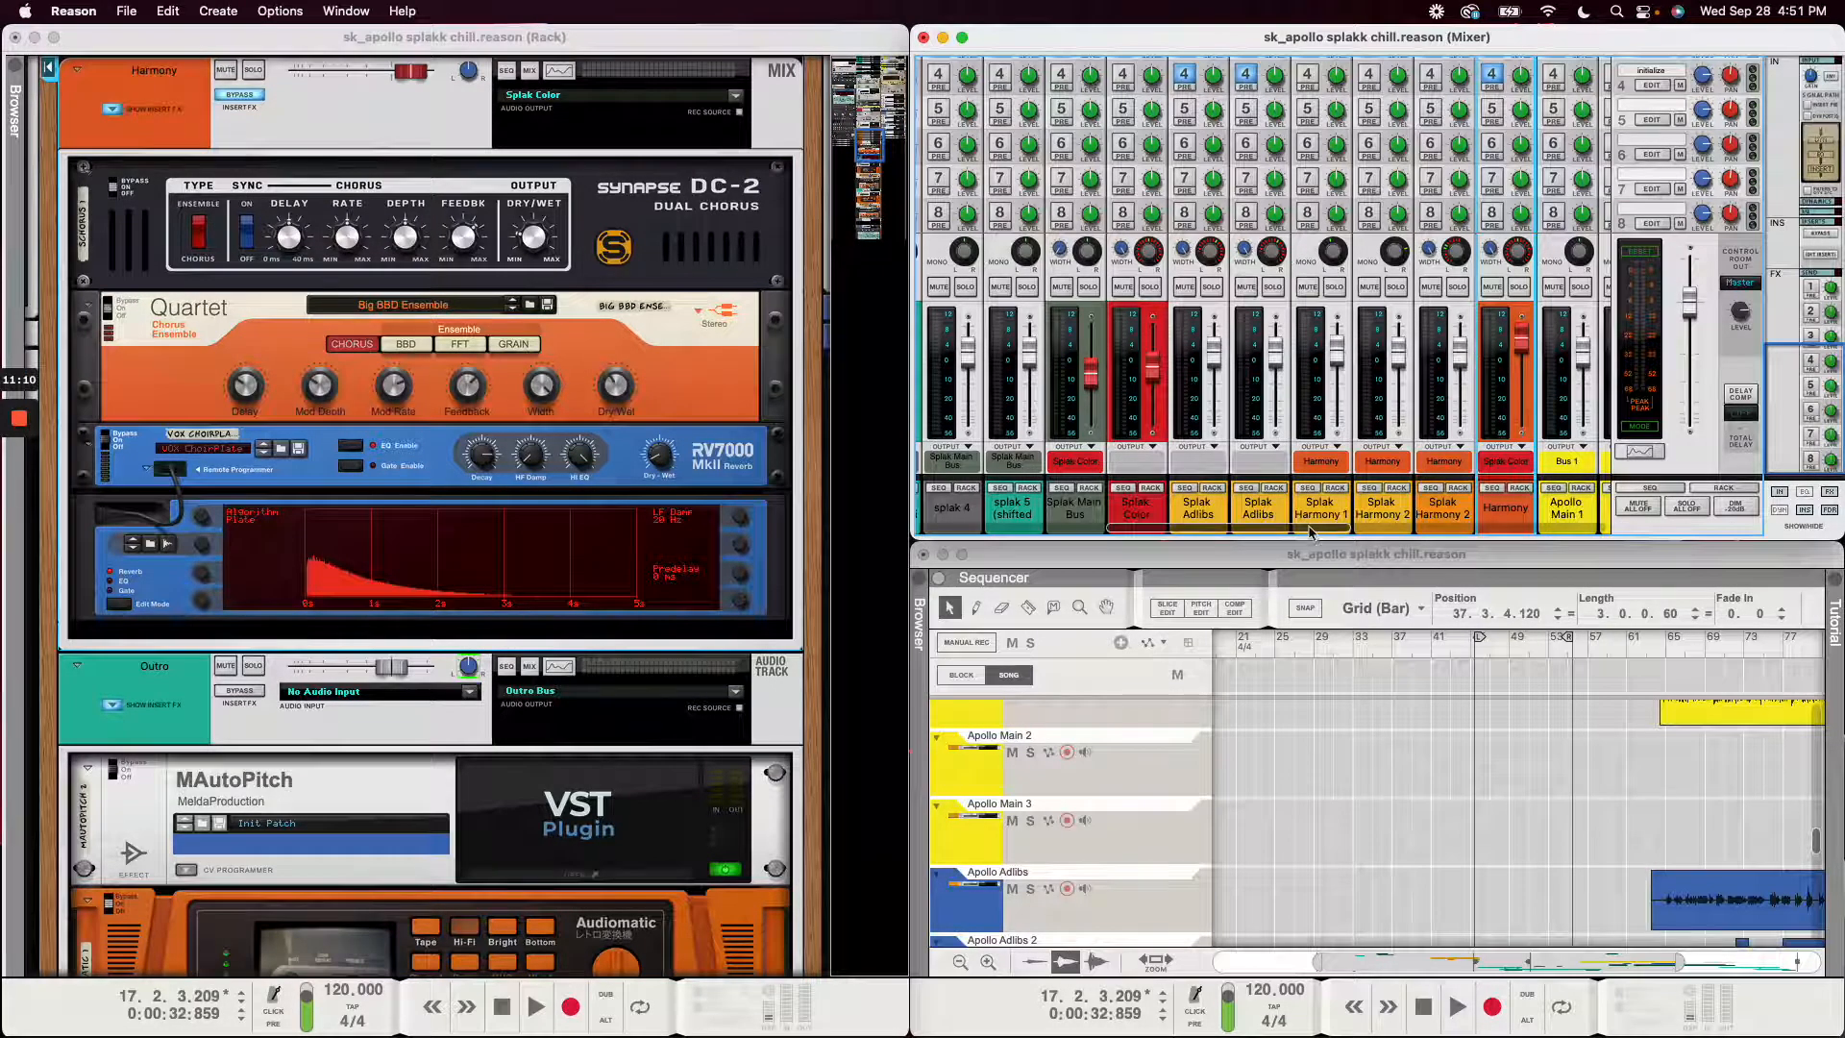
# - Review the splak 1, splak 2 and splak 3 channels against Splak Main Bus and Splak Color in the mixer
pyautogui.moveTo(1305, 531); pyautogui.dragTo(1135, 538)
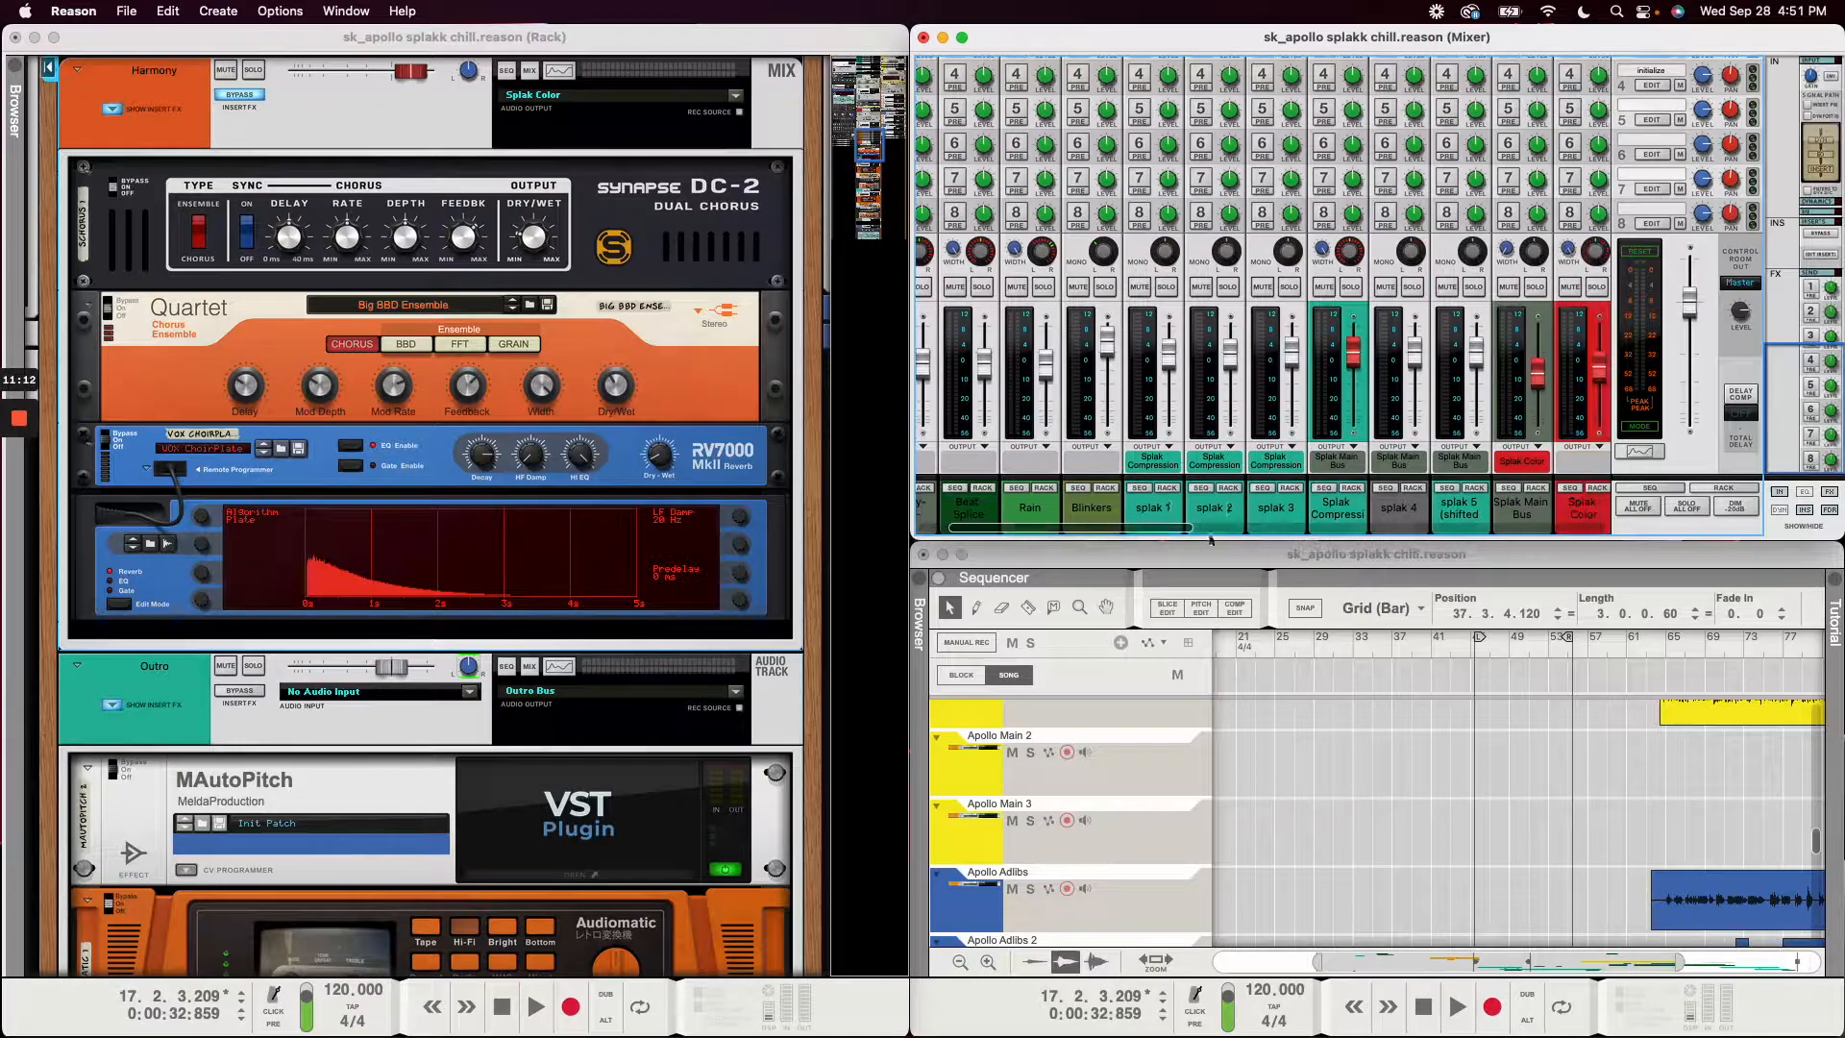
pyautogui.click(1177, 516)
pyautogui.click(1218, 517)
pyautogui.click(1279, 516)
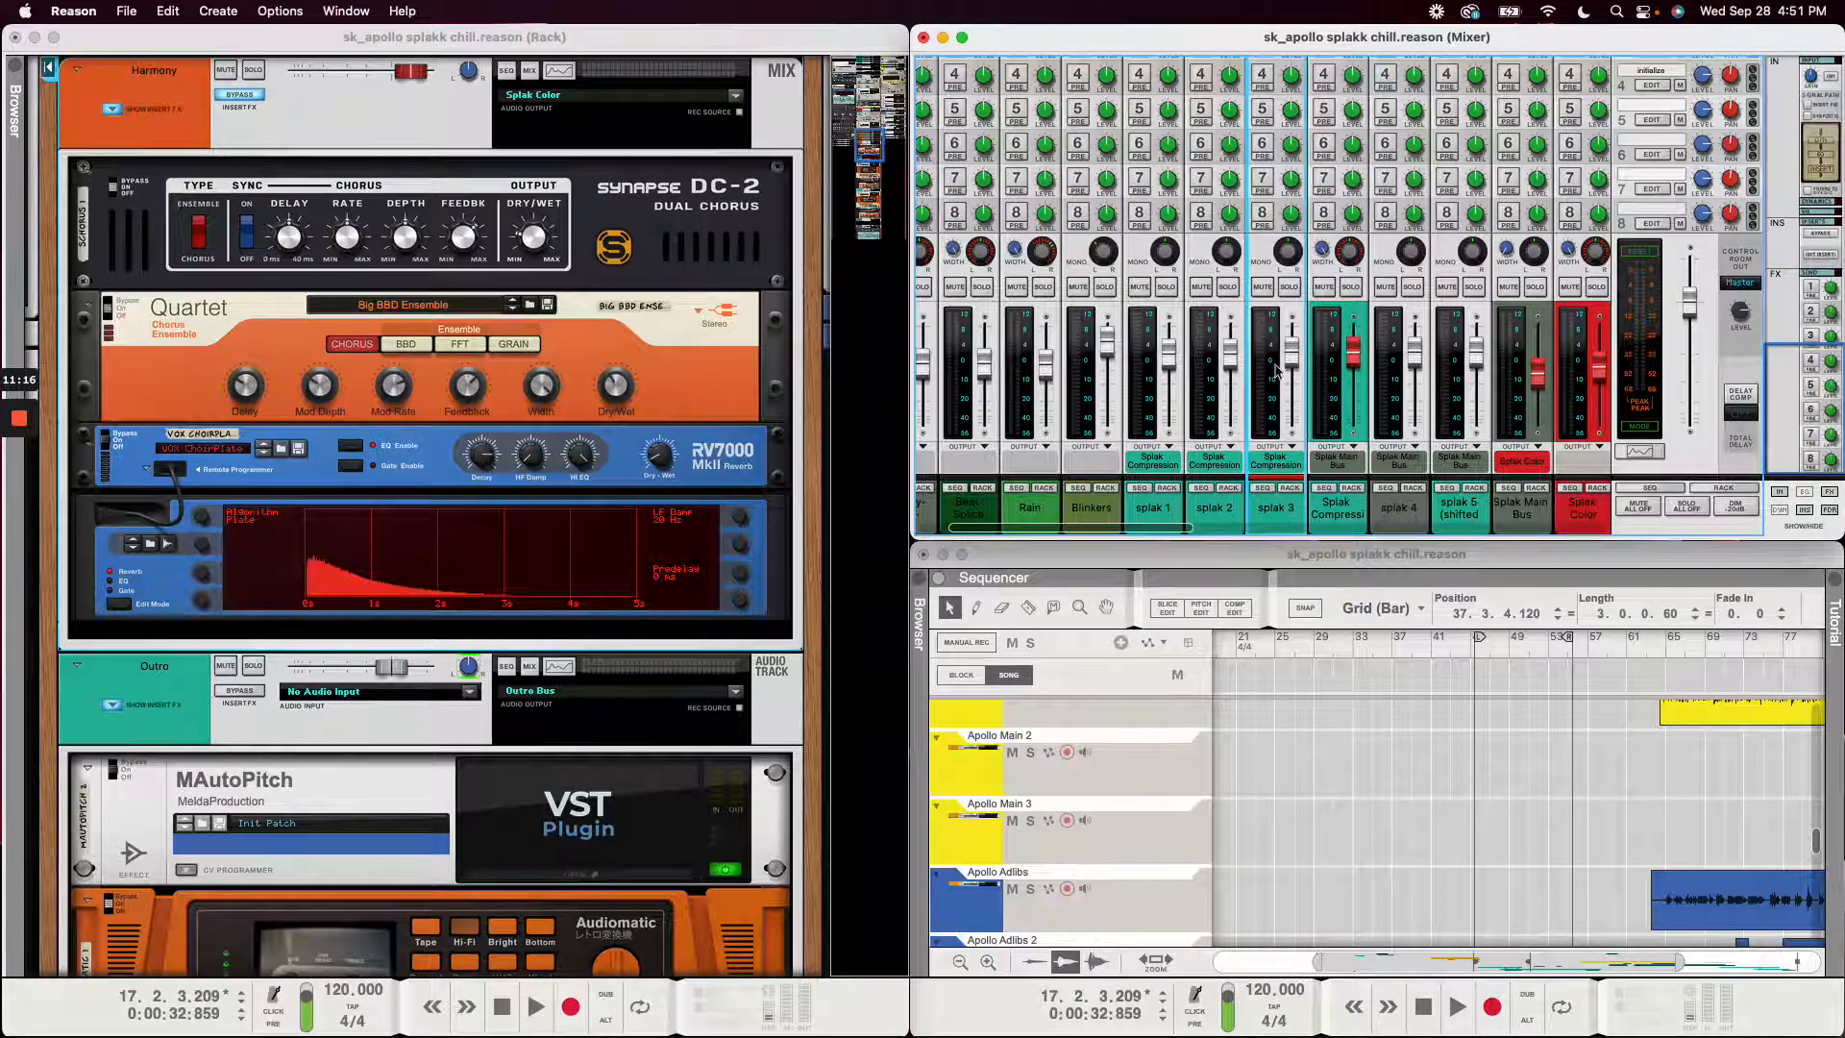
pyautogui.click(1583, 511)
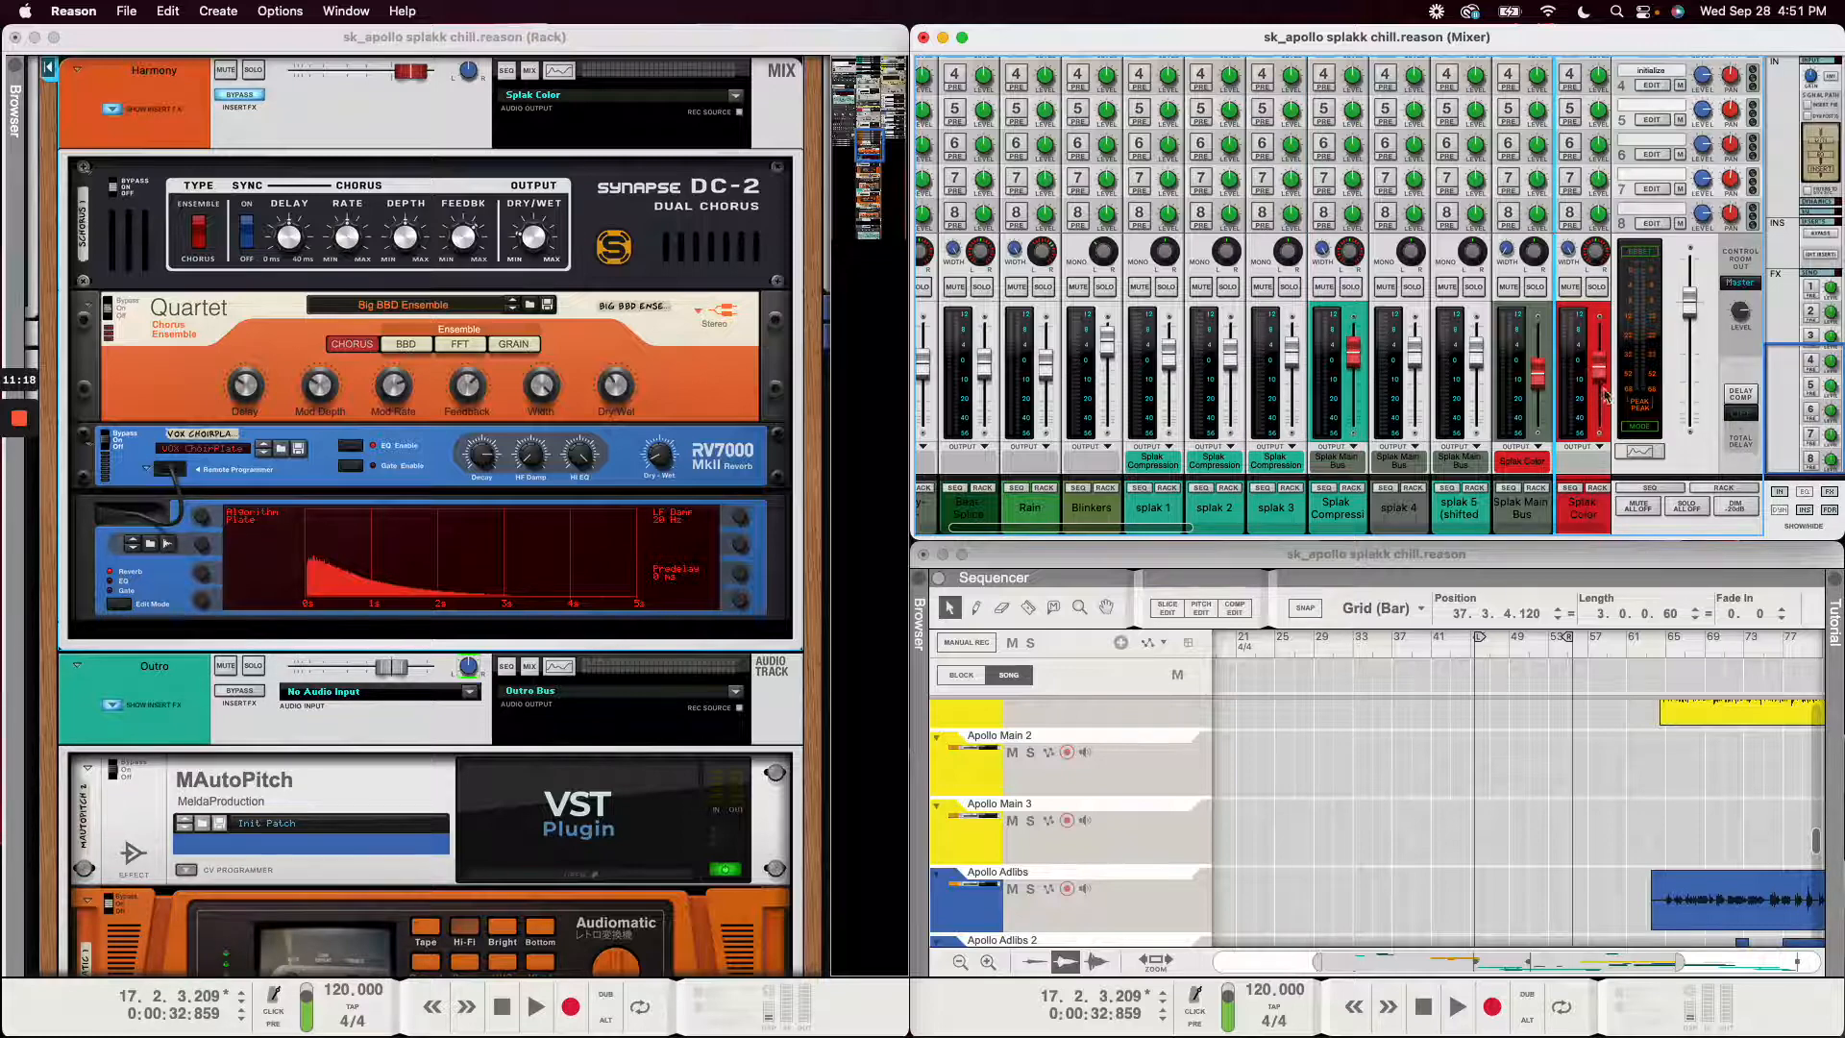
pyautogui.click(1537, 386)
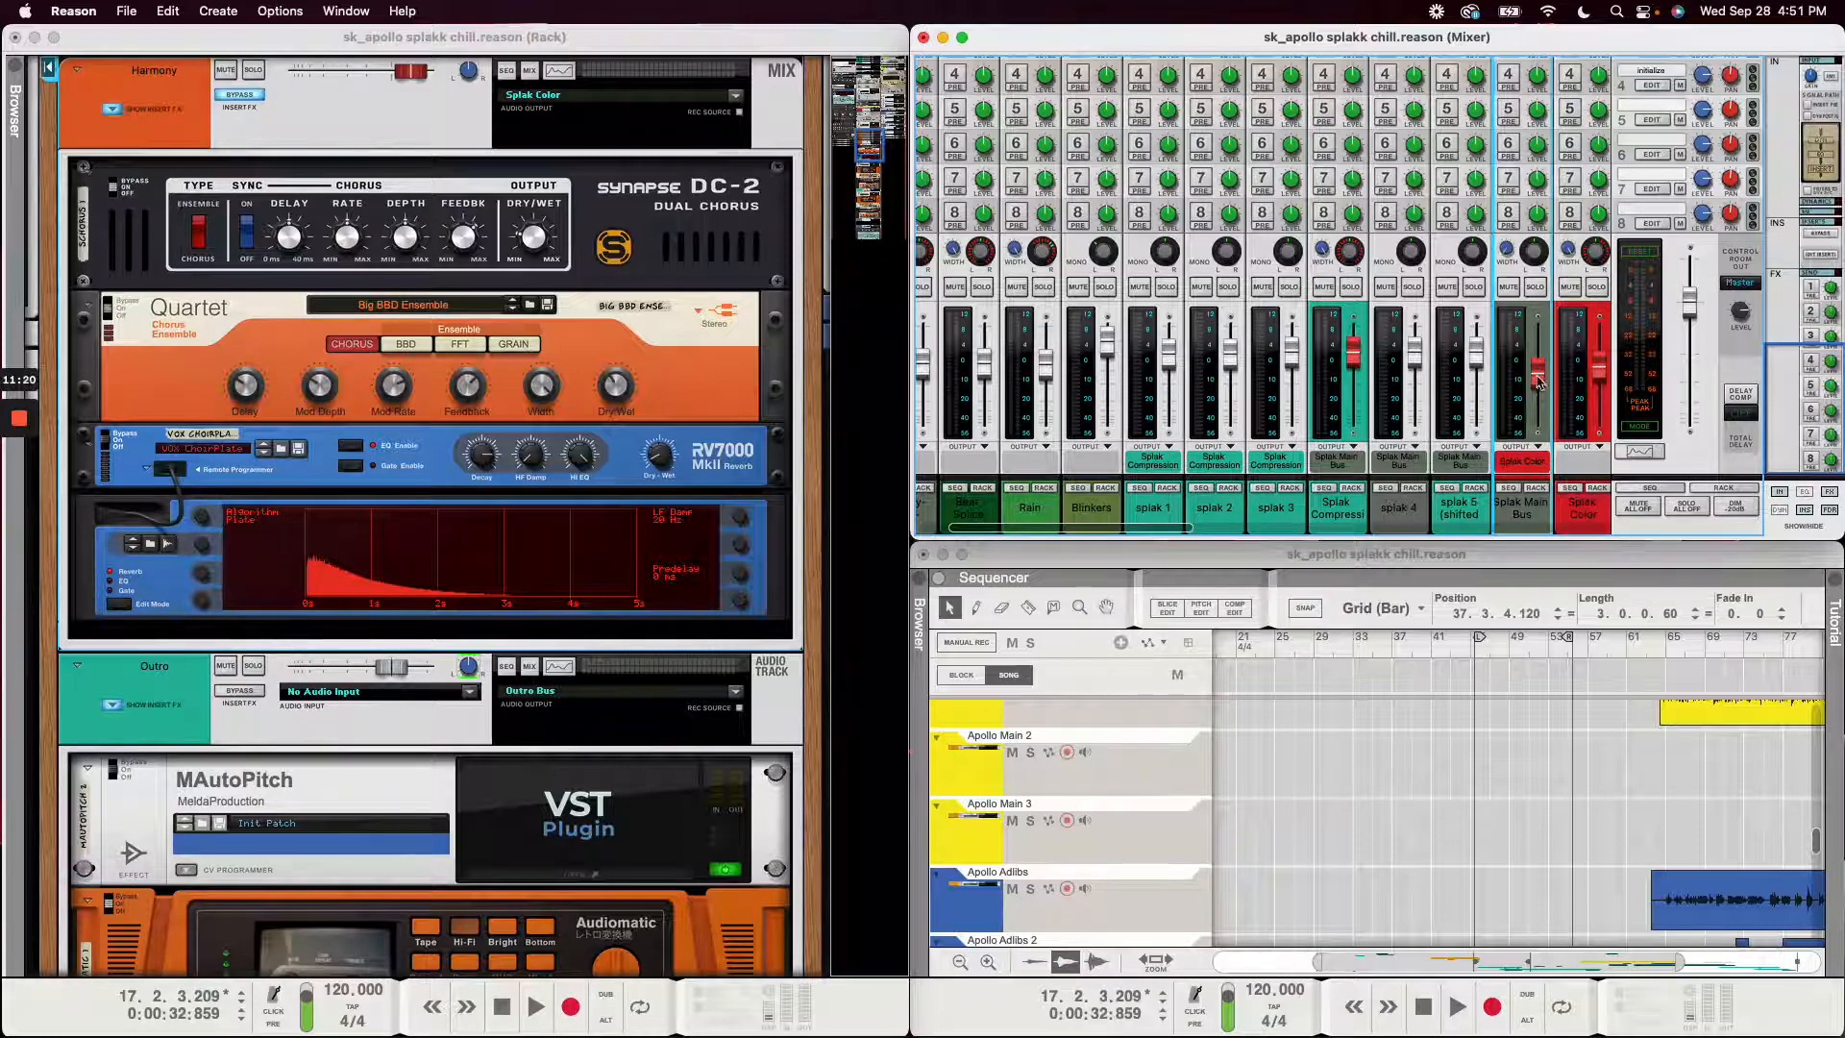
pyautogui.click(1280, 517)
pyautogui.click(1219, 516)
pyautogui.click(1157, 519)
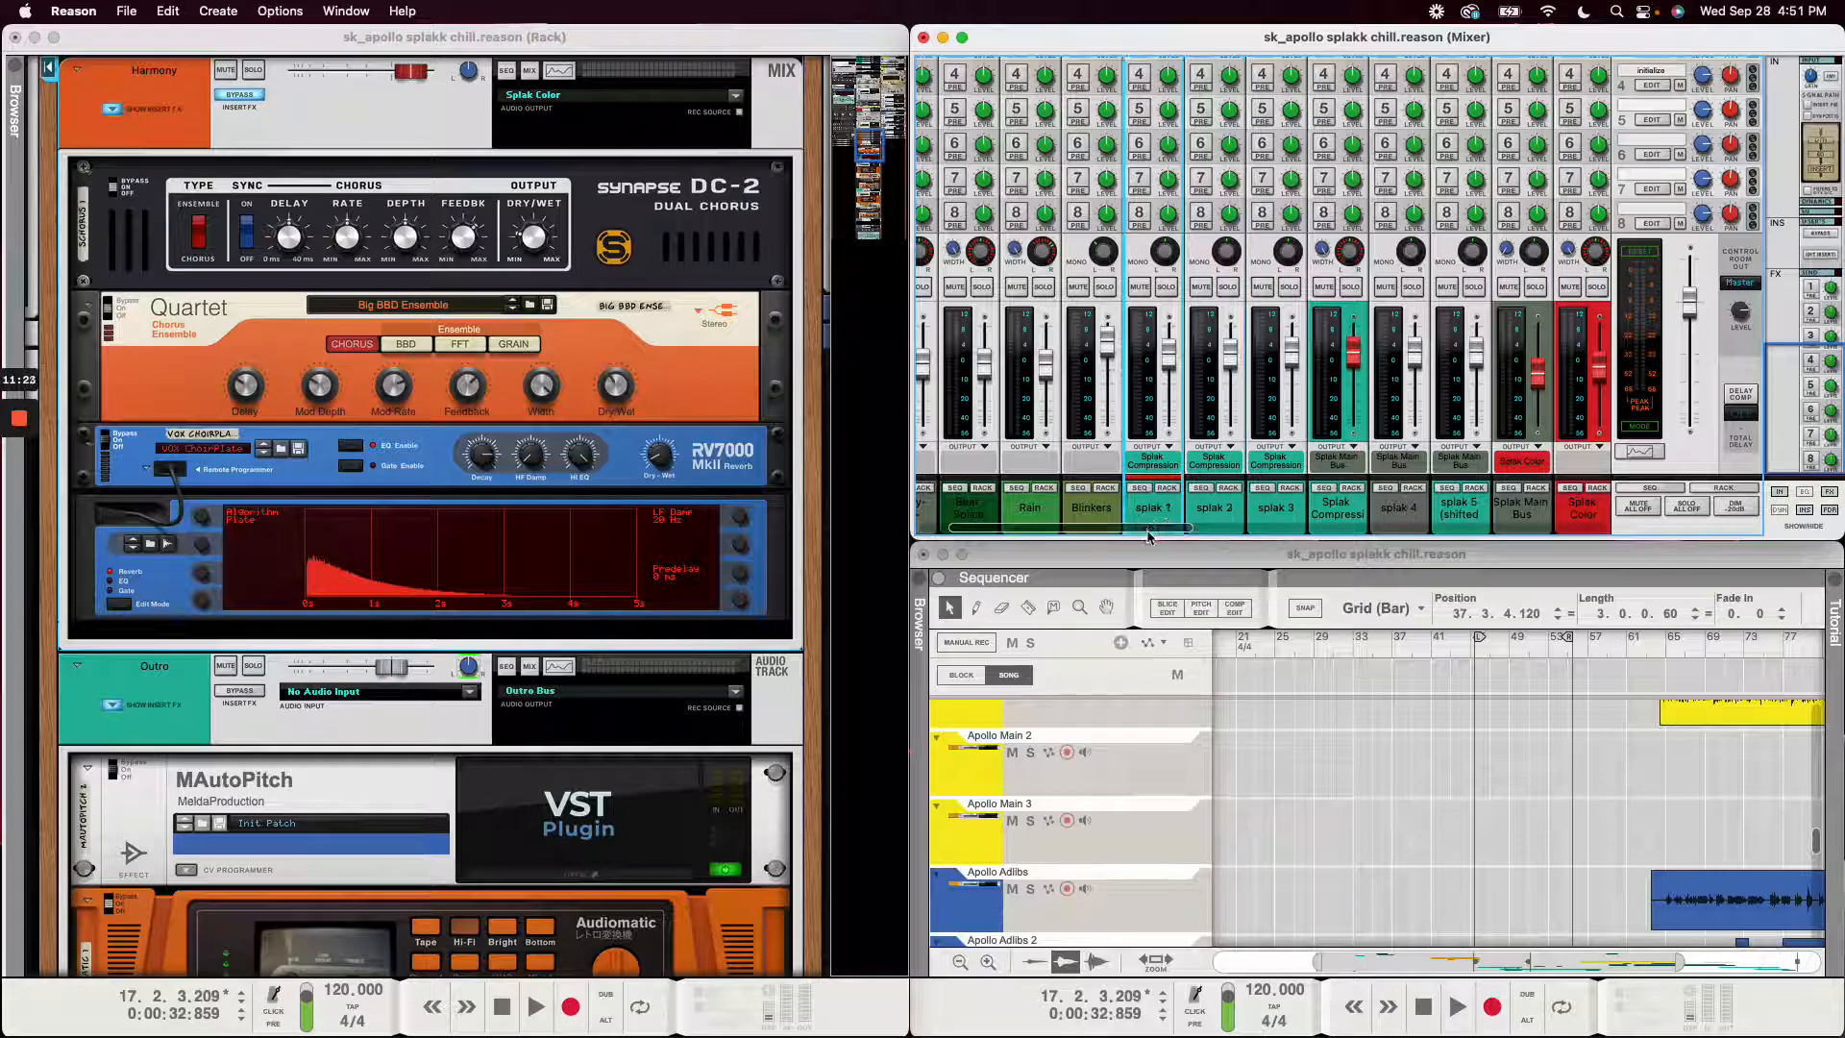
# - Examine the Apollo Main 1, 2 and 3 mixer channels and the Bus 1 channel they feed
pyautogui.moveTo(1148, 536); pyautogui.dragTo(1432, 553)
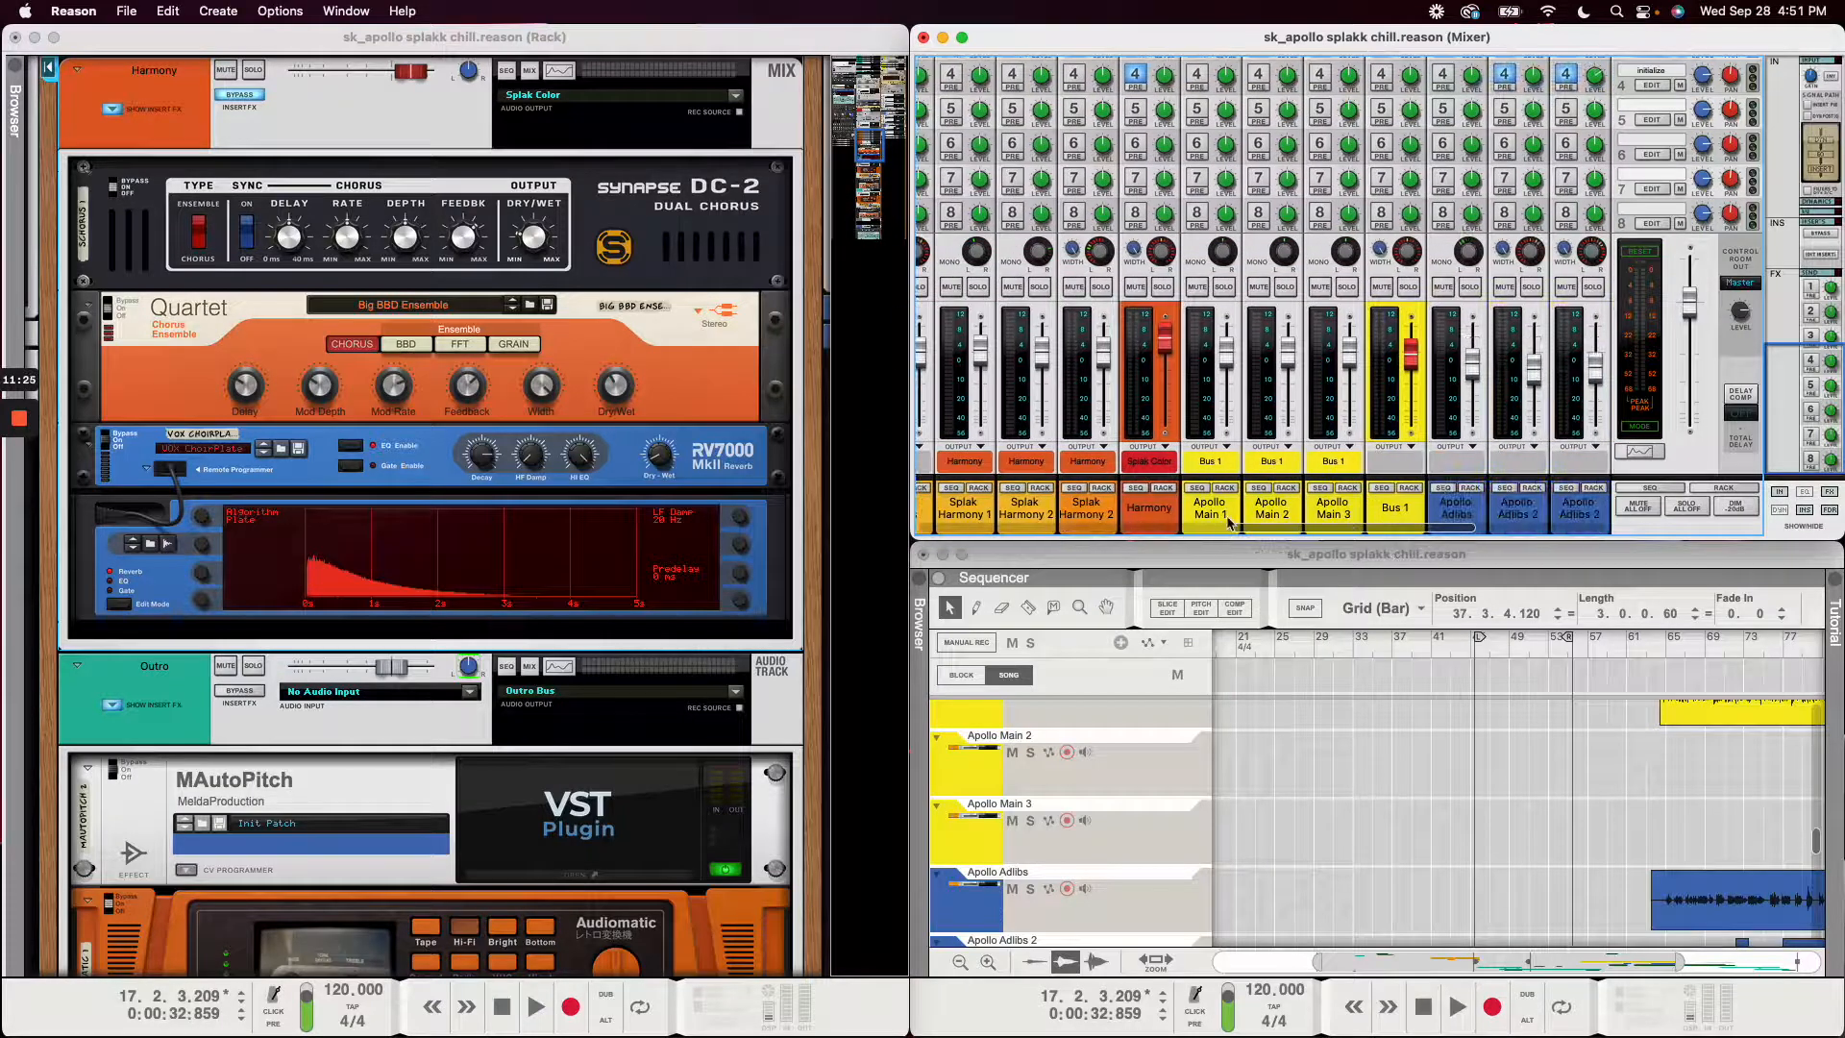
pyautogui.click(1230, 518)
pyautogui.click(1273, 517)
pyautogui.click(1322, 515)
pyautogui.click(1402, 512)
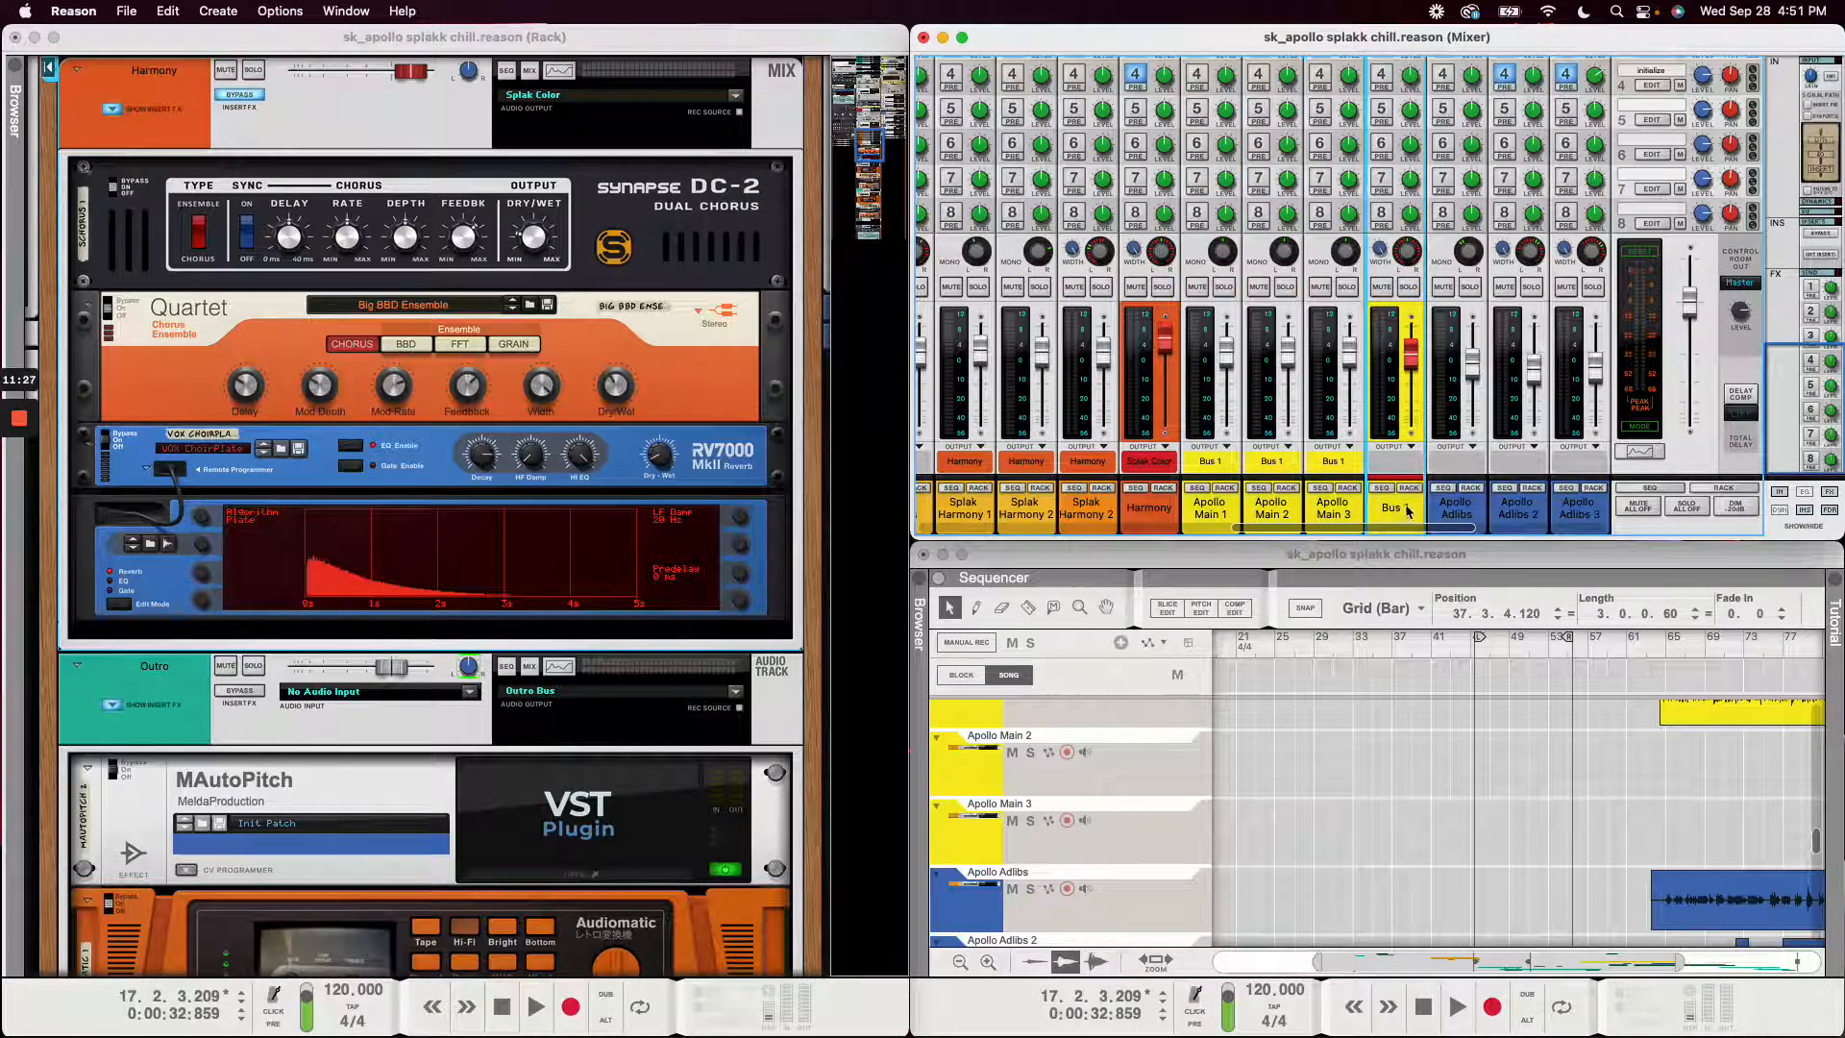
# - Try lowering the Bus 1 channel fader in the mixer and undo the change
pyautogui.moveTo(1412, 363); pyautogui.dragTo(1420, 404)
pyautogui.press('super+a')
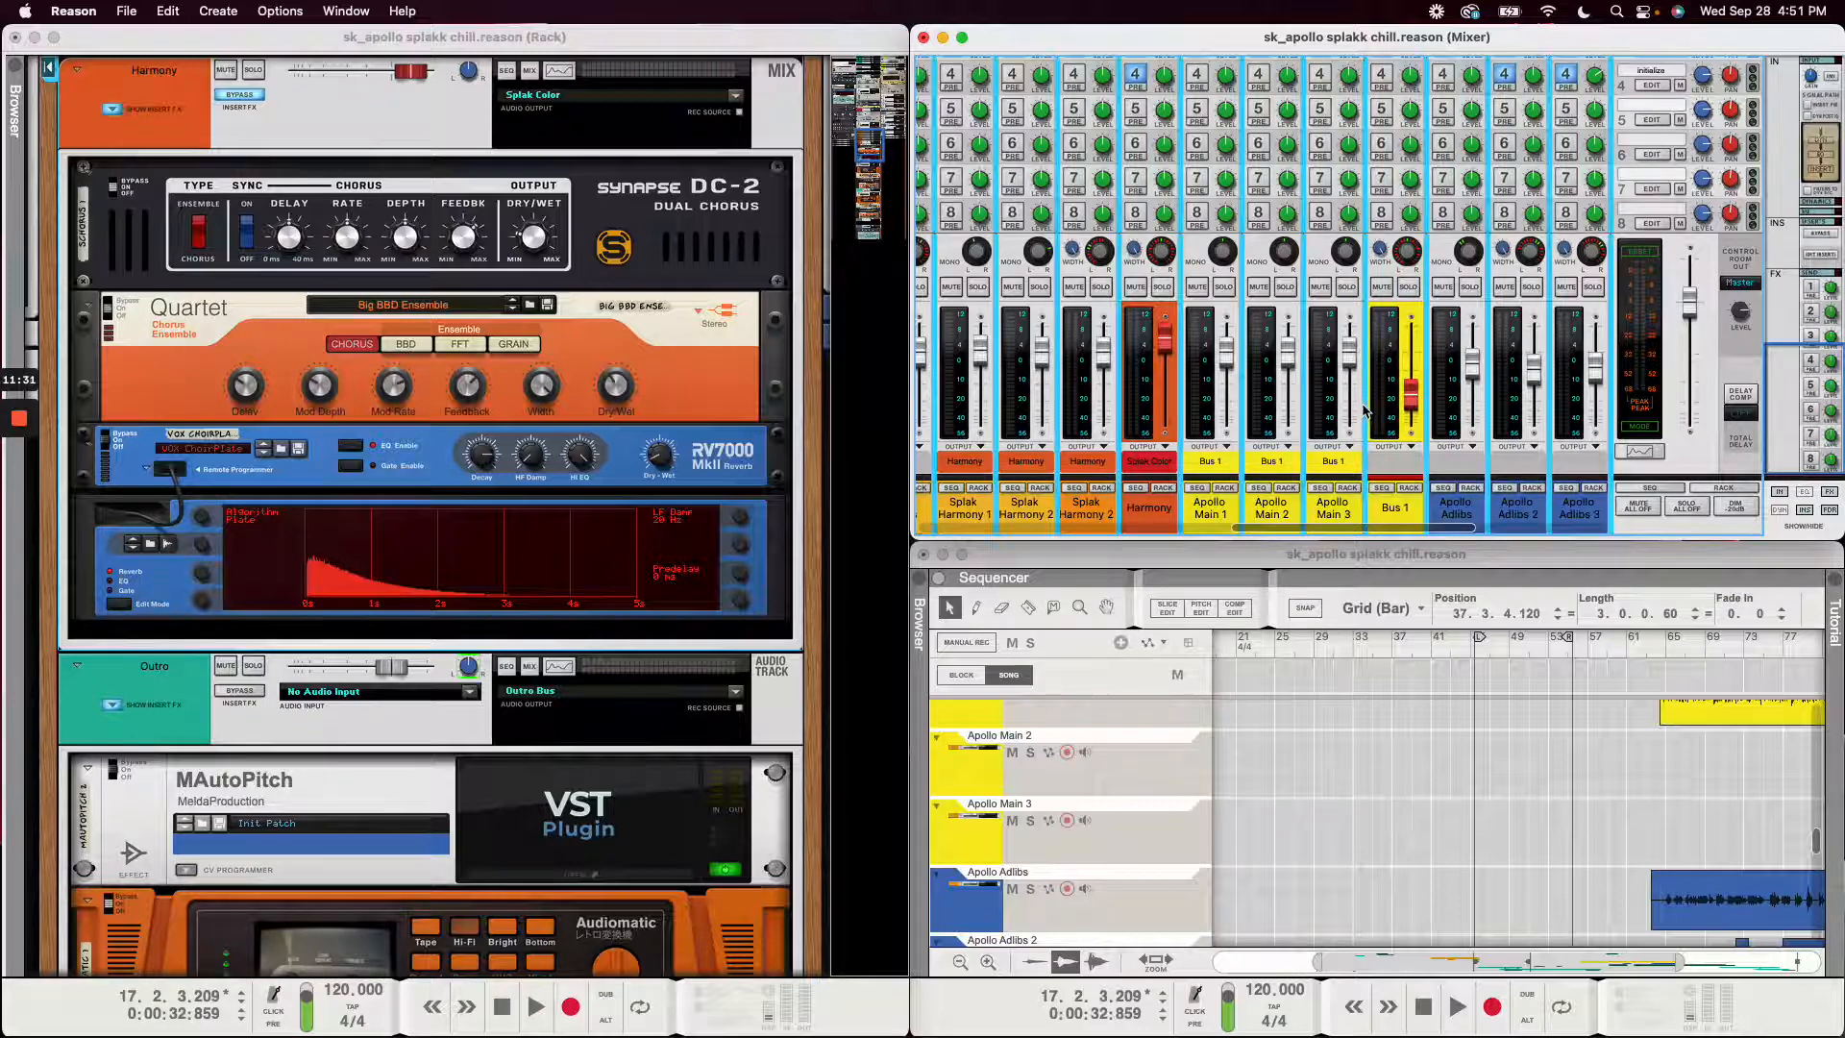
pyautogui.press('super+z')
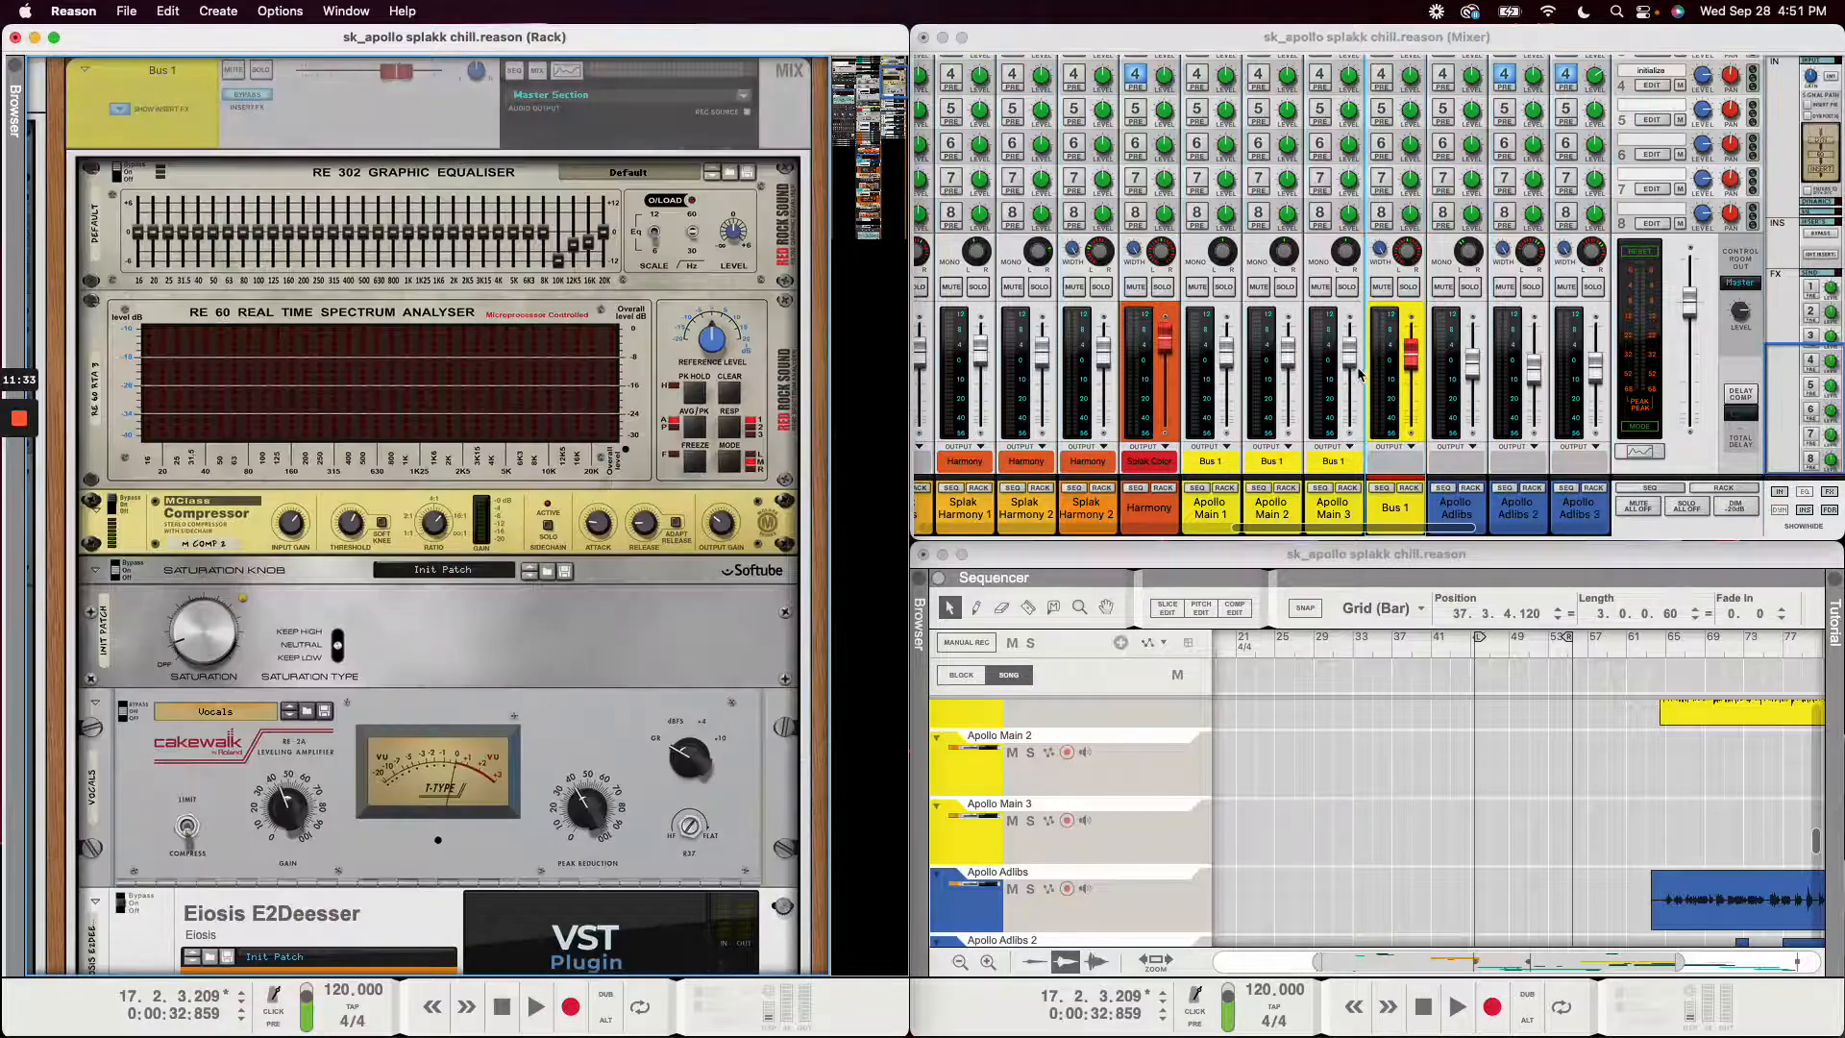
# - Try raising the faders of the jointly selected Apollo Main 1, 2 and 3 channels and undo the change
pyautogui.keyDown('shift'); pyautogui.click(1230, 504); pyautogui.keyUp('shift')
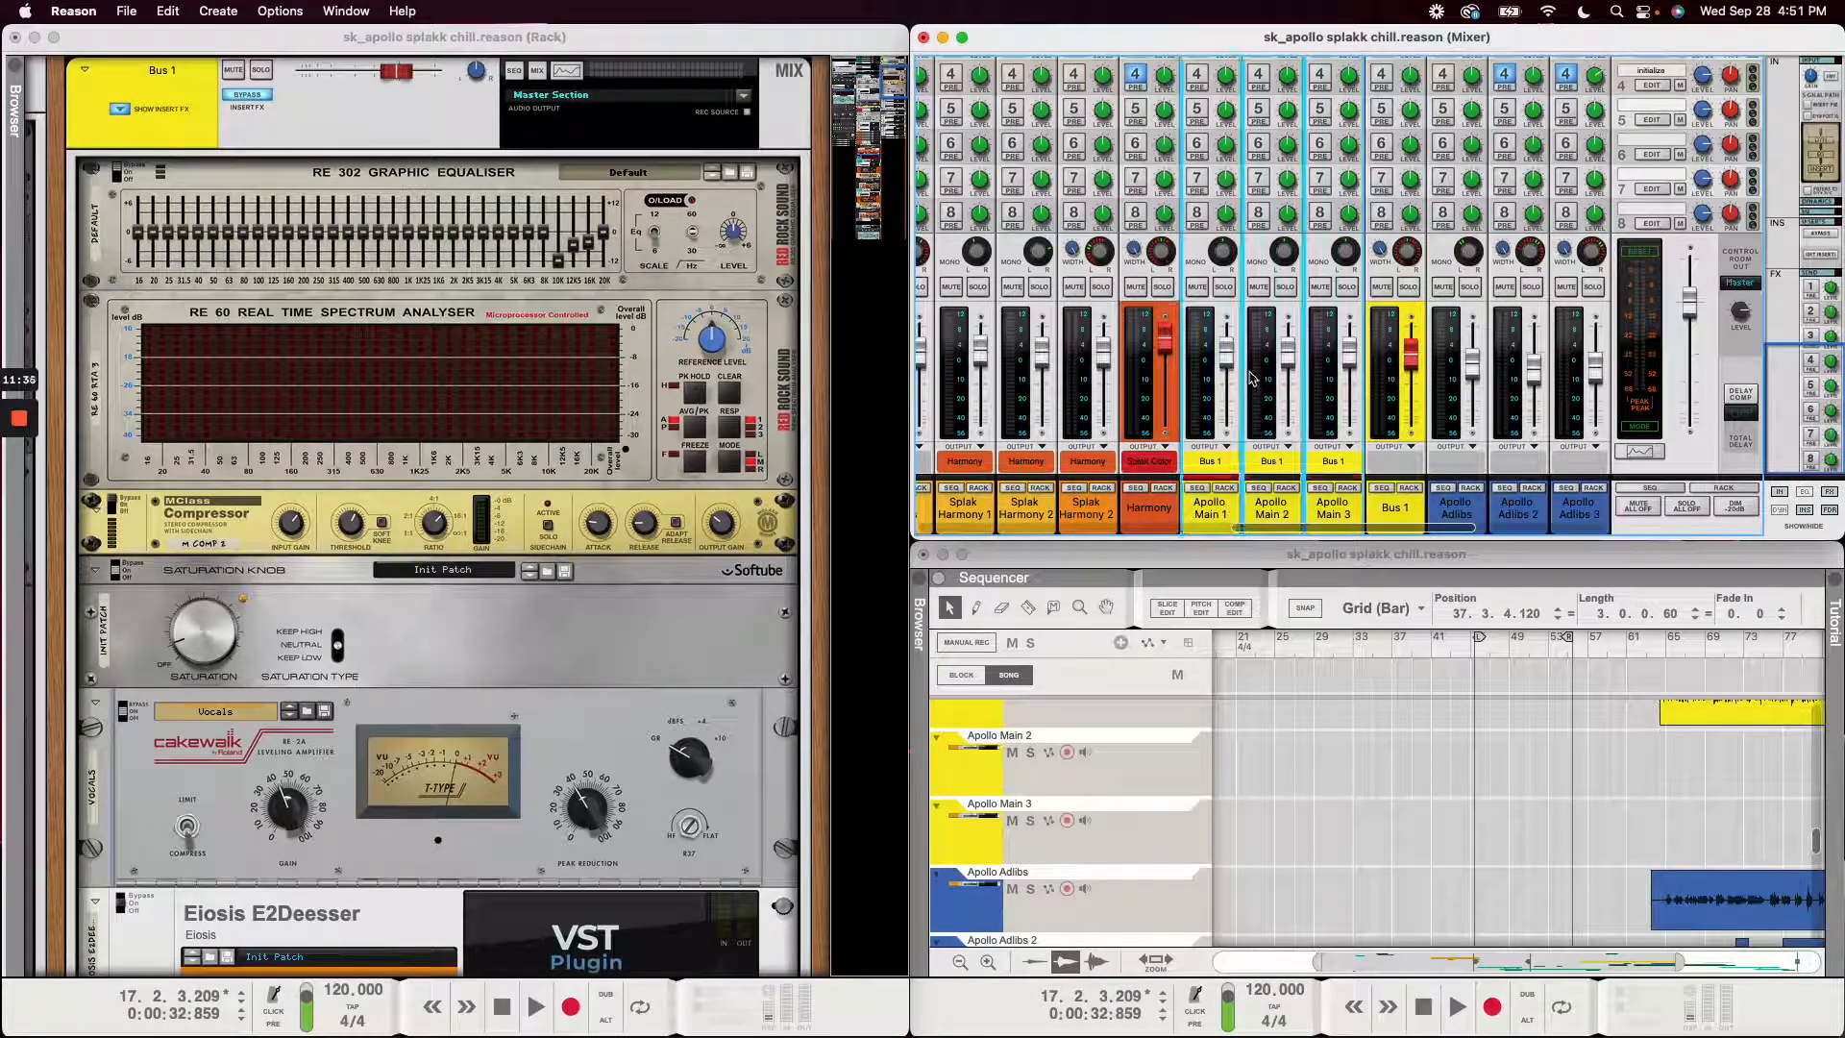
pyautogui.moveTo(1225, 353); pyautogui.dragTo(1236, 338)
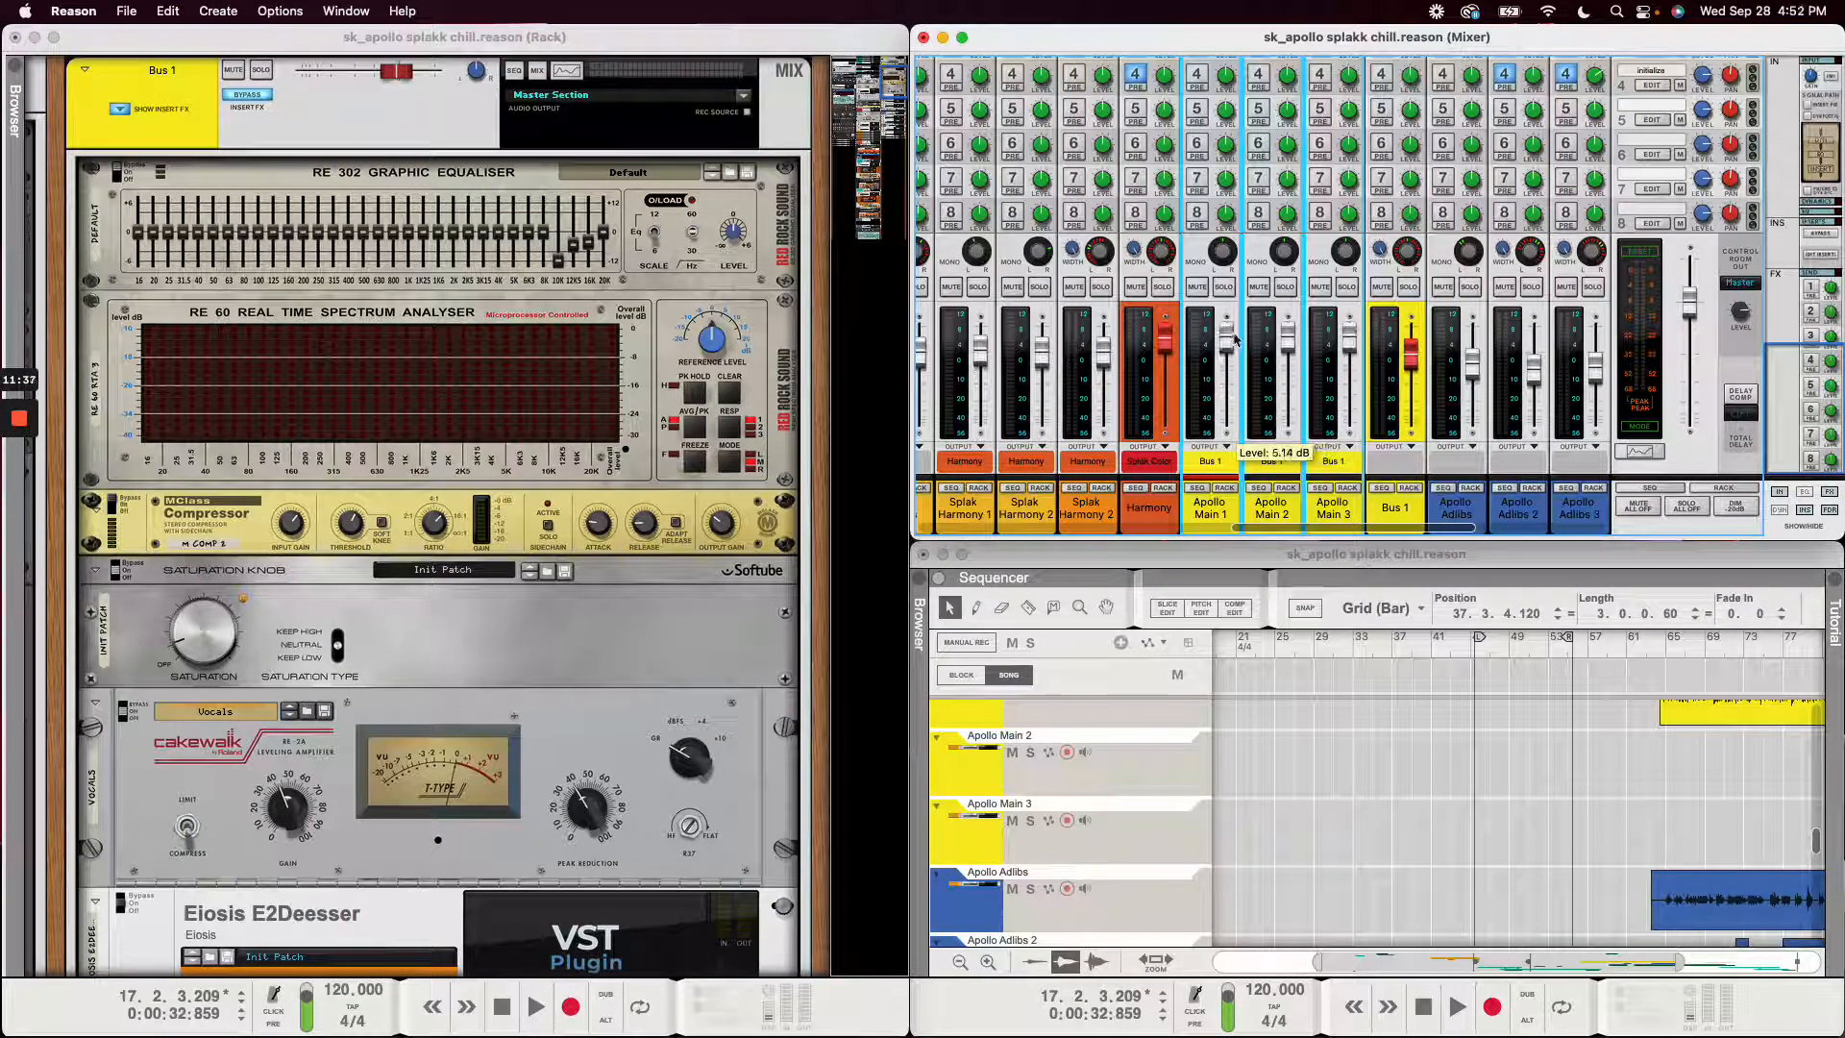
pyautogui.press('super+z')
# - Select the Bus 1 mixer channel and show its effect sends 1 to 4
pyautogui.click(1393, 518)
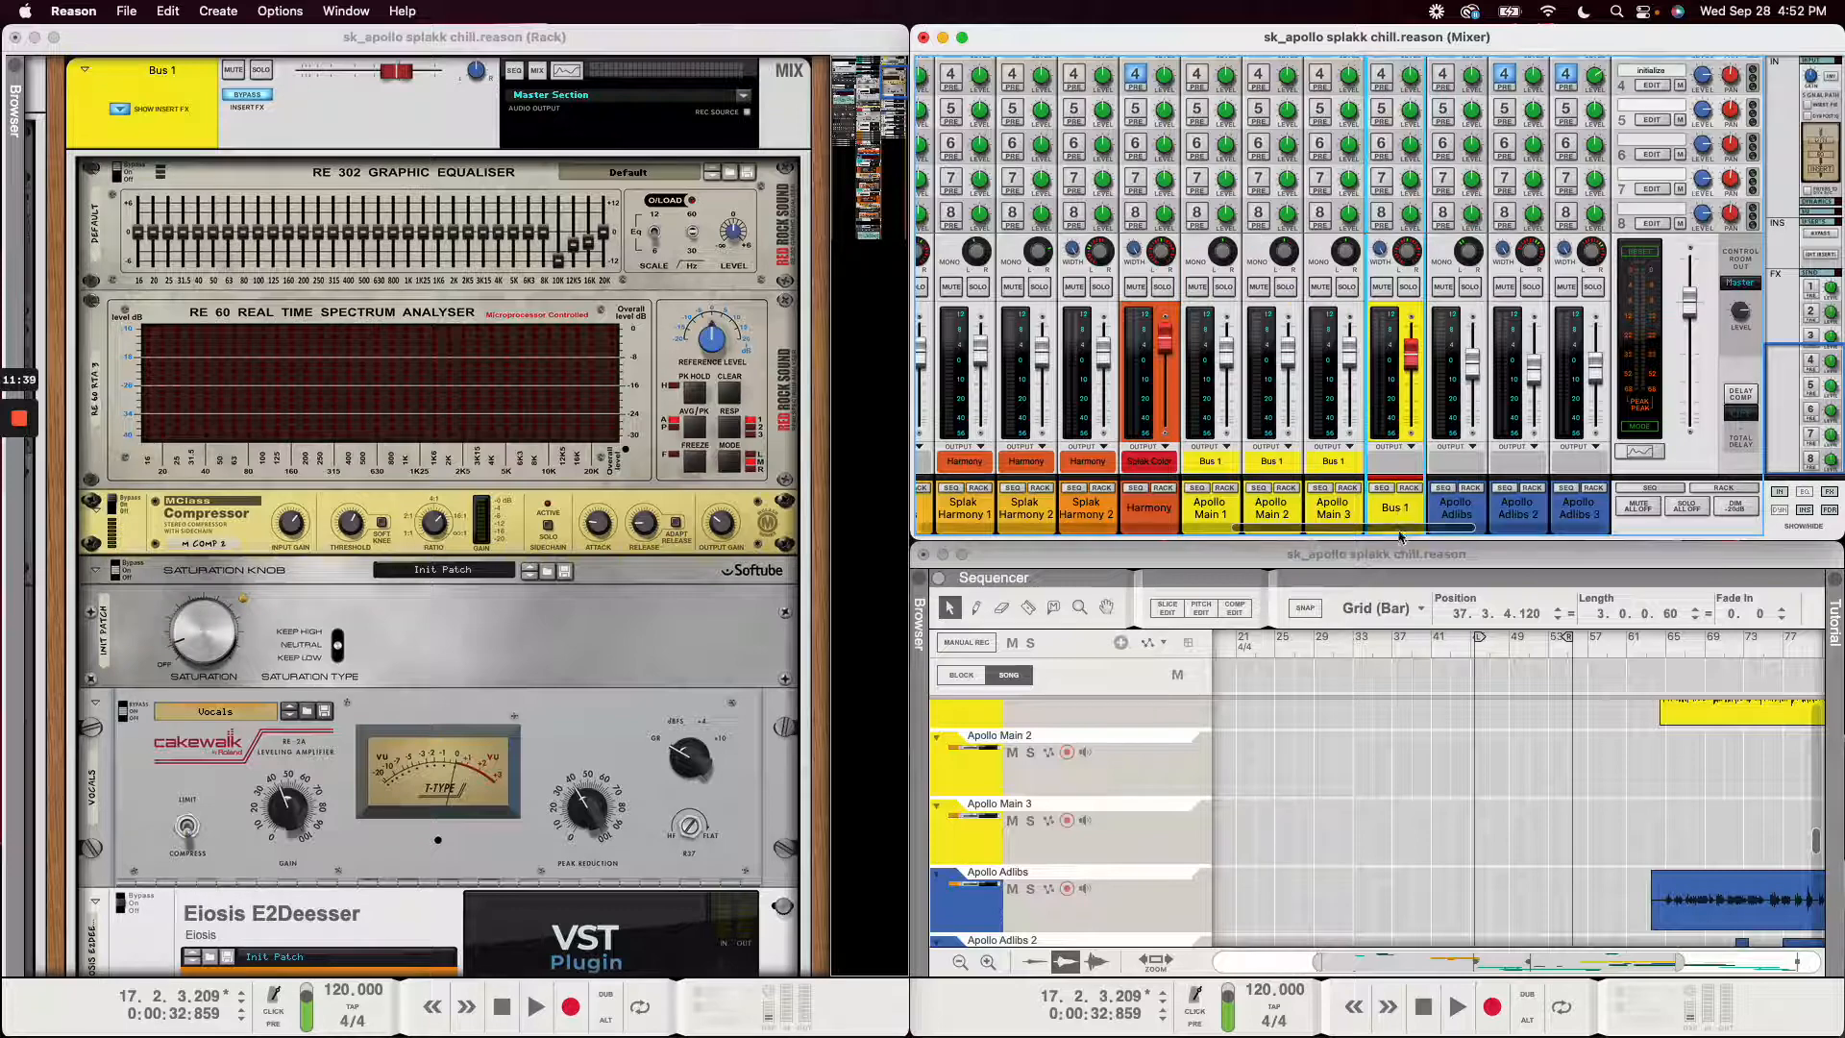
pyautogui.hscroll(-3, 1400, 536)
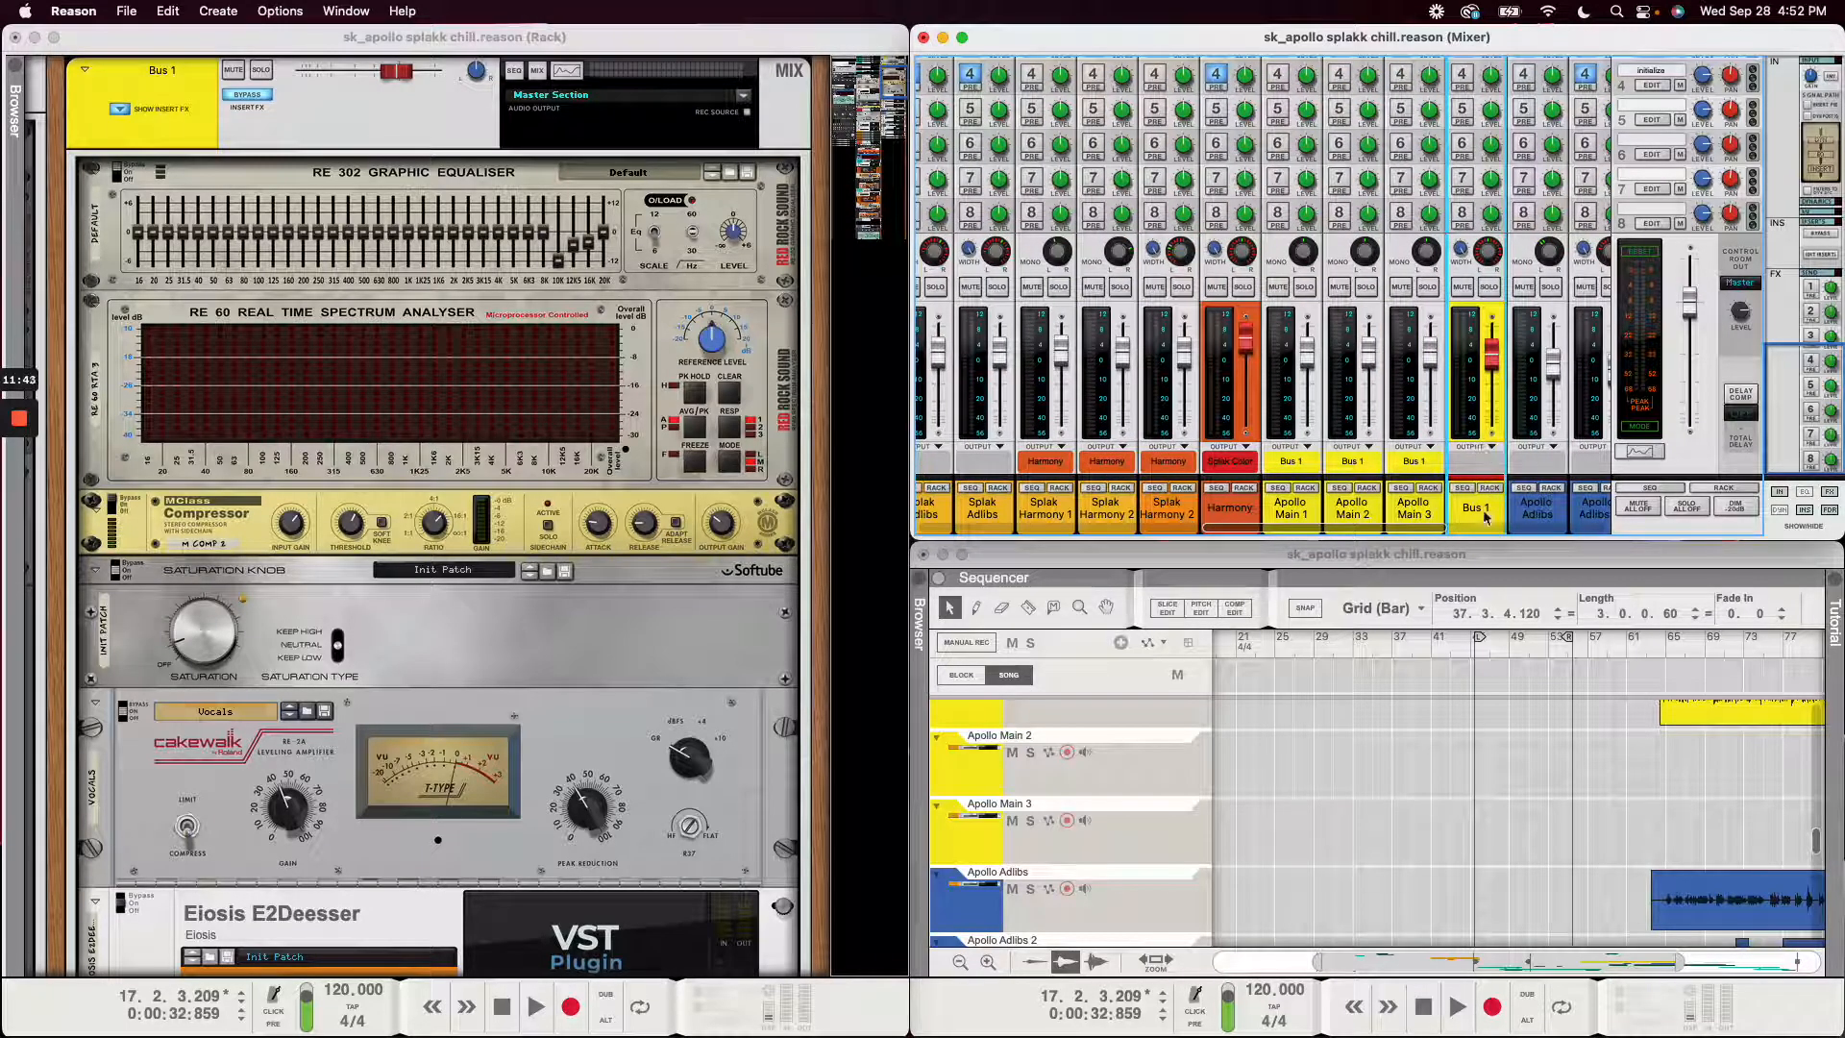
pyautogui.scroll(4, 1485, 451)
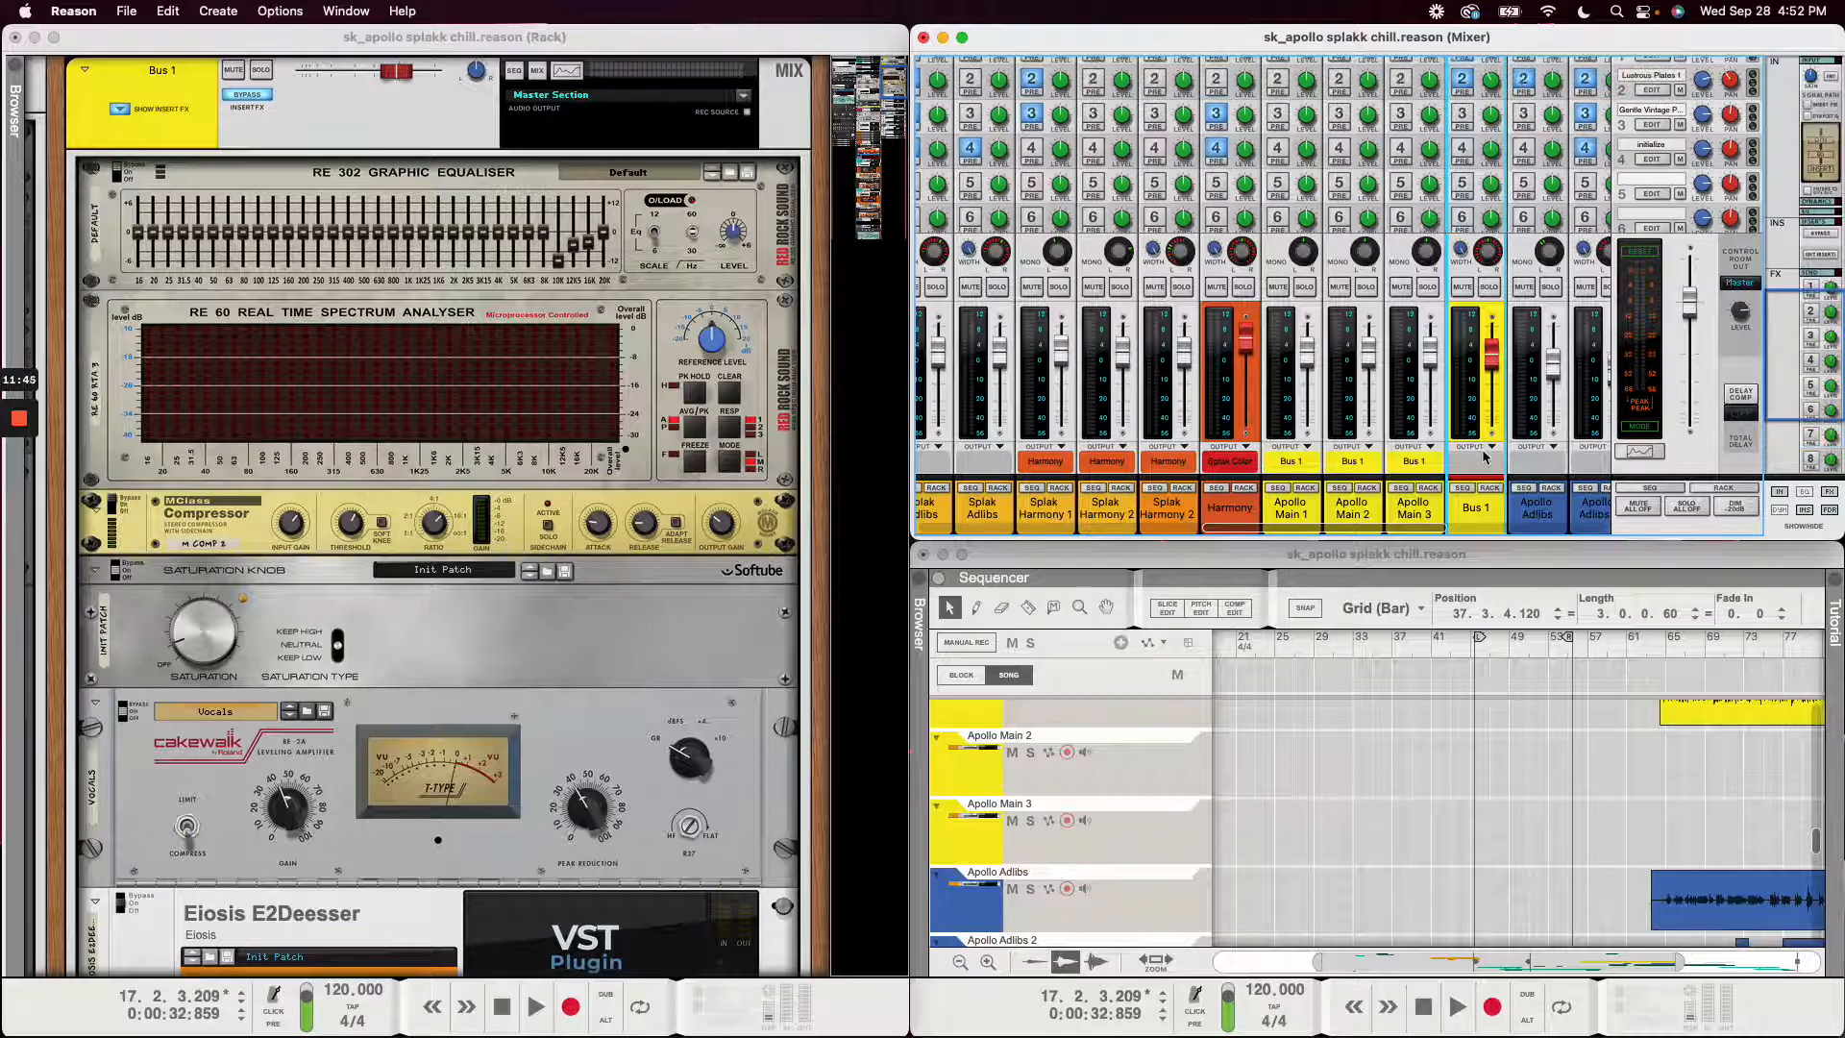
pyautogui.scroll(1, 1486, 460)
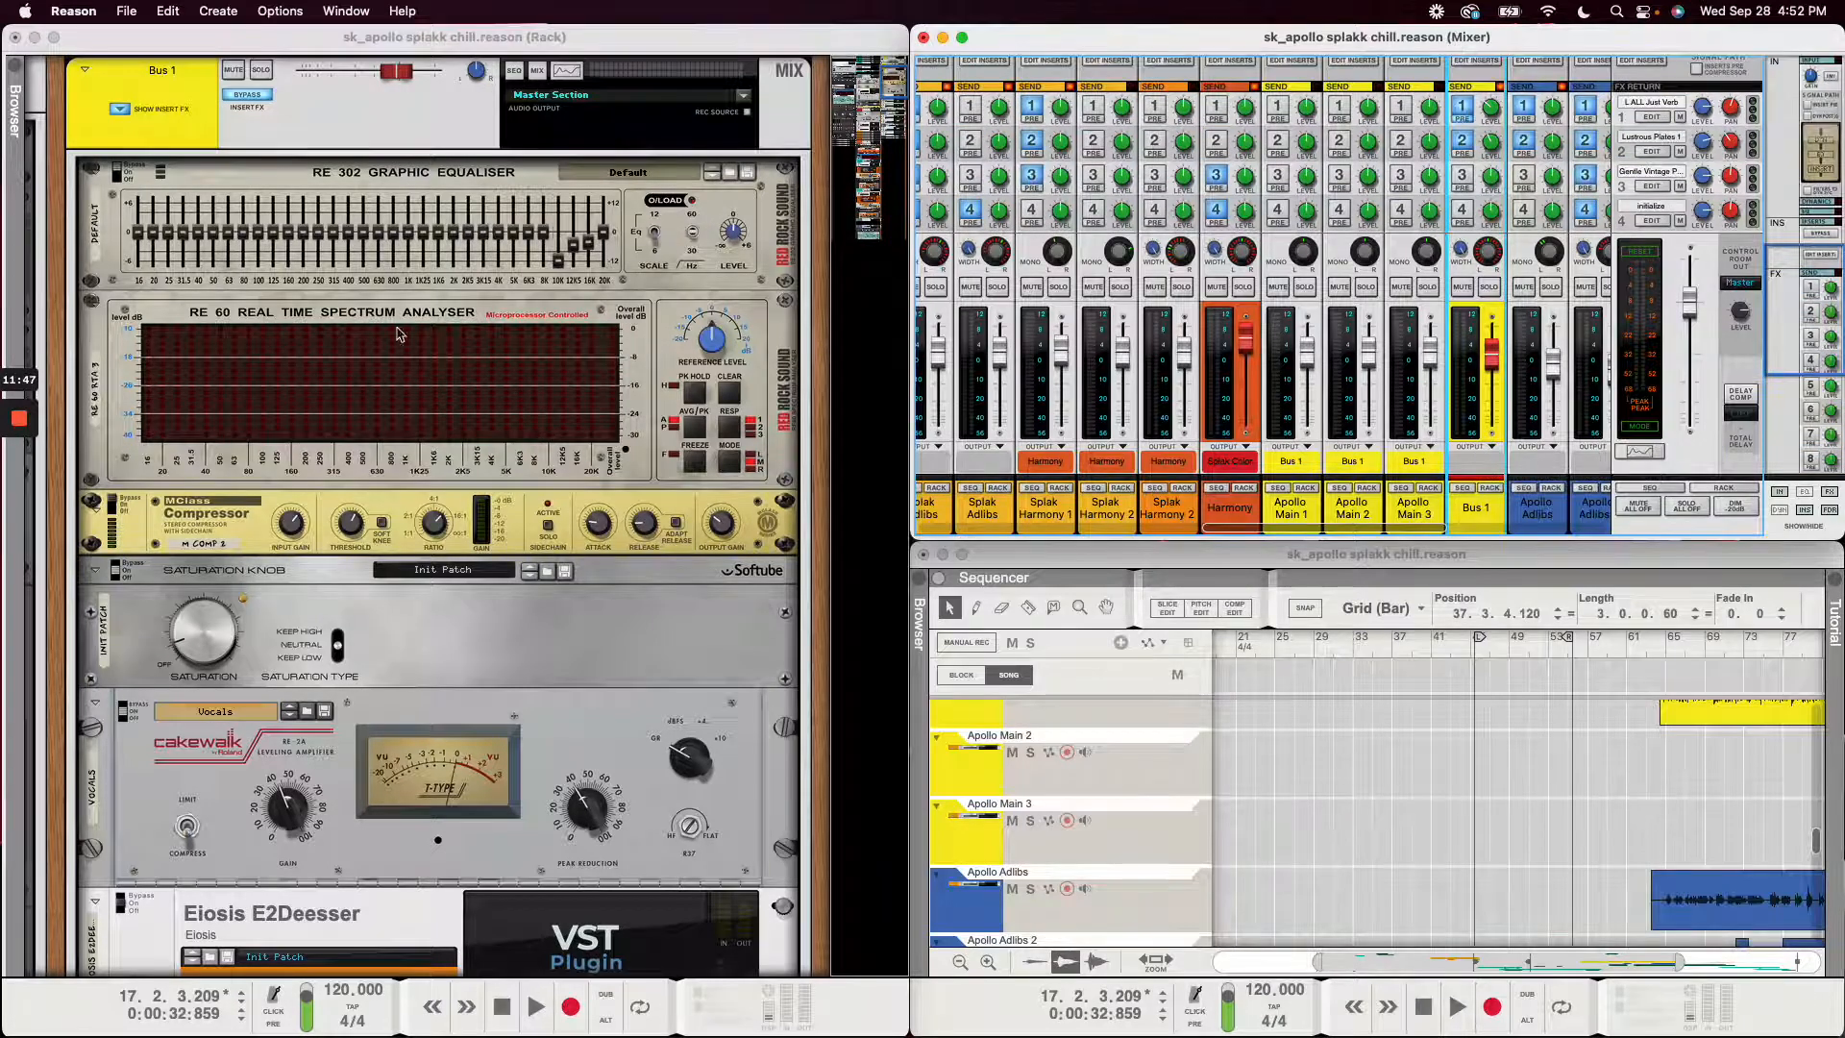
# - Examine the send effects under the Master Section in the rack: the Uhbik-A reverb, Lustrous Plates, RV7000 and Sweeper
pyautogui.scroll(3, 642, 320)
pyautogui.moveTo(883, 75); pyautogui.dragTo(834, 71)
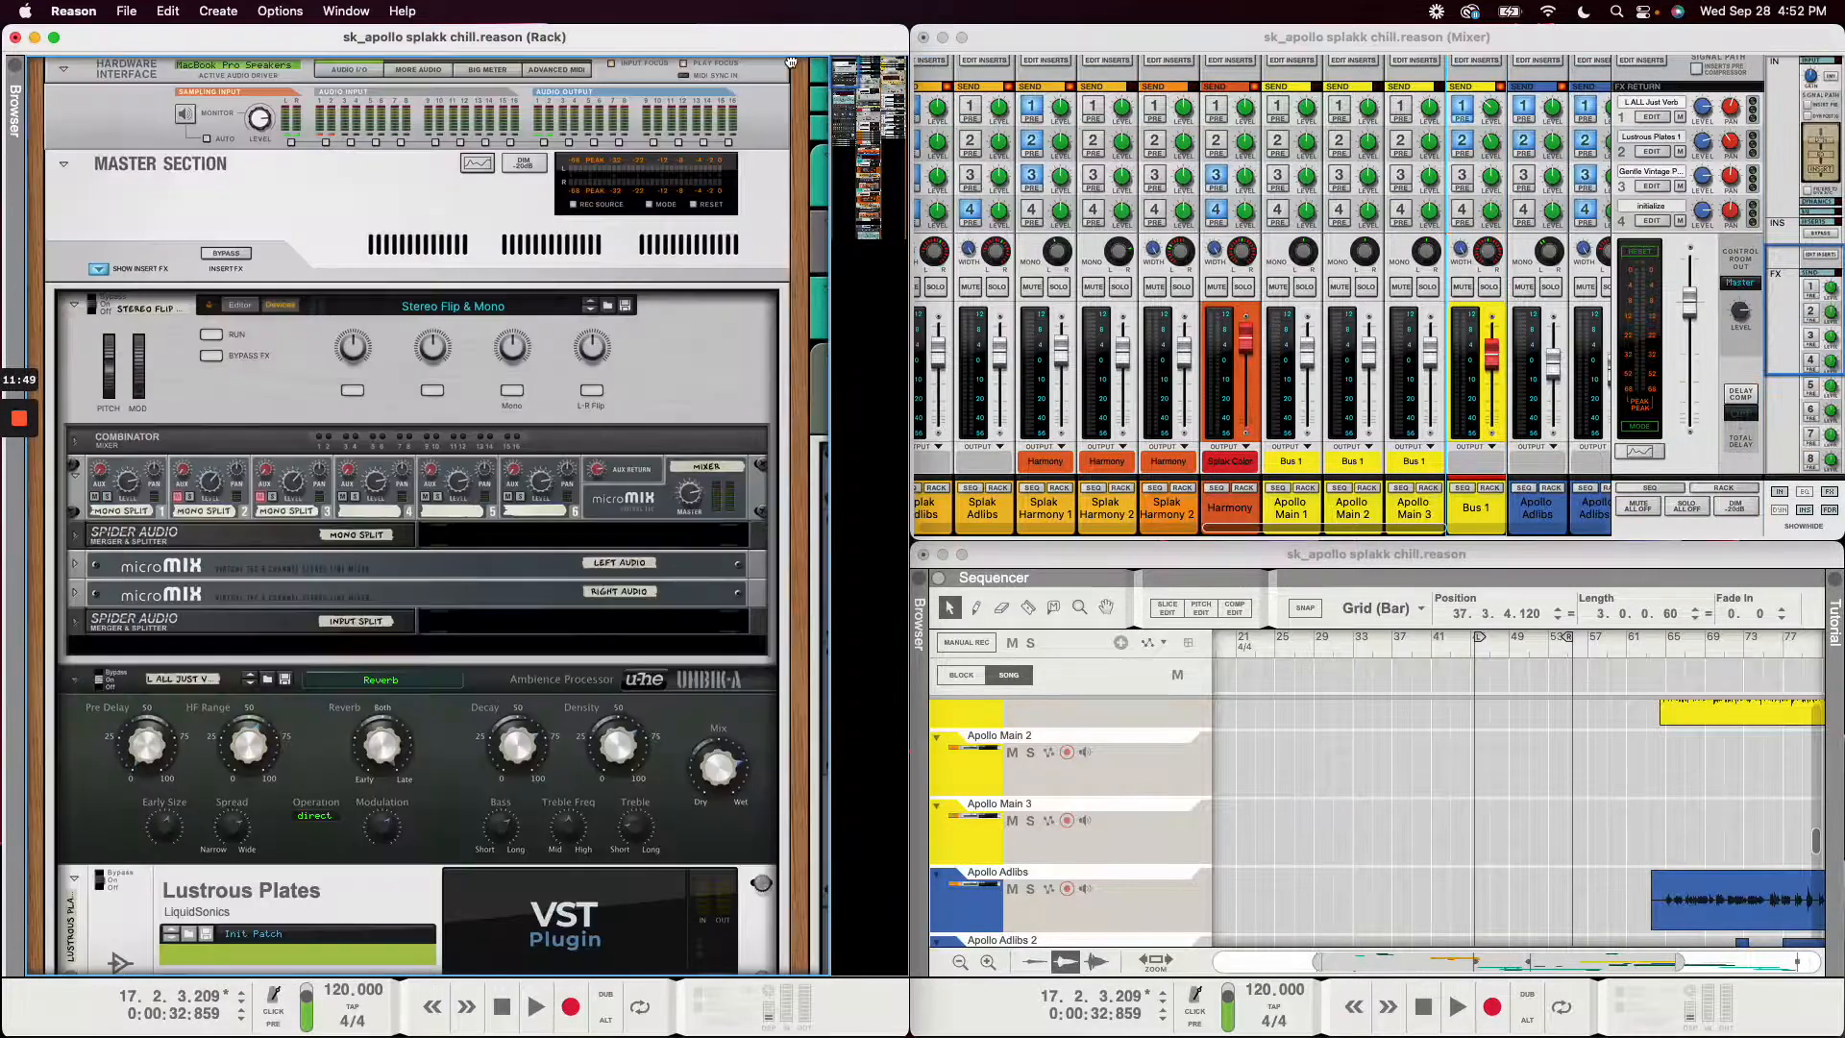
pyautogui.scroll(-5, 578, 328)
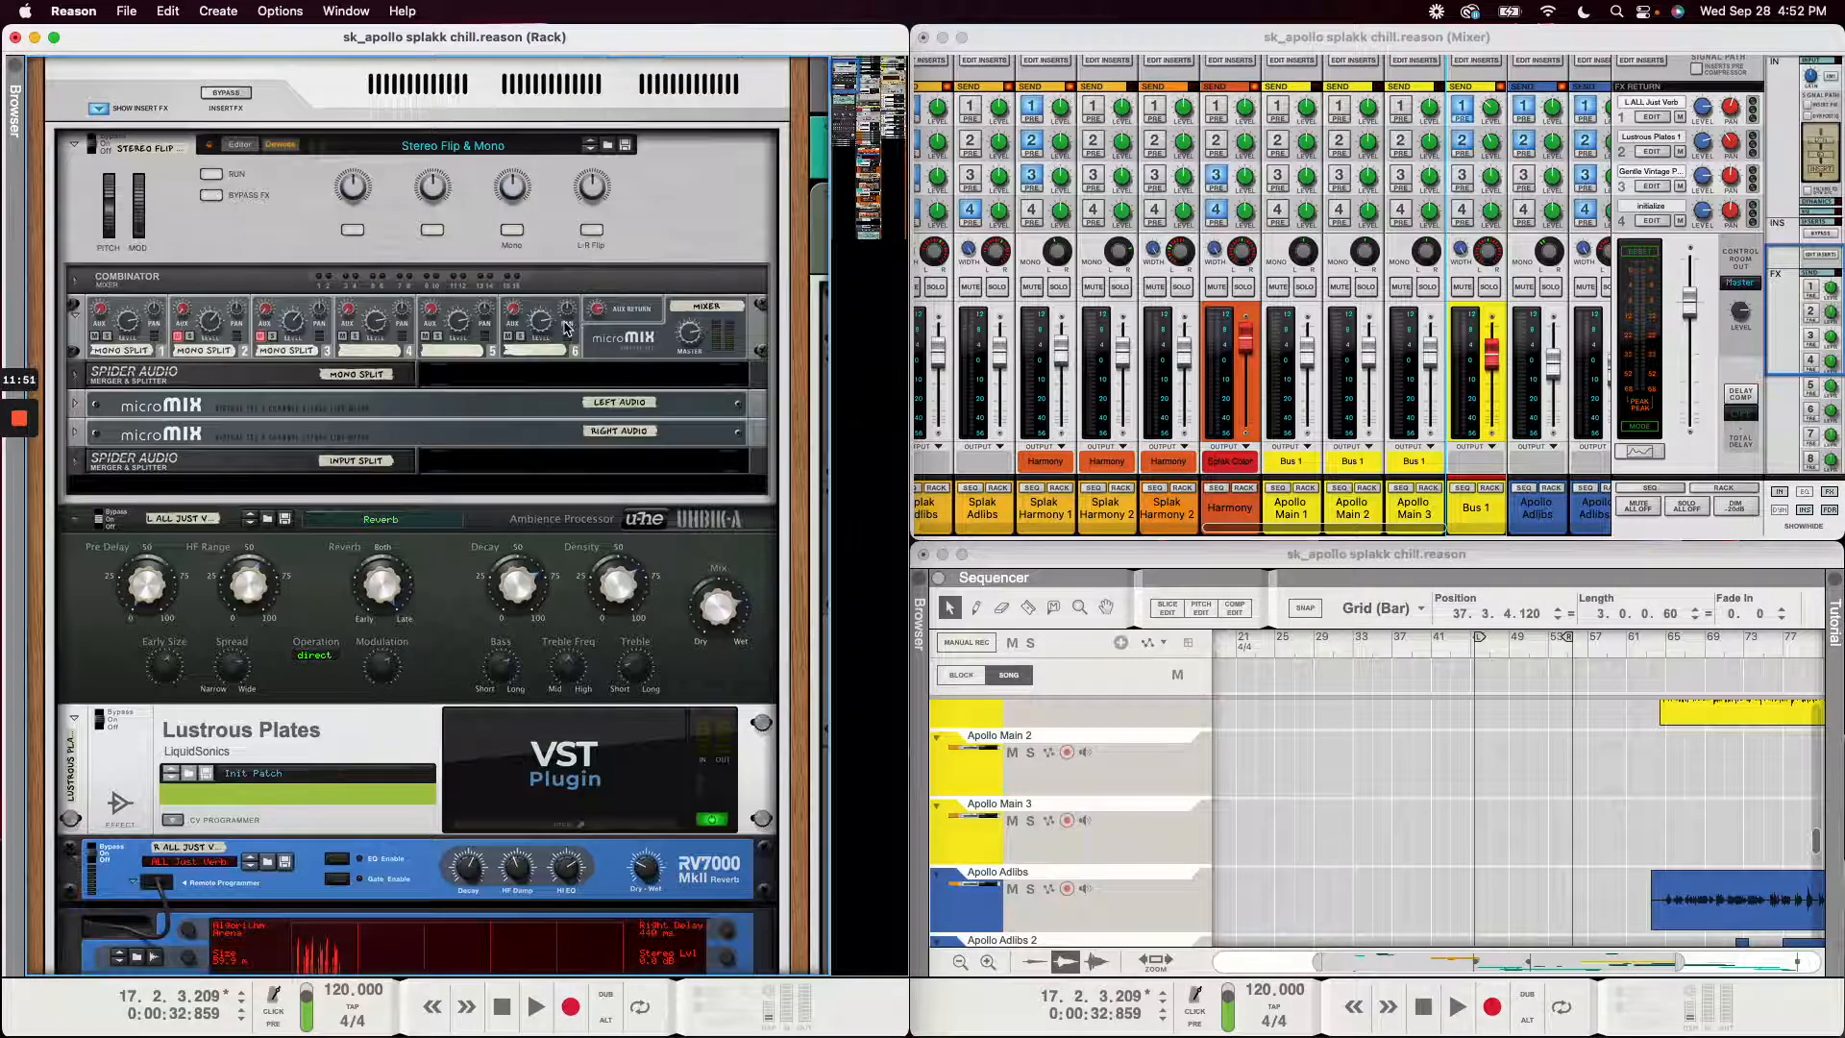
pyautogui.scroll(-2, 560, 323)
pyautogui.click(98, 488)
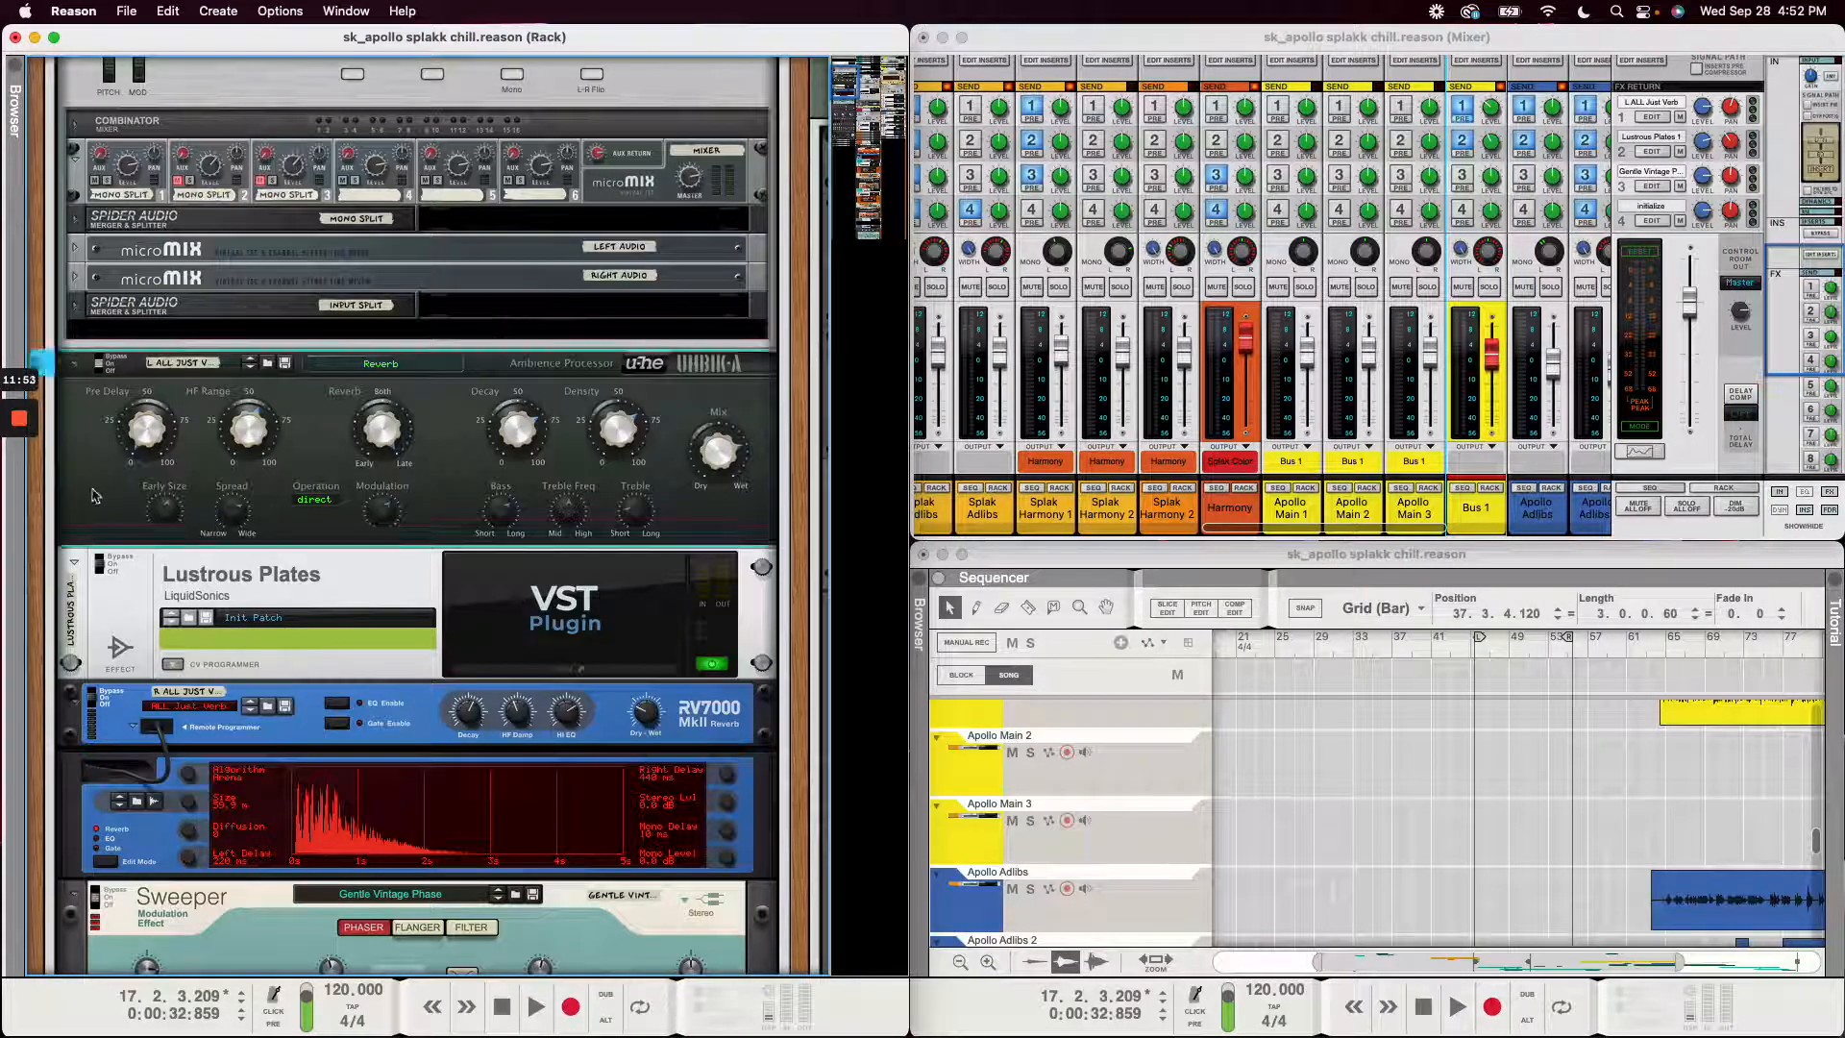
pyautogui.scroll(-3, 418, 500)
pyautogui.click(392, 603)
pyautogui.scroll(-3, 451, 565)
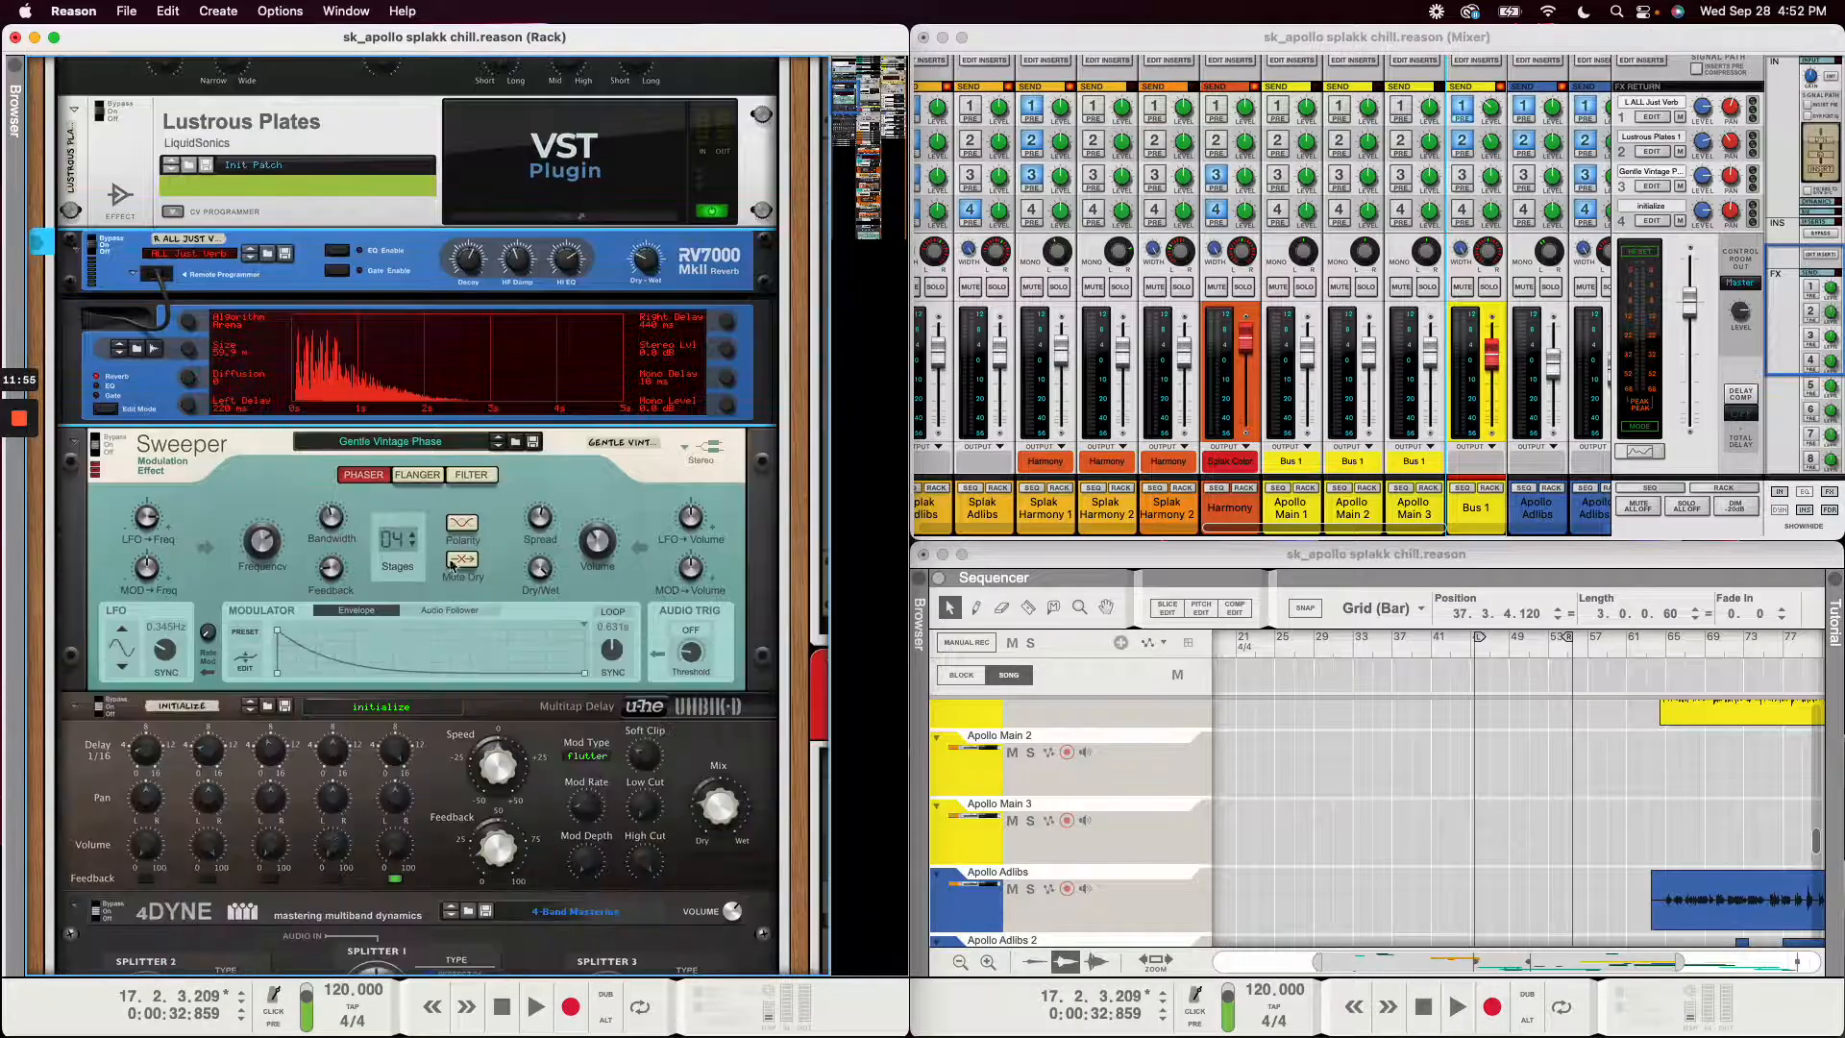
pyautogui.click(192, 480)
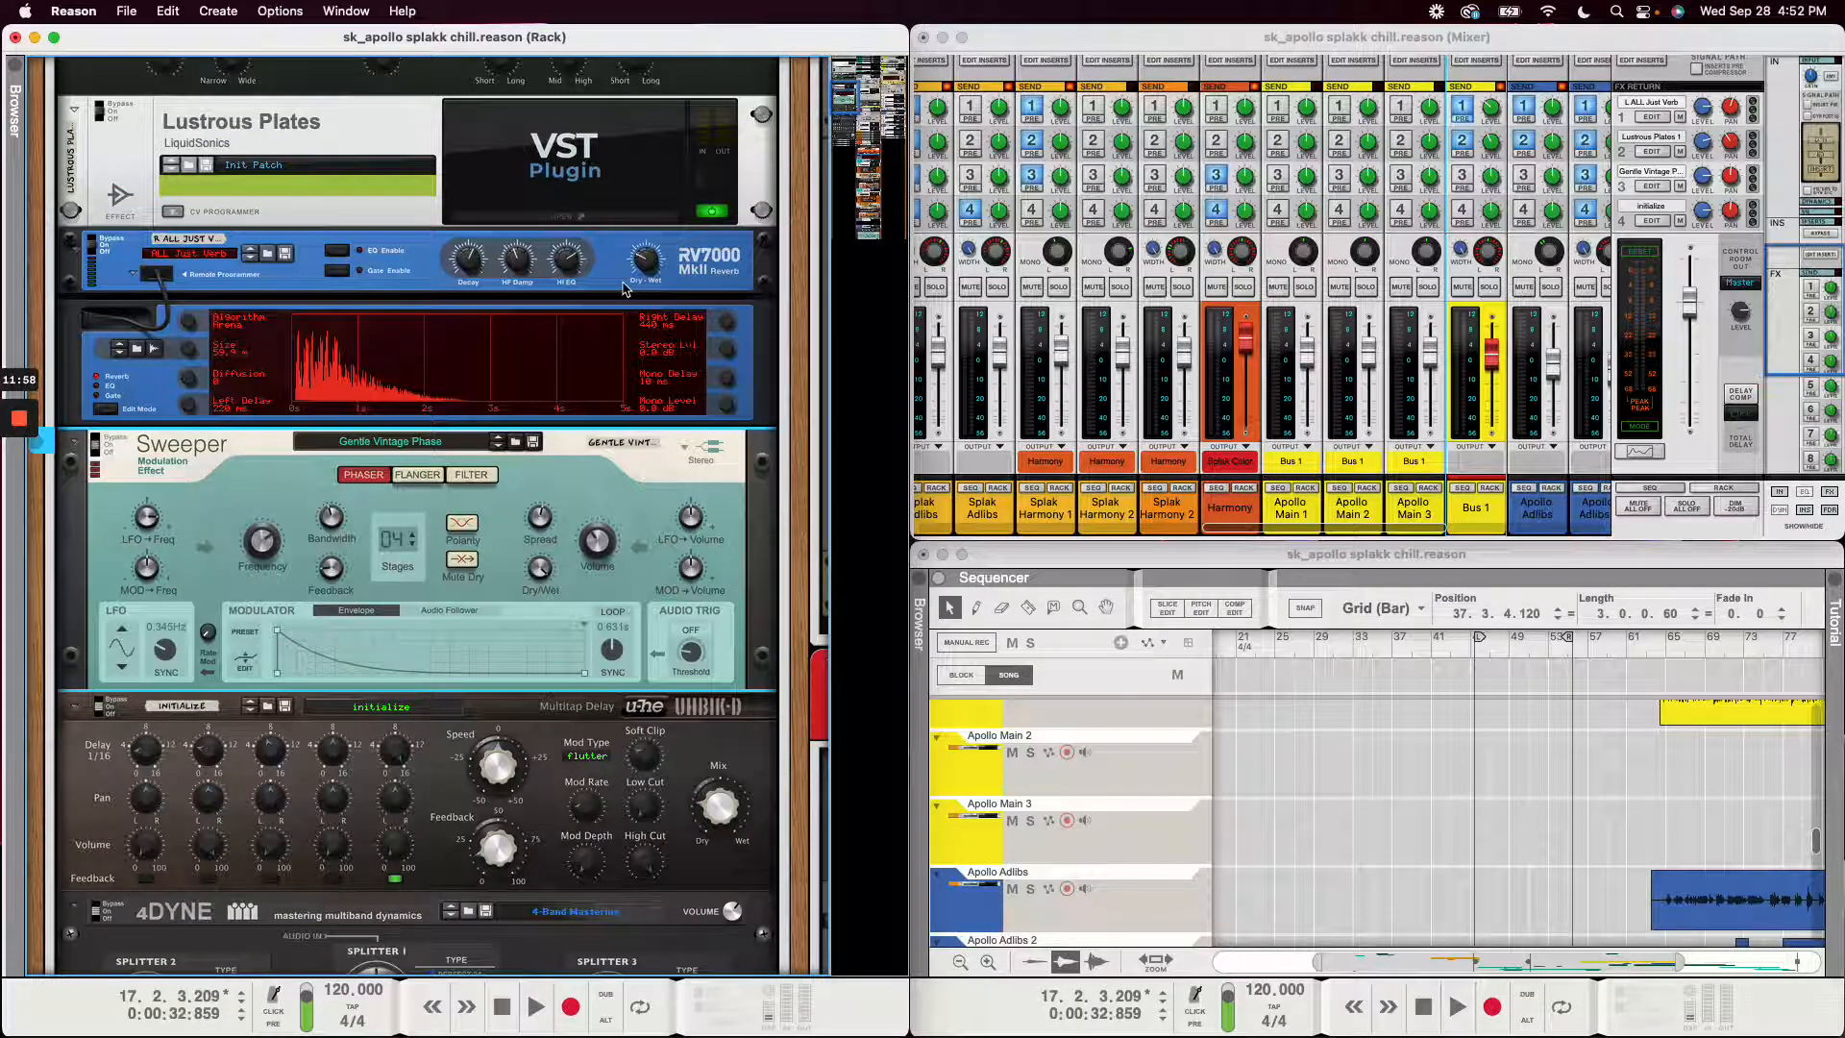
# - Compare the send settings on the Apollo Main 1, 2 and 3 channels with those on Bus 1
pyautogui.click(1403, 517)
pyautogui.click(1356, 517)
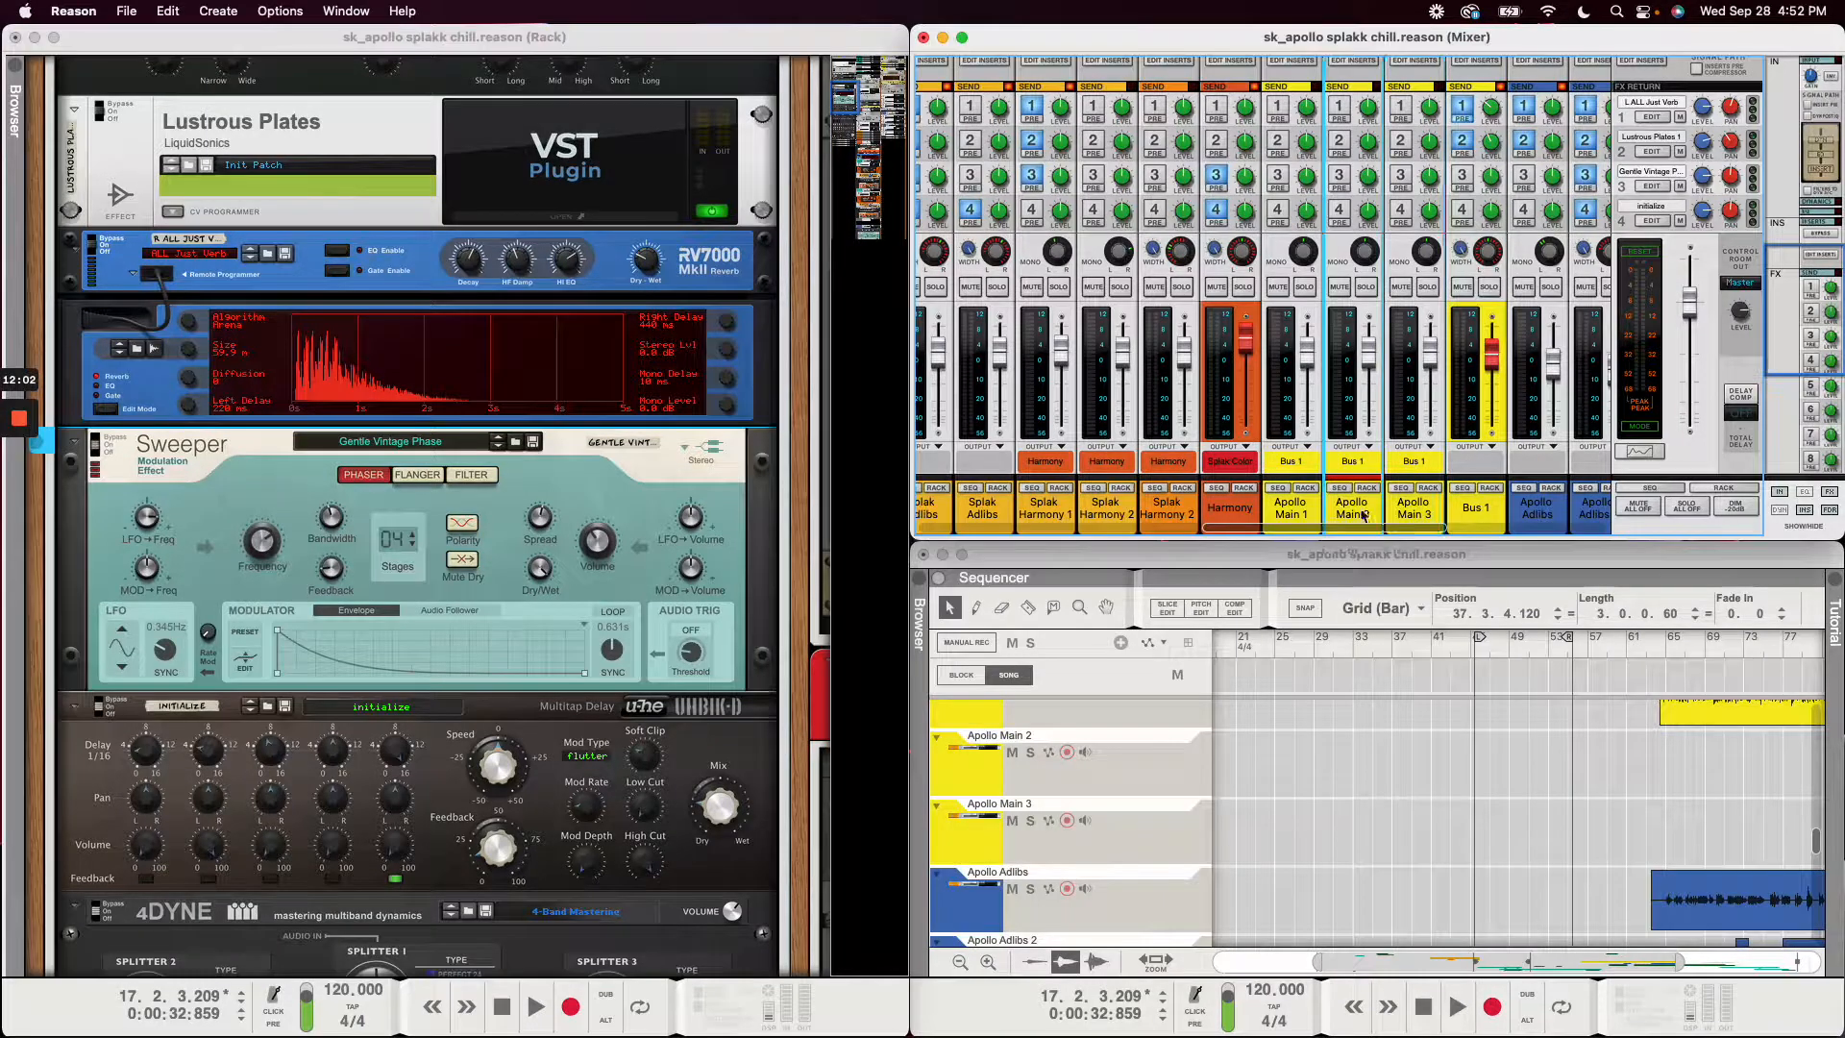
pyautogui.click(1312, 519)
pyautogui.click(1358, 515)
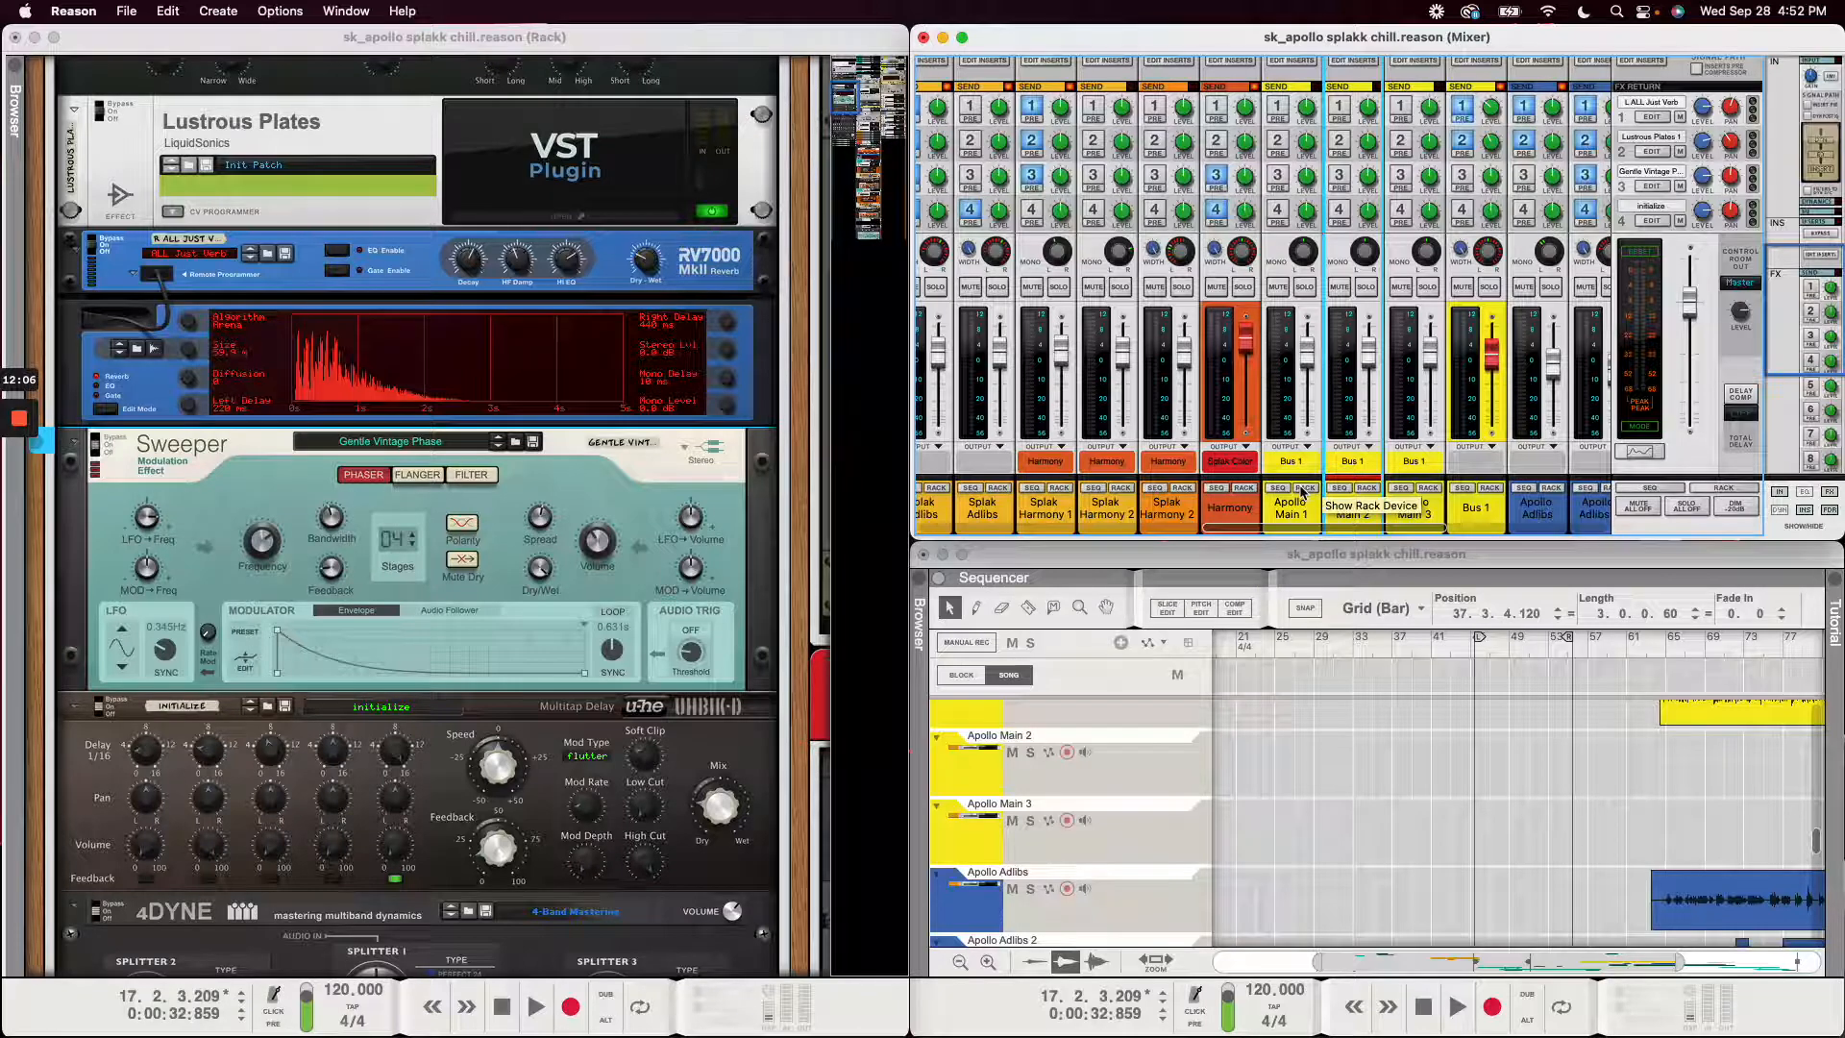
pyautogui.click(1418, 515)
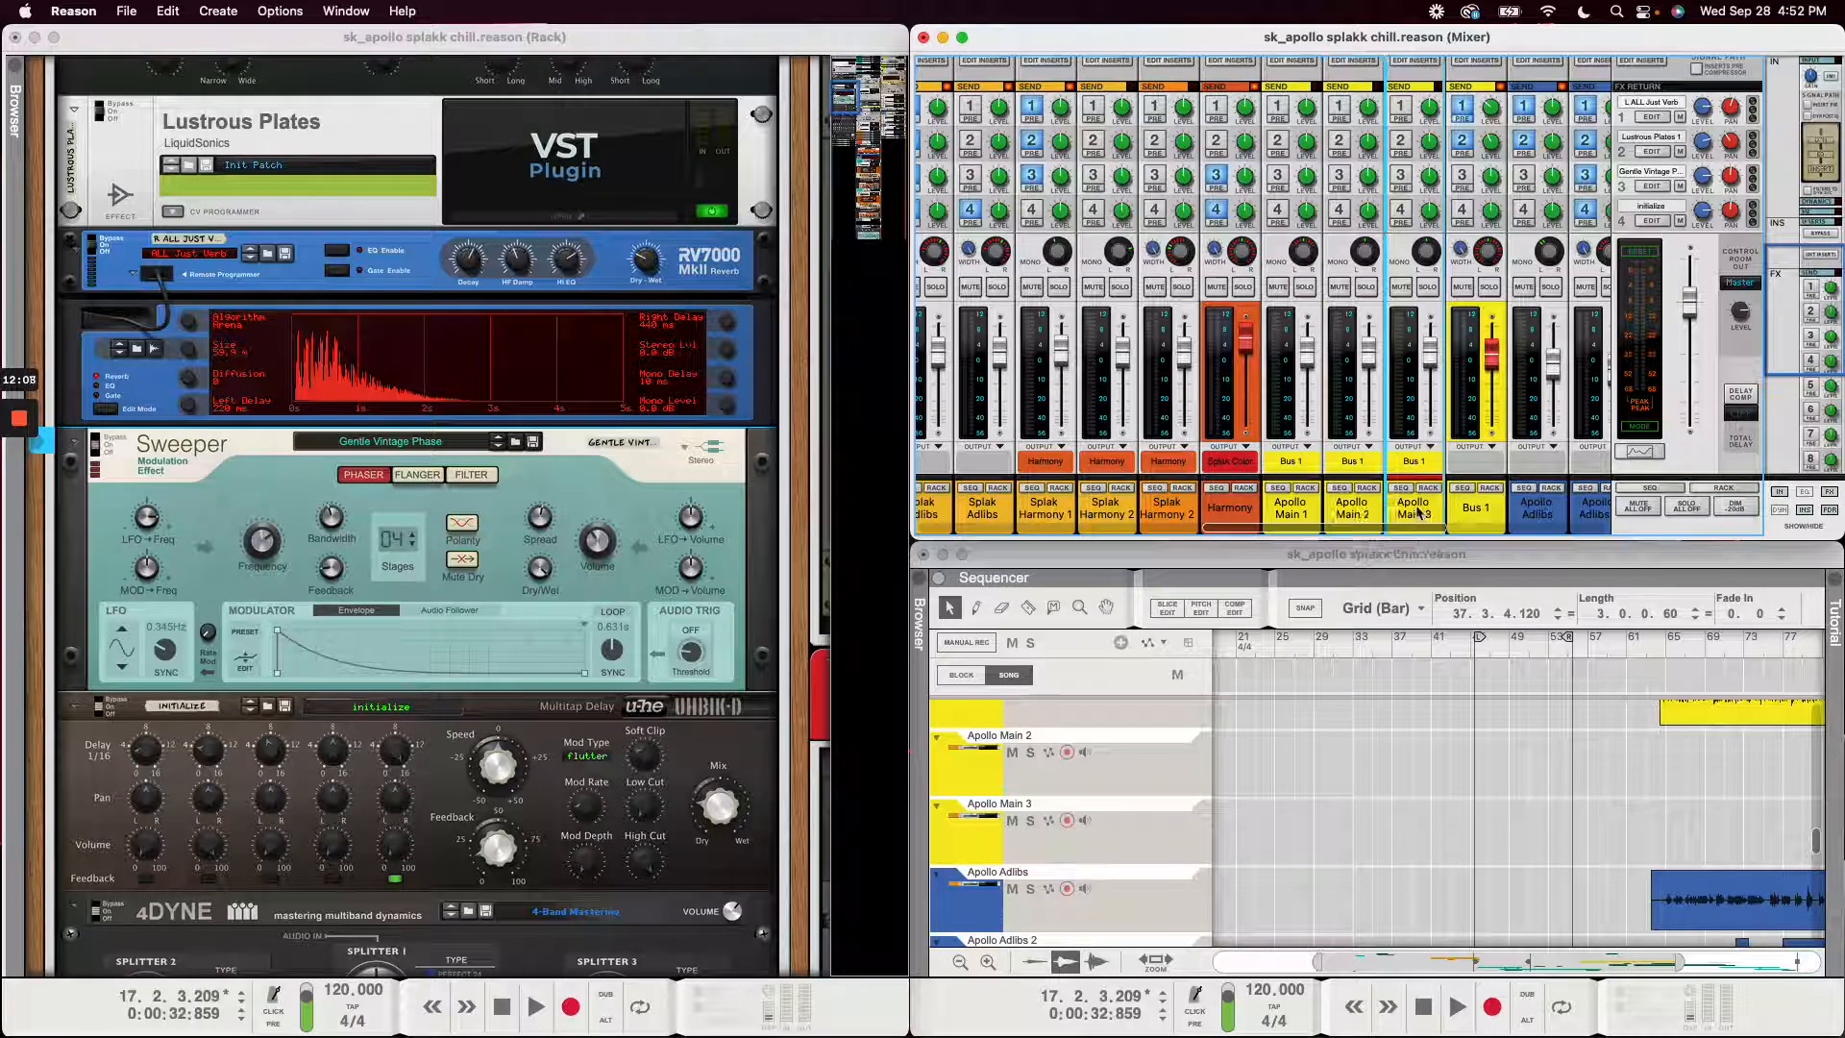
pyautogui.click(1336, 519)
pyautogui.click(1304, 517)
pyautogui.click(1367, 516)
pyautogui.click(1405, 515)
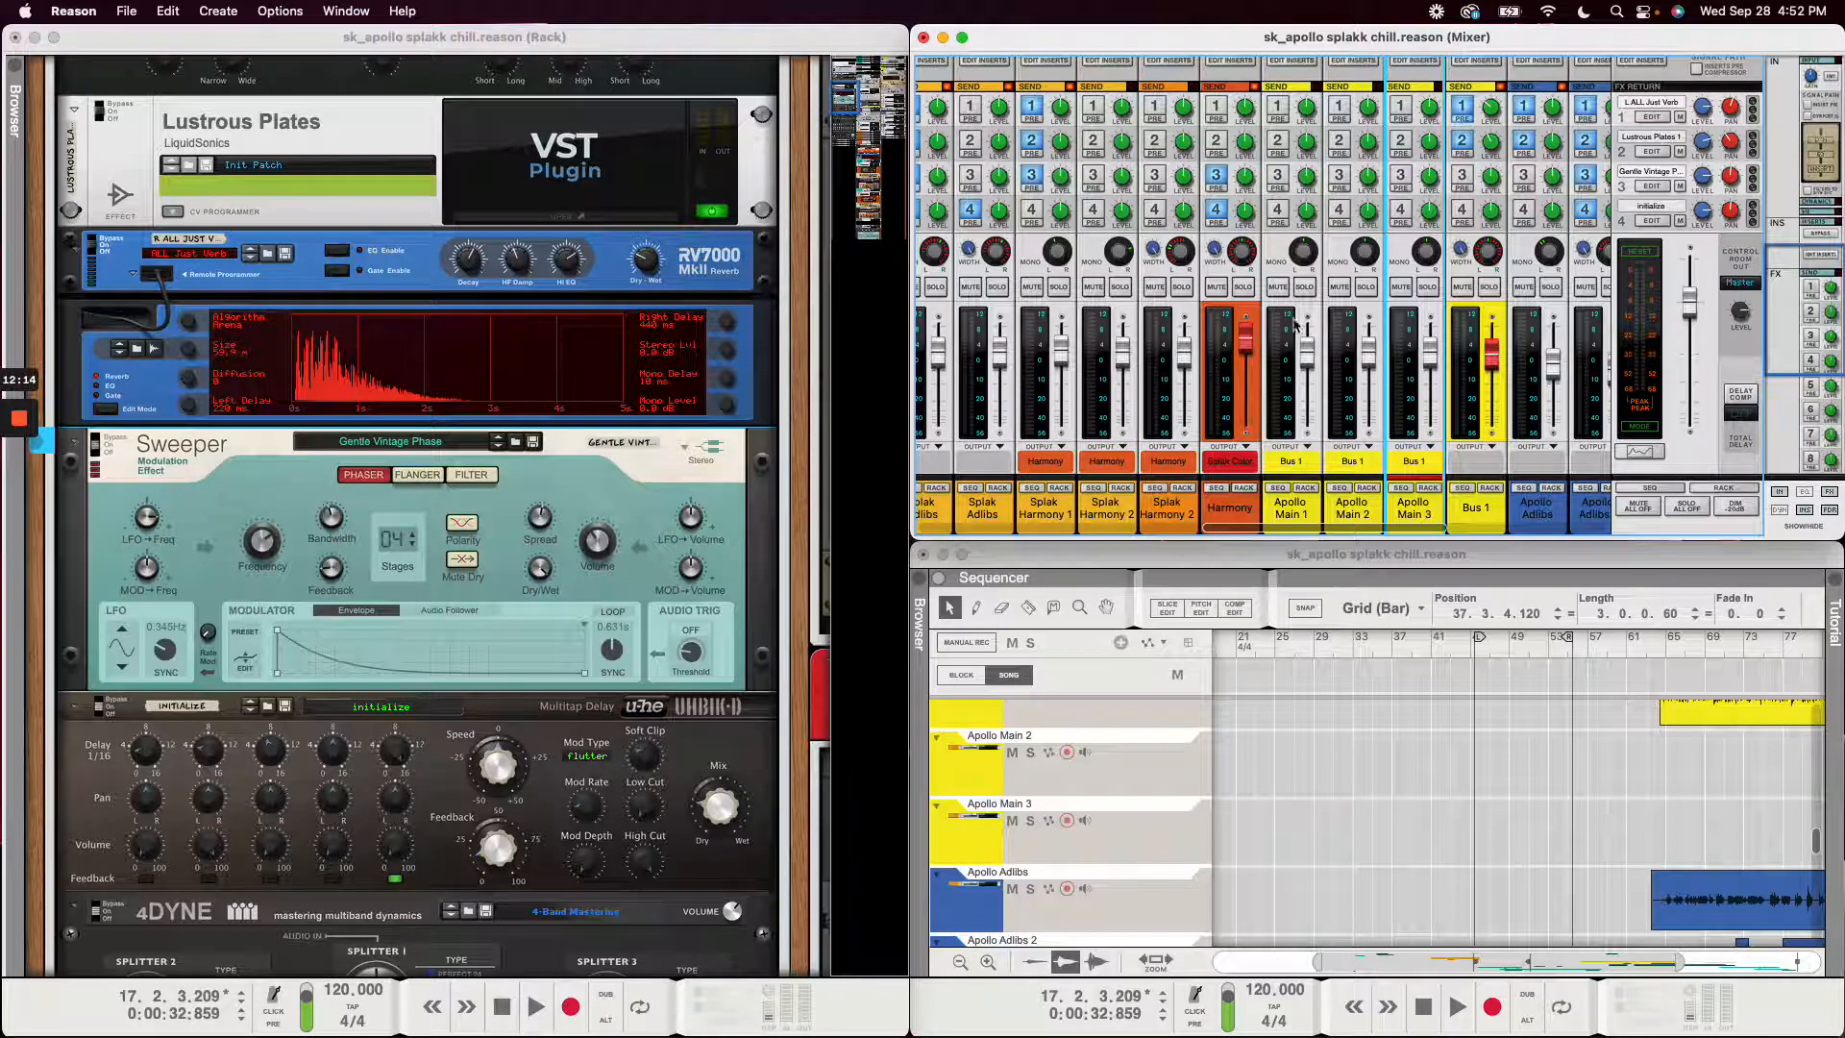
pyautogui.click(1477, 513)
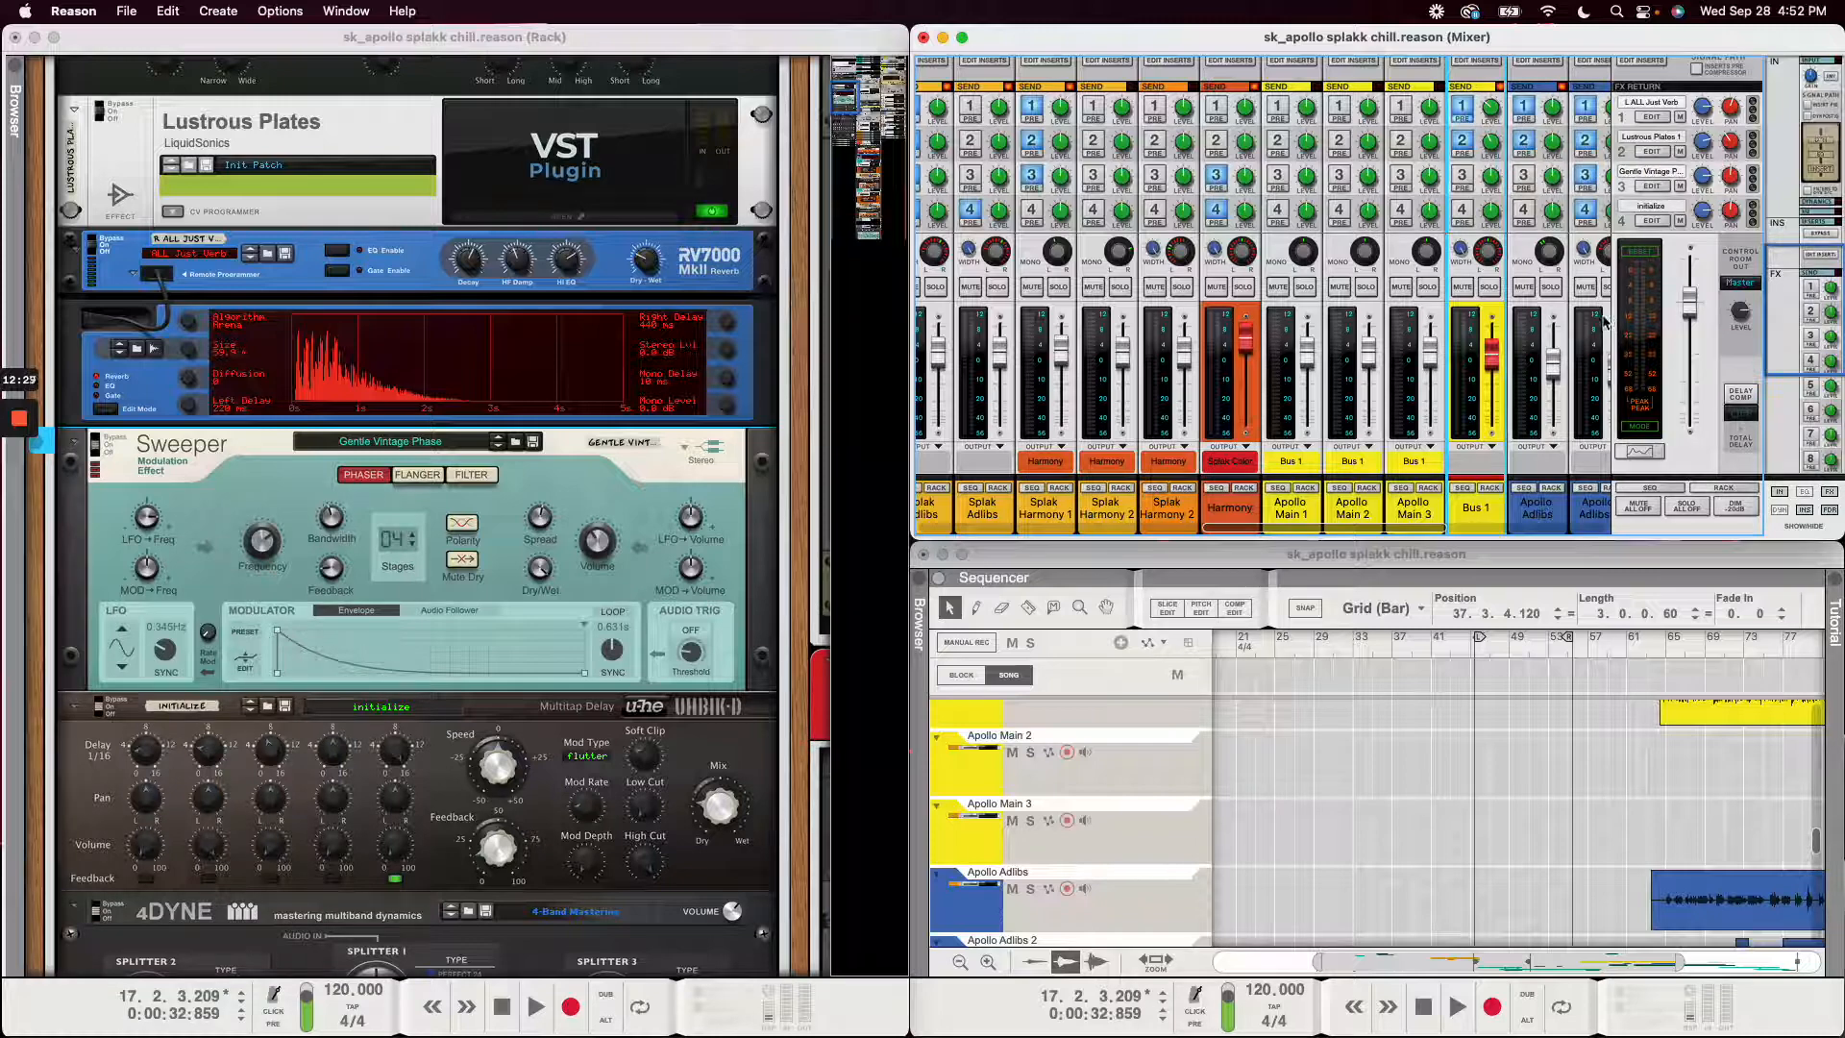
# - Review the Apollo Adlibs channels 1 to 4 and the Apollo Knocking channel in the mixer
pyautogui.scroll(-10, 1481, 741)
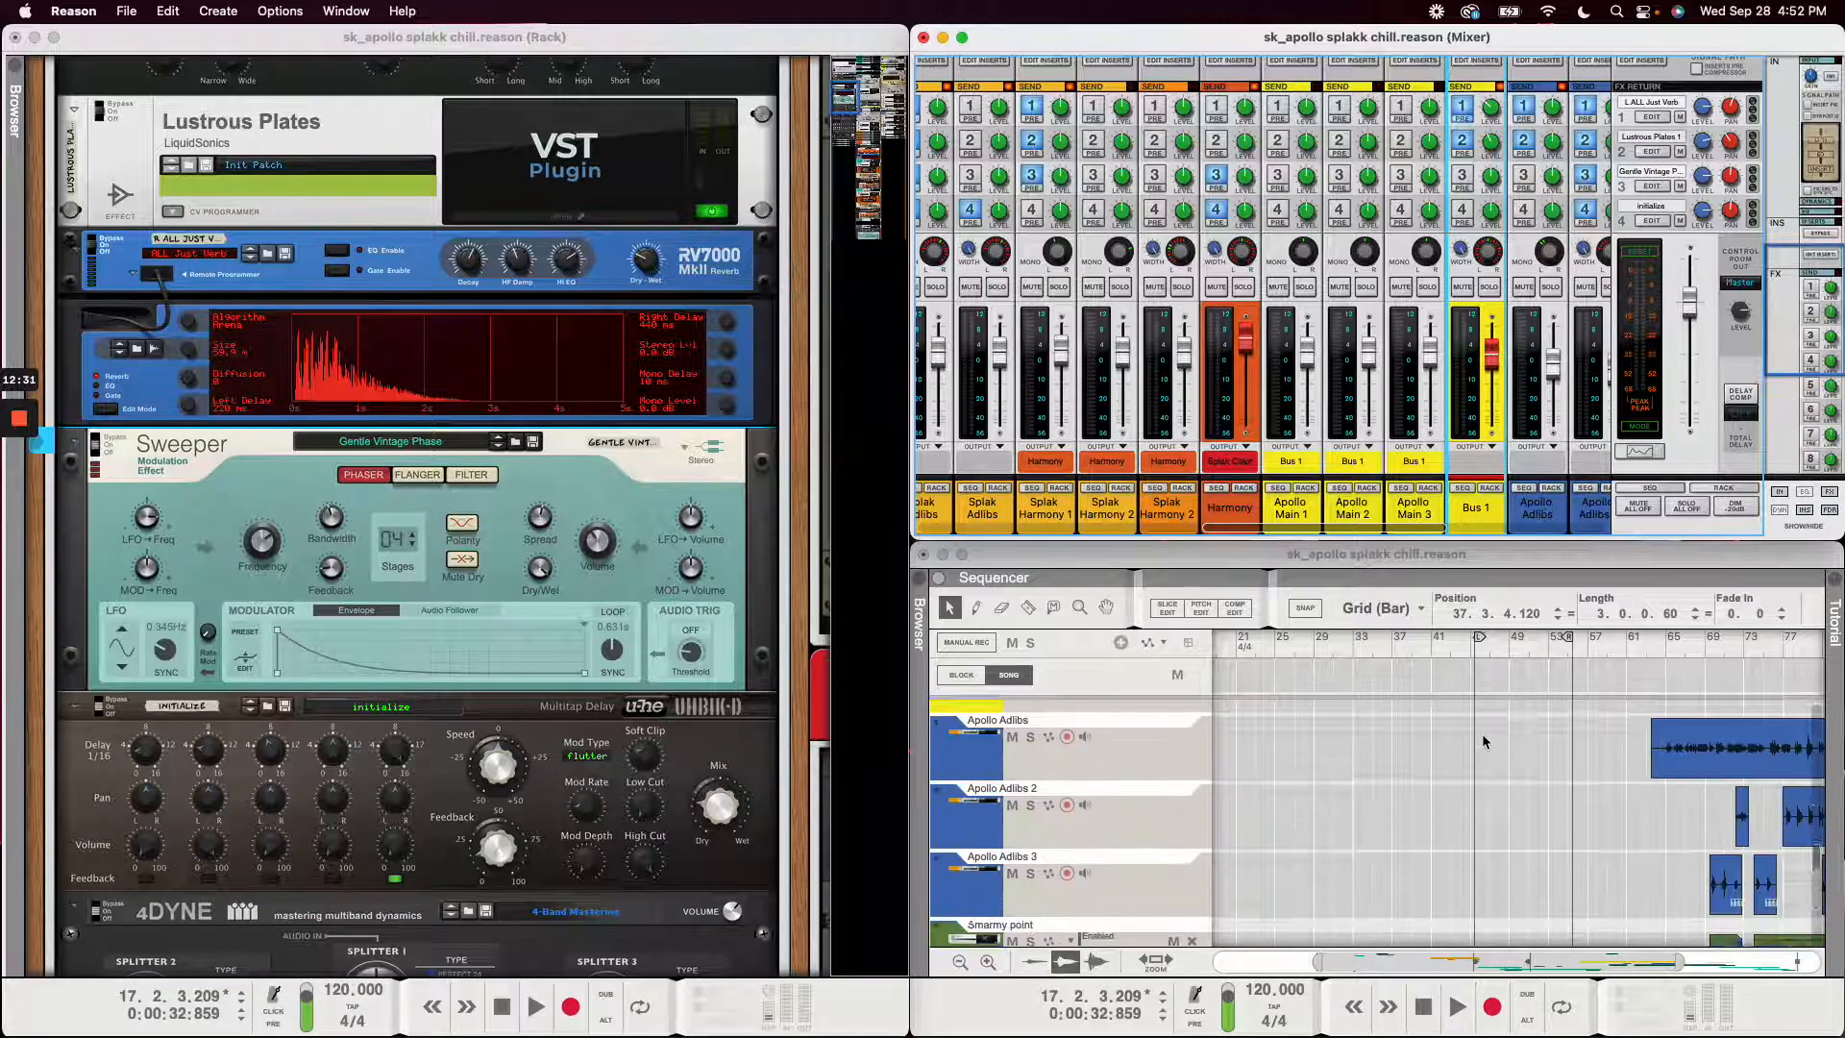
pyautogui.scroll(-3, 1483, 741)
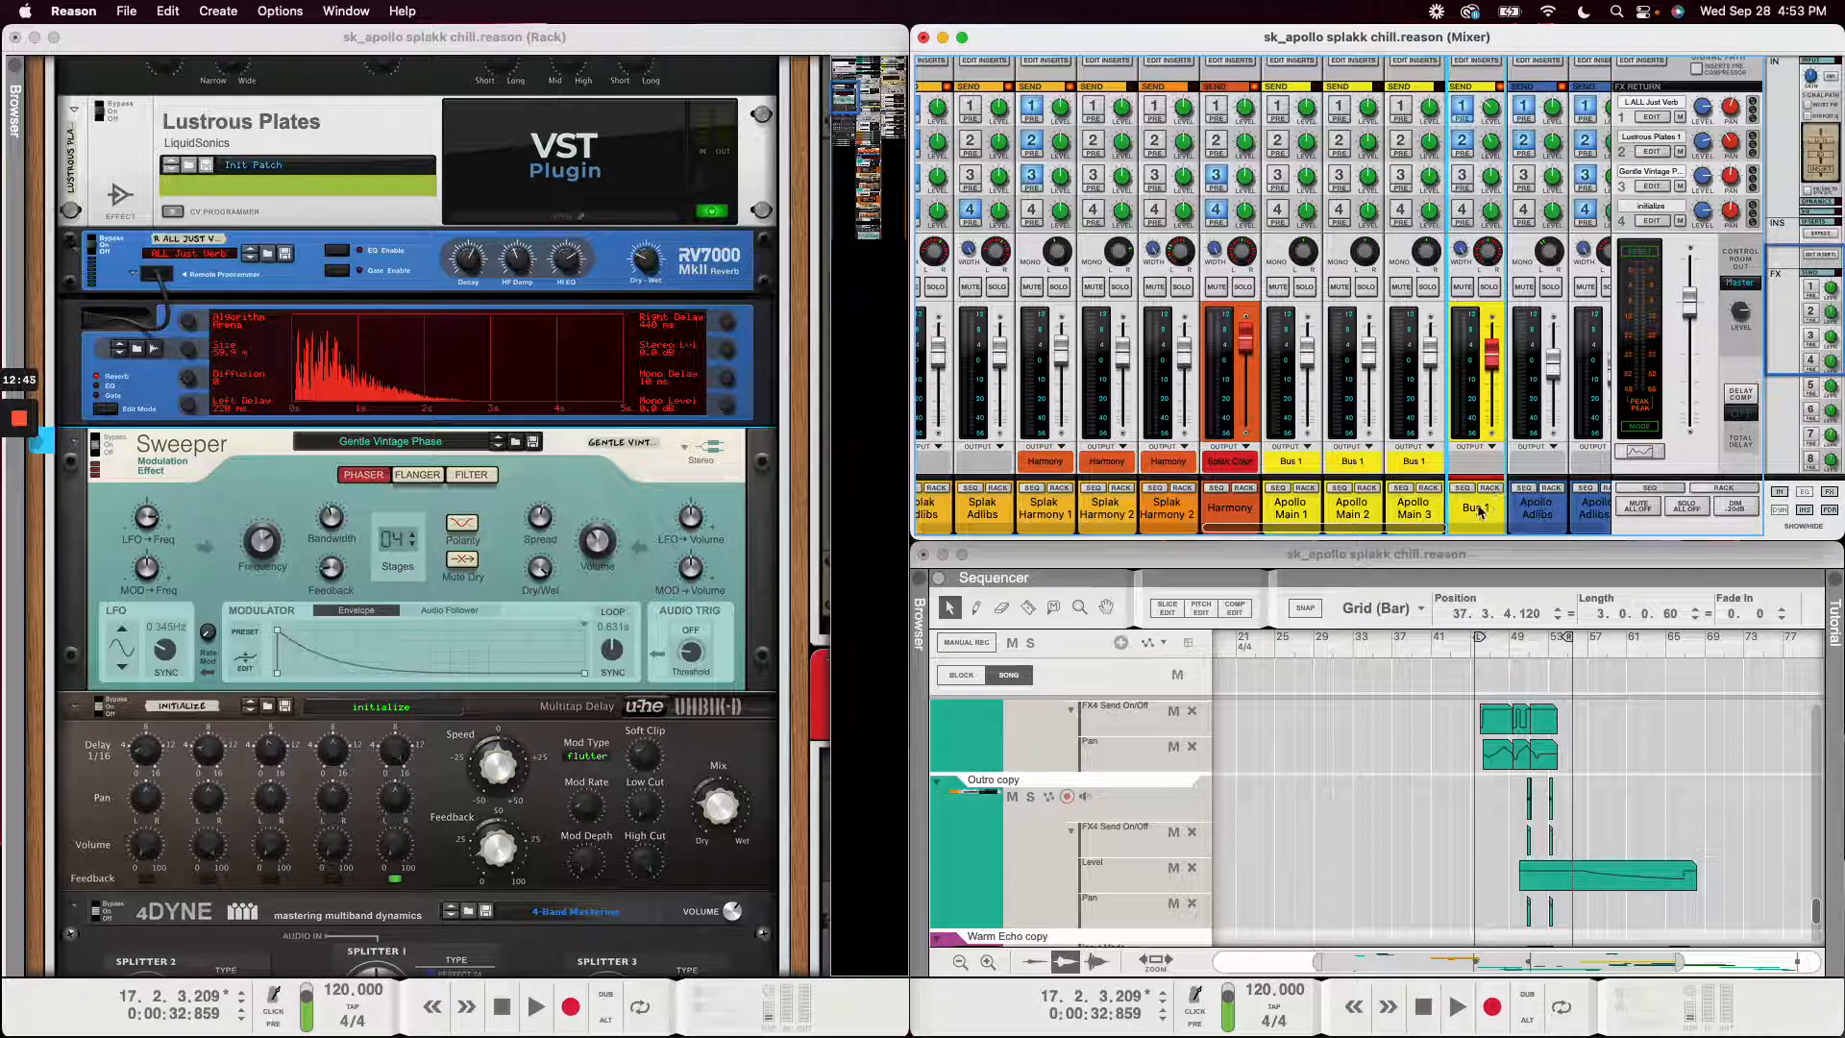
pyautogui.moveTo(1426, 530); pyautogui.dragTo(1144, 536)
pyautogui.hscroll(10, 1153, 531)
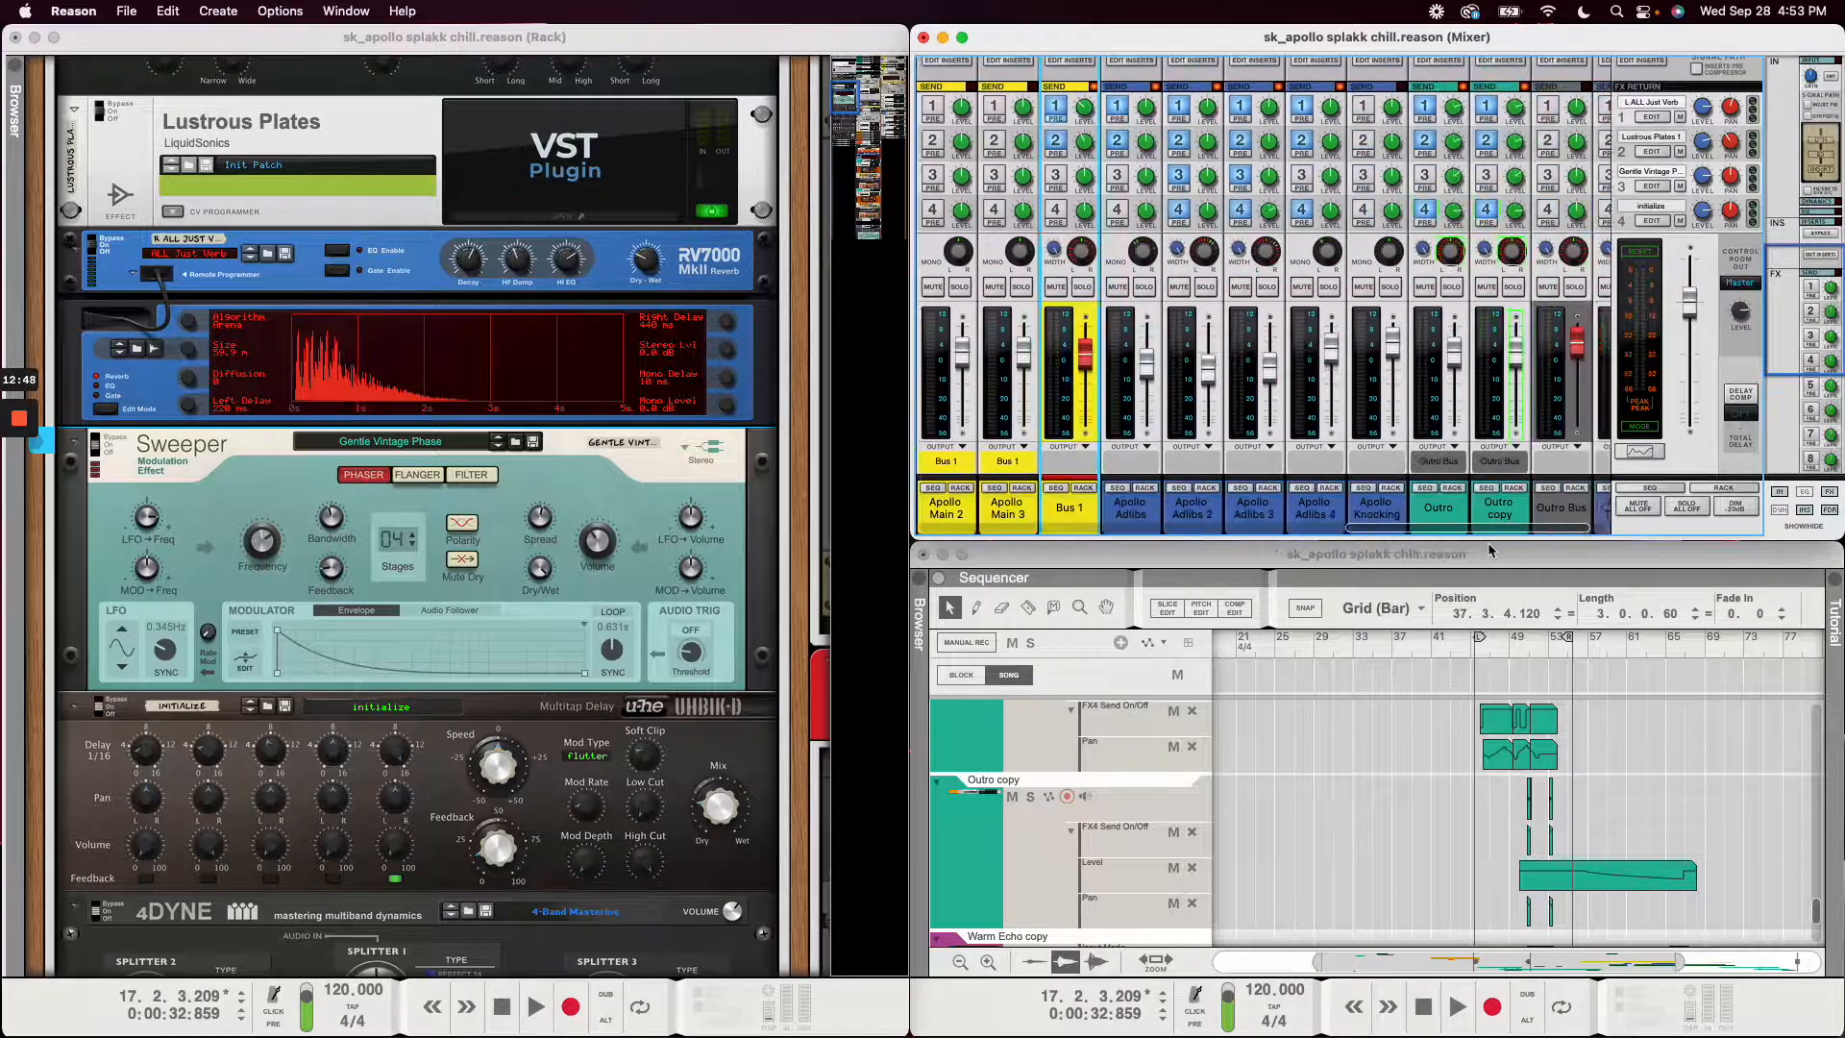
pyautogui.click(1094, 517)
pyautogui.click(1154, 524)
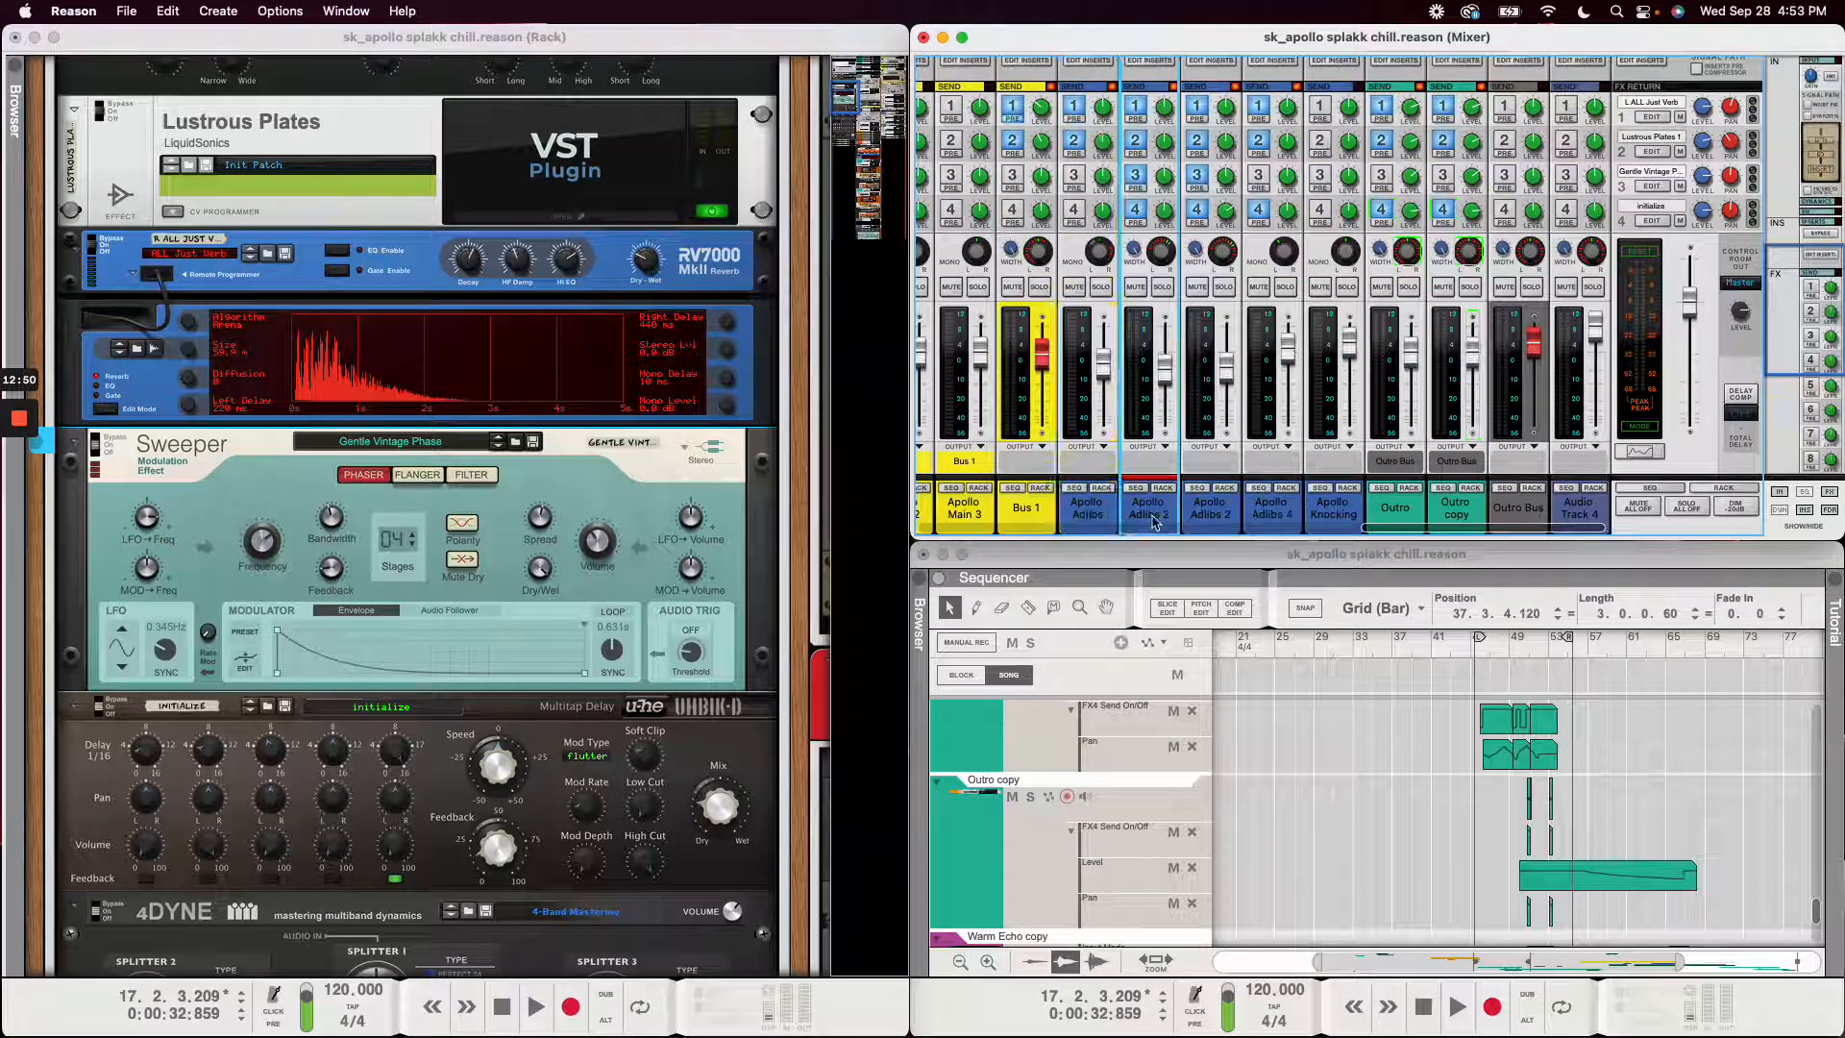
pyautogui.click(1206, 519)
pyautogui.click(1268, 517)
pyautogui.click(1329, 516)
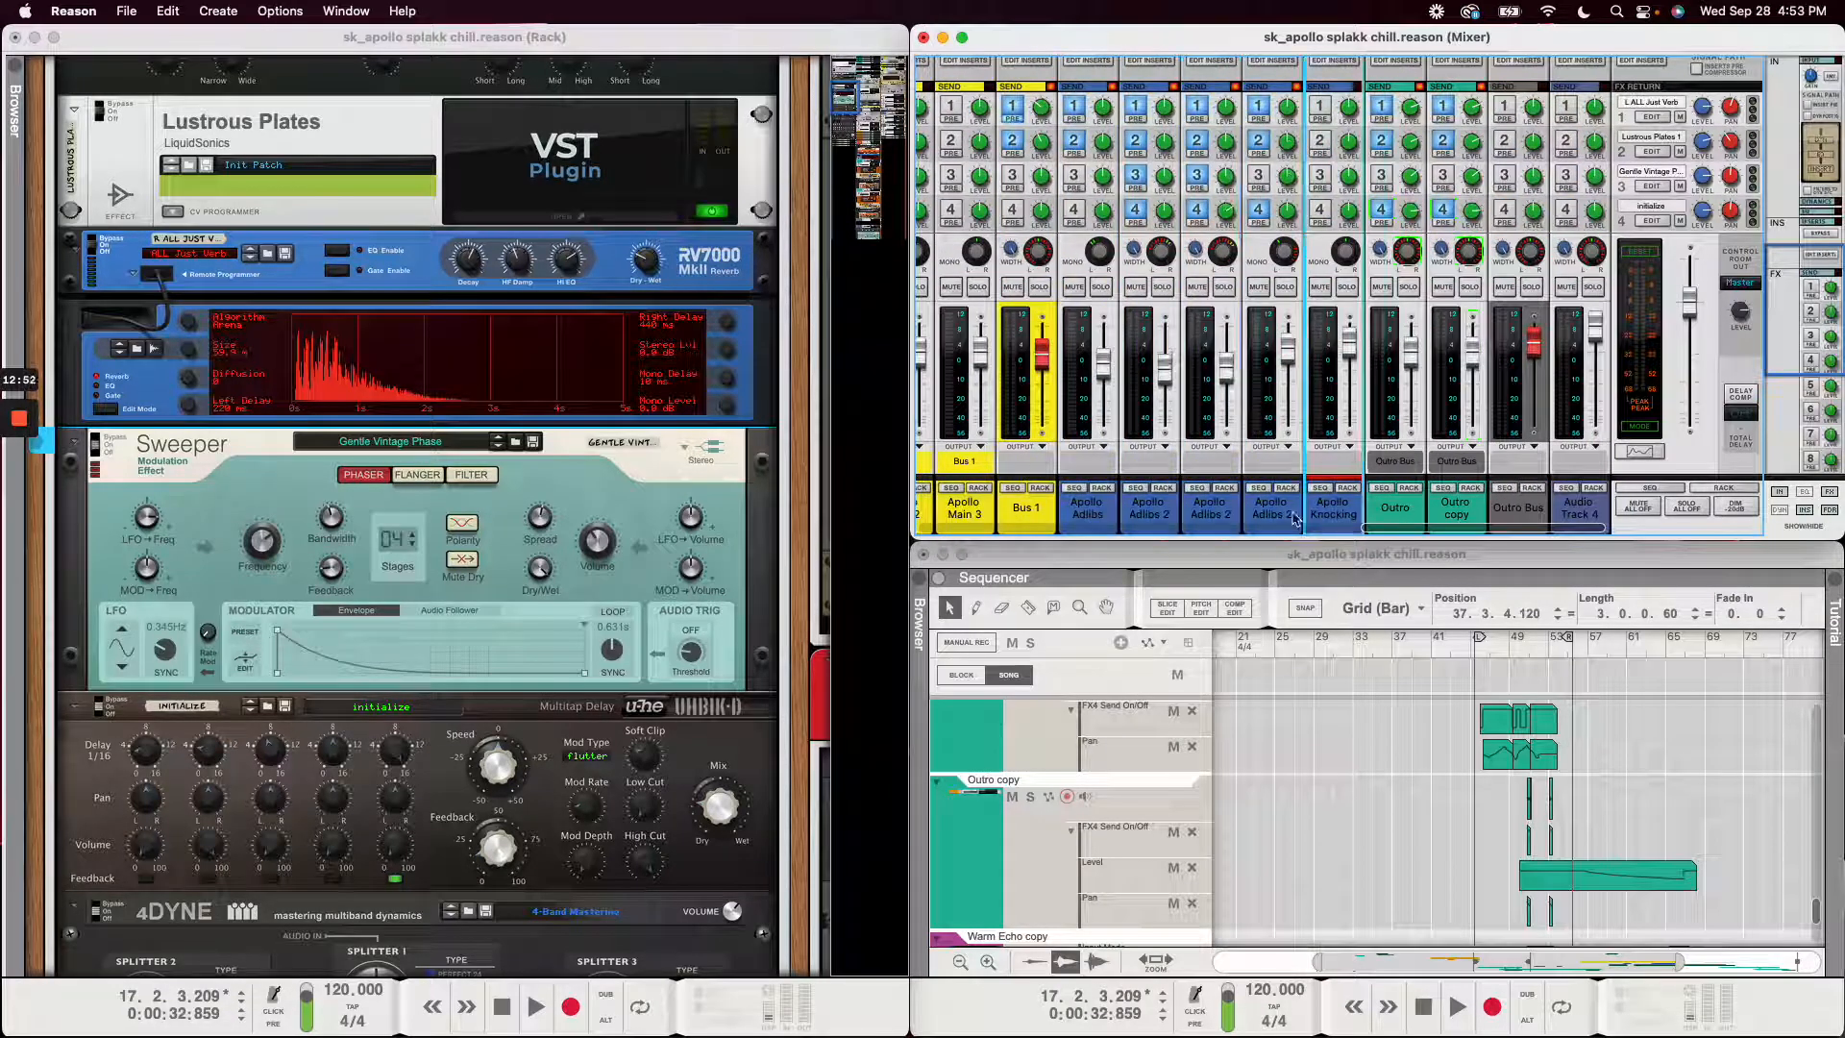
pyautogui.click(1288, 518)
pyautogui.click(1221, 520)
pyautogui.click(1166, 522)
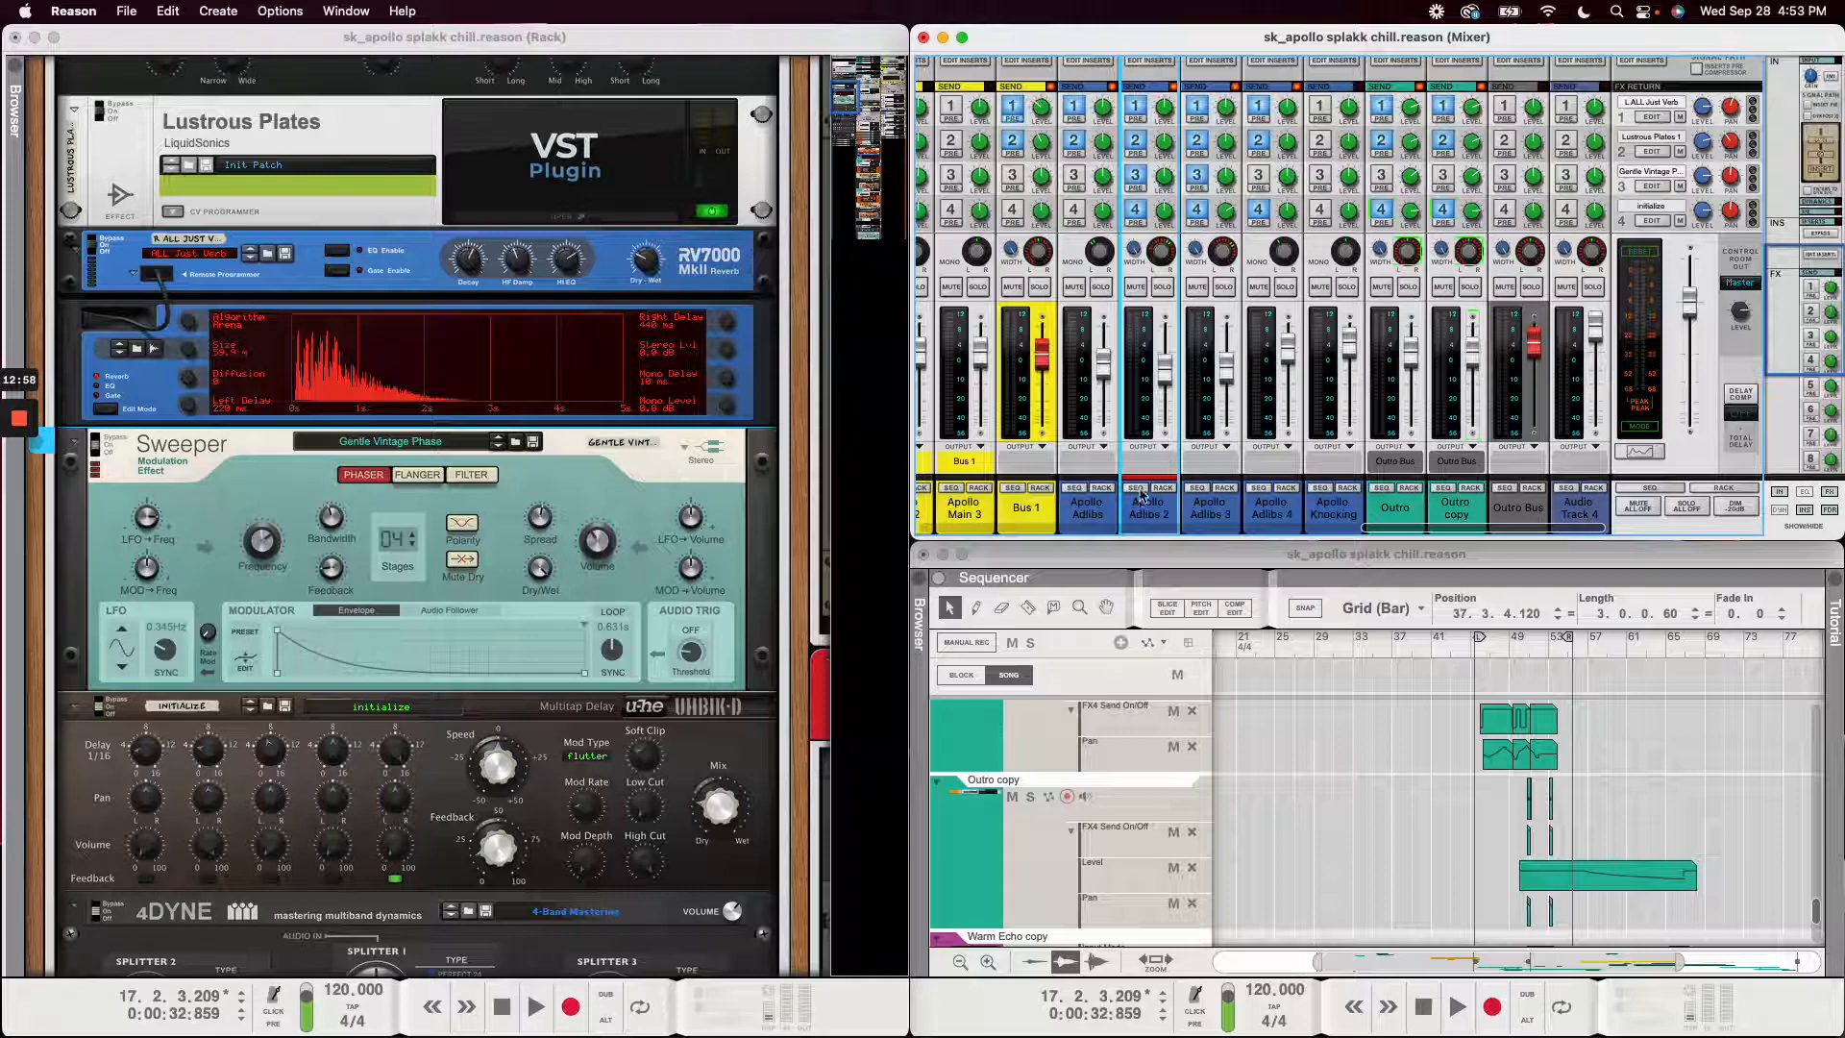
# - Examine the clips and automation of the Outro, Apollo Knocking and Apollo Adlibs 4 tracks in the sequencer
pyautogui.scroll(-4, 1572, 815)
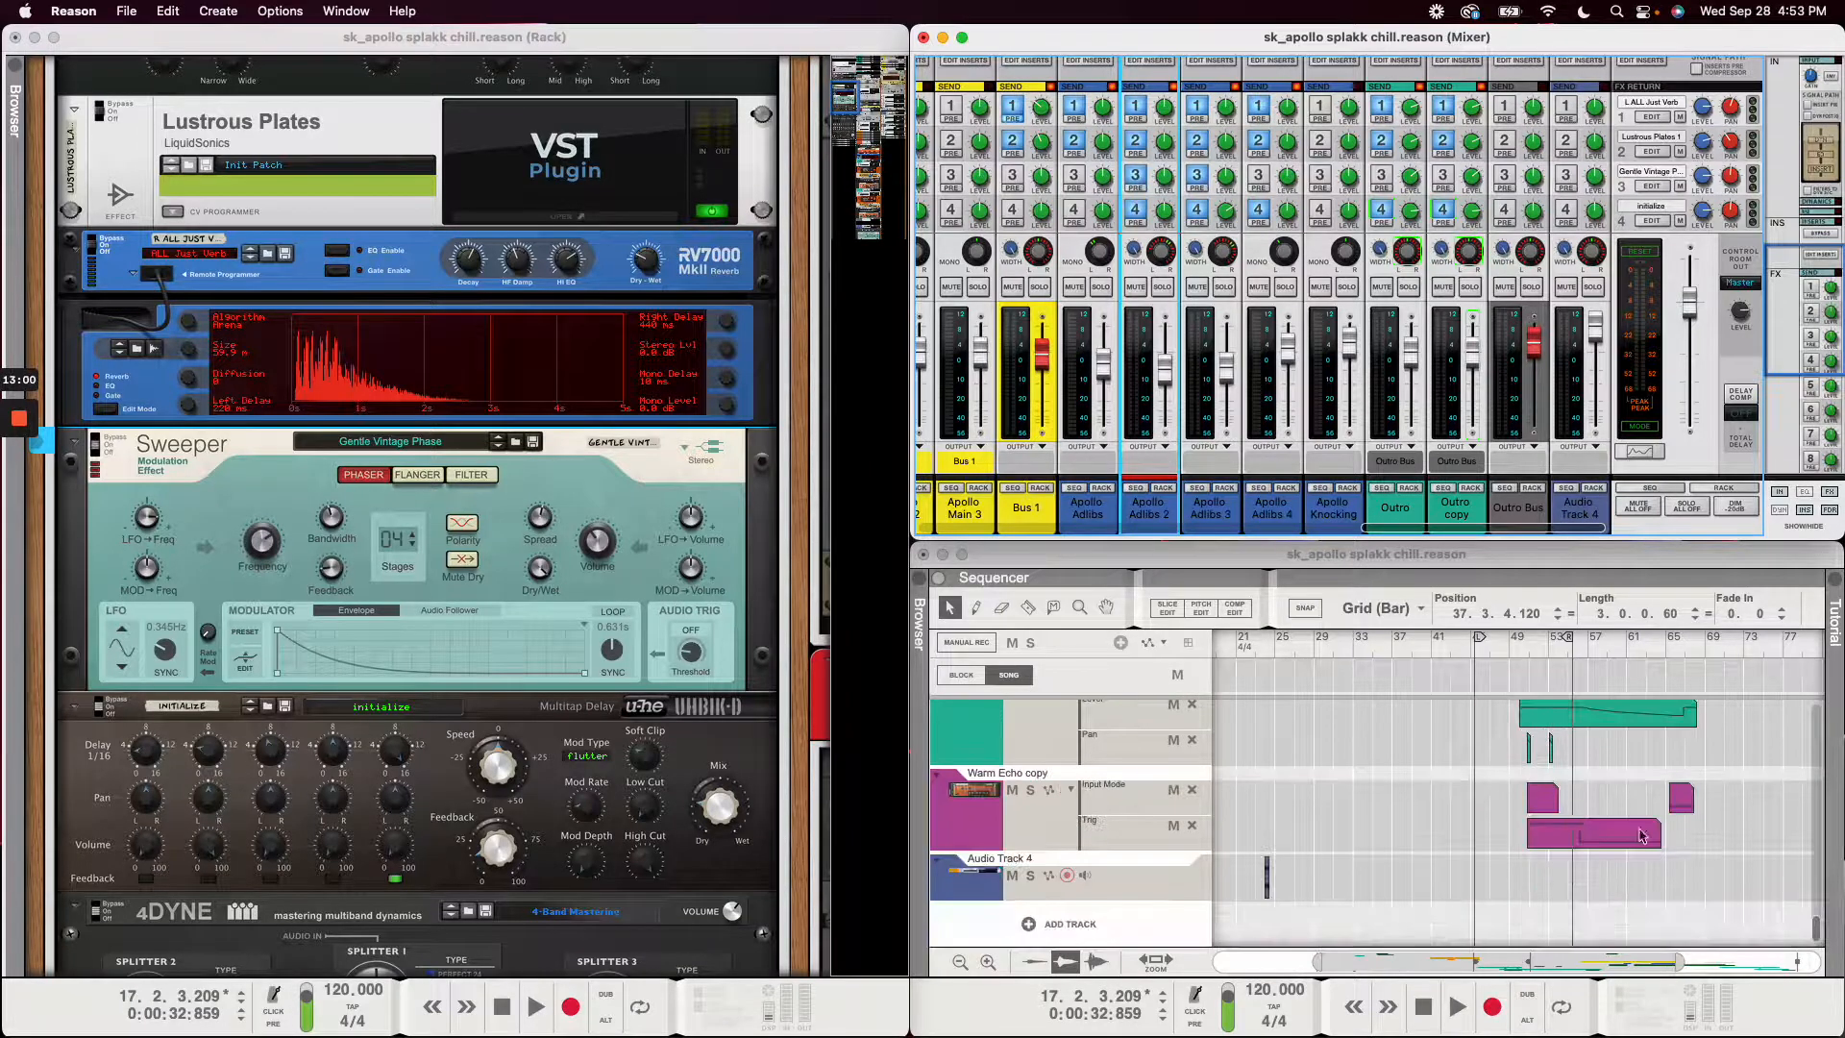
pyautogui.scroll(4, 1640, 846)
pyautogui.moveTo(1447, 962); pyautogui.dragTo(1597, 962)
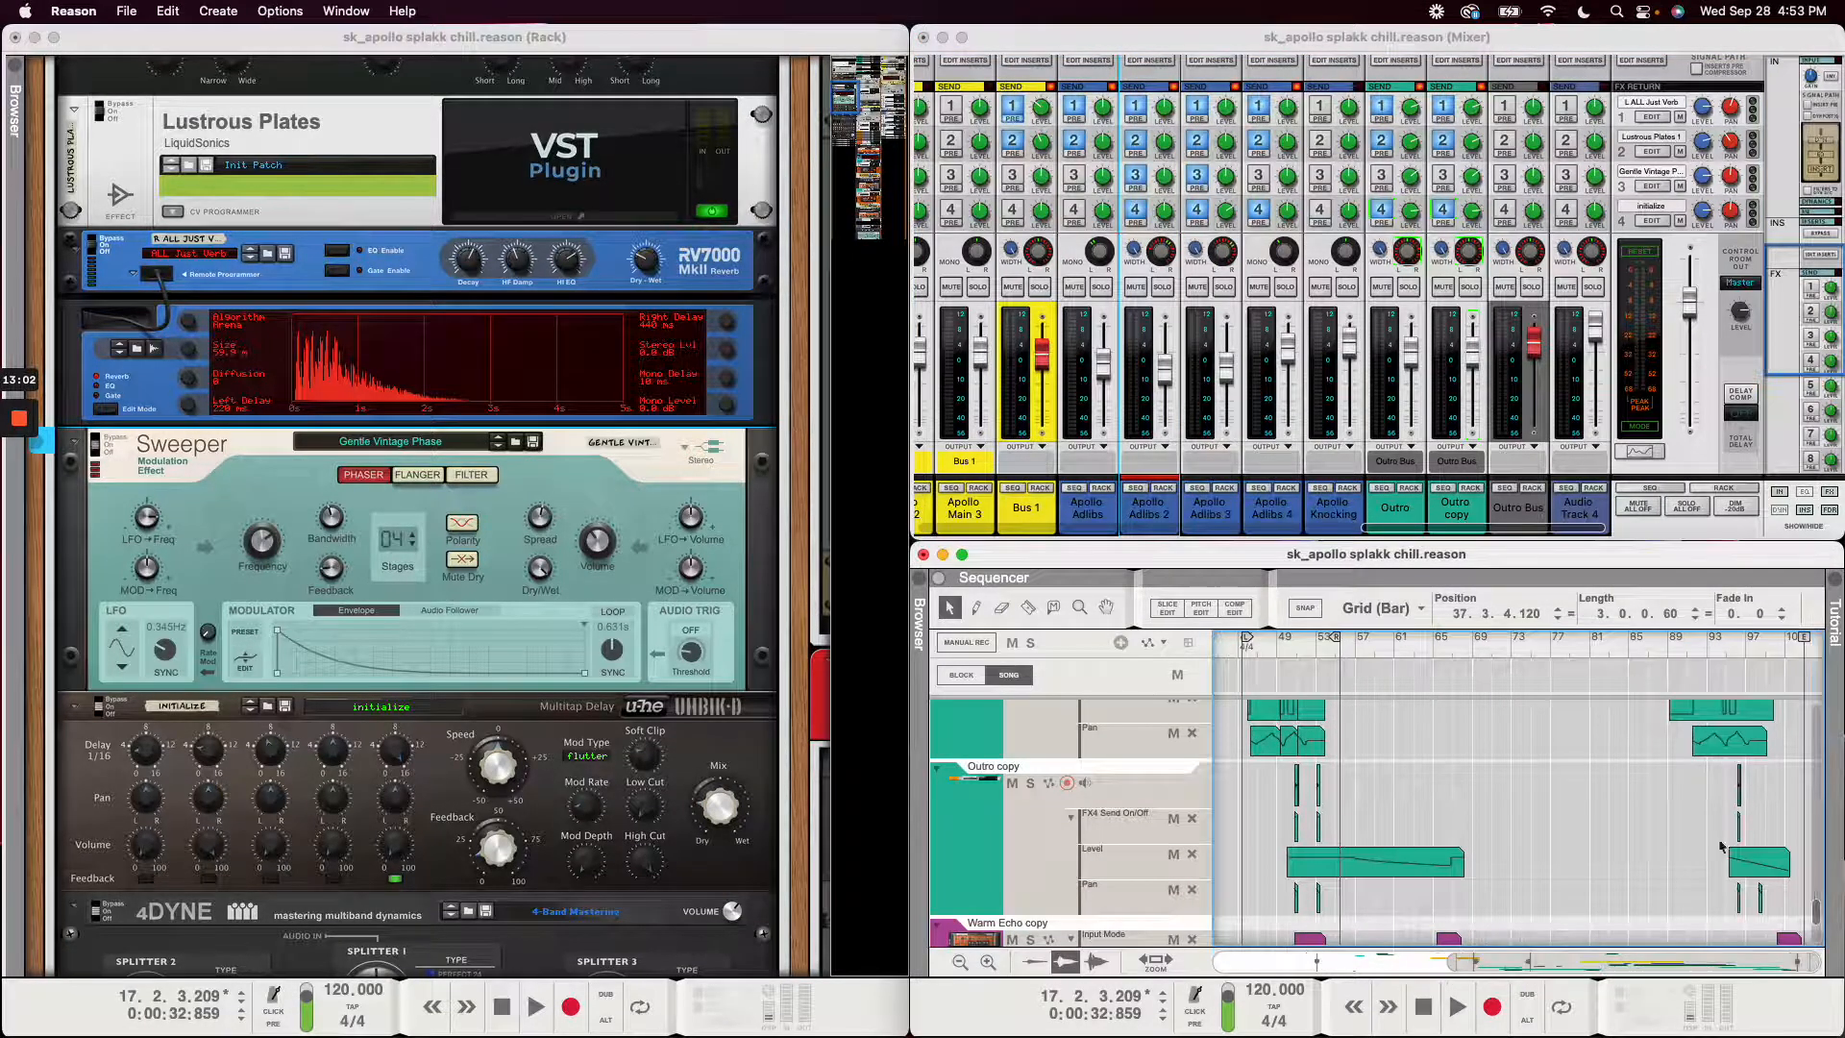
pyautogui.scroll(-4, 1723, 825)
pyautogui.scroll(10, 1723, 826)
pyautogui.scroll(-4, 1722, 826)
pyautogui.scroll(4, 1537, 845)
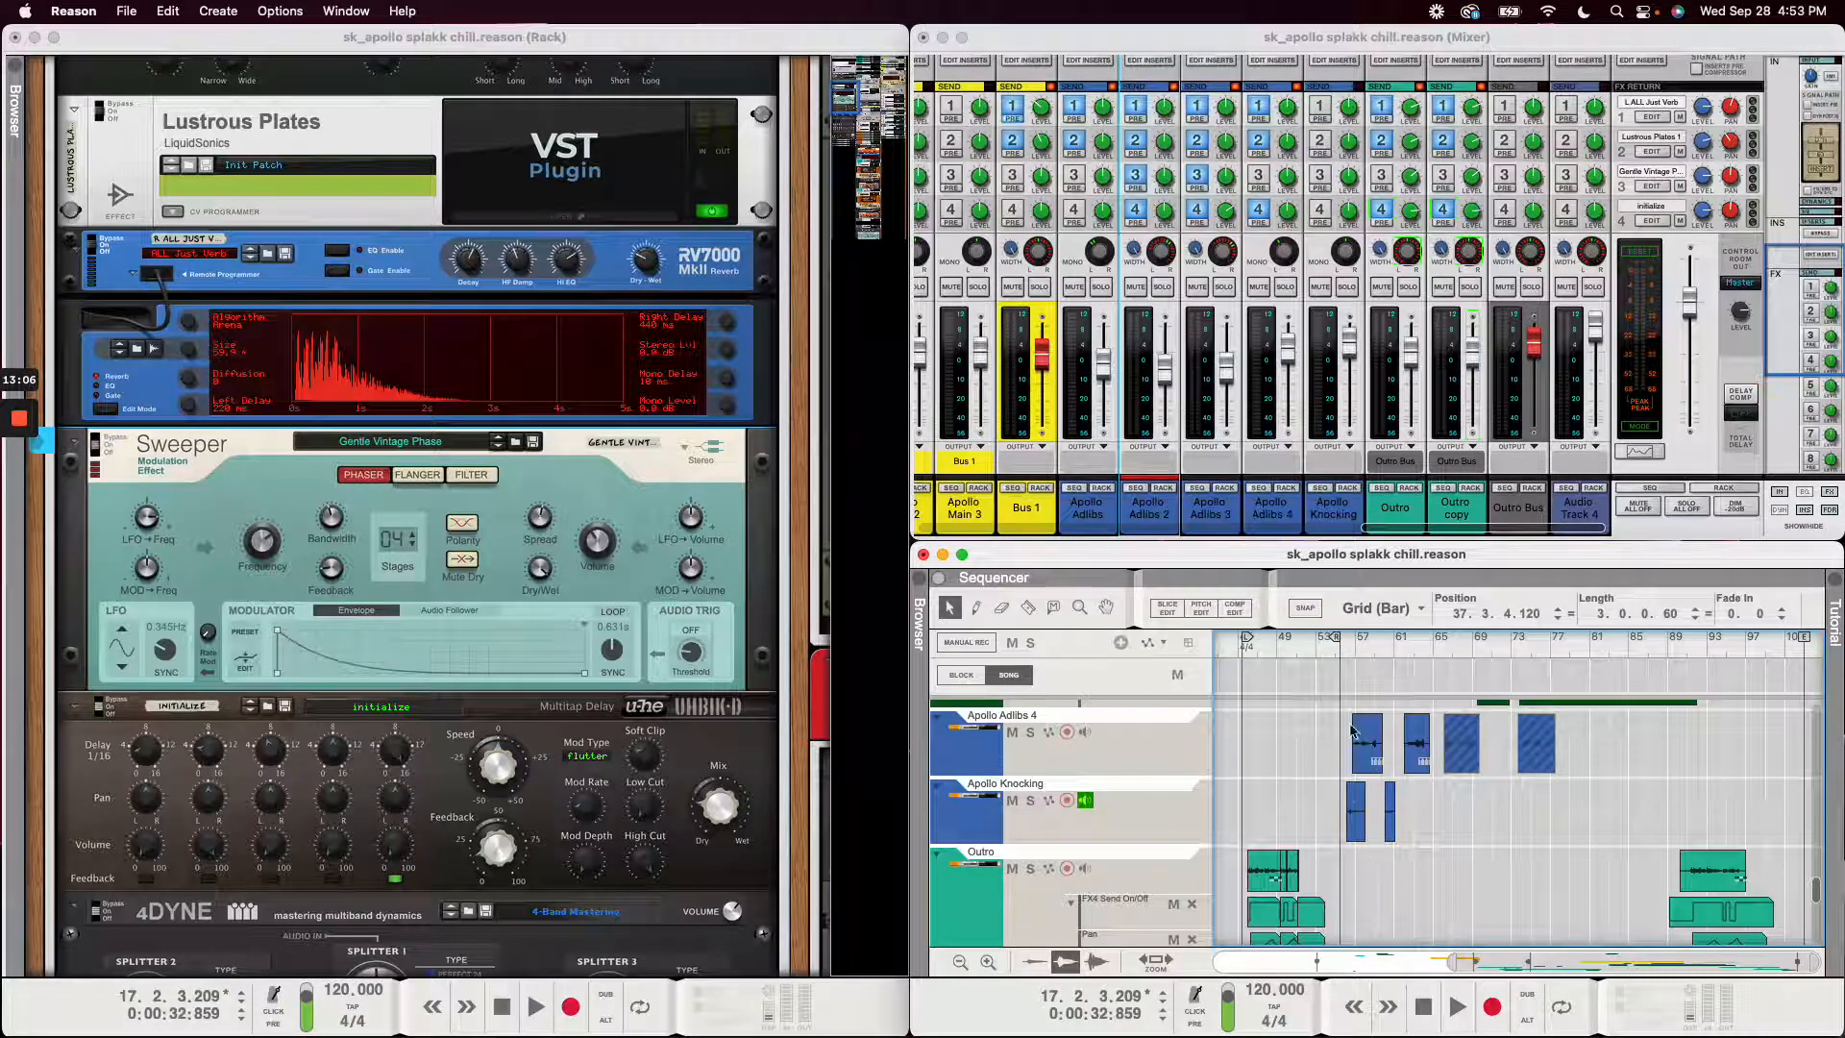
pyautogui.scroll(3, 1383, 825)
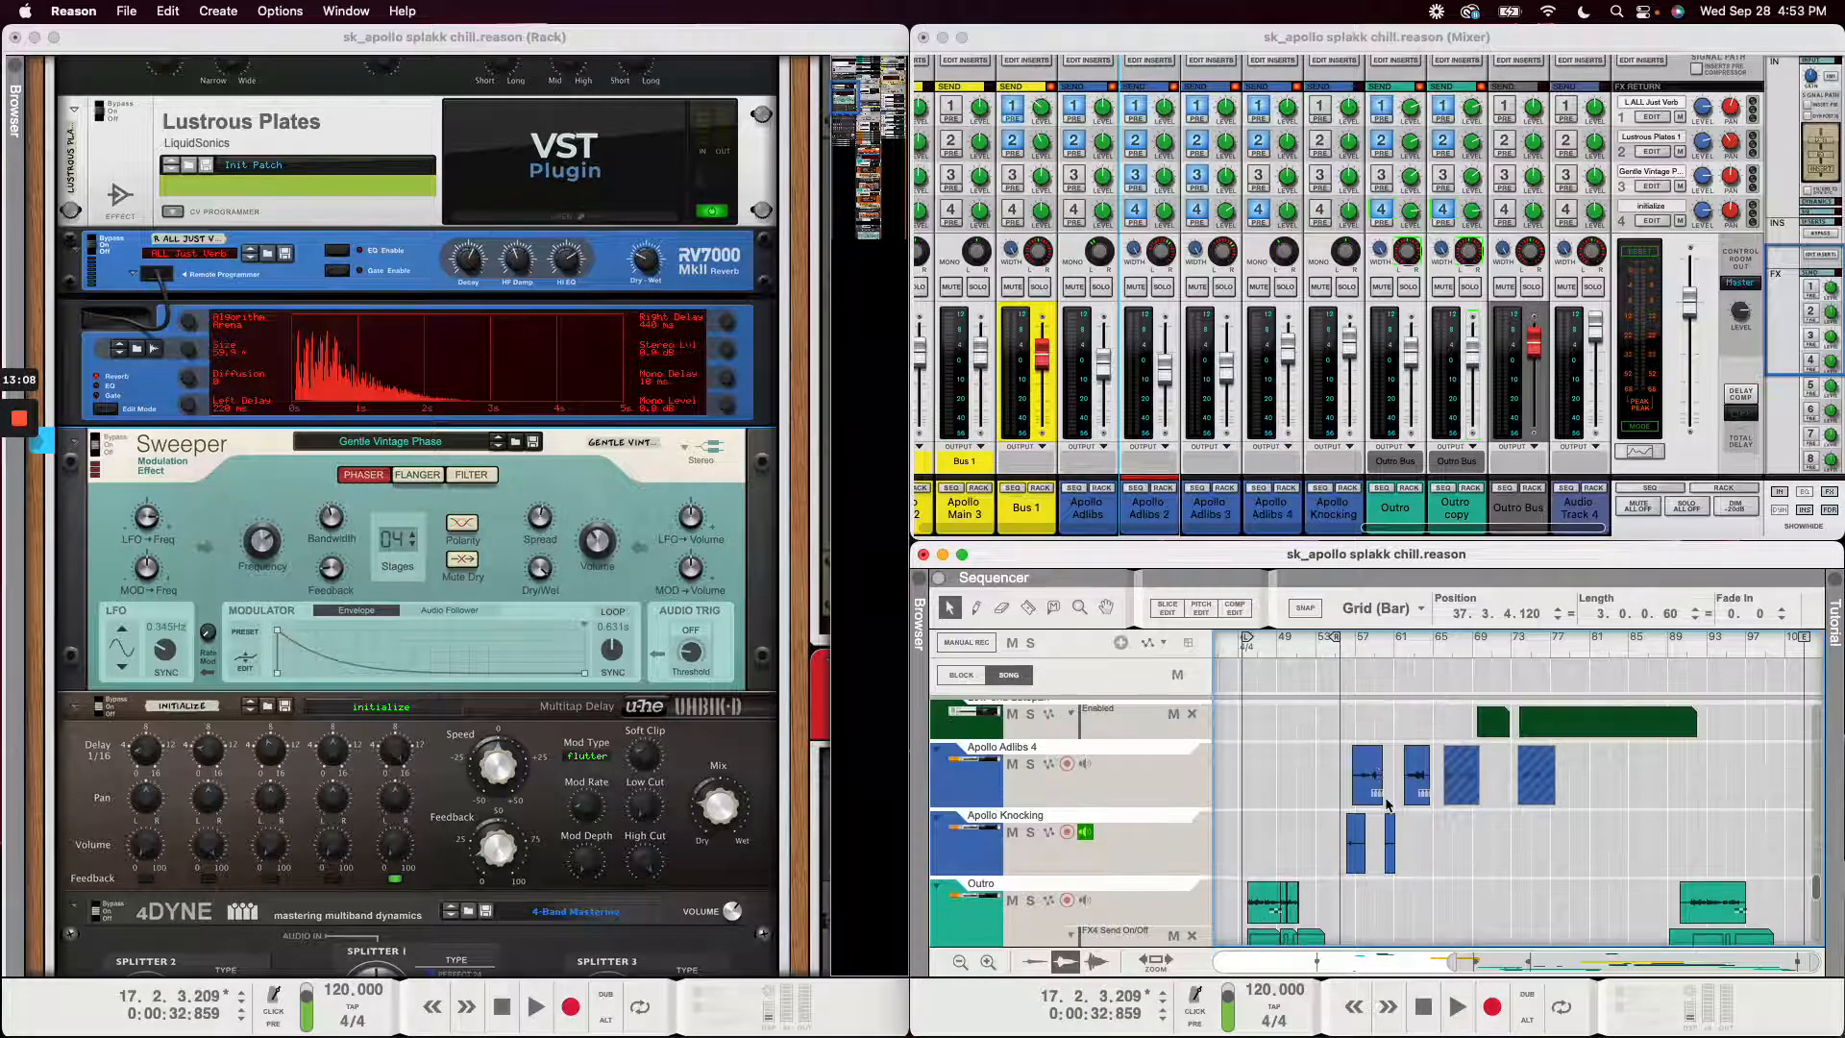
# - Widen the mixer window to the full screen width and survey the channels from the splak tracks through Audio Track 4
pyautogui.click(1461, 534)
pyautogui.hscroll(-3, 1461, 534)
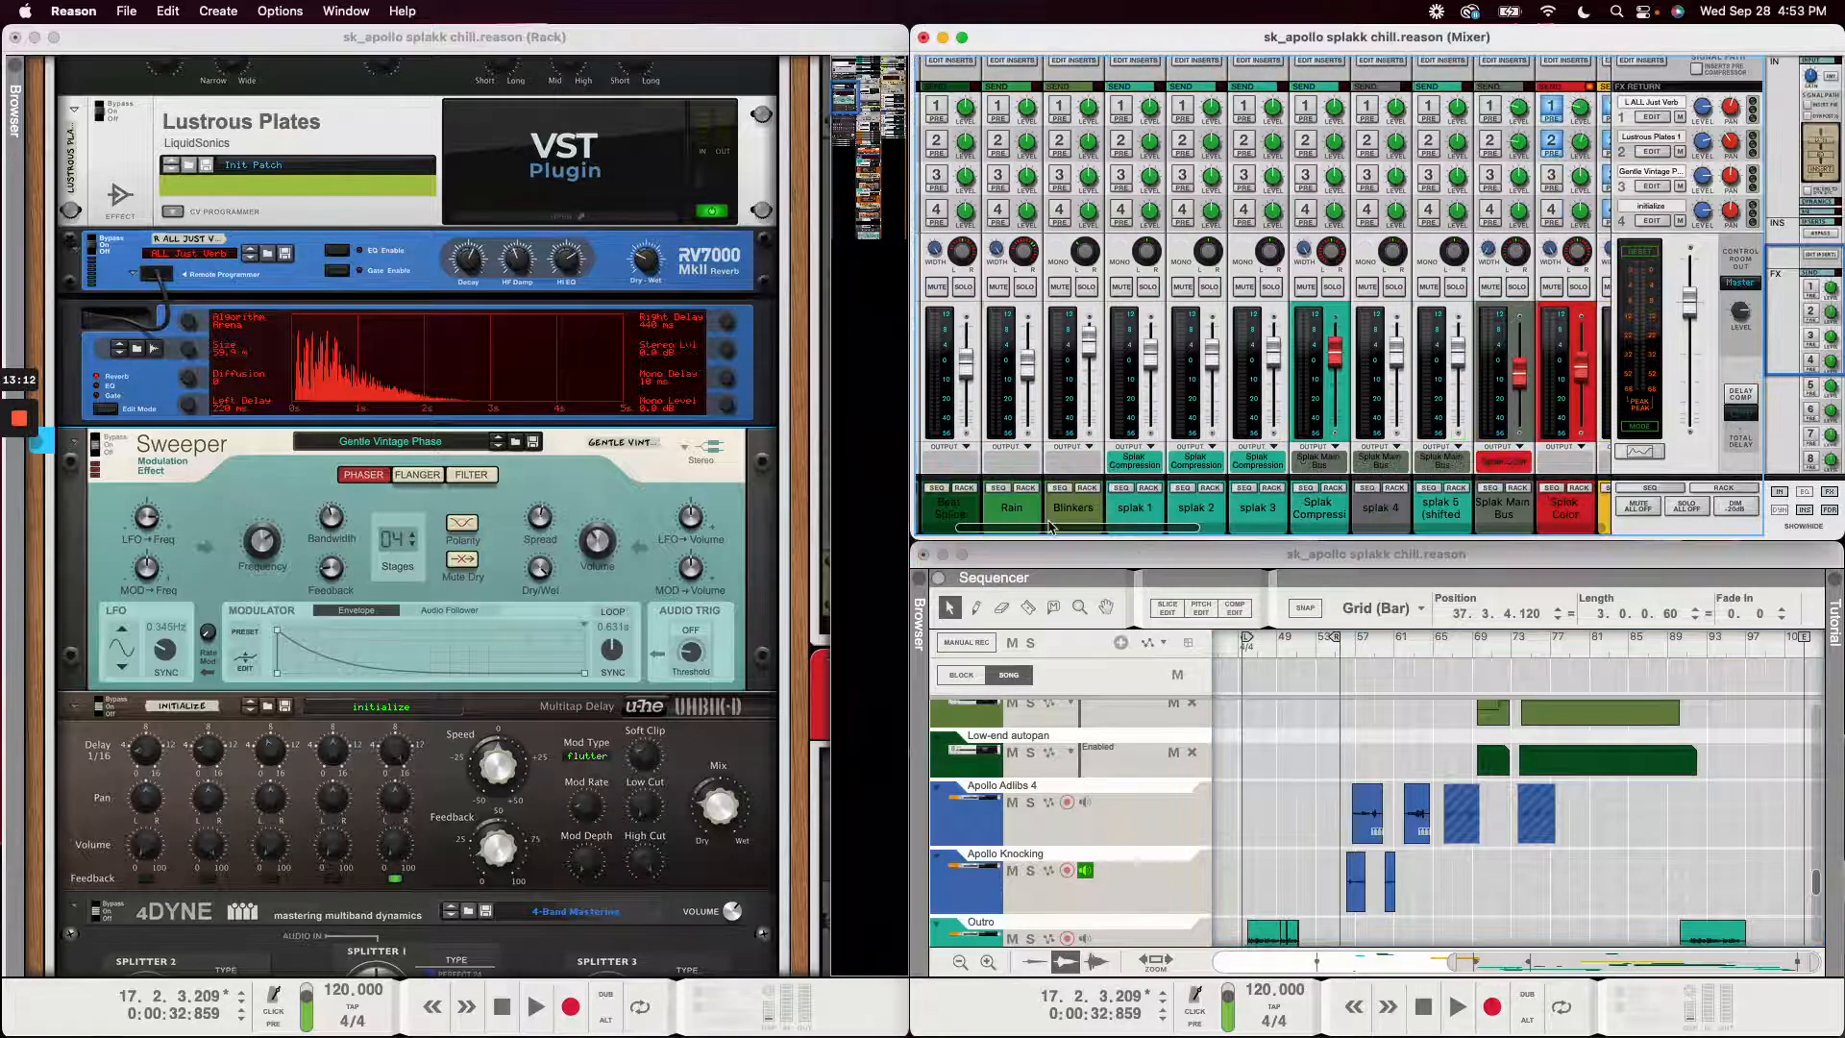
pyautogui.hscroll(3, 1566, 527)
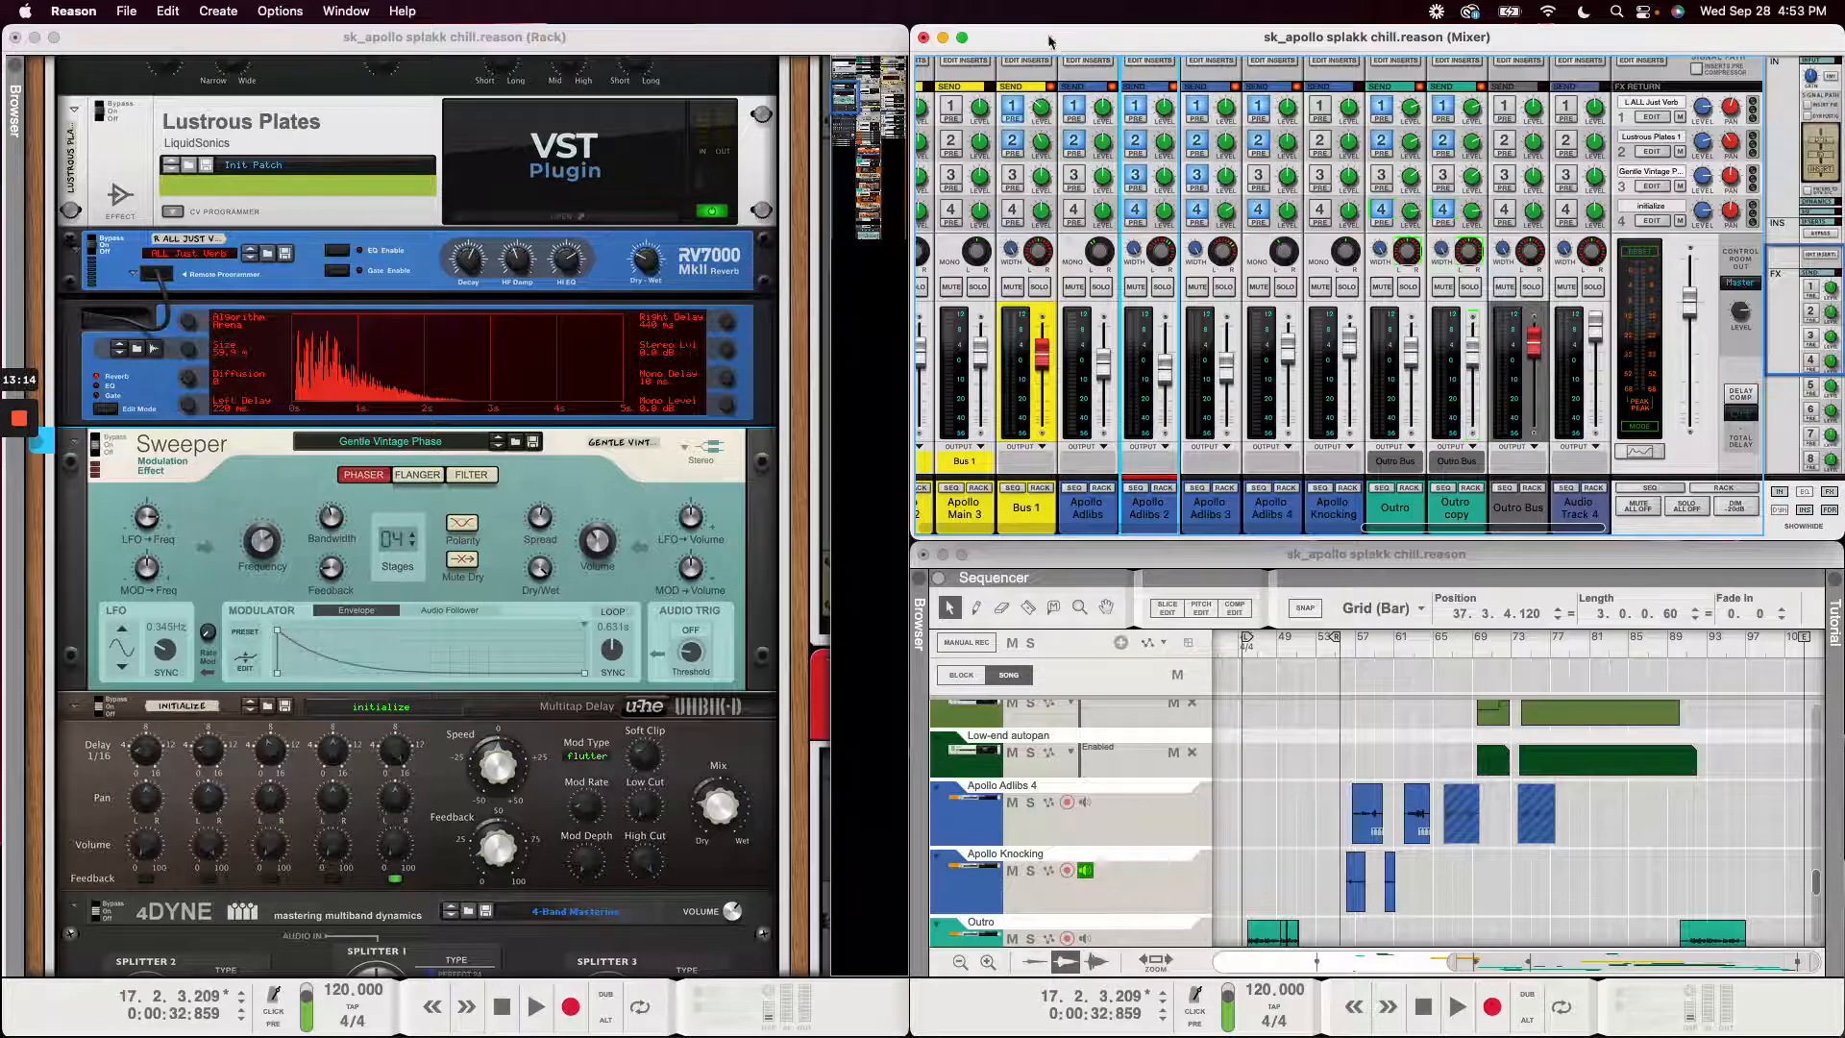
pyautogui.moveTo(911, 52); pyautogui.dragTo(2, 53)
pyautogui.moveTo(670, 527)
pyautogui.mouseDown()
pyautogui.moveTo(281, 515)
pyautogui.moveTo(688, 529)
pyautogui.mouseUp()
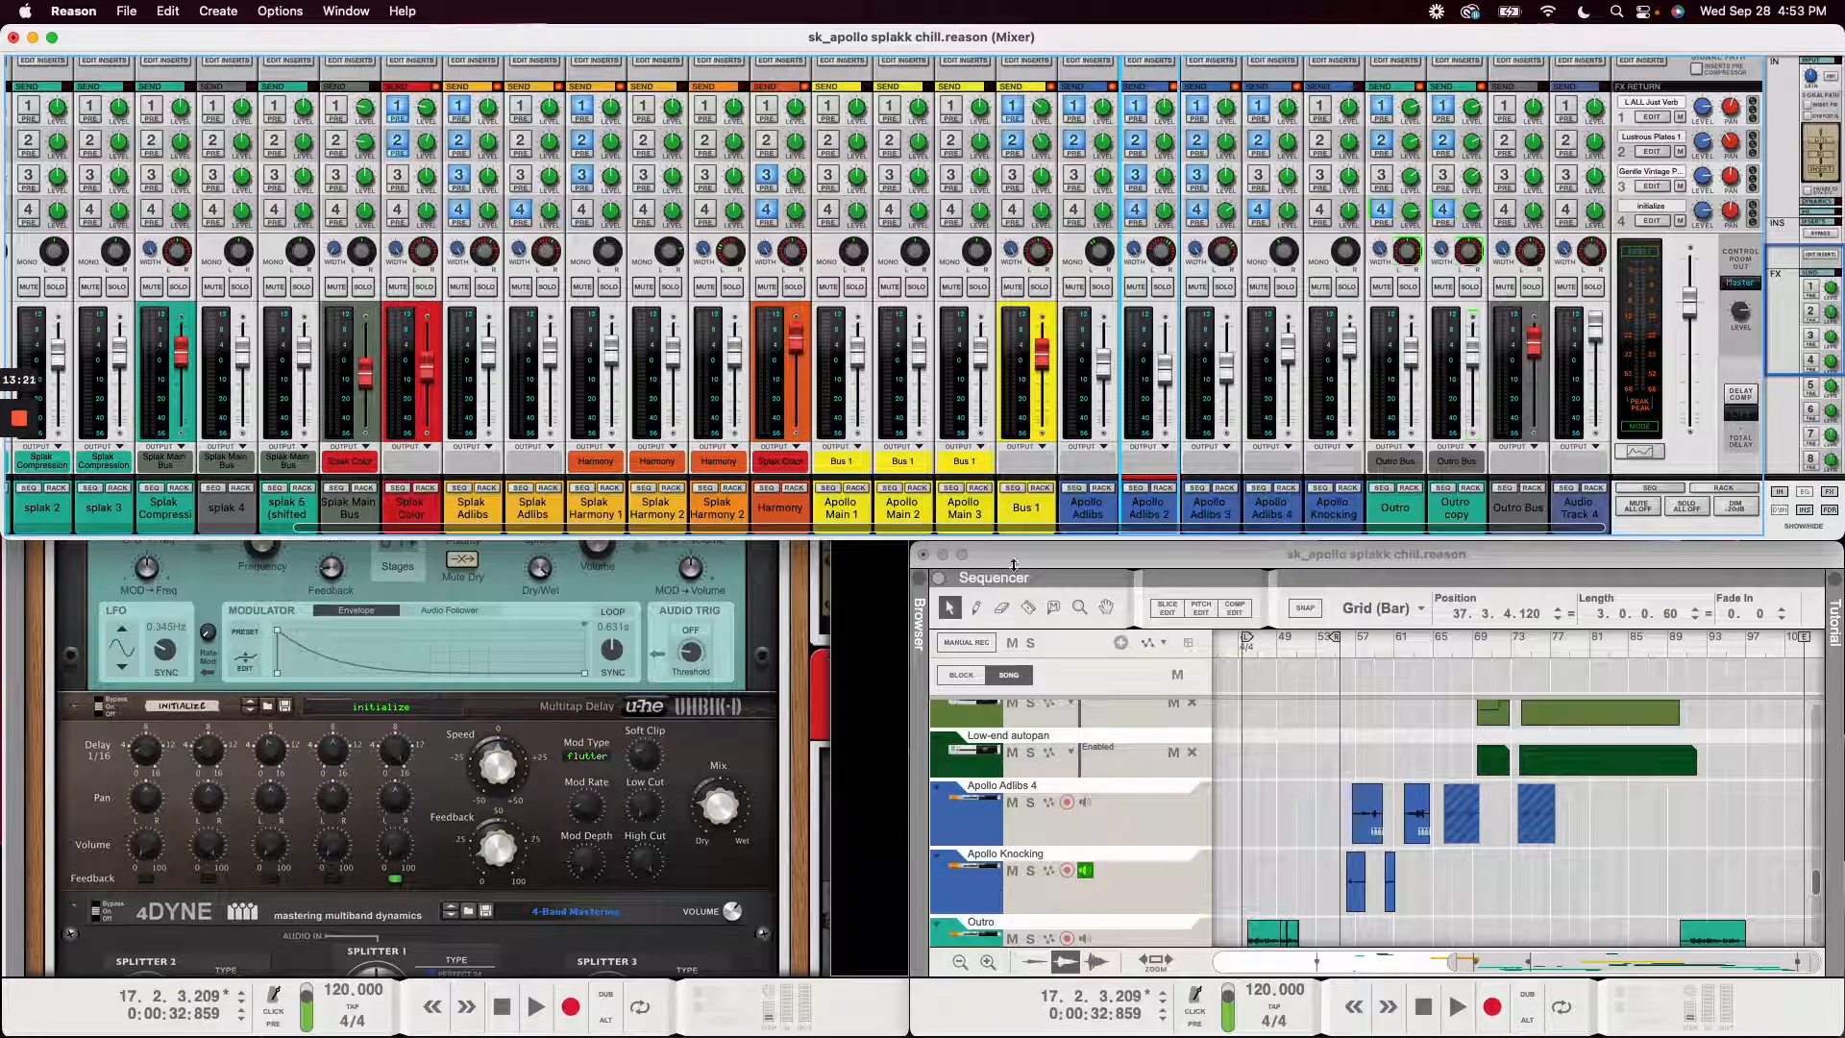
pyautogui.moveTo(1014, 565); pyautogui.dragTo(286, 538)
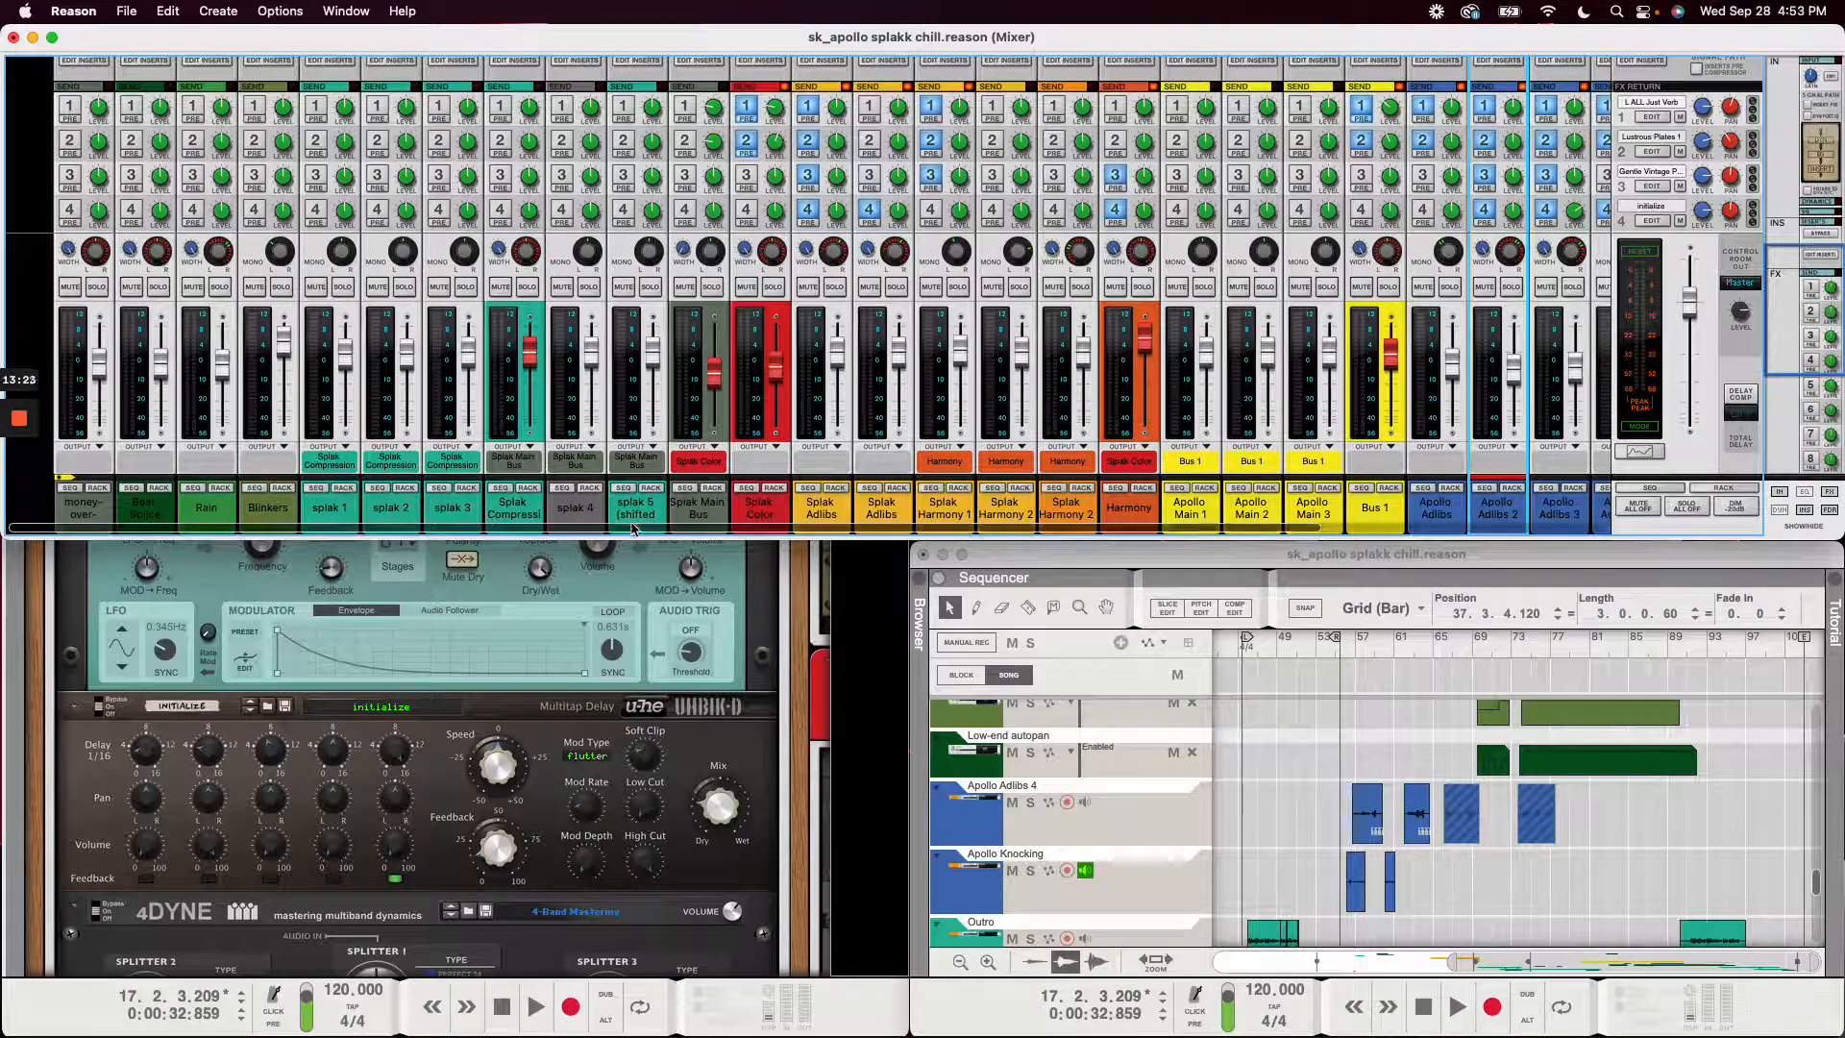
pyautogui.moveTo(639, 533); pyautogui.dragTo(133, 557)
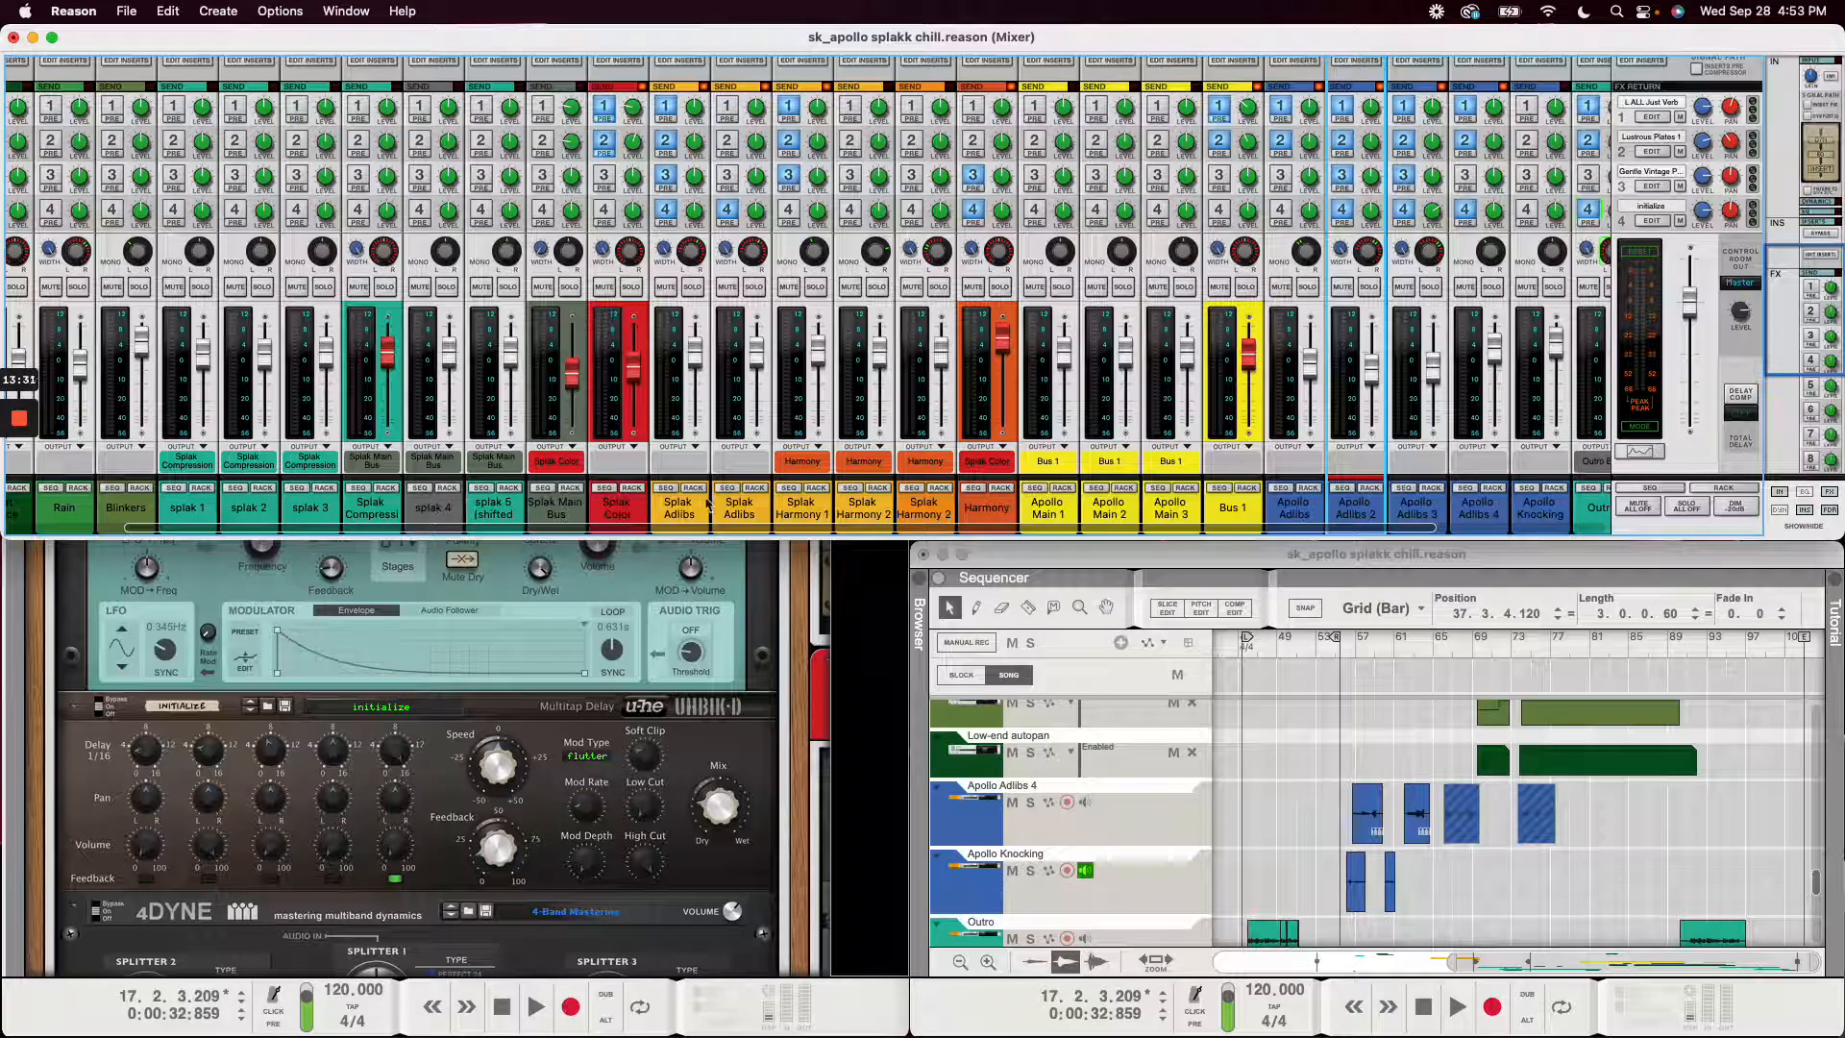
pyautogui.moveTo(1053, 527); pyautogui.dragTo(1223, 530)
# - Review the send effects in the rack: Lustrous Plates, RV7000 MkII reverb, Sweeper phaser and Uhbik-D multitap delay
pyautogui.click(712, 613)
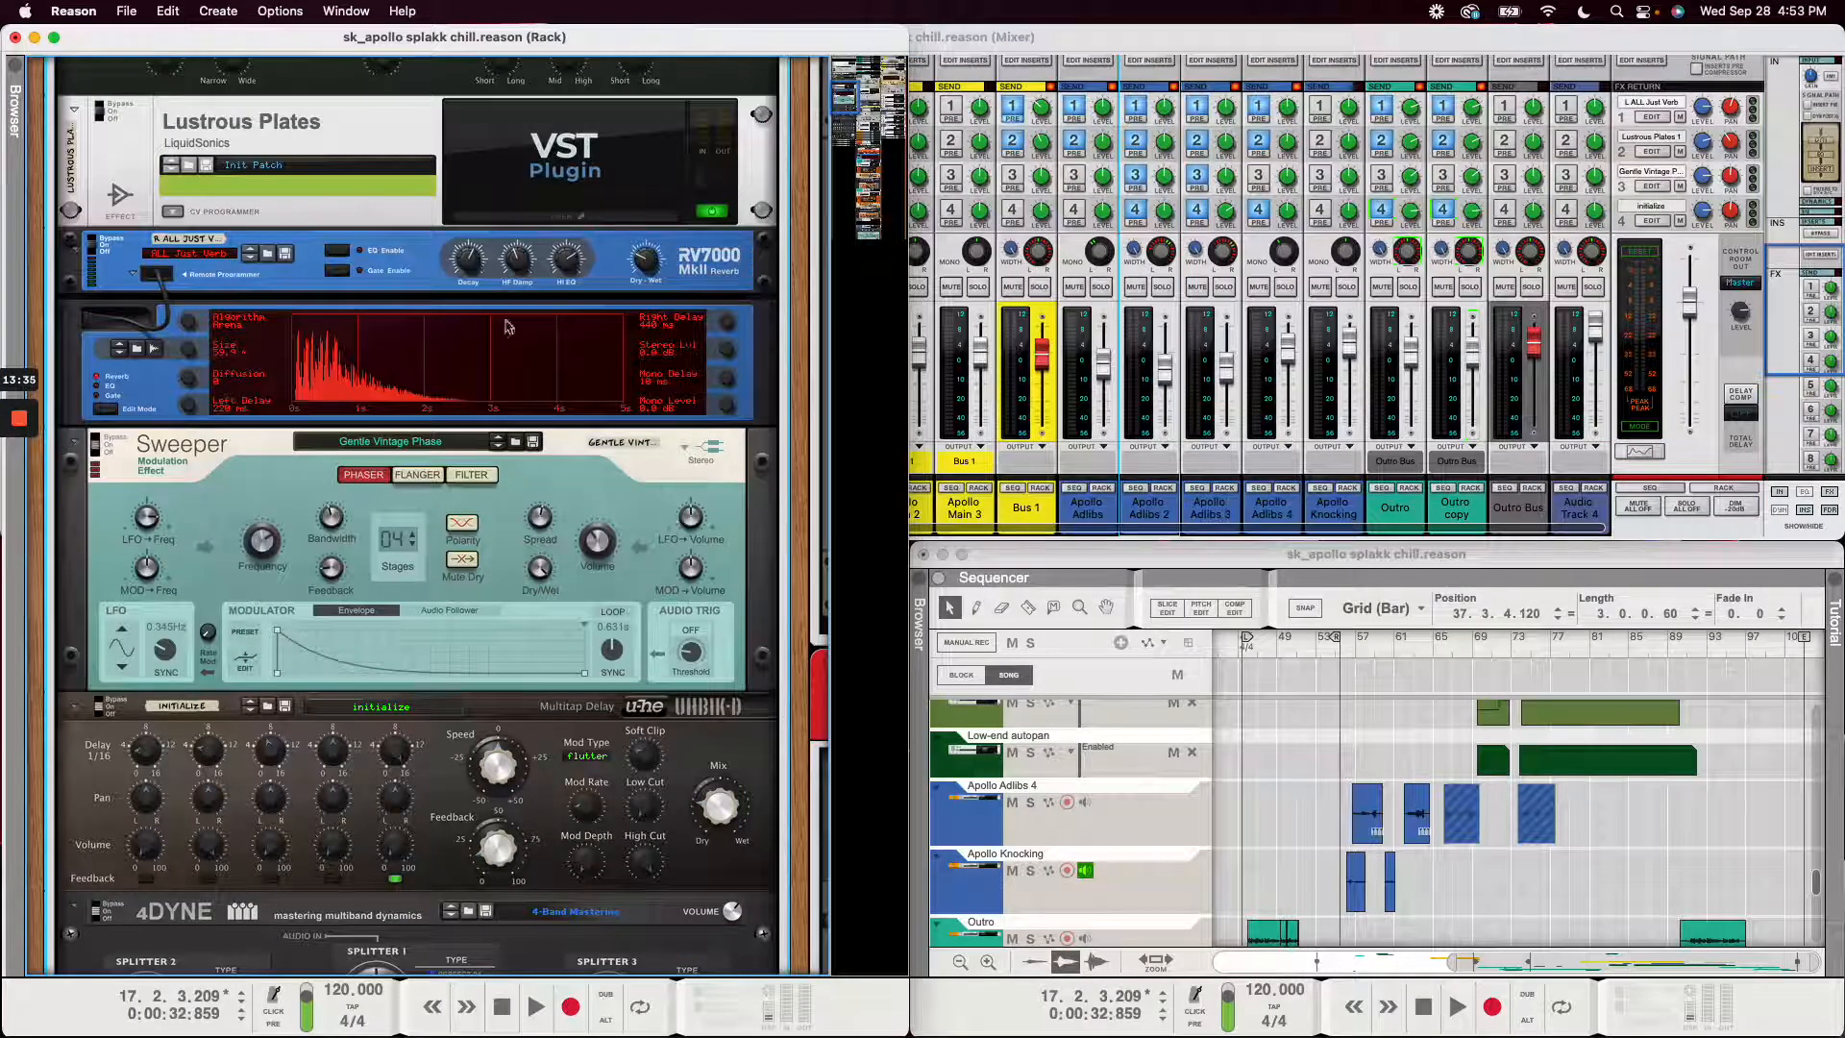
pyautogui.scroll(10, 510, 416)
pyautogui.scroll(-15, 510, 416)
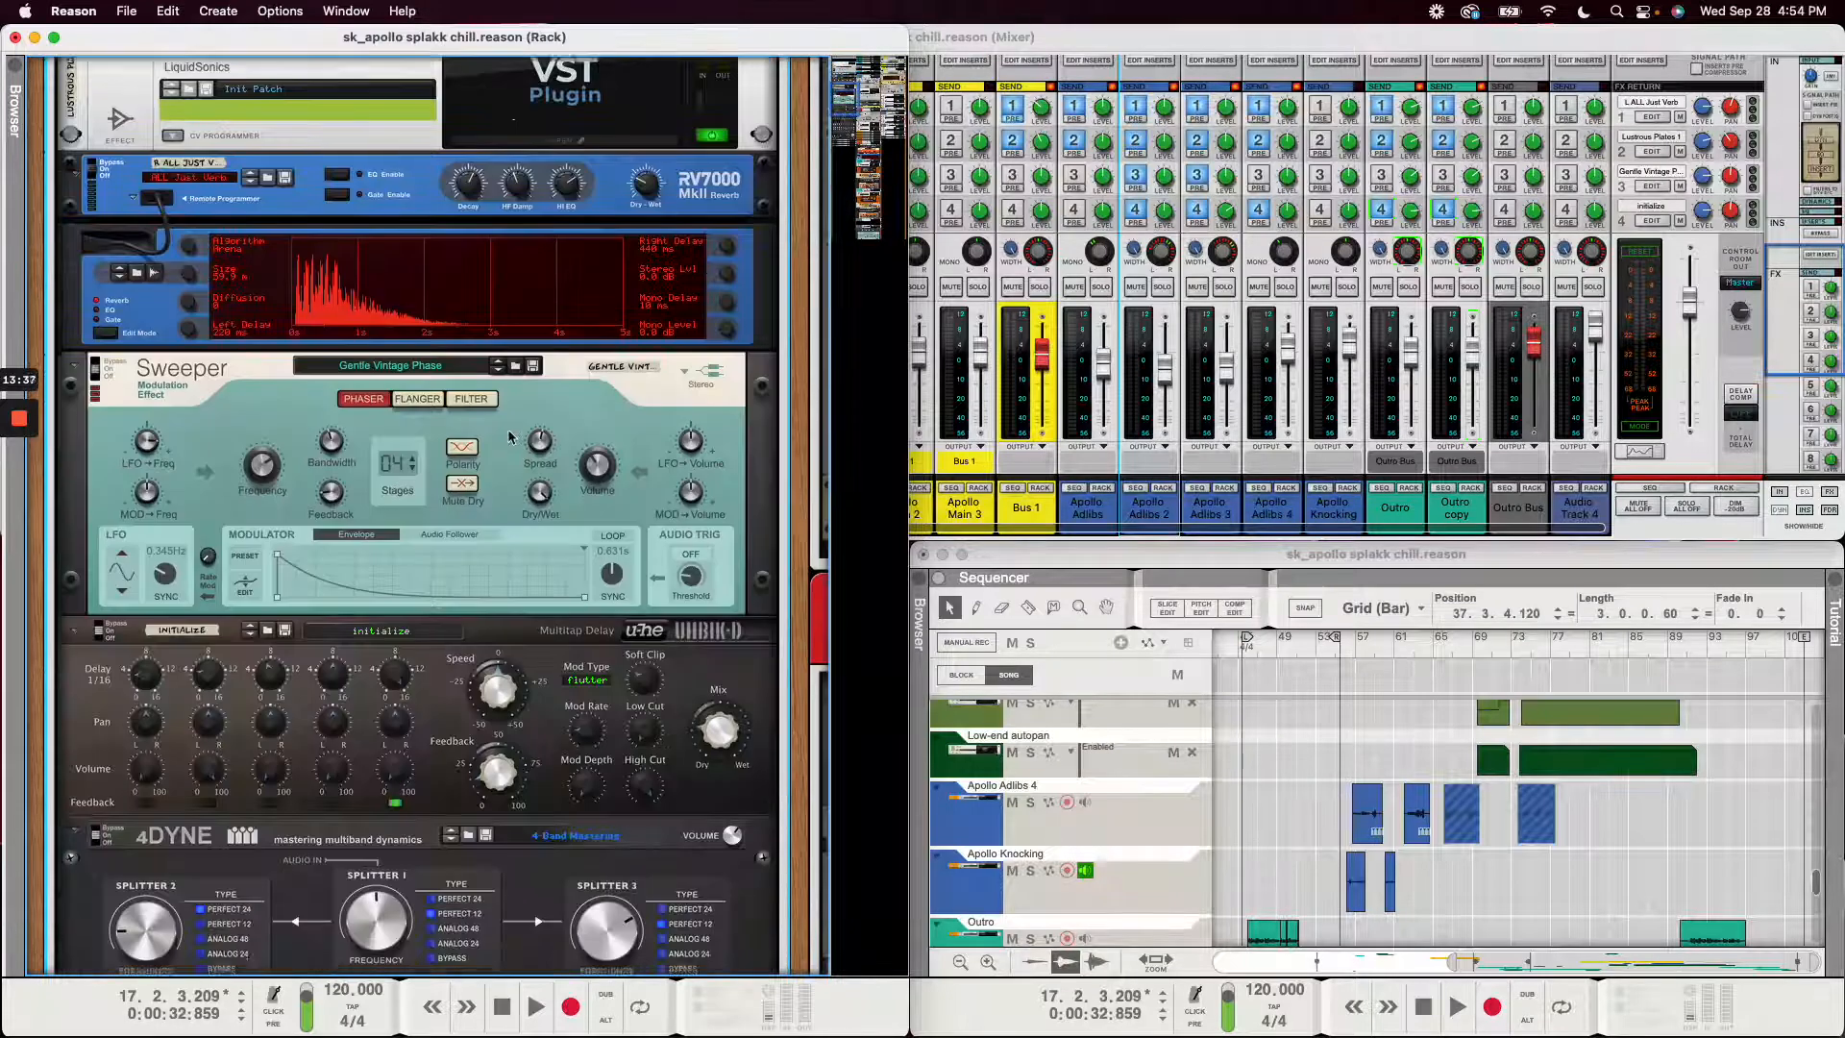
pyautogui.scroll(-3, 510, 438)
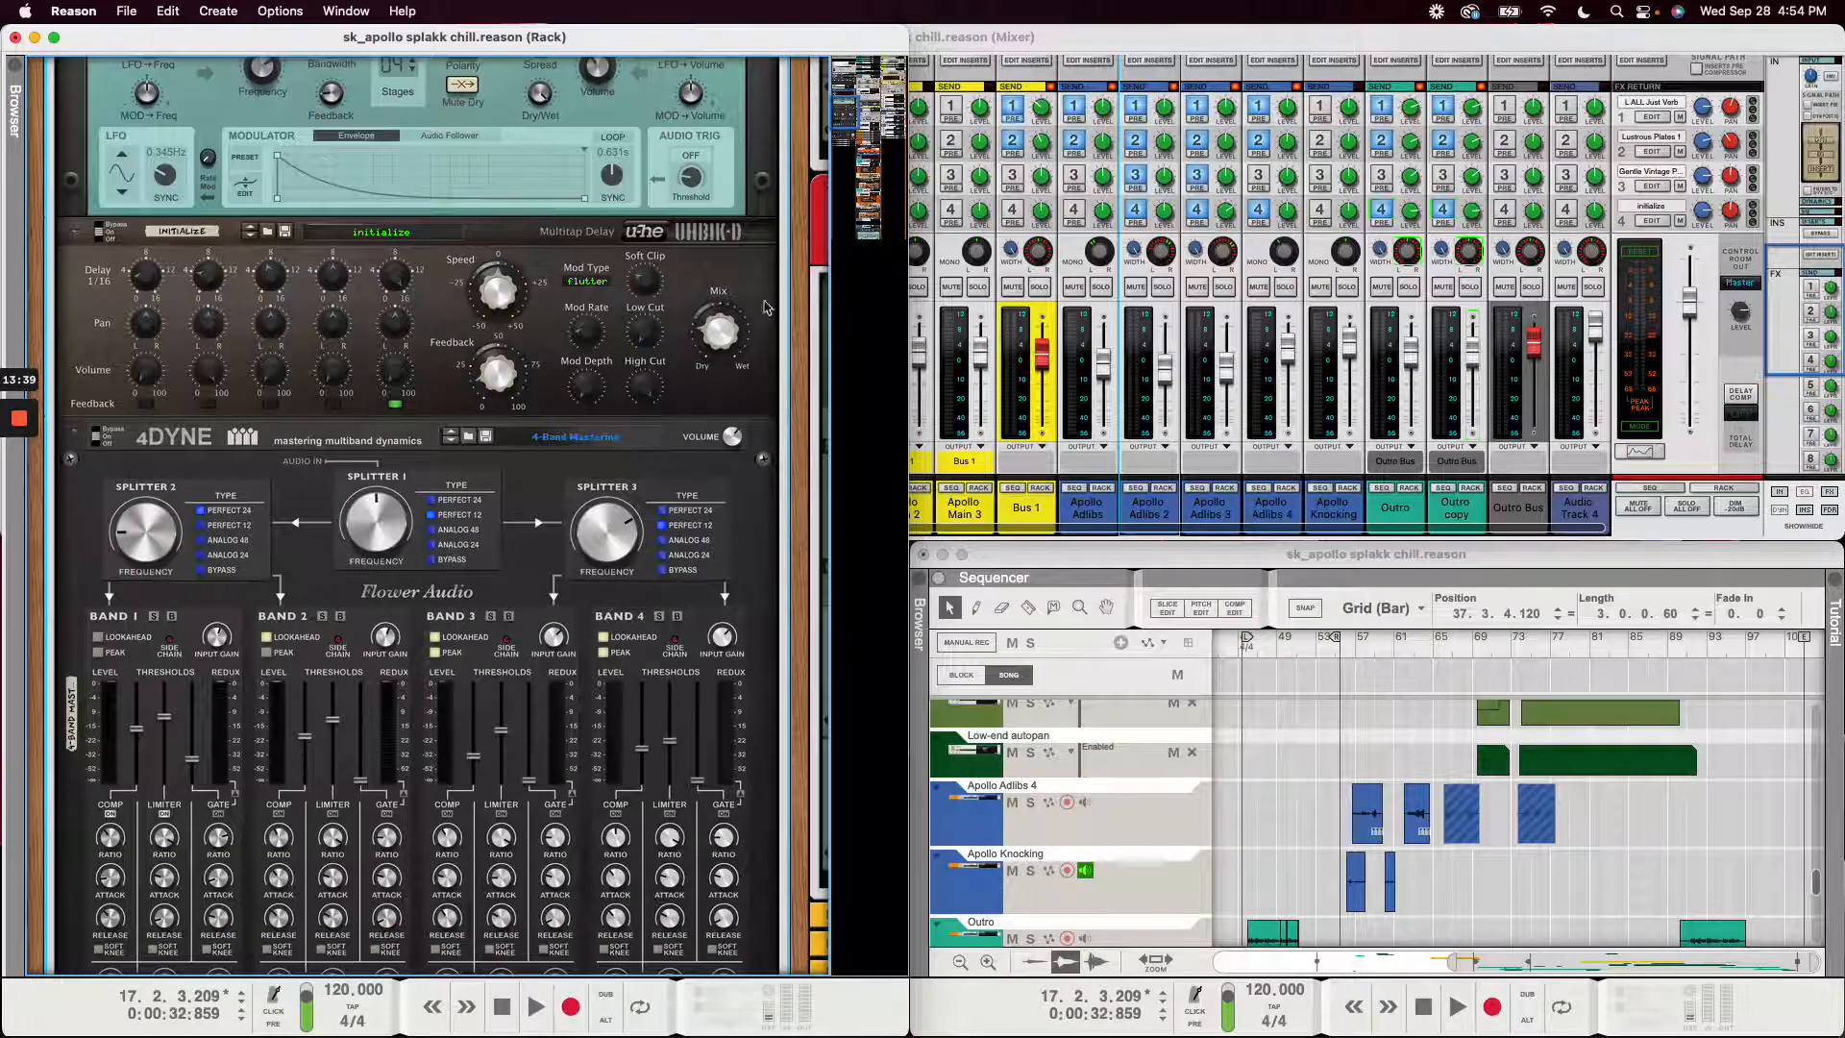
pyautogui.scroll(-3, 687, 434)
# - Examine the 4DYNE multiband dynamics, Limiter and Kratos 2 maximizer in the rack, then return to the send effects
pyautogui.click(497, 347)
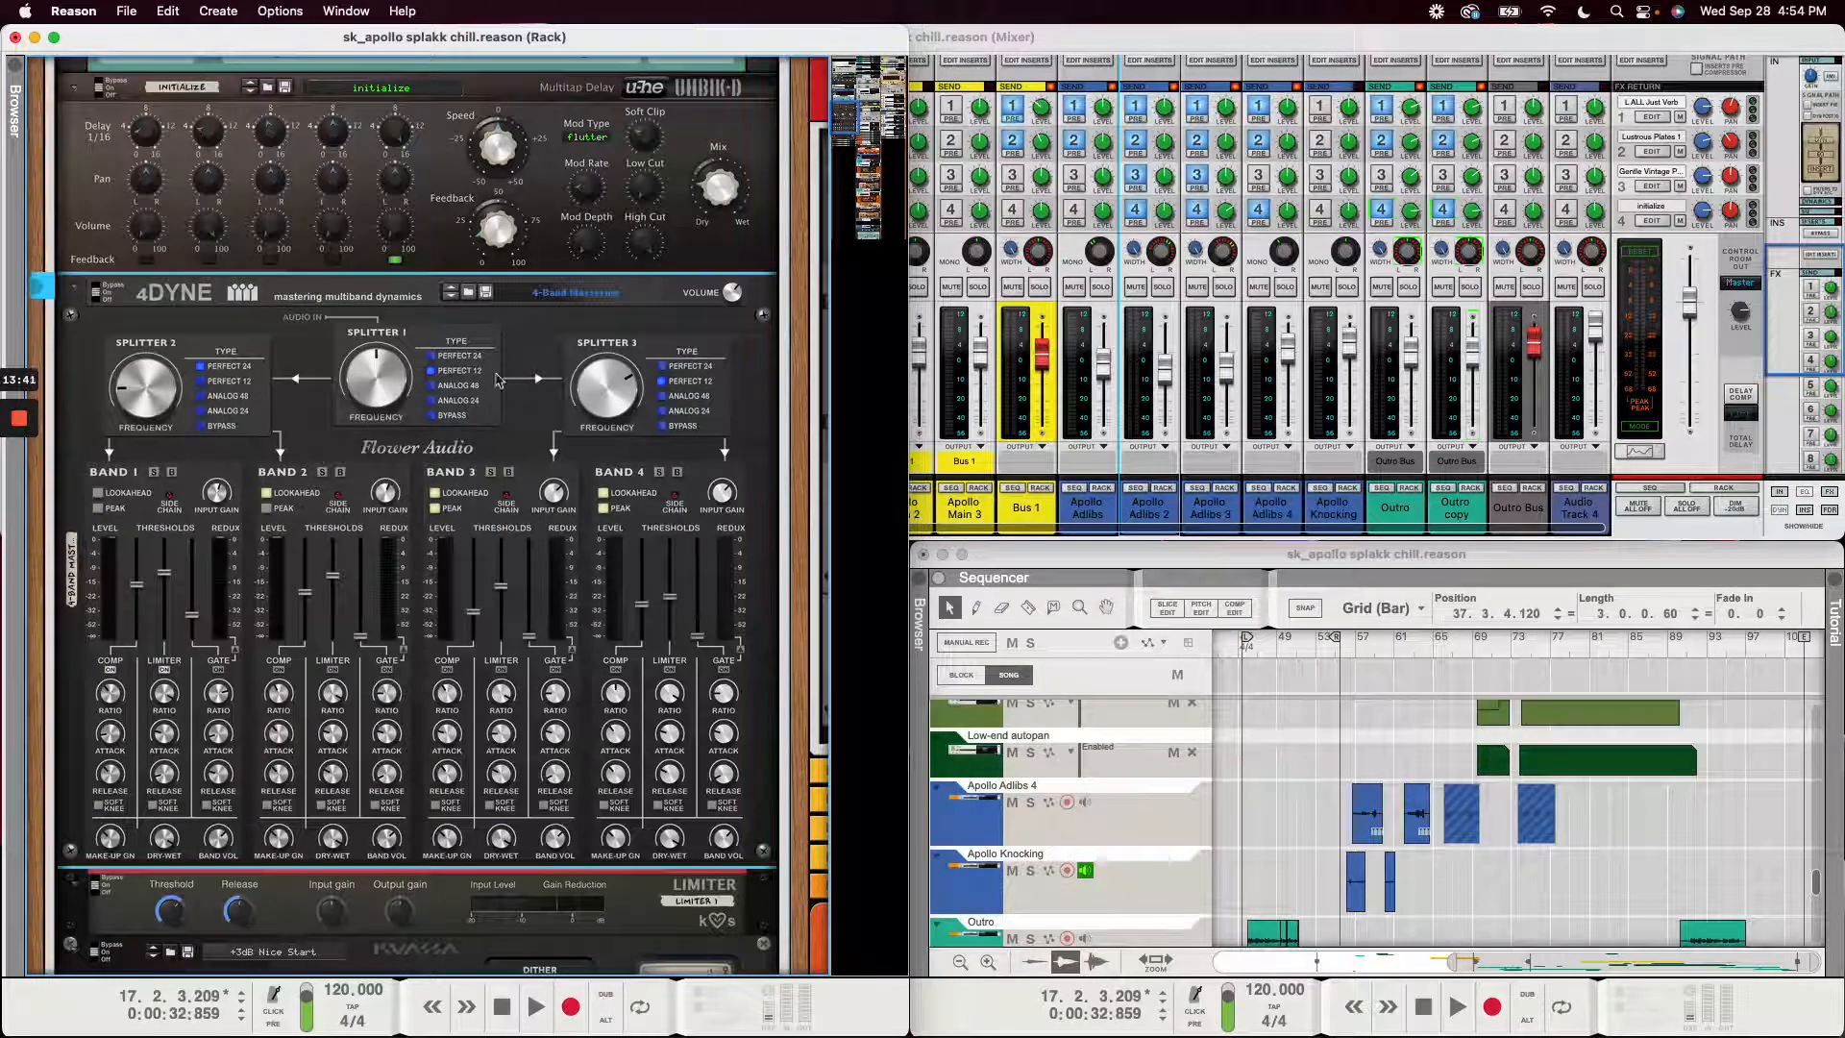
pyautogui.scroll(-1, 551, 437)
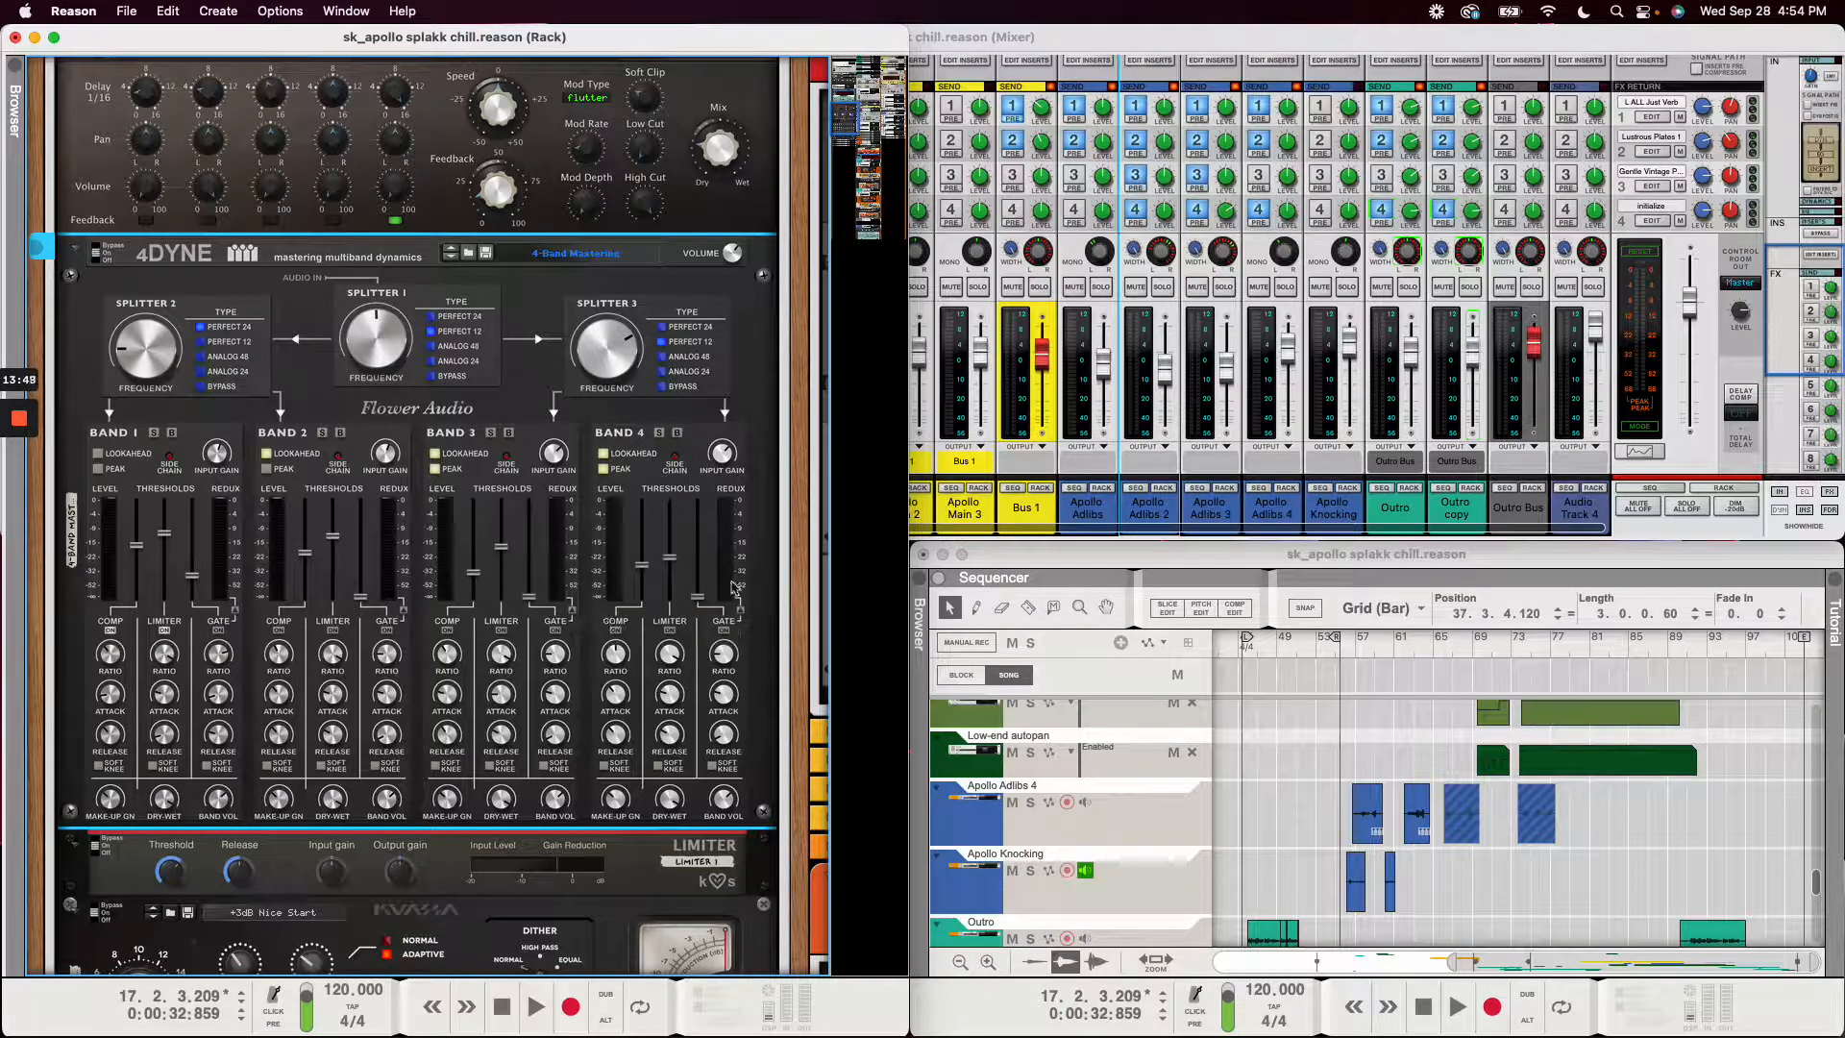
pyautogui.scroll(-4, 499, 783)
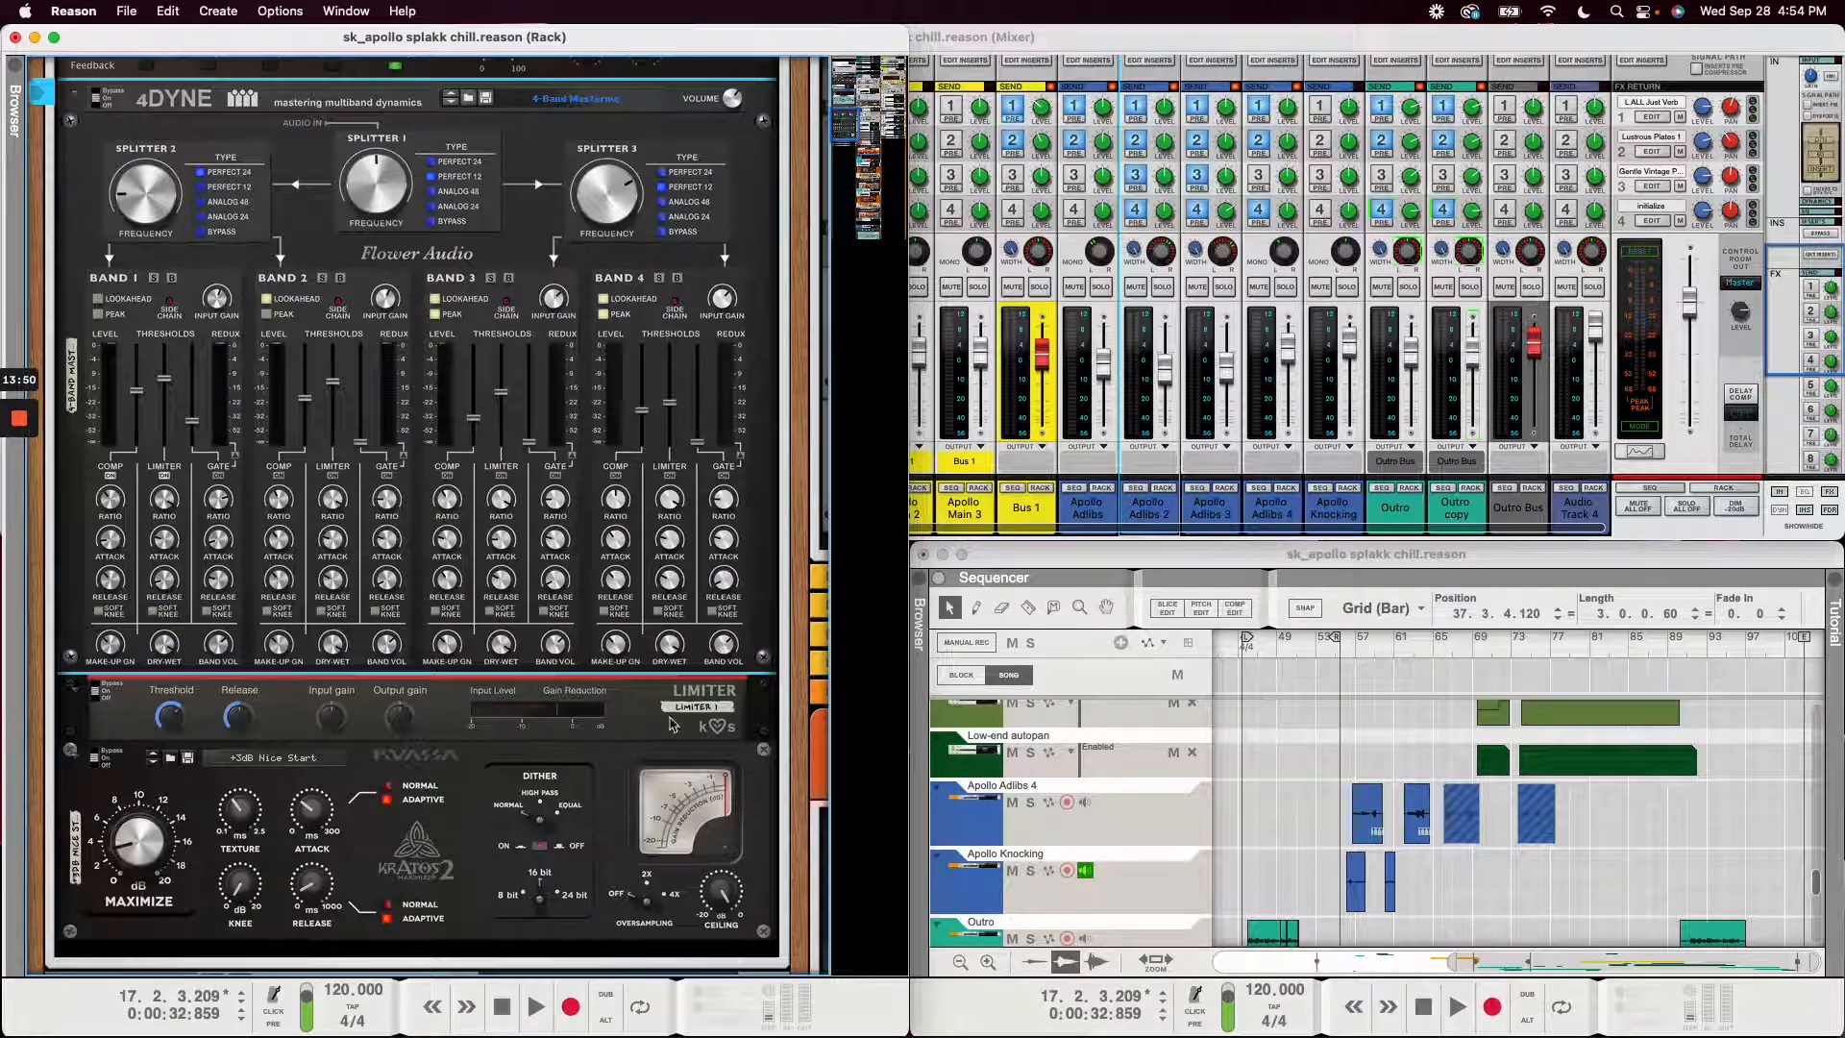
pyautogui.scroll(-4, 620, 777)
pyautogui.click(135, 776)
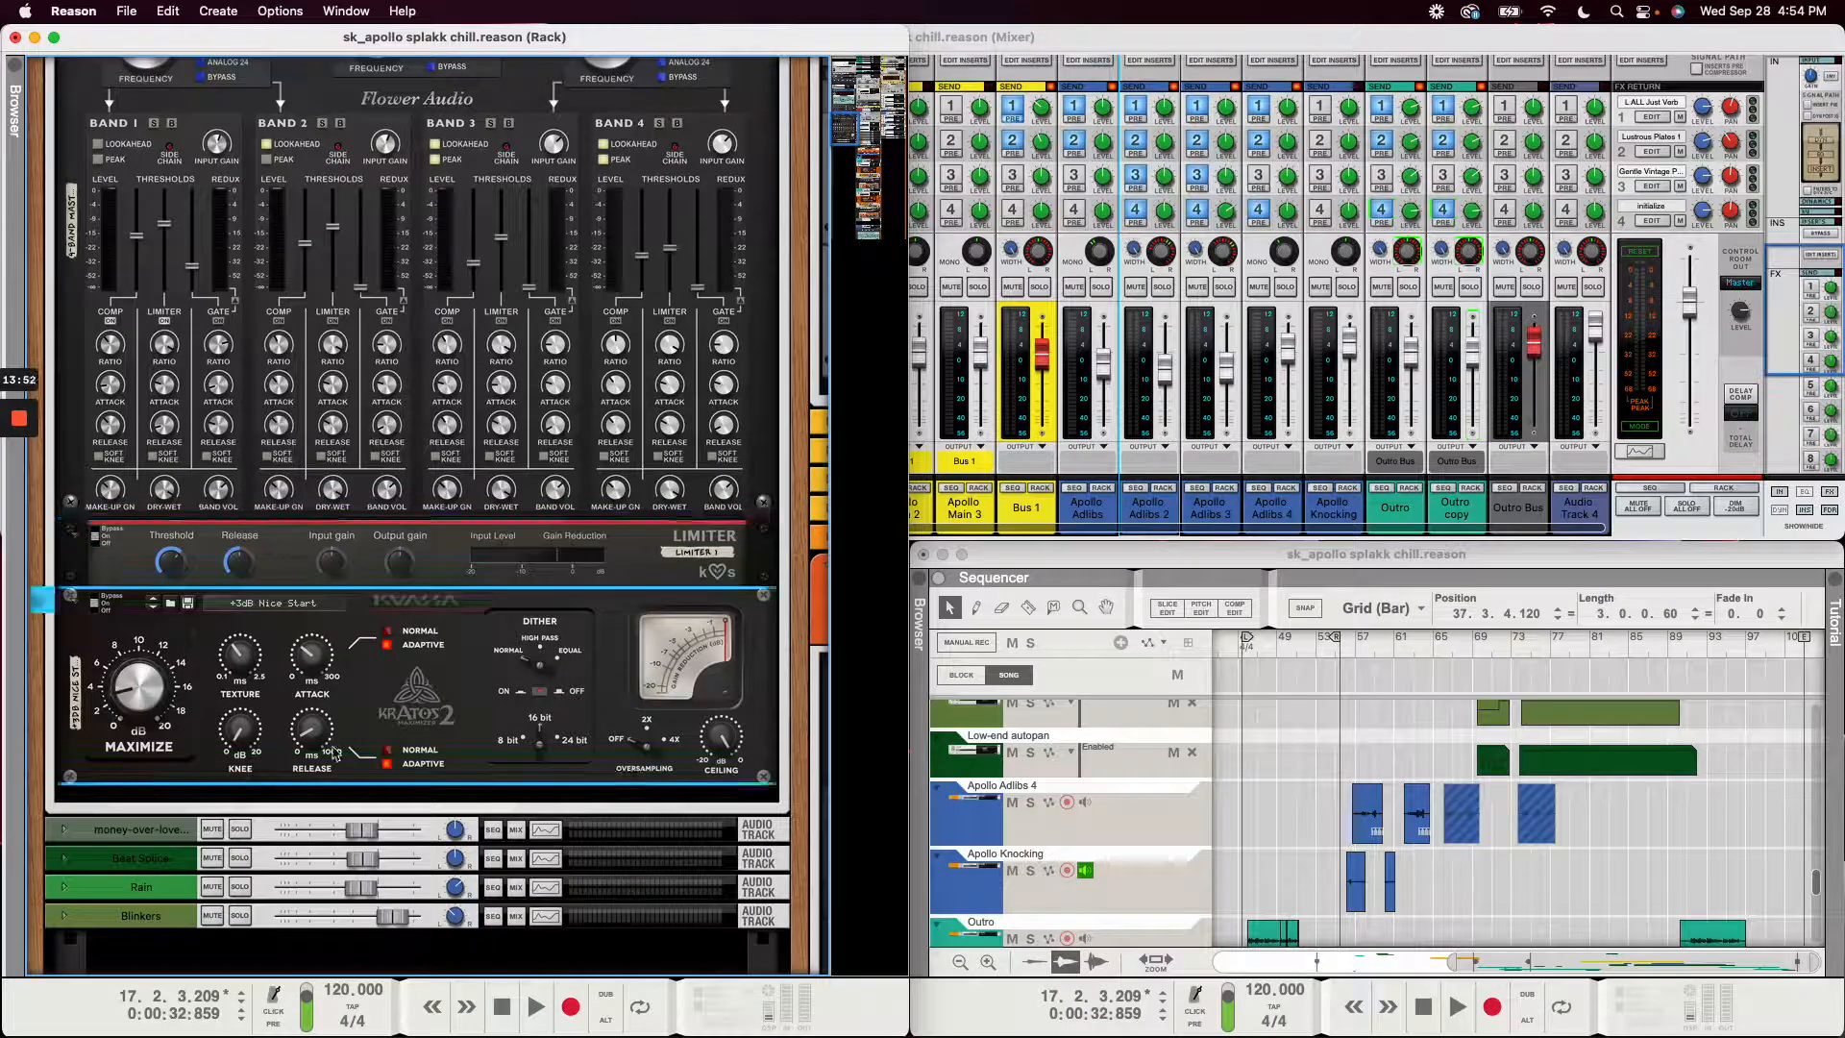
pyautogui.scroll(20, 432, 547)
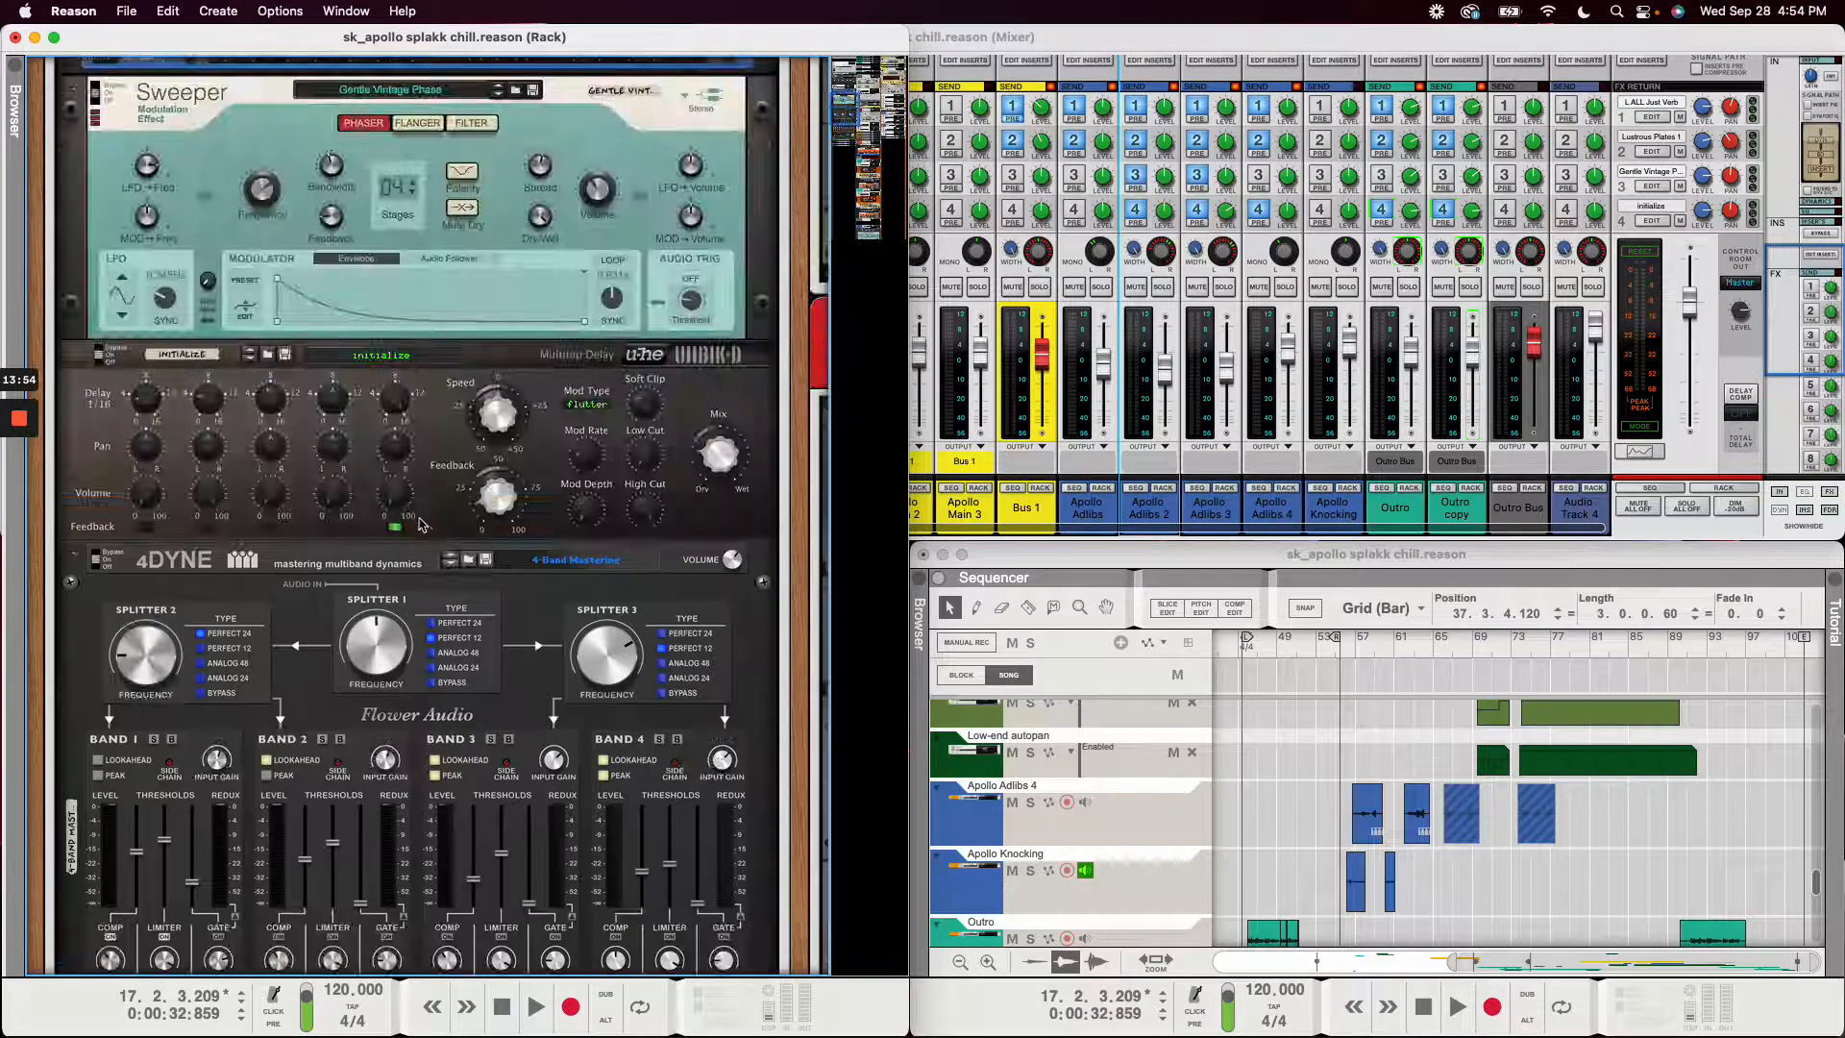
pyautogui.scroll(5, 428, 537)
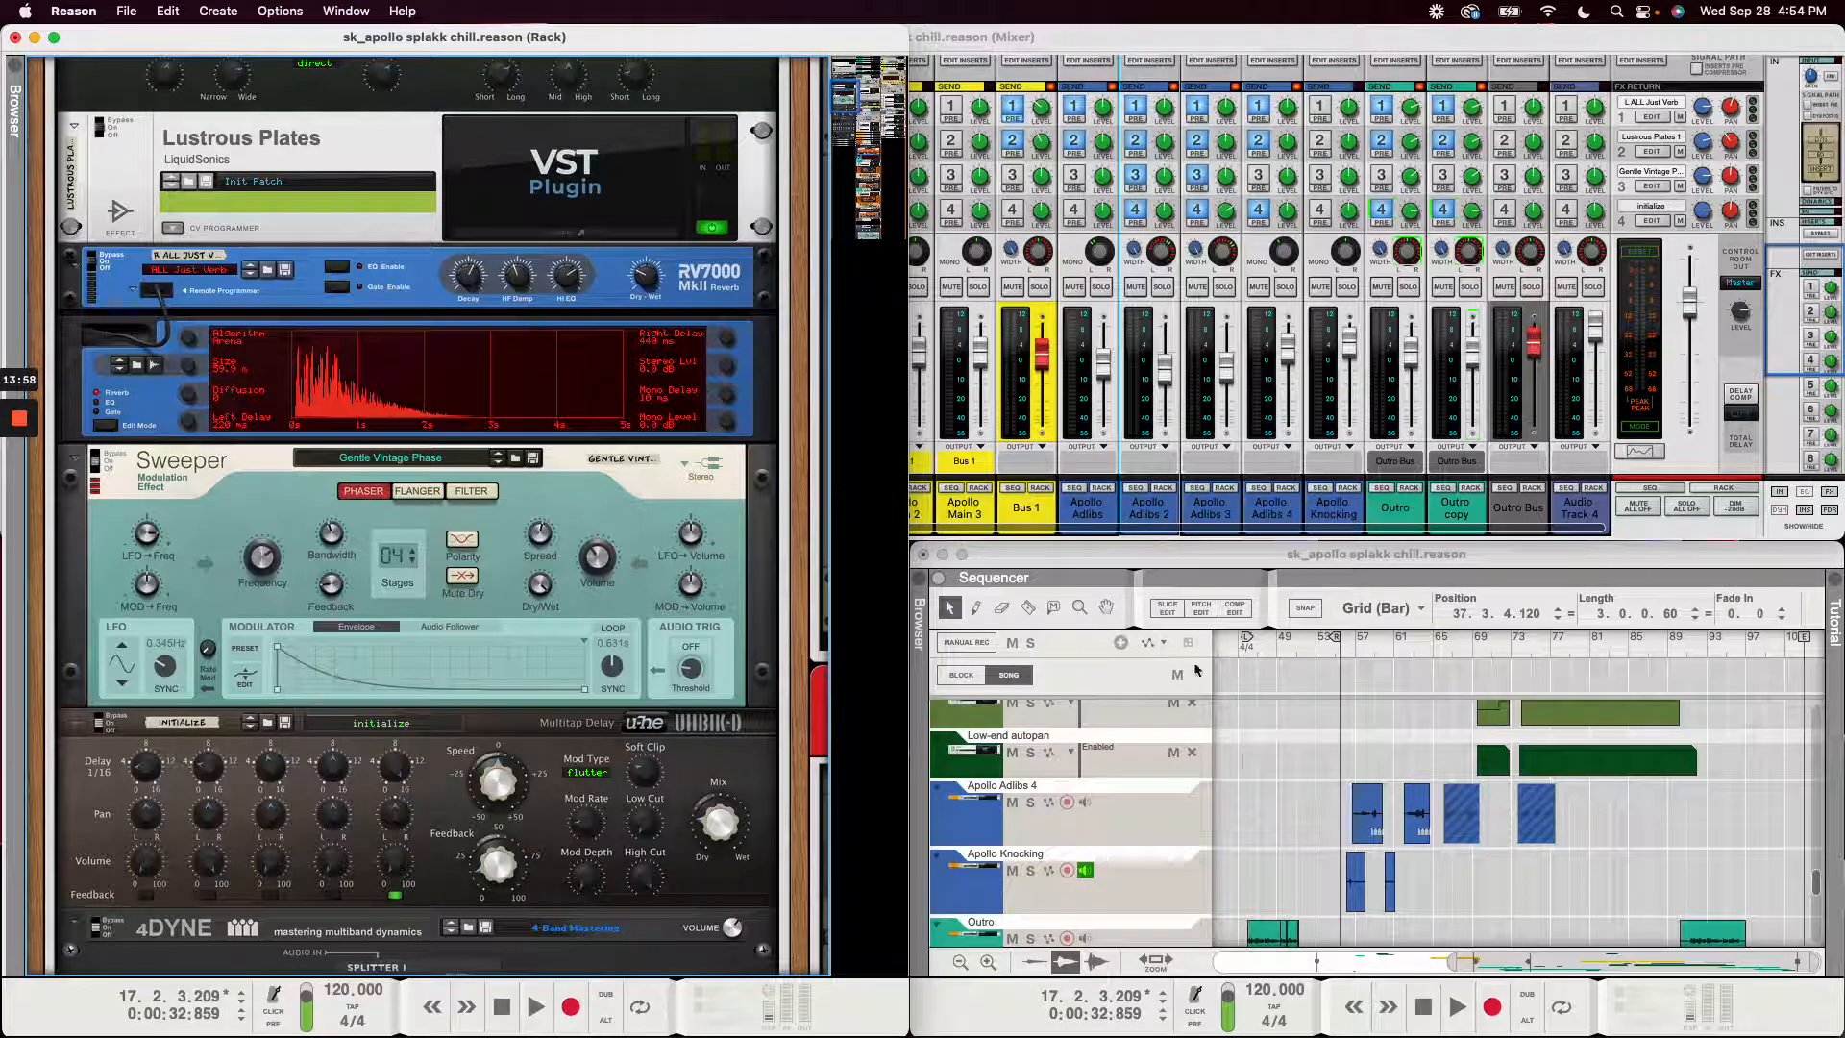
# - Extend the sequencer's visible range back to bar 1 to show the whole song
pyautogui.click(1214, 560)
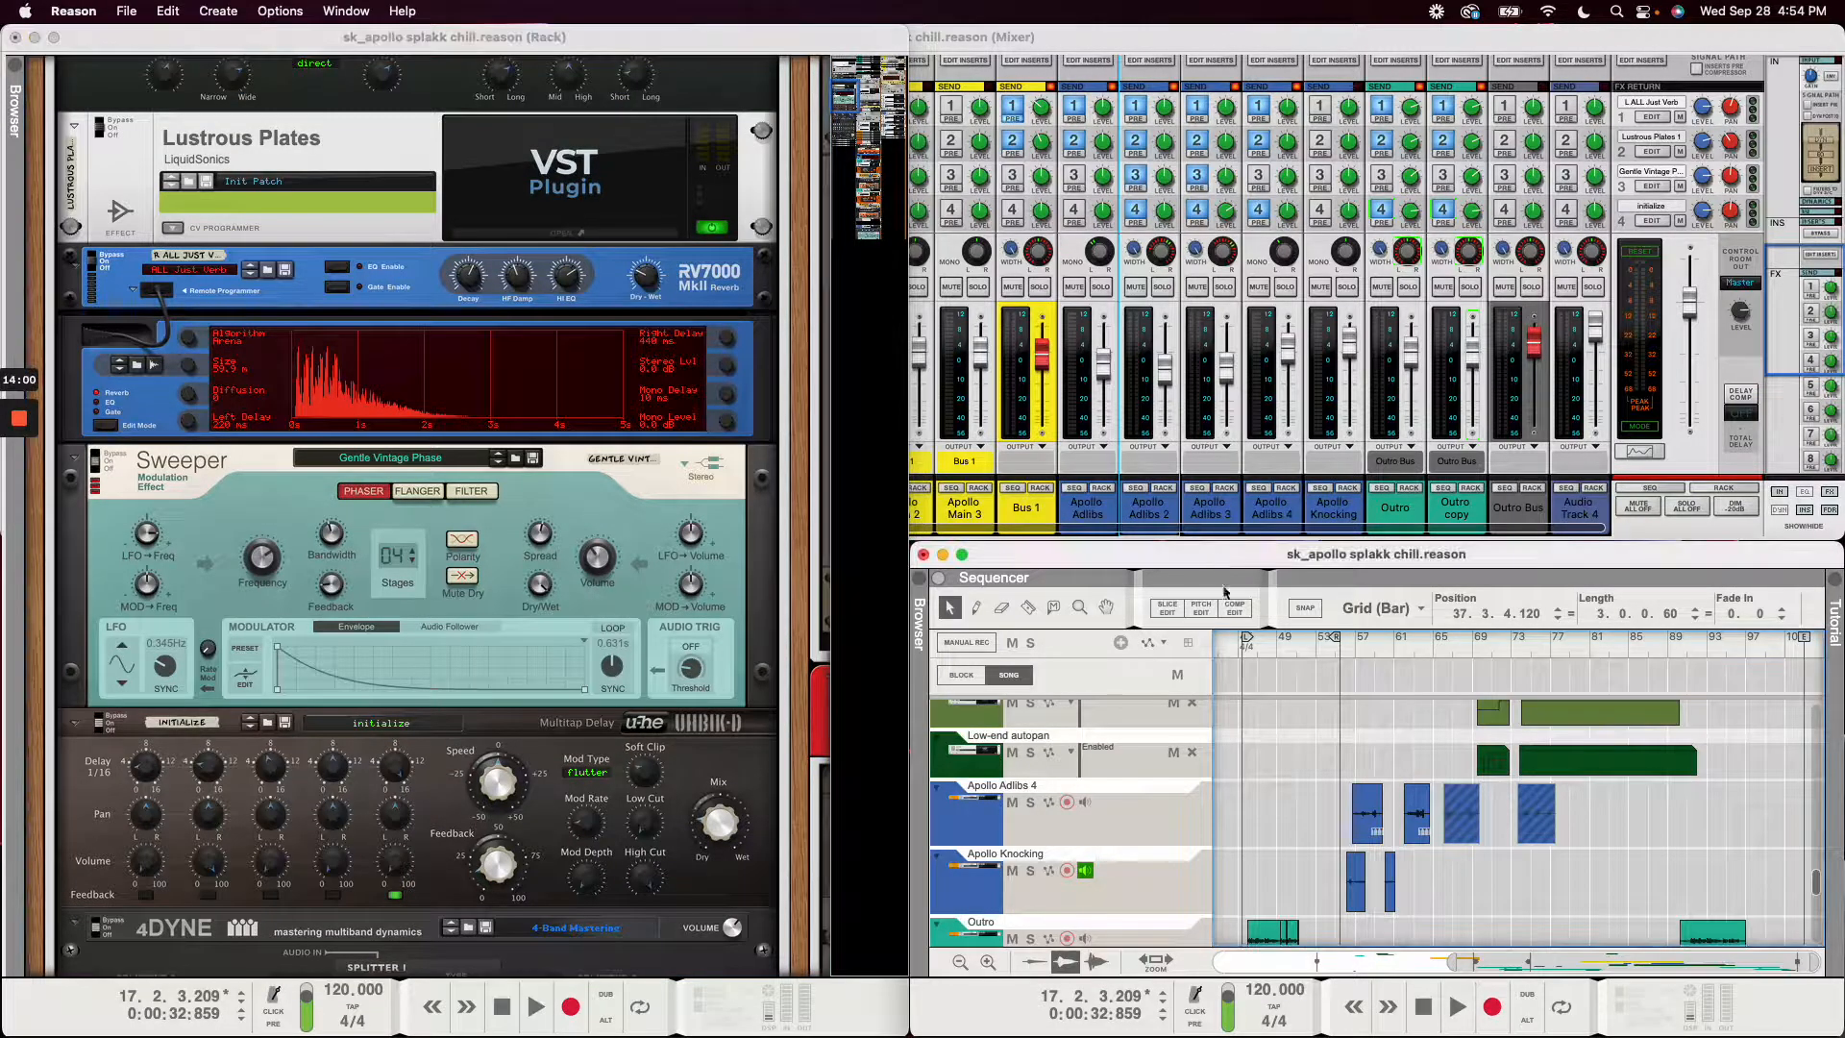
pyautogui.moveTo(1452, 962); pyautogui.dragTo(1101, 963)
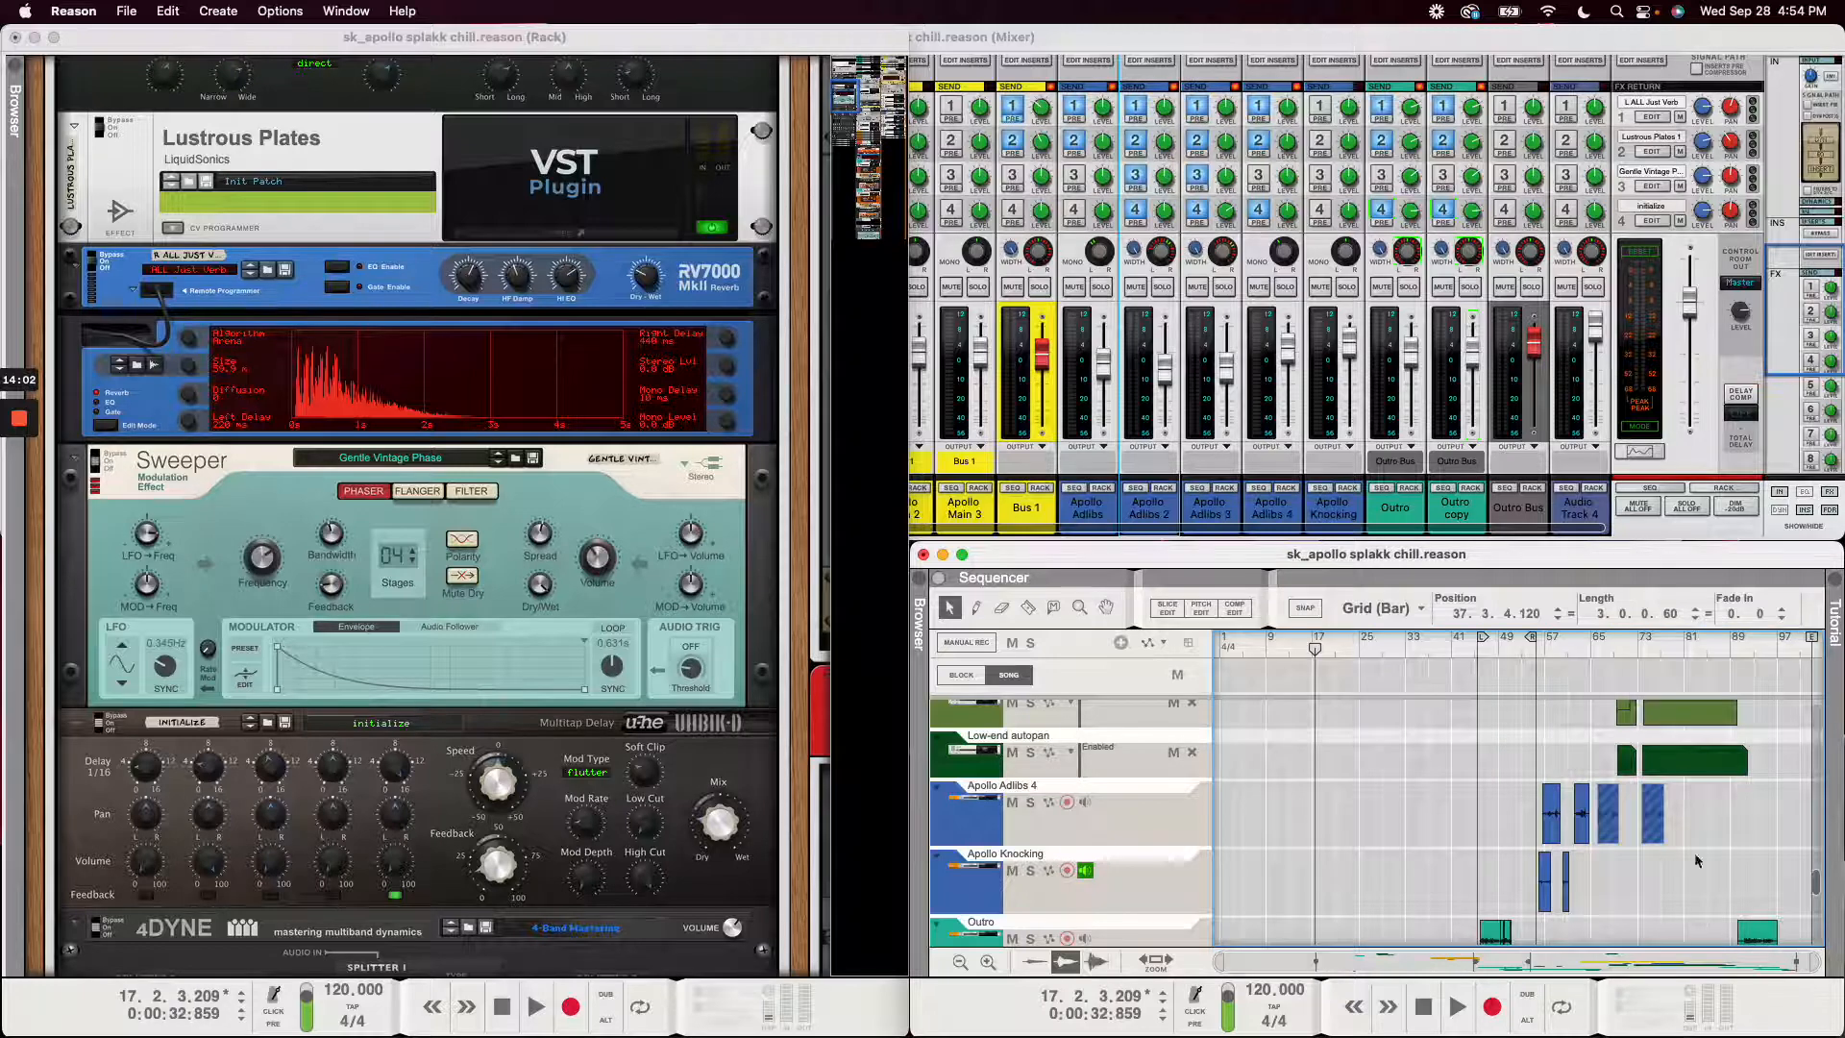